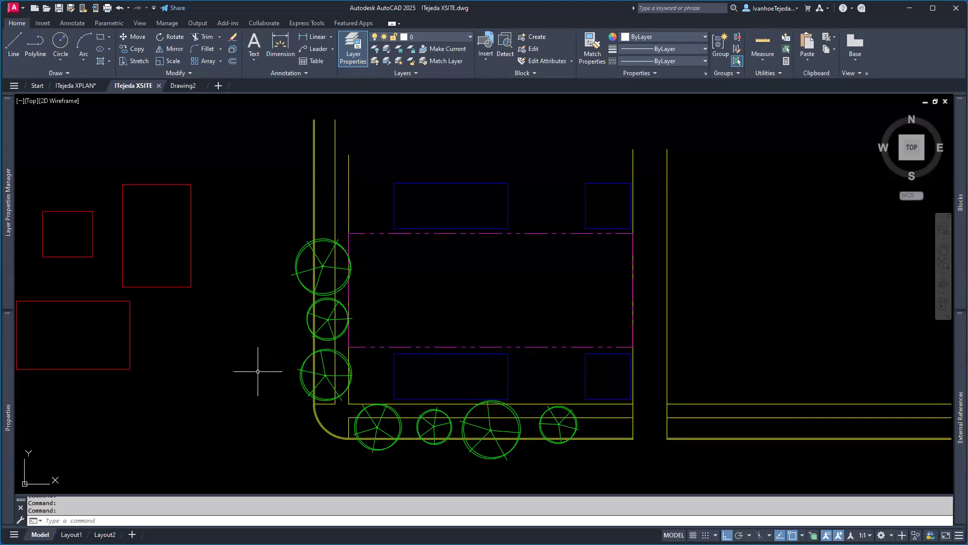
# - Look over the open drawings, check the XPLAN drawing's layer list, and zoom XPLAN to its extents
pyautogui.click(184, 86)
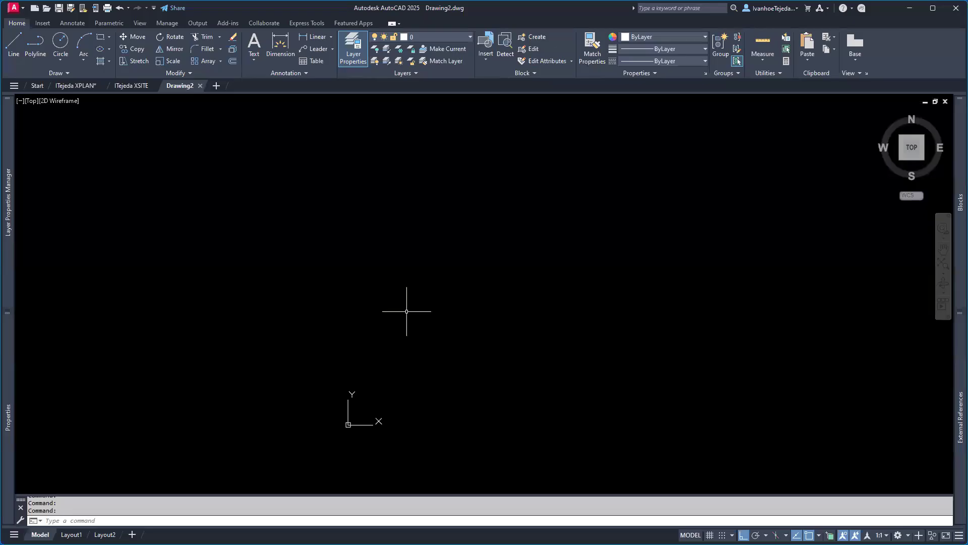
pyautogui.click(75, 84)
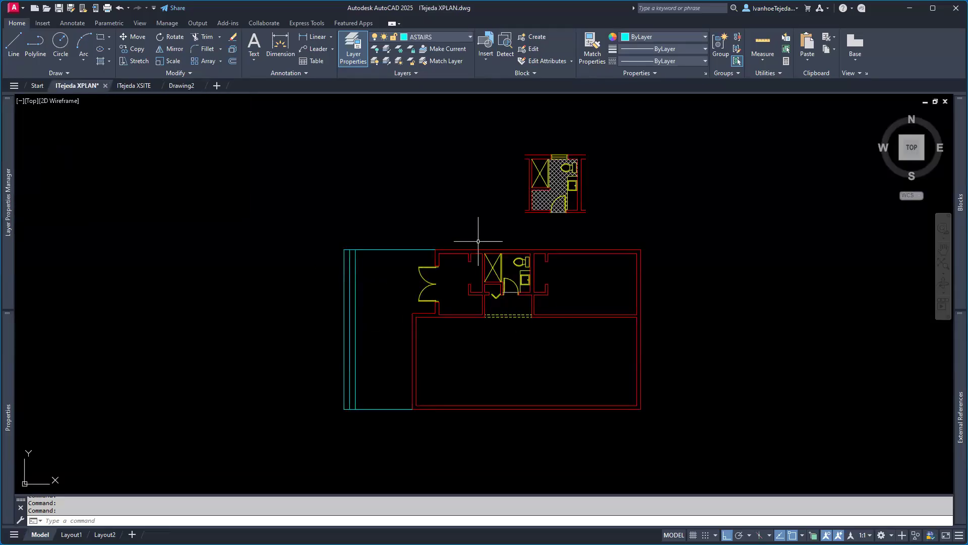
pyautogui.click(458, 34)
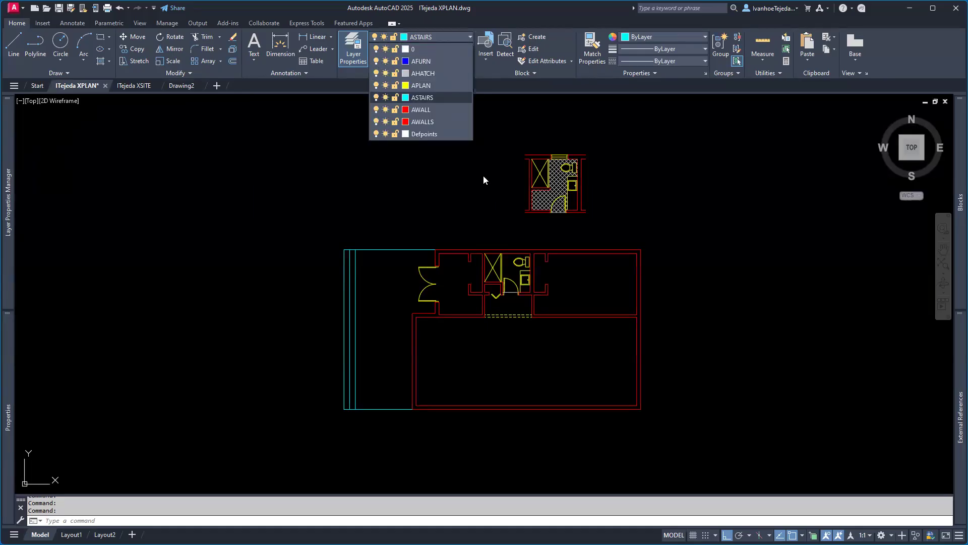
pyautogui.click(463, 191)
pyautogui.write('z')
pyautogui.press('Return')
pyautogui.write('e')
pyautogui.press('Return')
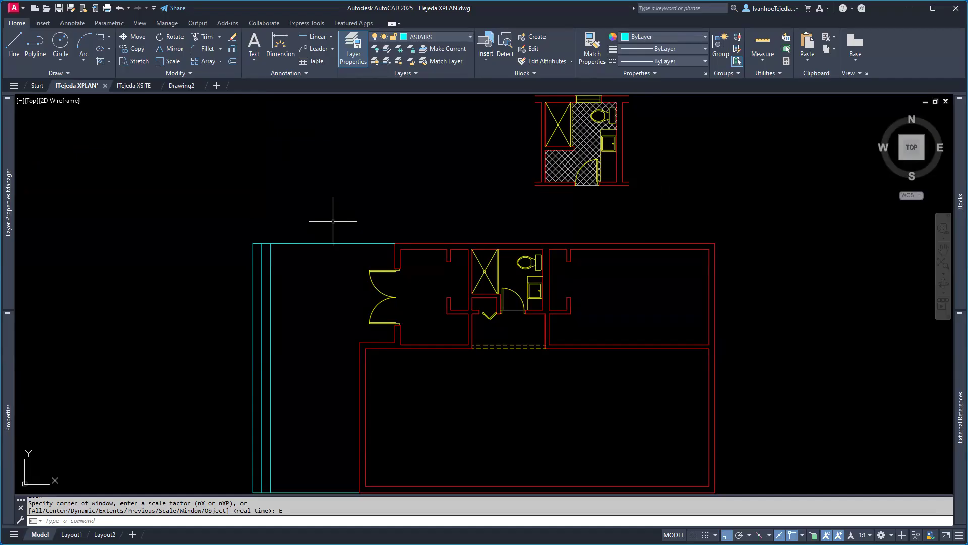
# - Freeze the TEMP layer holding the three loose red rectangles in the XSITE drawing
pyautogui.click(135, 86)
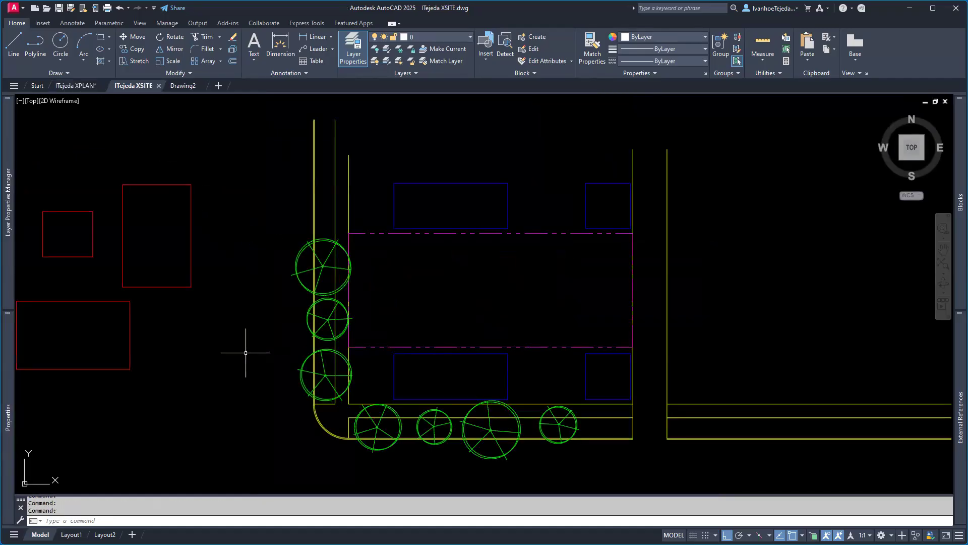
pyautogui.scroll(-2, 328, 353)
pyautogui.click(281, 313)
pyautogui.click(254, 339)
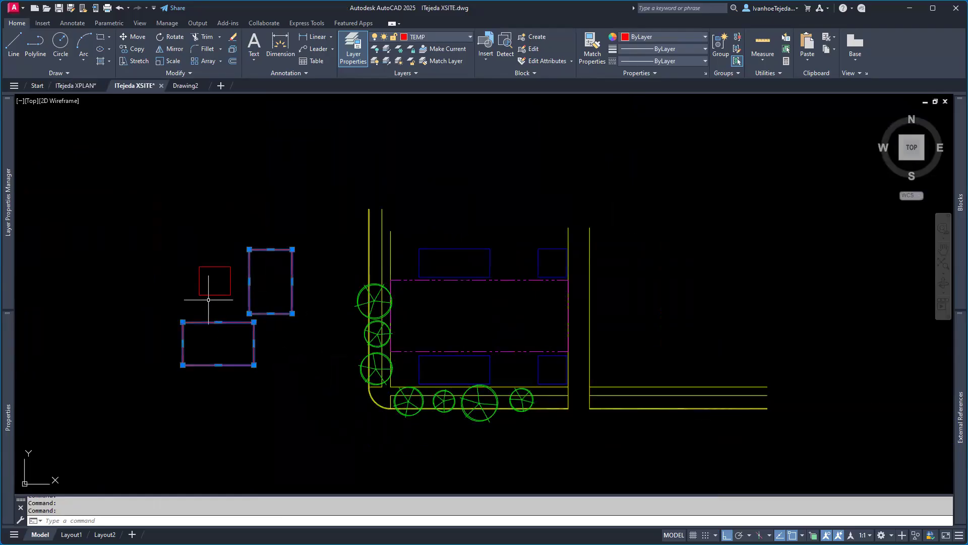
pyautogui.click(208, 295)
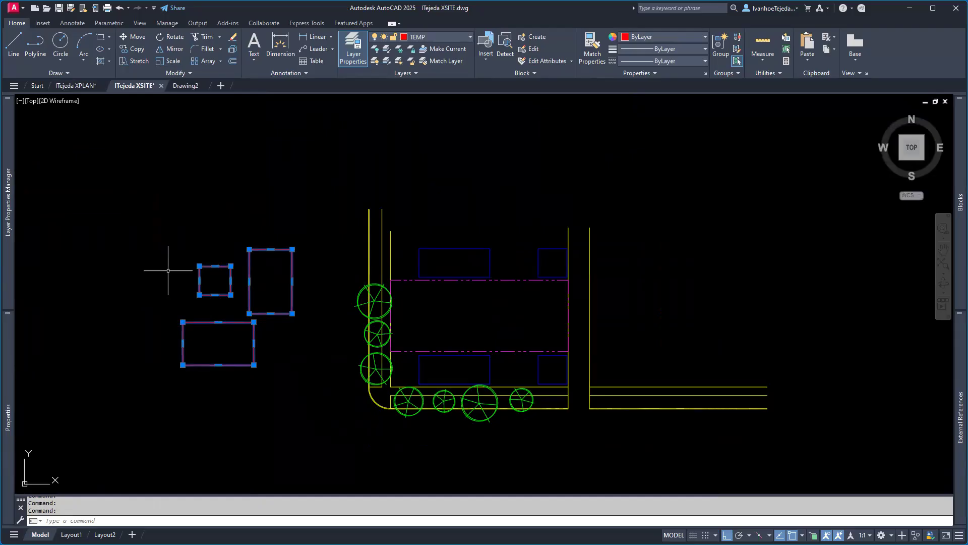
pyautogui.press('Escape')
pyautogui.press('Escape')
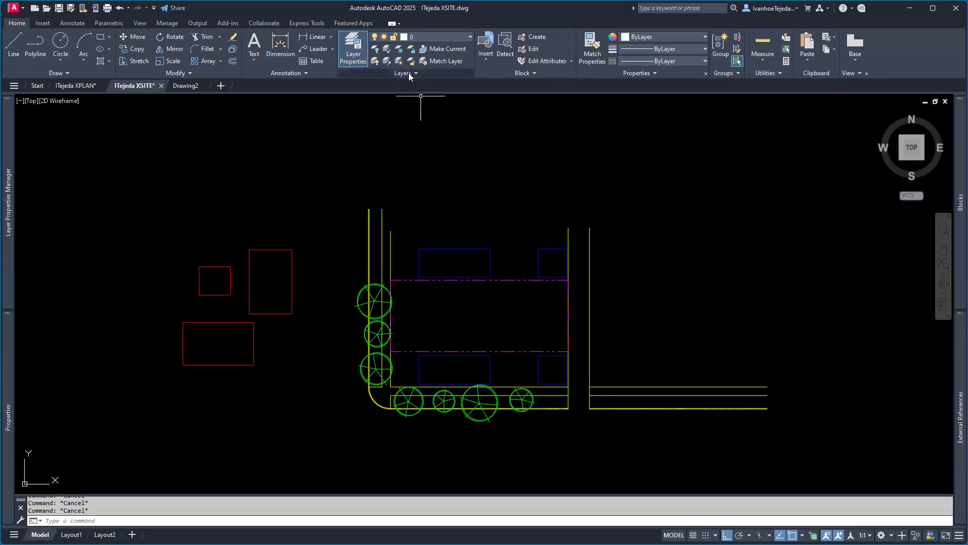
pyautogui.click(448, 36)
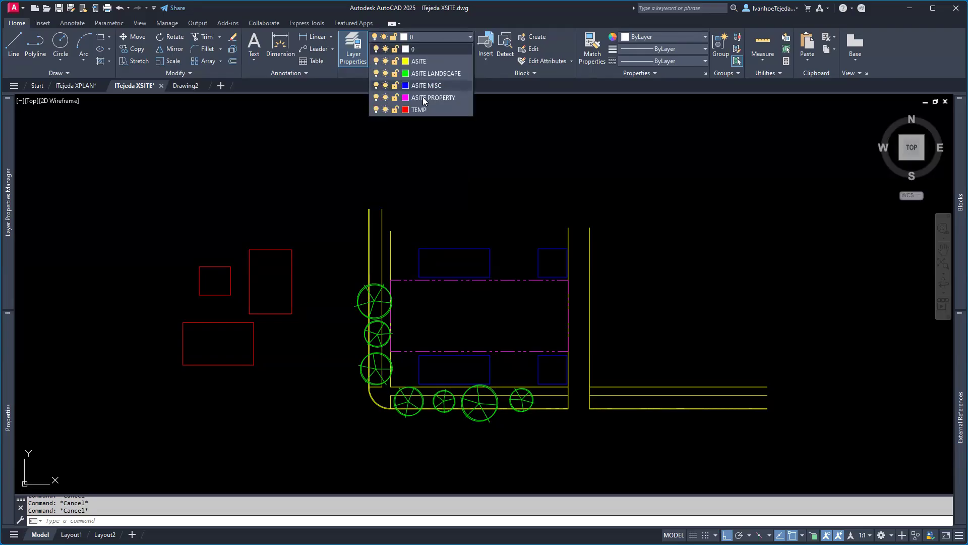
pyautogui.click(384, 108)
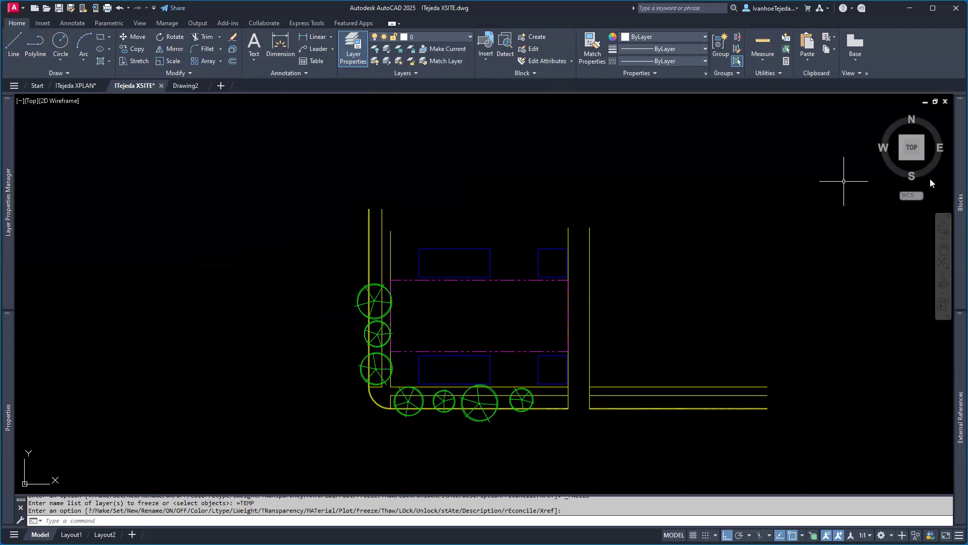
# - Open the External References palette with XREF and float it over the XSITE drawing
pyautogui.moveTo(953, 180)
pyautogui.write('EX')
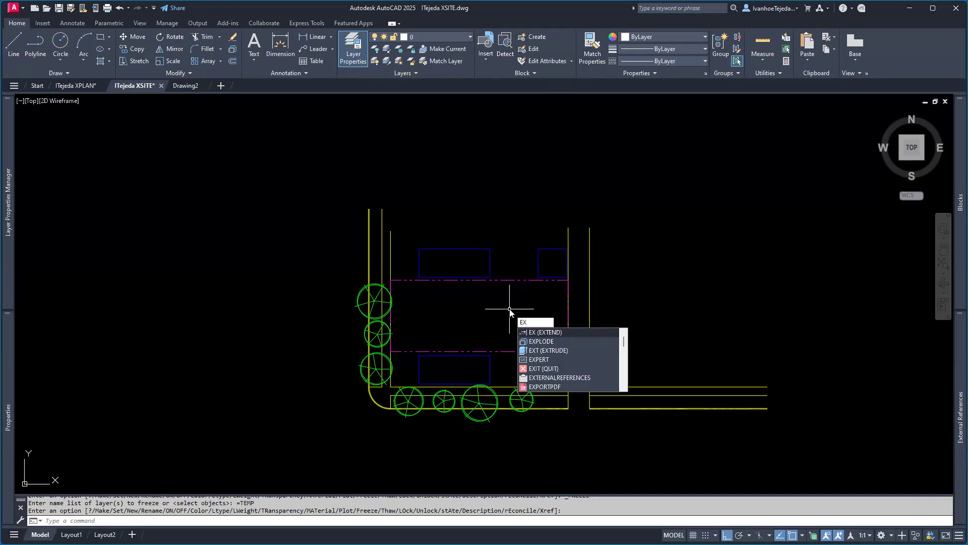
pyautogui.press('BackSpace')
pyautogui.press('BackSpace')
pyautogui.write('XREF')
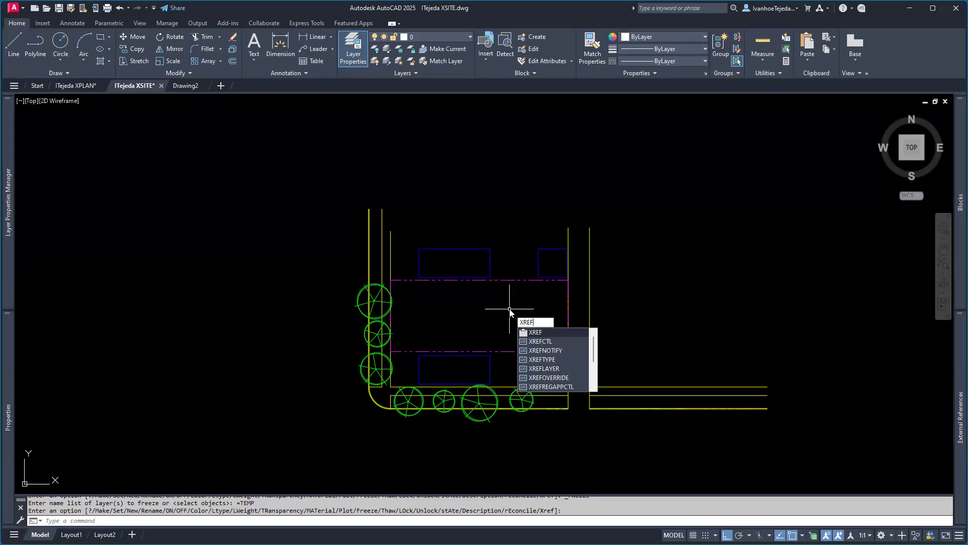
pyautogui.press('Return')
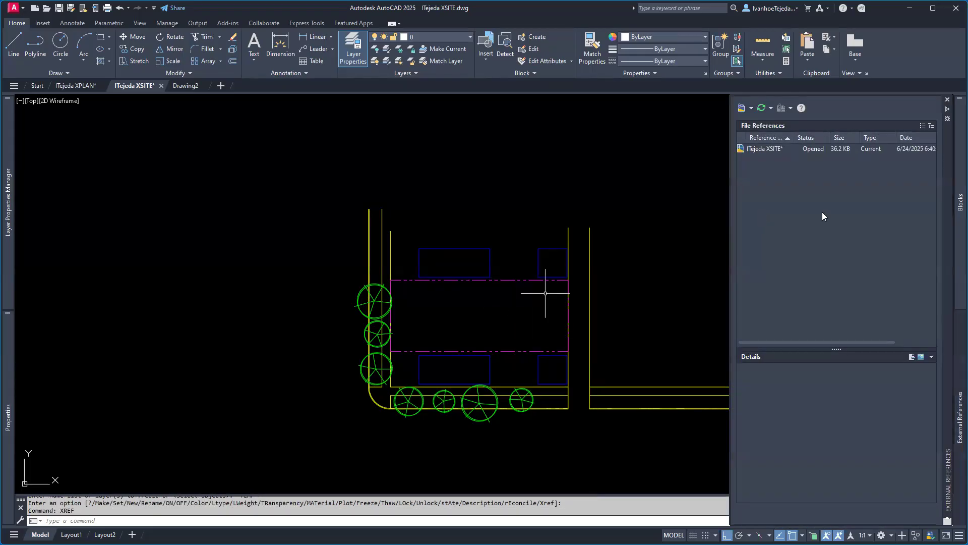
pyautogui.moveTo(945, 183); pyautogui.dragTo(827, 179)
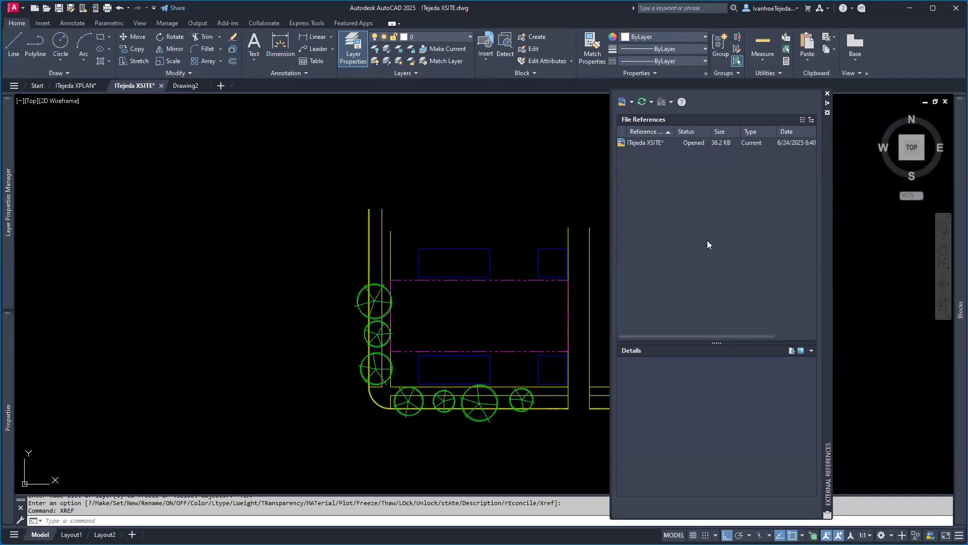
# - Start attaching a DWG reference and choose the XPLAN drawing file
pyautogui.click(632, 103)
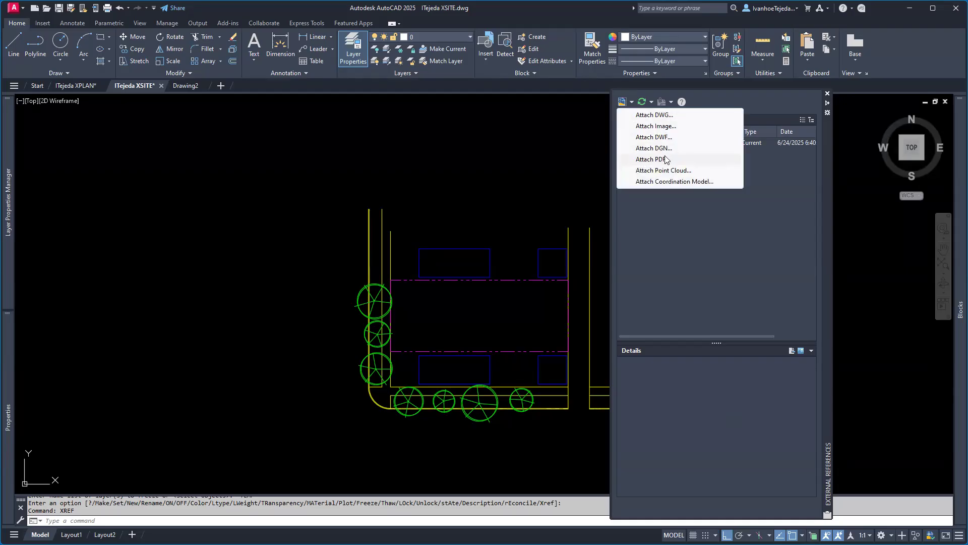
pyautogui.click(653, 116)
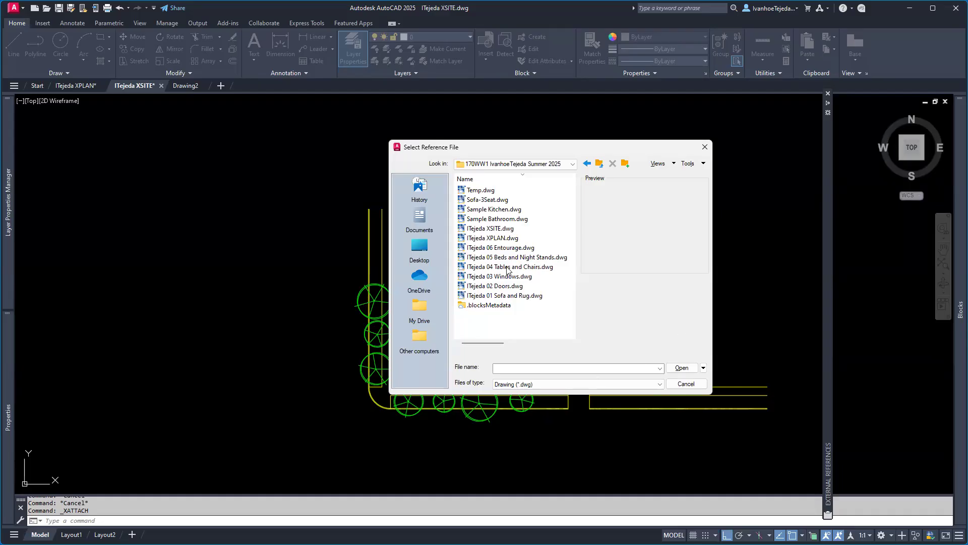
pyautogui.click(490, 238)
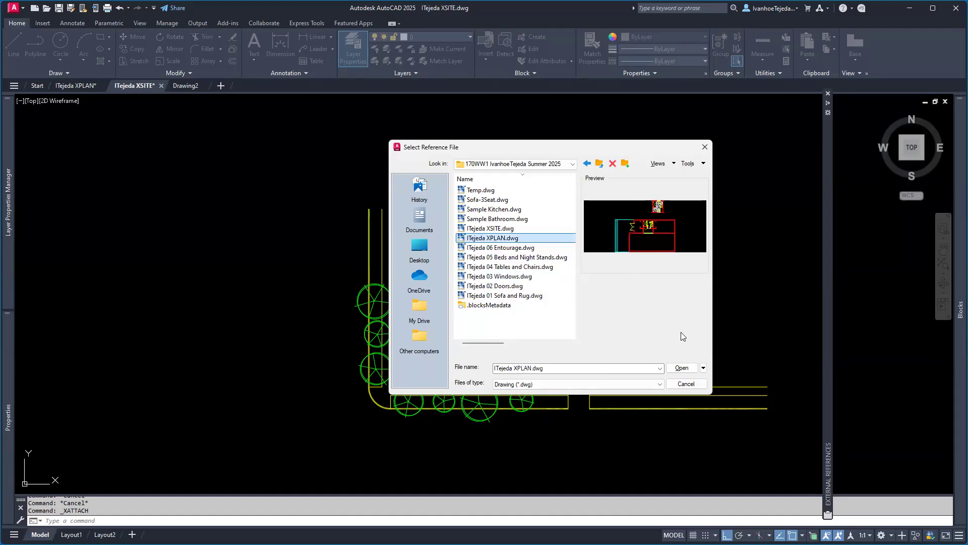
pyautogui.click(681, 369)
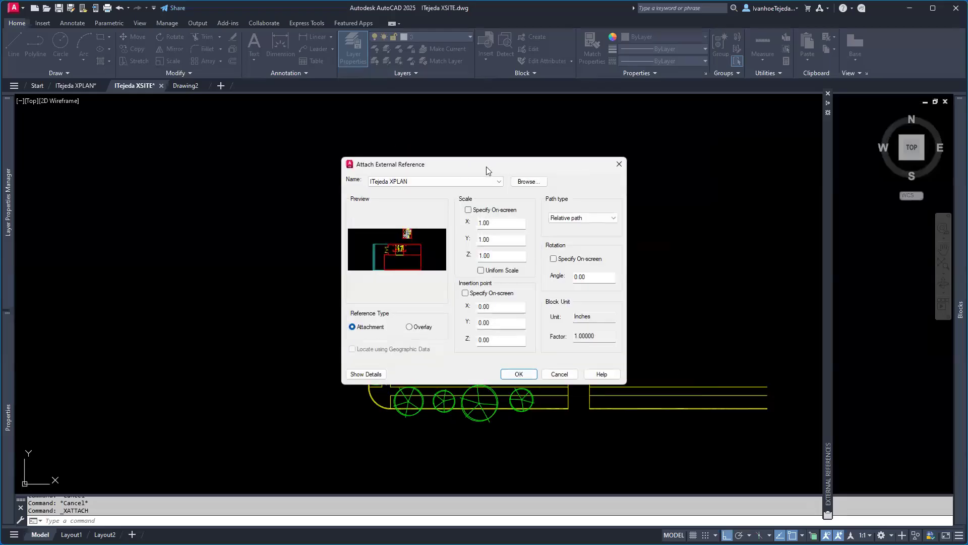
# - Attach XPLAN with an on-screen insertion point and the No path type, placing the plan inside the magenta property boundary
pyautogui.moveTo(487, 166); pyautogui.dragTo(559, 159)
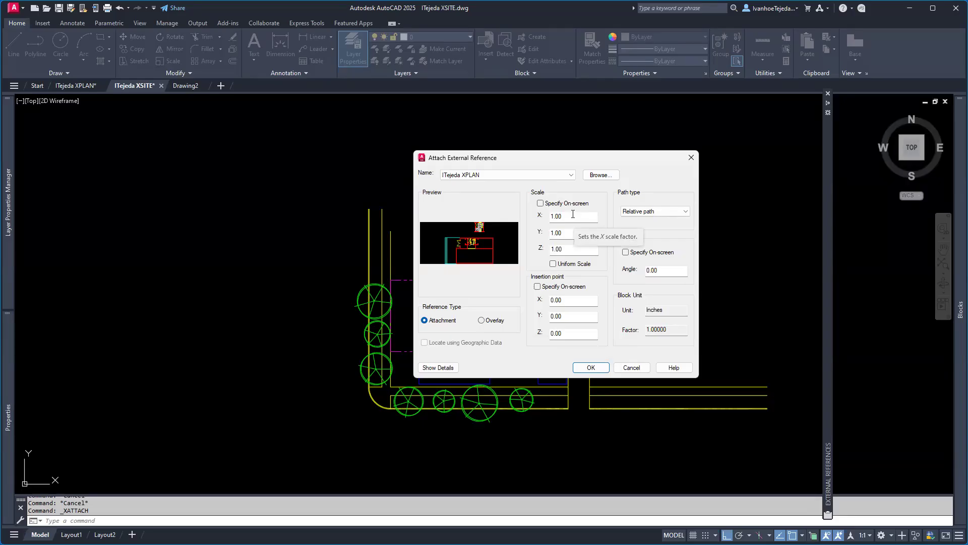
pyautogui.click(538, 287)
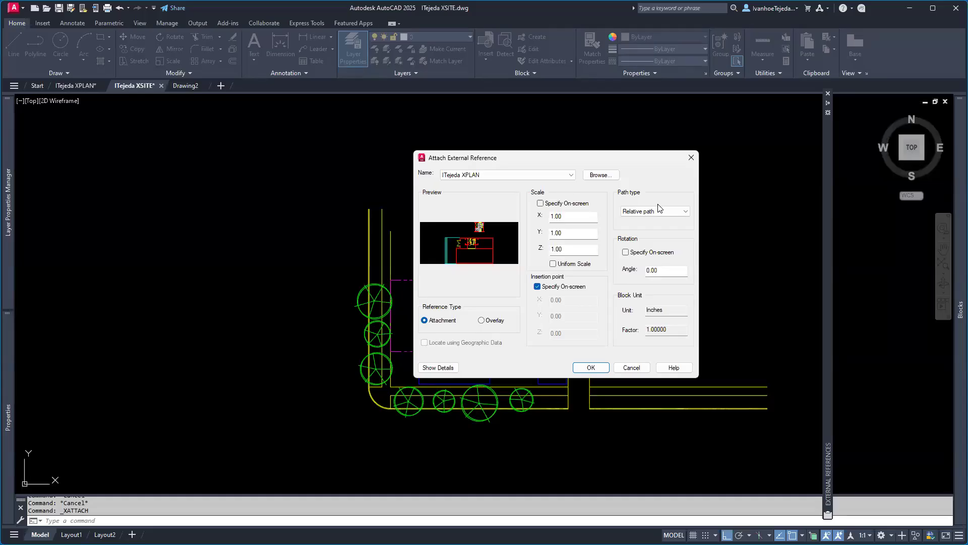
pyautogui.click(675, 211)
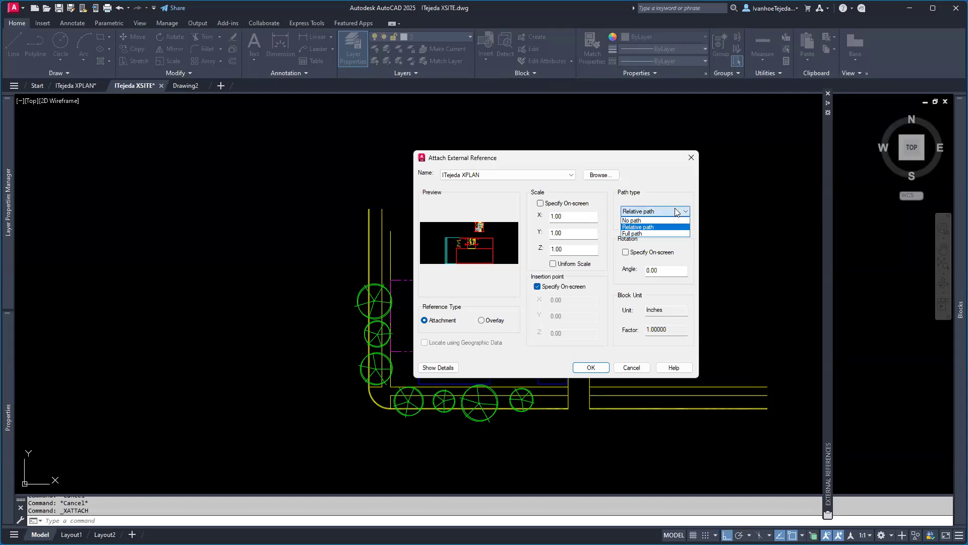
pyautogui.click(633, 221)
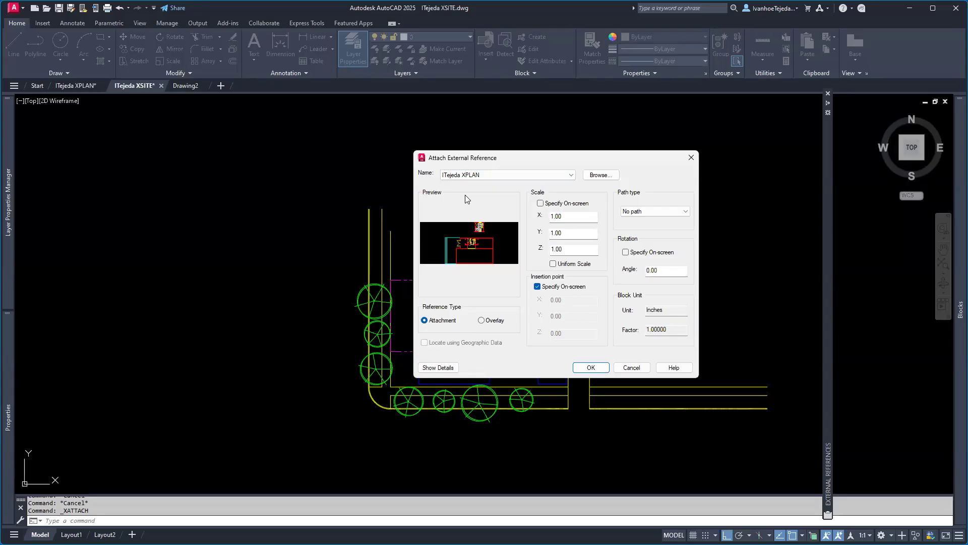
pyautogui.click(590, 368)
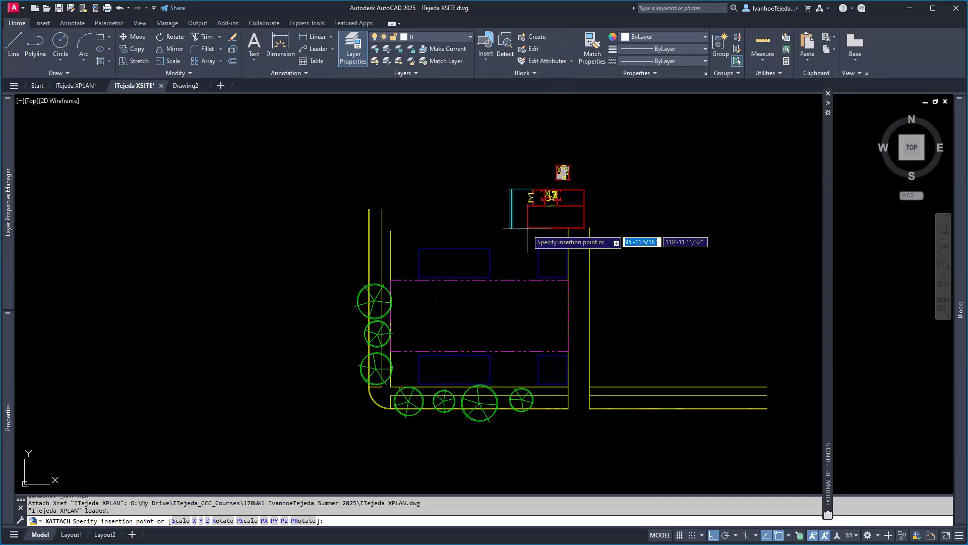
pyautogui.click(481, 334)
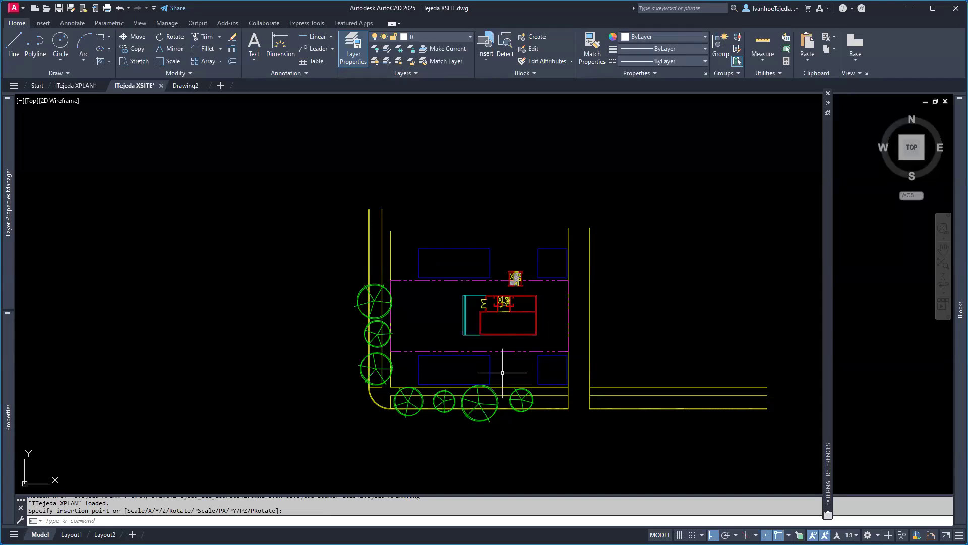
# - Select the inserted plan in the site drawing and review its external reference details
pyautogui.scroll(2, 501, 337)
pyautogui.scroll(1, 502, 336)
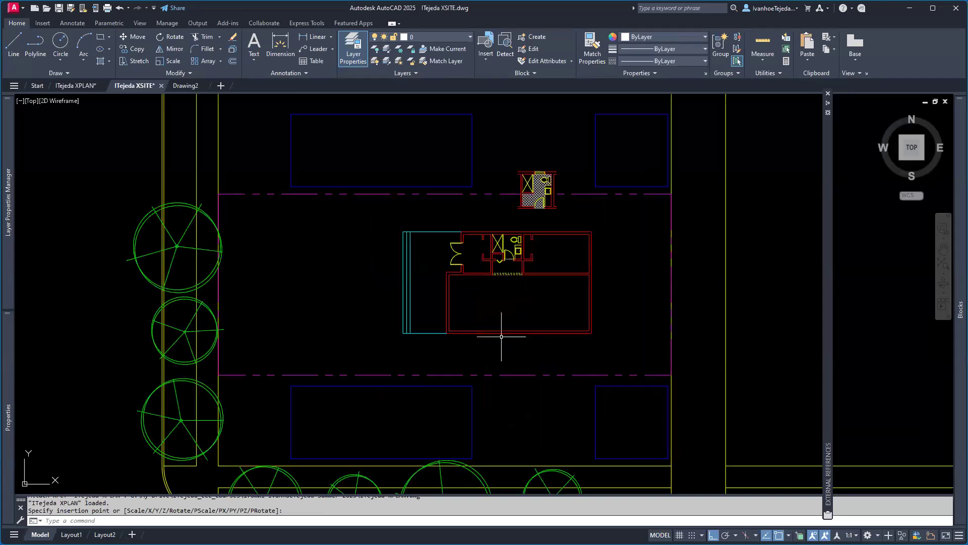
pyautogui.scroll(1, 500, 337)
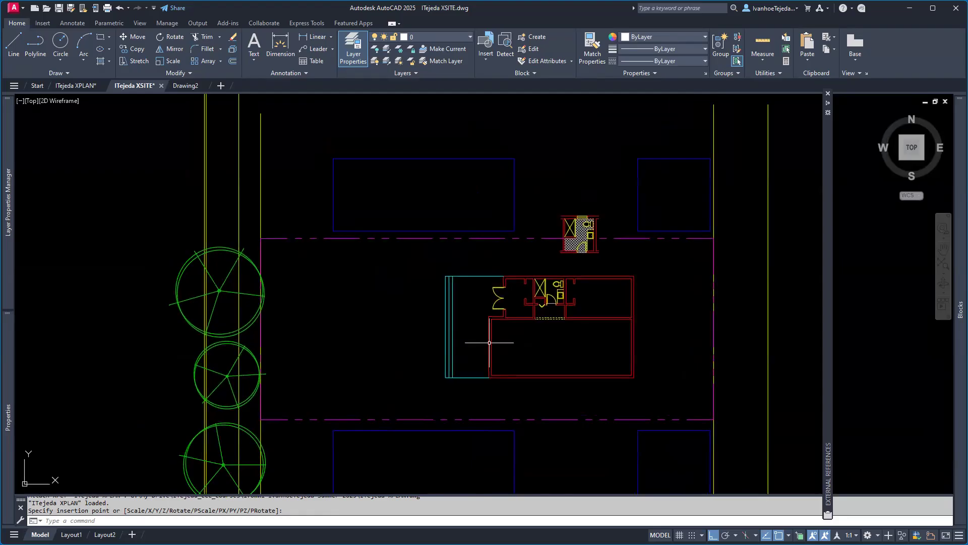
pyautogui.click(489, 338)
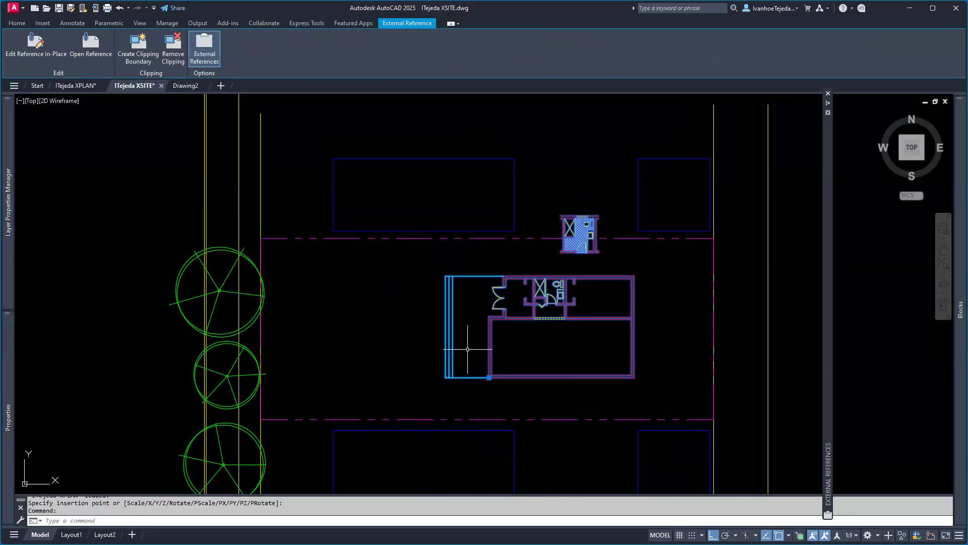
pyautogui.moveTo(11, 372)
pyautogui.moveTo(828, 333)
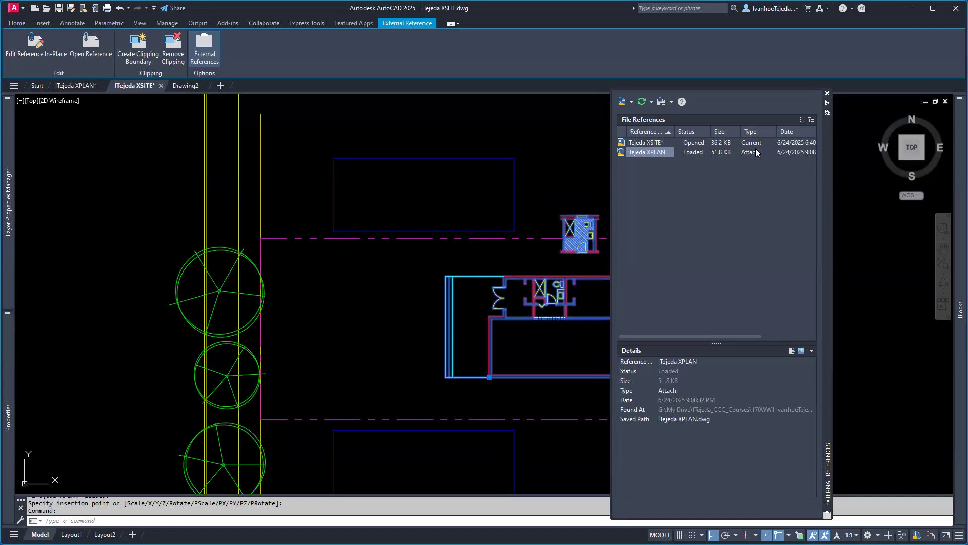
# - Display the file references as a tree and check the details of the XSITE and XPLAN entries
pyautogui.click(812, 121)
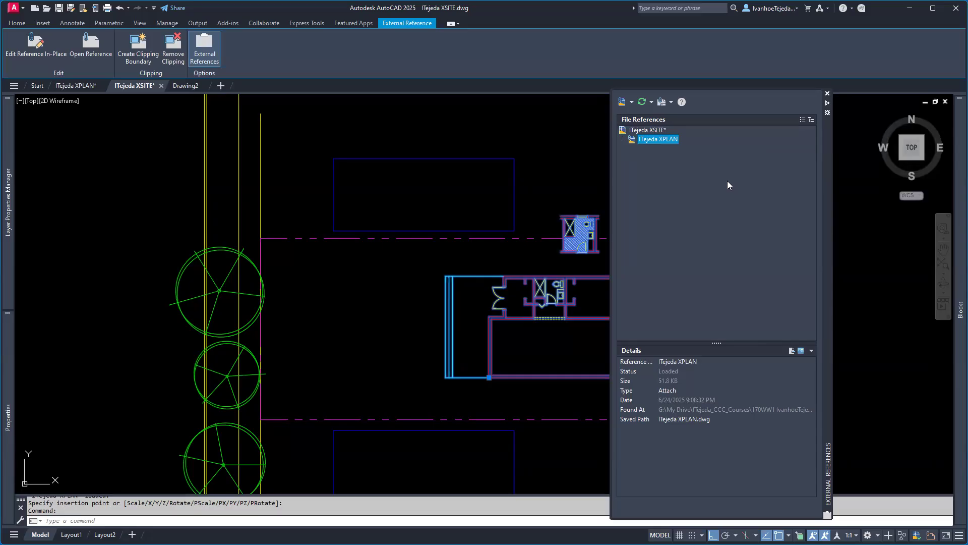
pyautogui.click(636, 132)
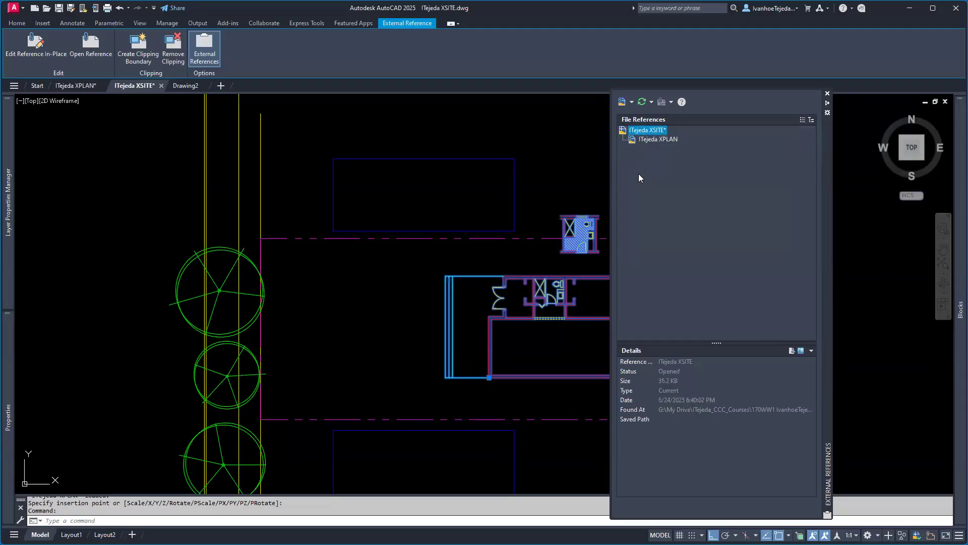
pyautogui.click(651, 141)
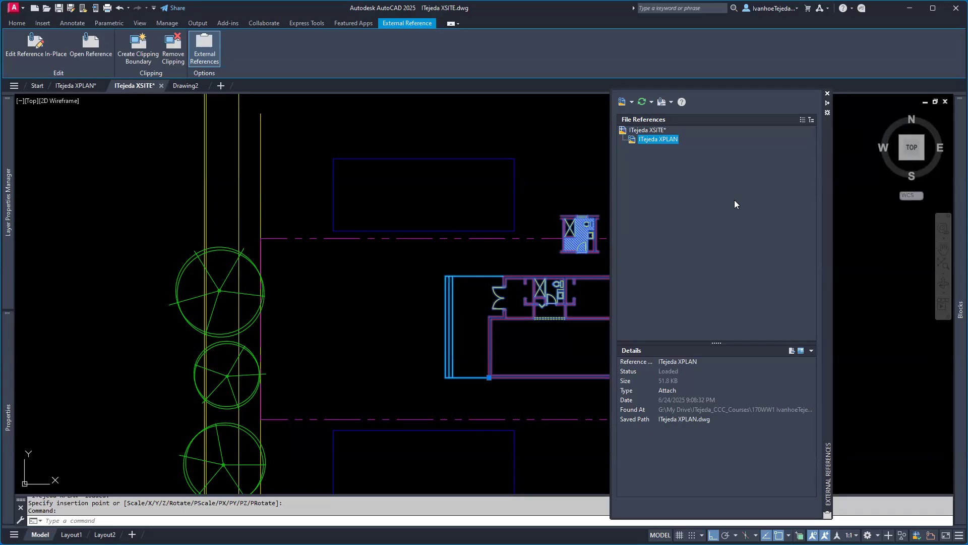
# - Anchor the External References palette with Anchor Right and deselect the plan
pyautogui.click(827, 113)
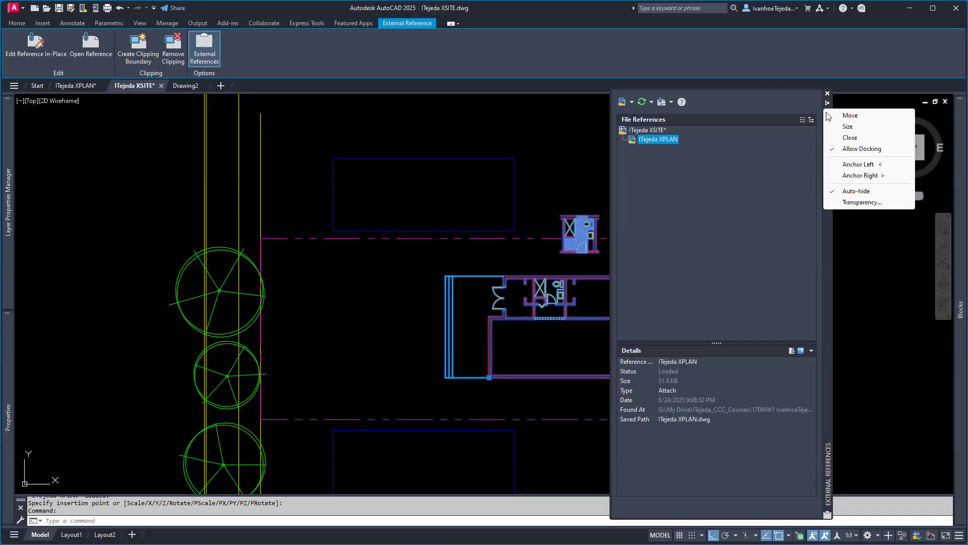
pyautogui.click(848, 176)
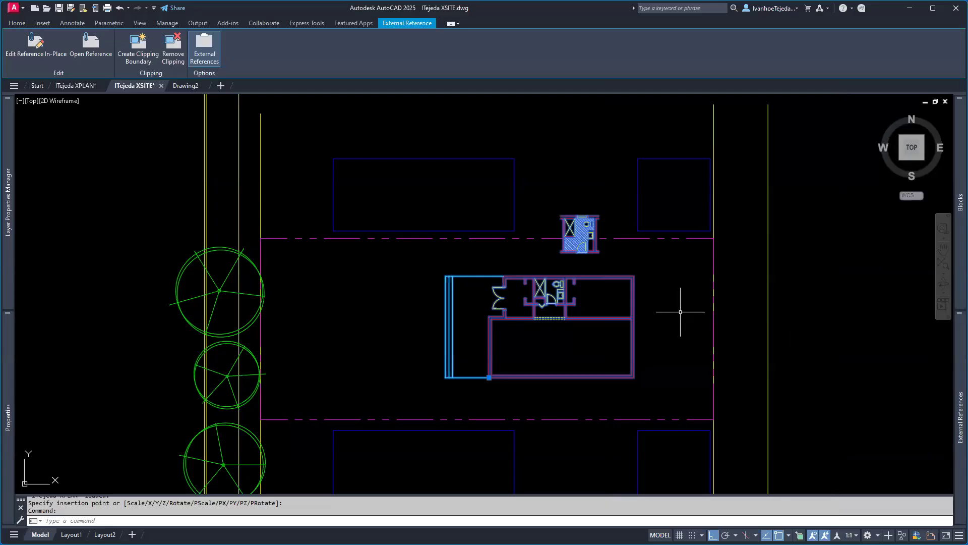
pyautogui.press('Escape')
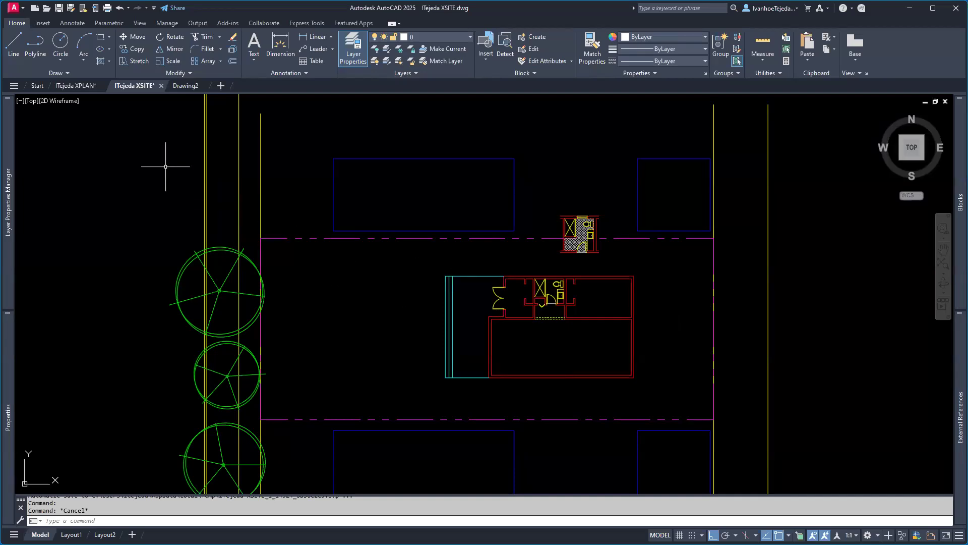
# - In the XPLAN drawing, draw a line across the large room's left wall, 3' above the inner wall line's midpoint
pyautogui.click(80, 86)
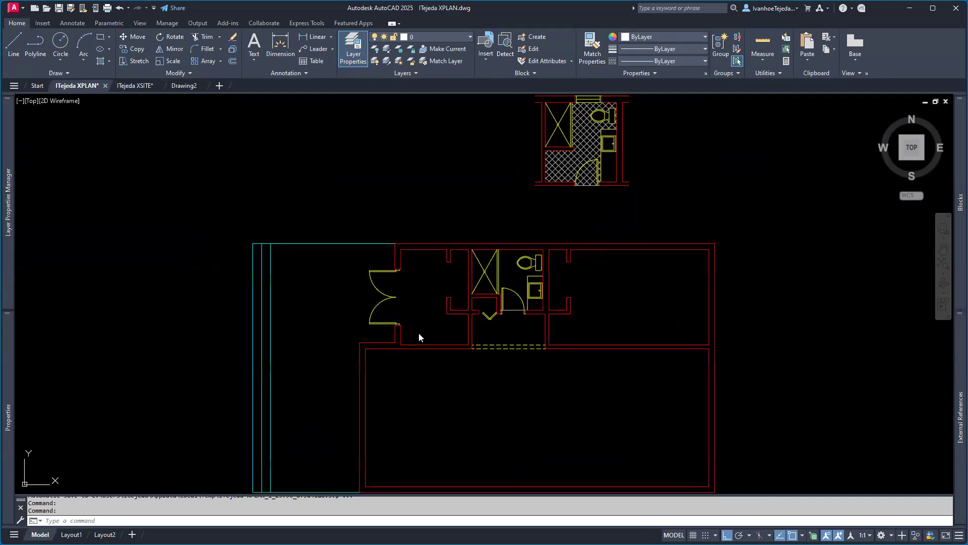
pyautogui.moveTo(412, 404); pyautogui.dragTo(476, 346, button='middle')
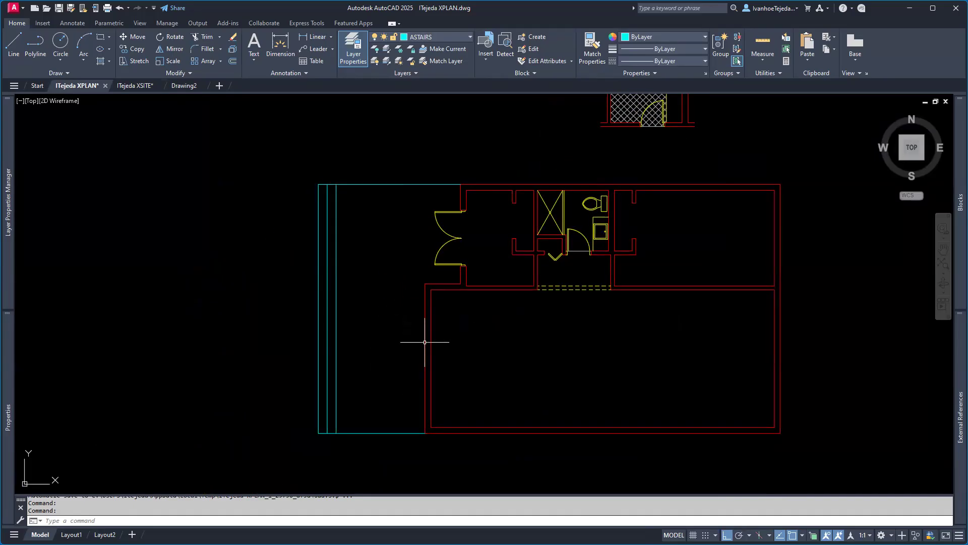
pyautogui.scroll(4, 406, 370)
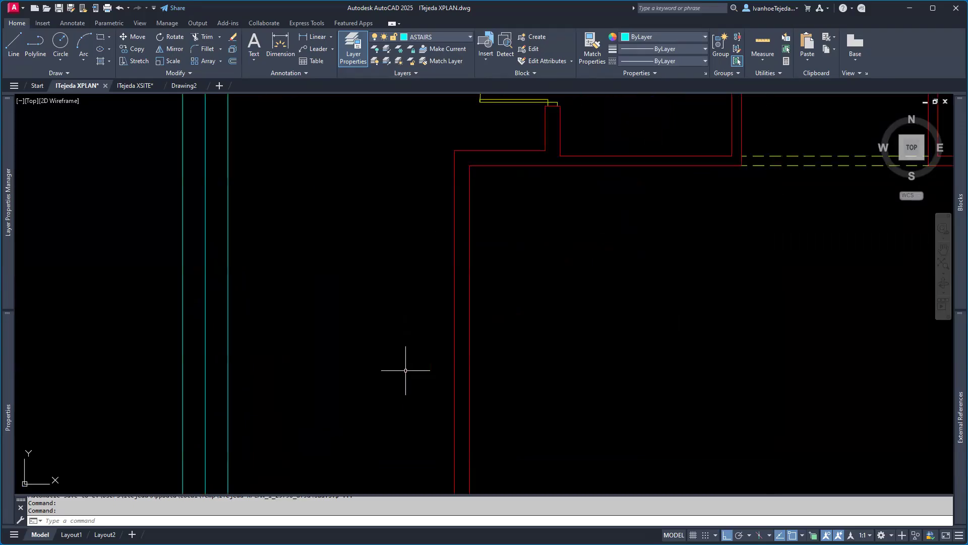
pyautogui.moveTo(460, 260); pyautogui.dragTo(485, 259, button='middle')
pyautogui.write('L')
pyautogui.press('Return')
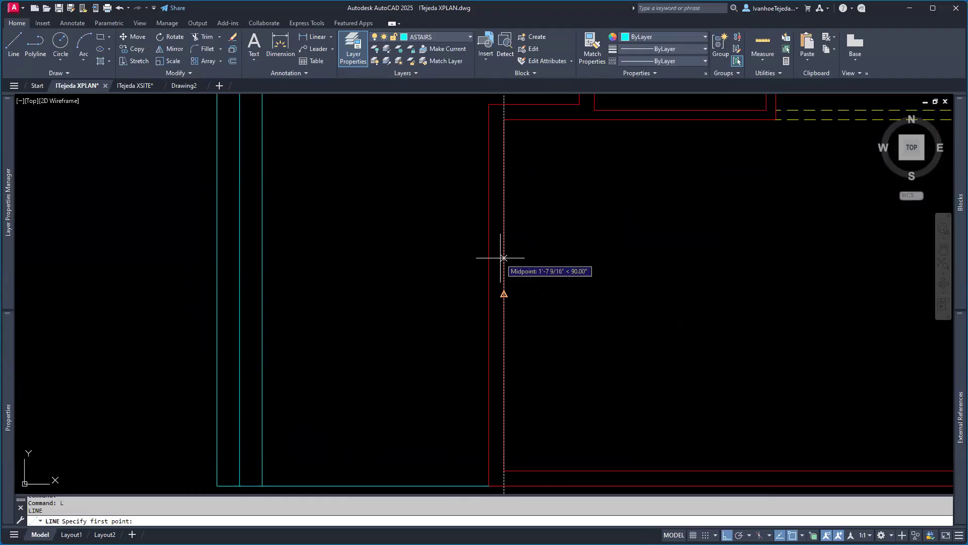
pyautogui.write("3'")
pyautogui.press('Return')
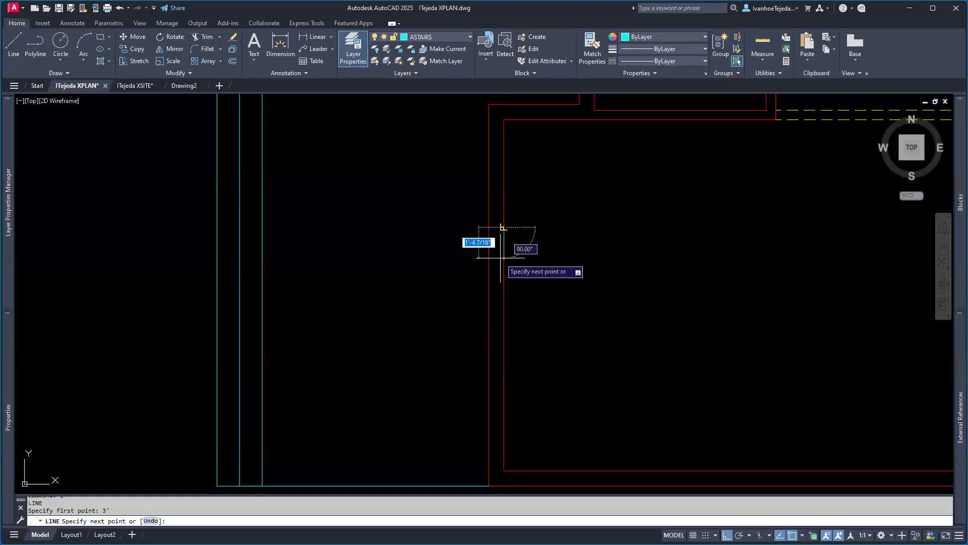
pyautogui.click(488, 226)
pyautogui.press('Return')
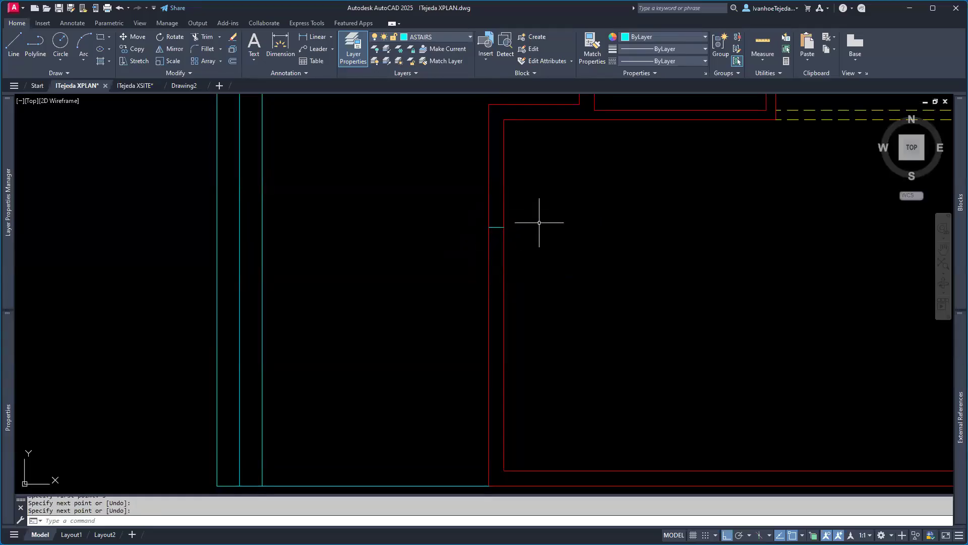
# - Offset the short line across the wall 6' downward to mark the other end of the opening
pyautogui.write('o')
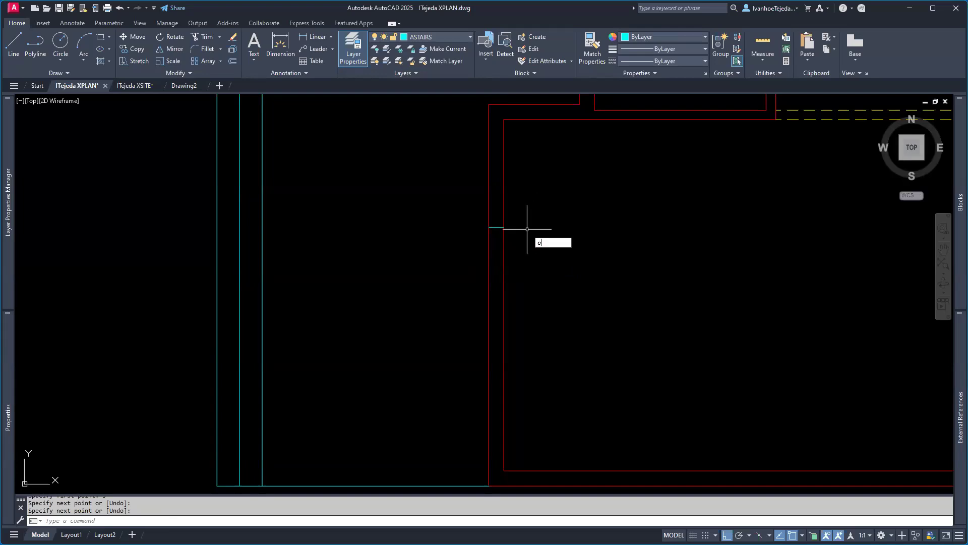
pyautogui.press('Return')
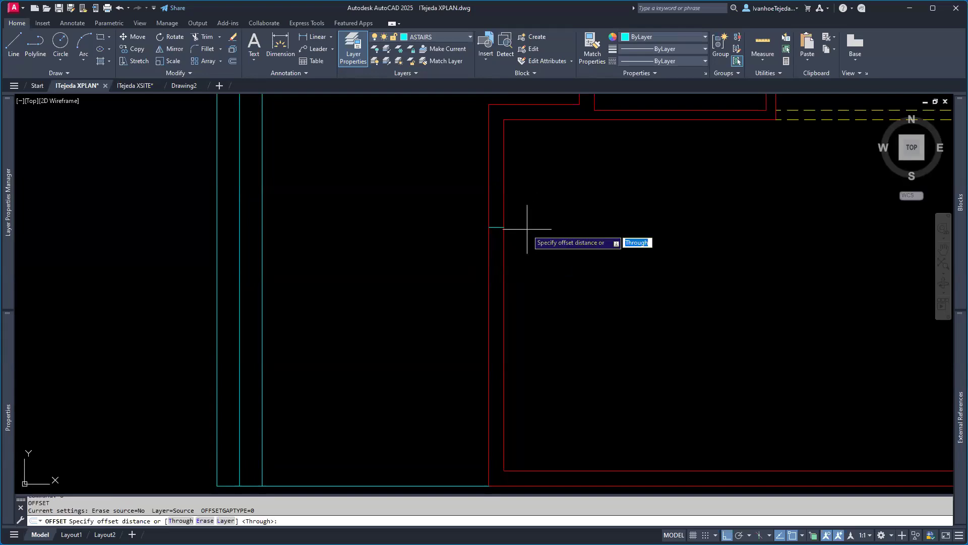
pyautogui.write("6'")
pyautogui.press('Return')
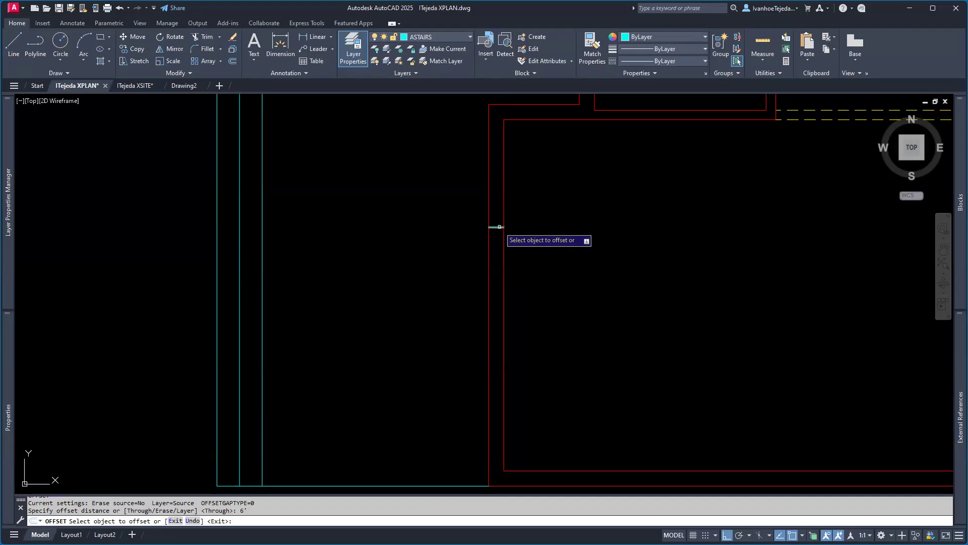
pyautogui.click(499, 227)
pyautogui.click(564, 337)
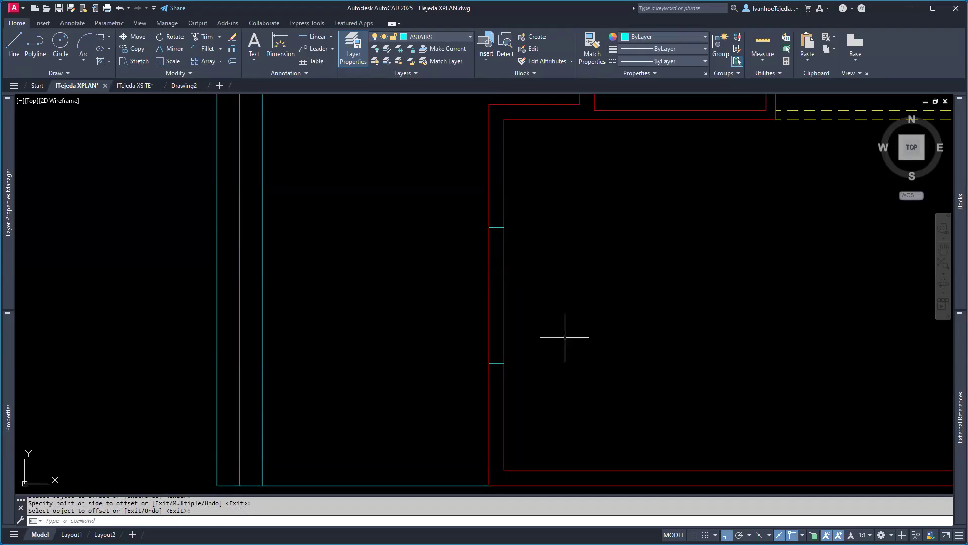
# - Move both short lines across the wall to the AWALL layer and deselect them
pyautogui.click(448, 201)
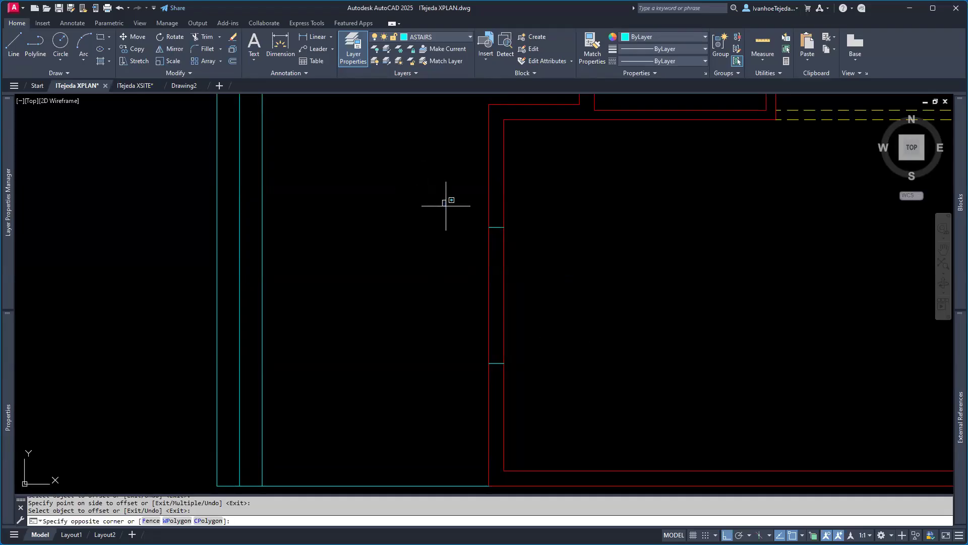
pyautogui.click(604, 414)
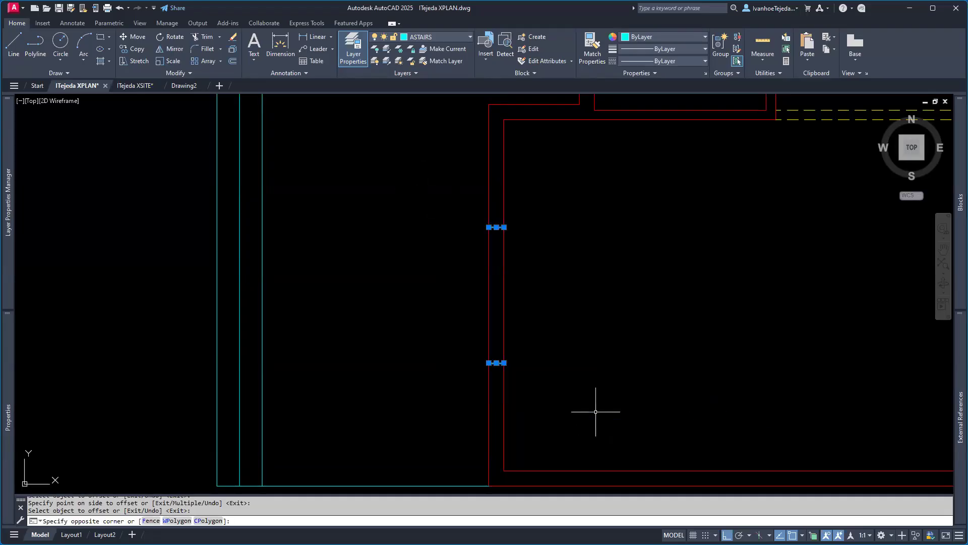
pyautogui.click(455, 38)
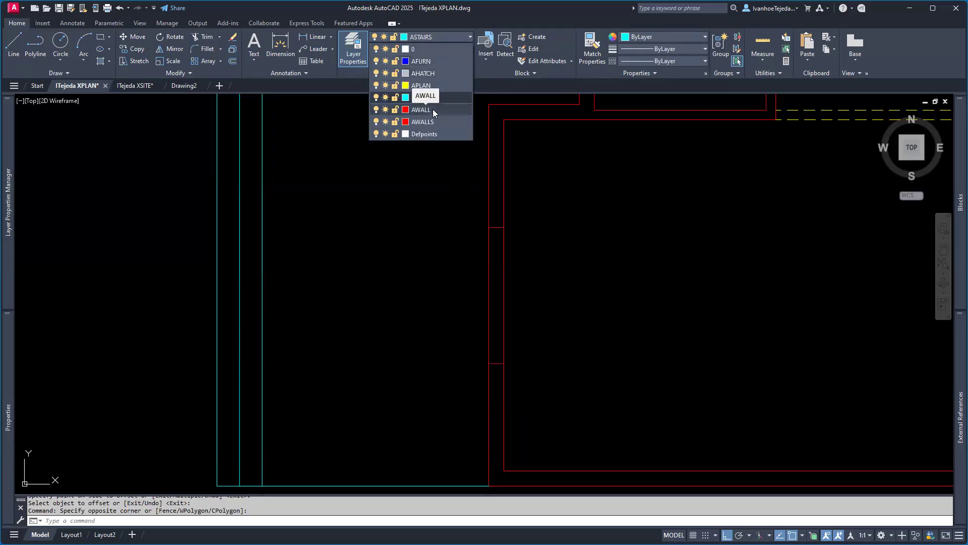
pyautogui.click(433, 109)
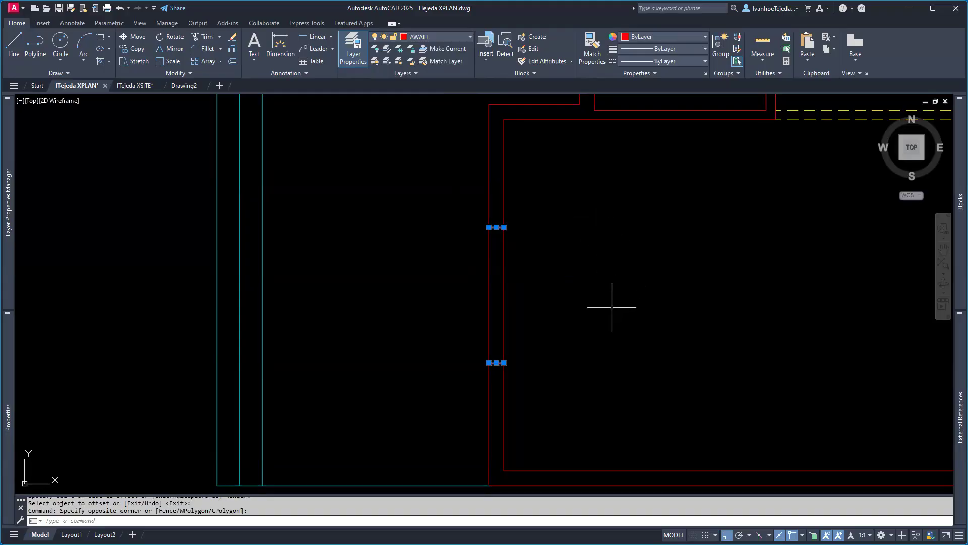
pyautogui.press('Escape')
pyautogui.press('Escape')
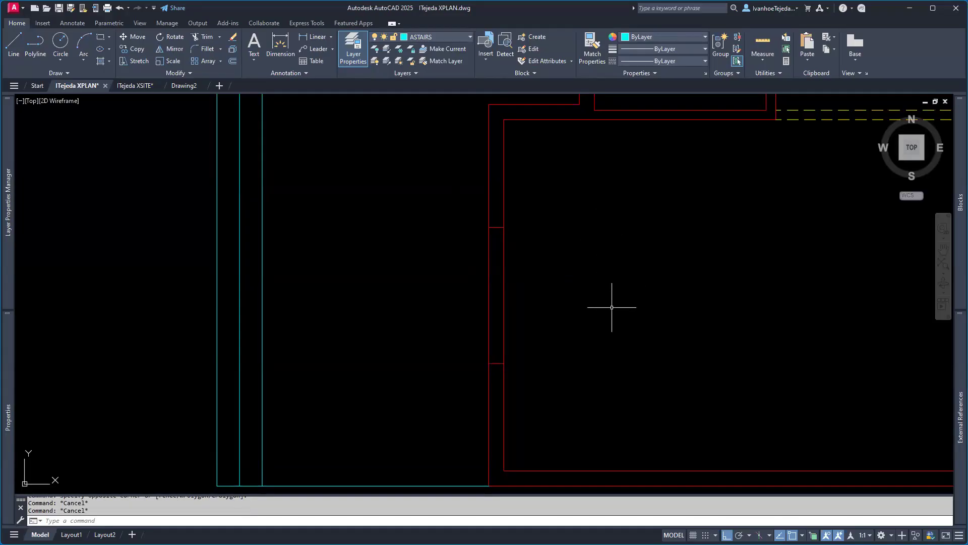
# - Trim both wall lines between the two short end lines to create the opening
pyautogui.write('TR')
pyautogui.press('Return')
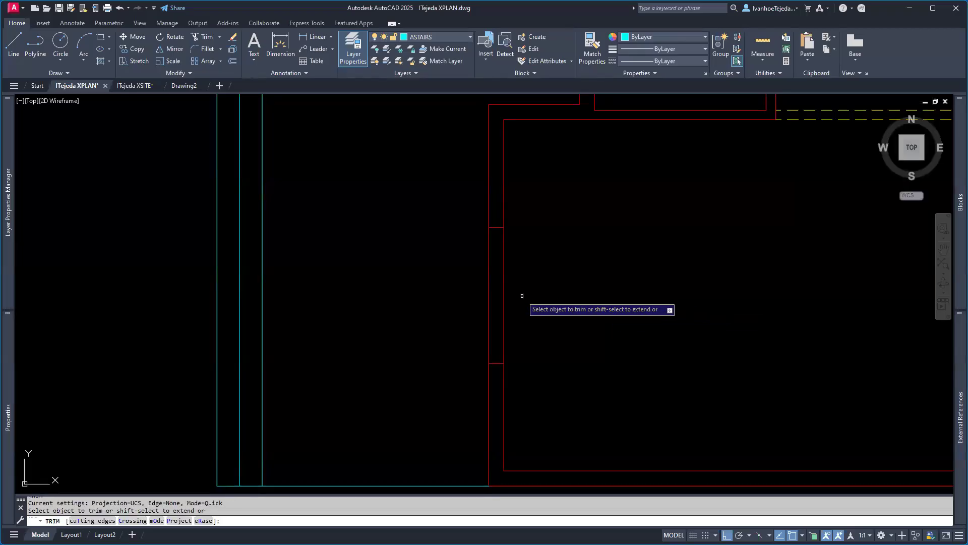
pyautogui.moveTo(522, 296); pyautogui.dragTo(469, 281)
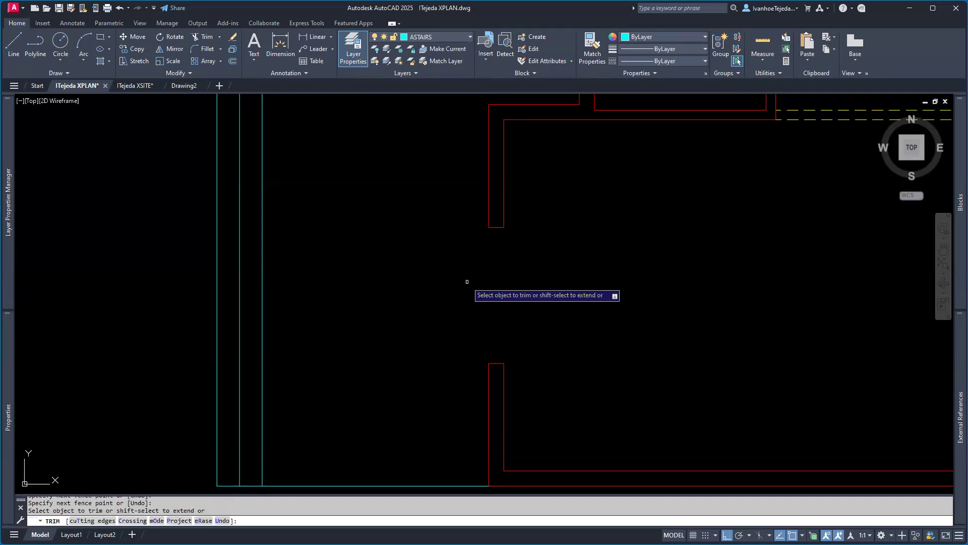
pyautogui.press('Return')
# - Save the XPLAN drawing with its full extents in view
pyautogui.write('z')
pyautogui.press('Return')
pyautogui.scroll(-4, 470, 273)
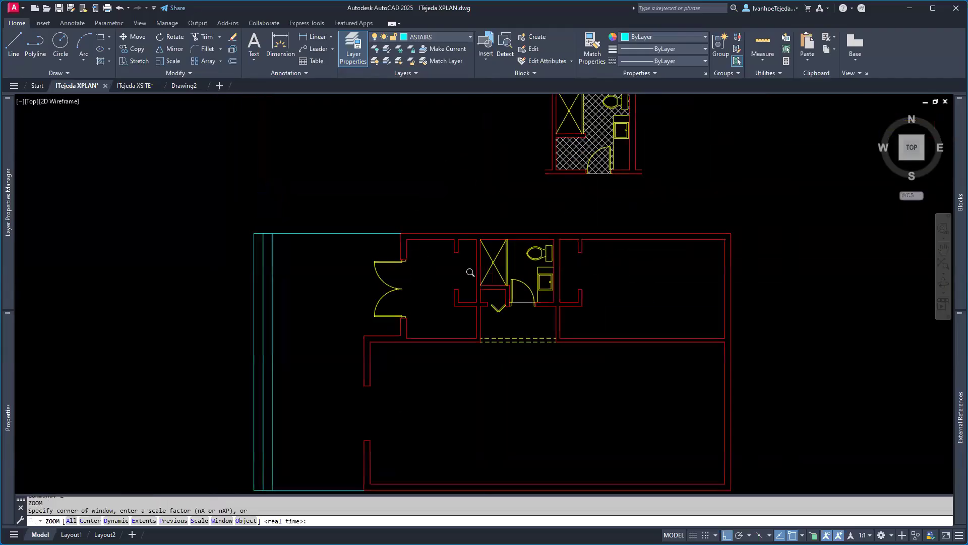
pyautogui.write('e')
pyautogui.press('Return')
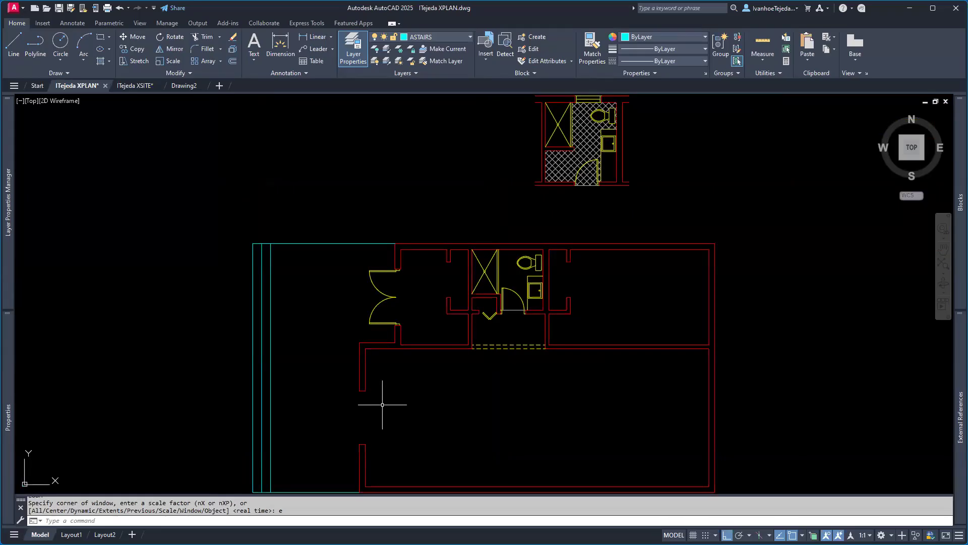
pyautogui.hotkey('ctrl', 's')
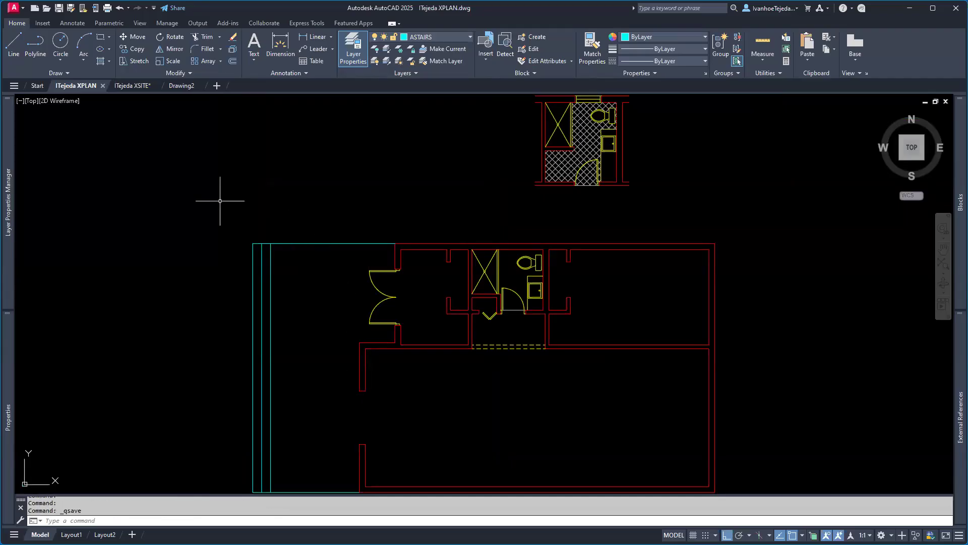
# - Reload the modified XPLAN reference in the XSITE drawing with the changes compared, and close the comparison
pyautogui.click(134, 87)
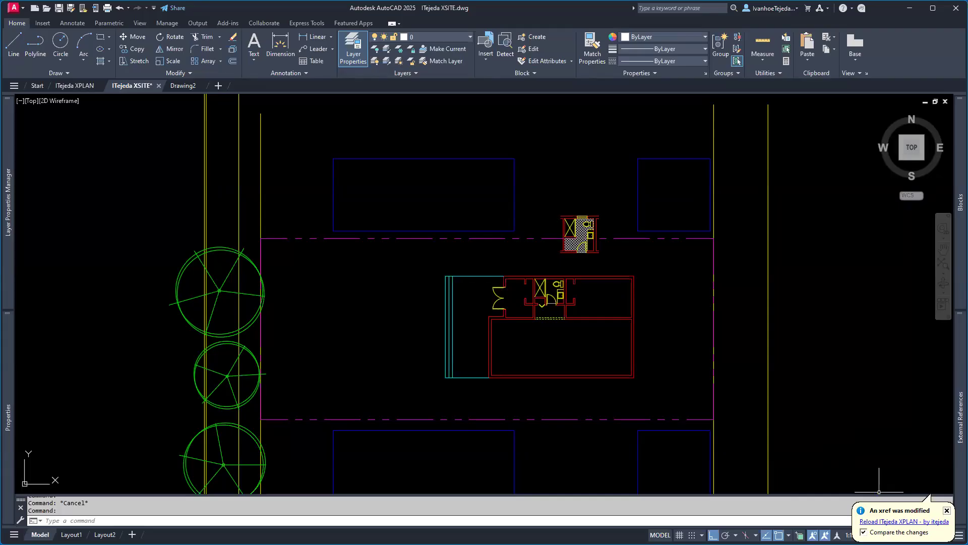
pyautogui.click(881, 523)
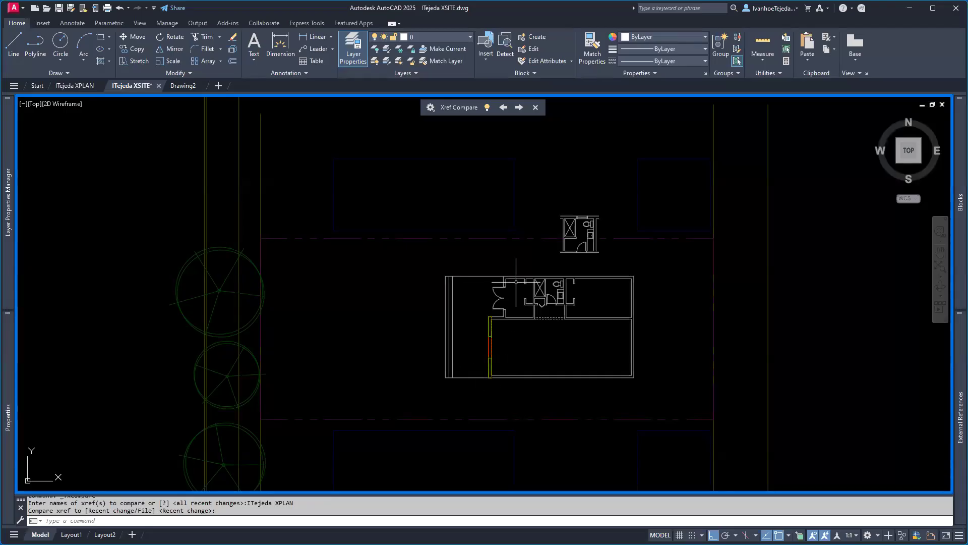
pyautogui.click(536, 107)
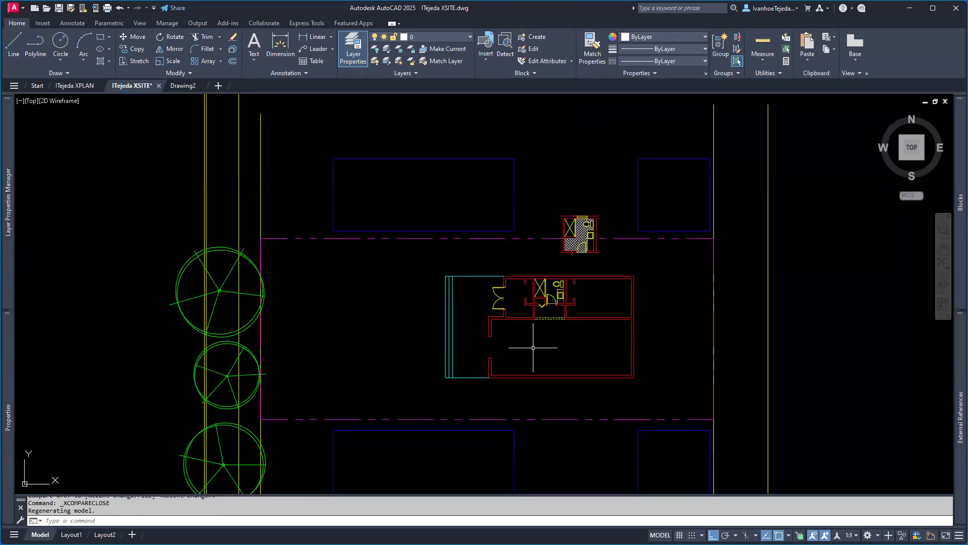
# - Examine the wall opening in the referenced floor plan and check that the plan selects as one object
pyautogui.scroll(4, 499, 348)
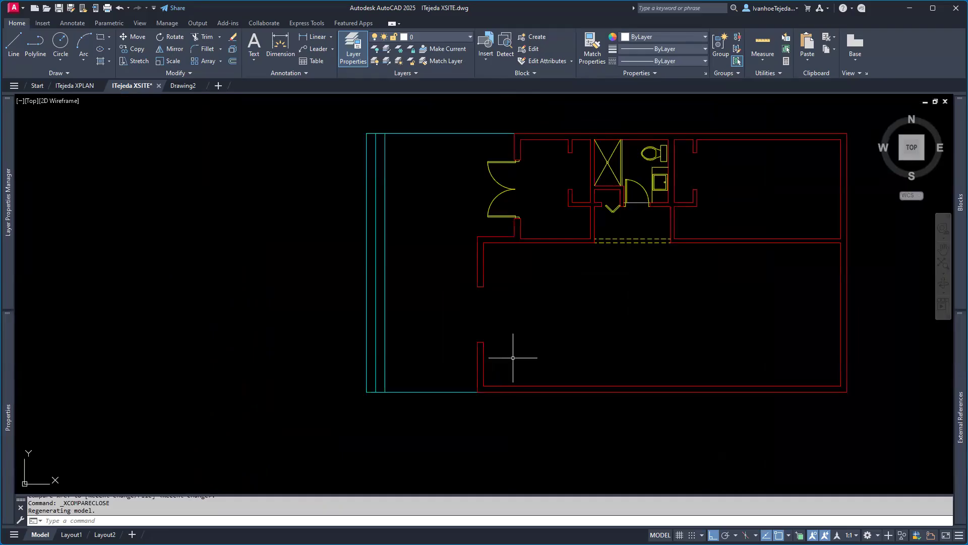
pyautogui.scroll(-4, 510, 359)
pyautogui.click(517, 309)
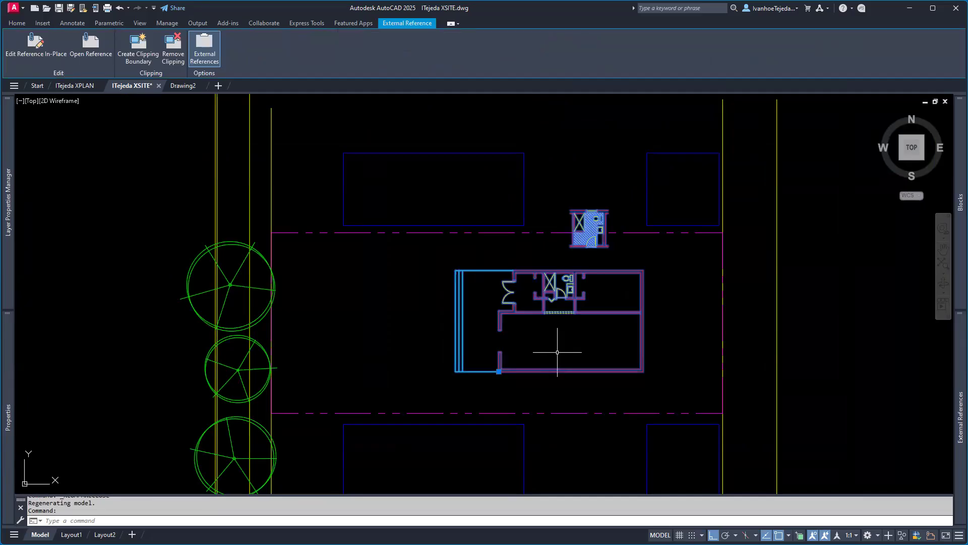
pyautogui.press('Escape')
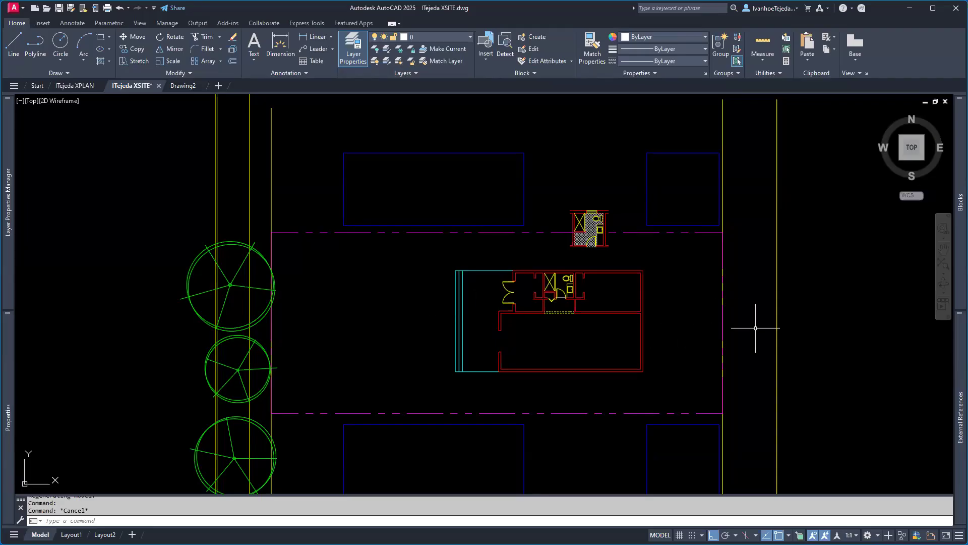
# - Unload the XPLAN reference from the site drawing
pyautogui.click(960, 415)
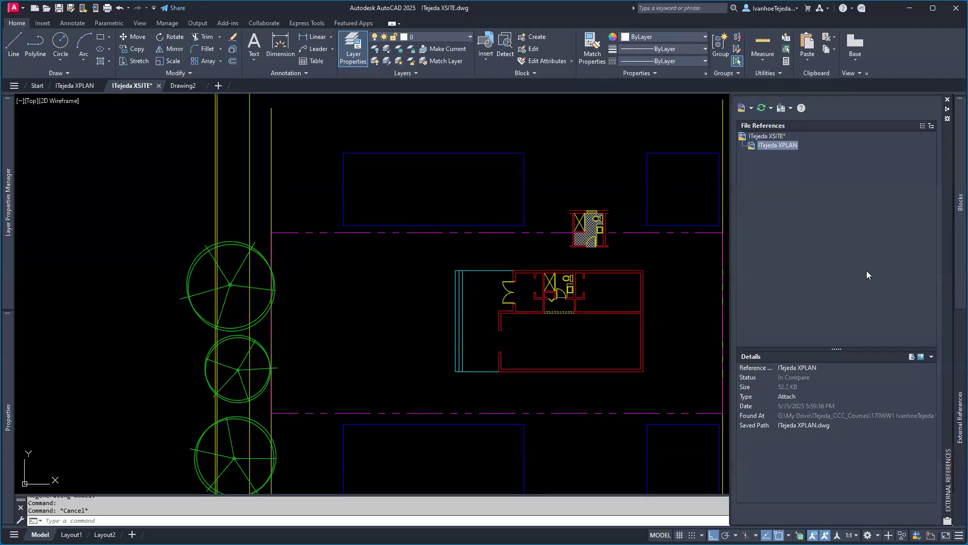
pyautogui.click(770, 145)
pyautogui.moveTo(770, 146)
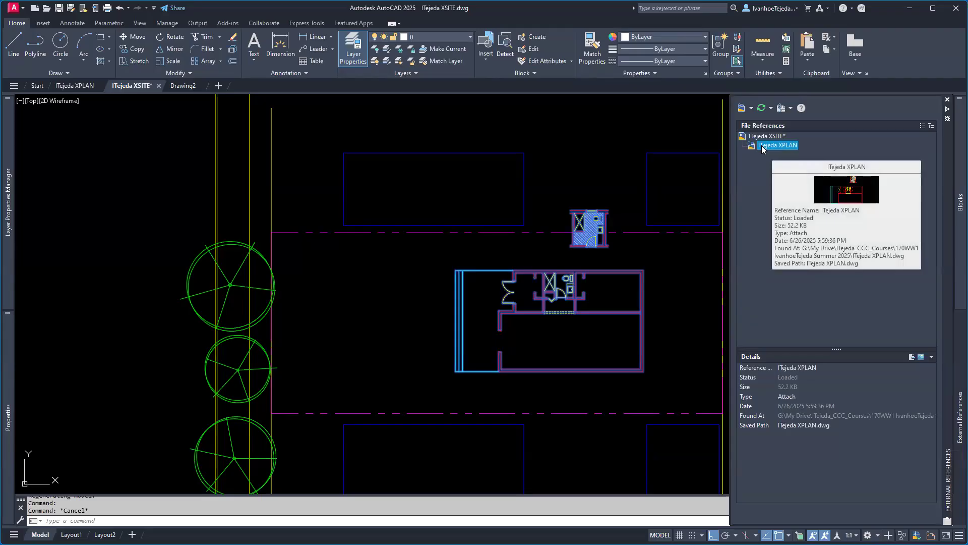
pyautogui.rightClick(763, 149)
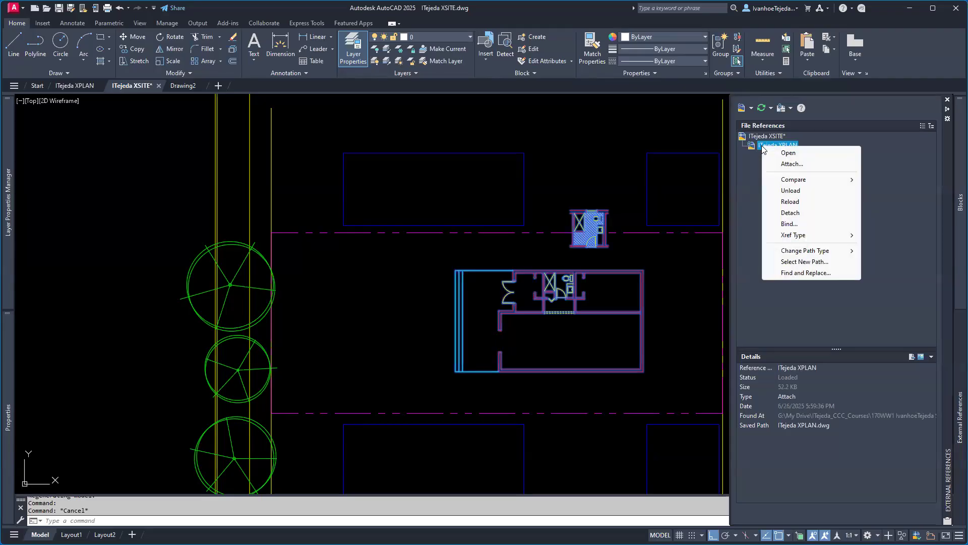
pyautogui.click(793, 192)
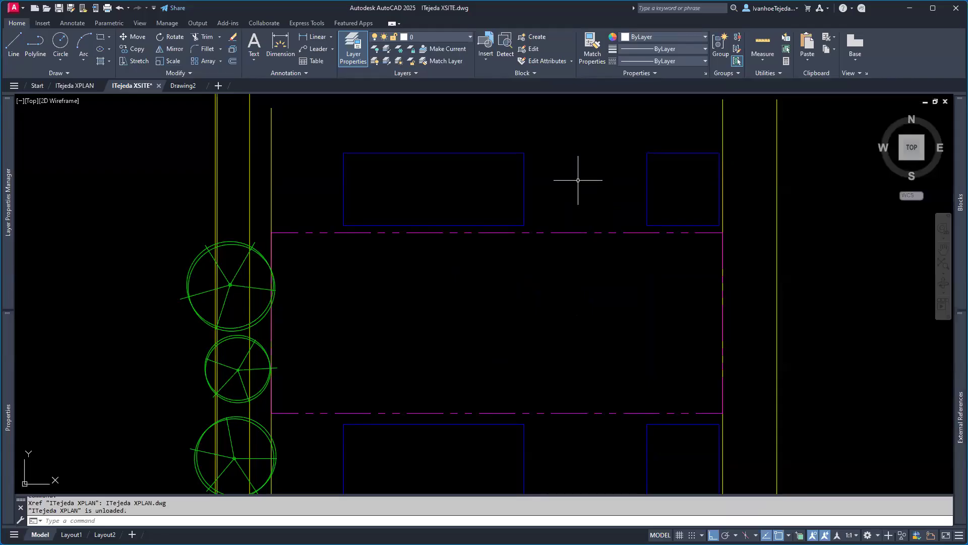
# - Reload the unloaded XPLAN reference and detach it from the site drawing
pyautogui.moveTo(947, 393)
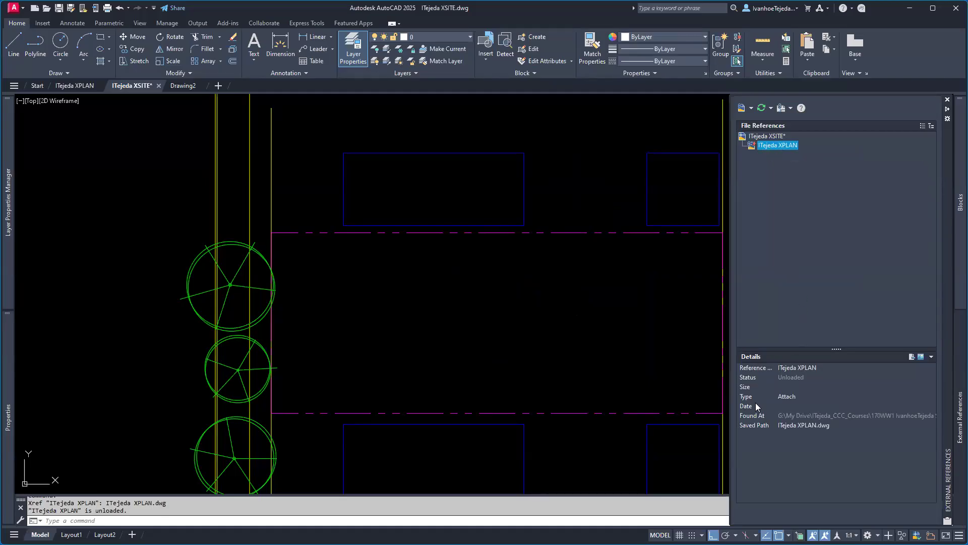
pyautogui.rightClick(770, 146)
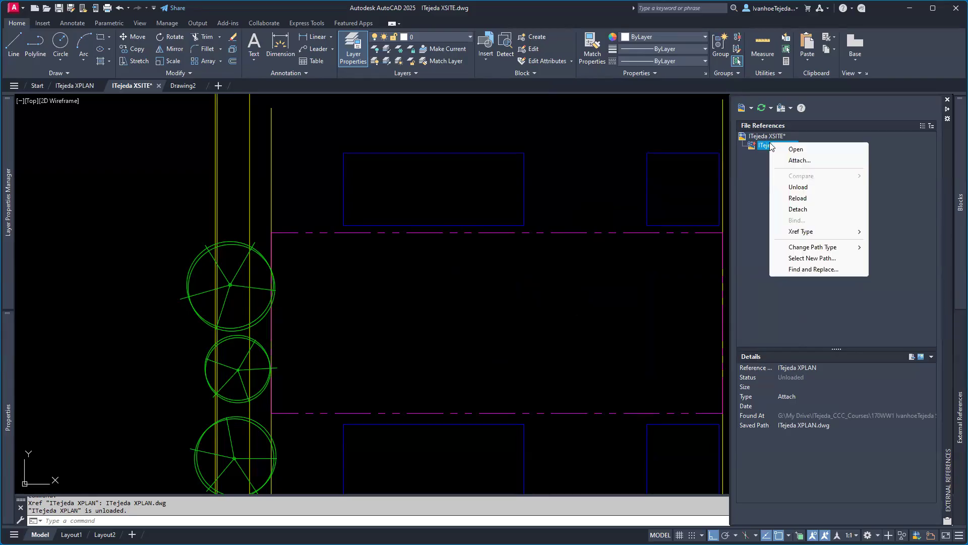
pyautogui.click(796, 199)
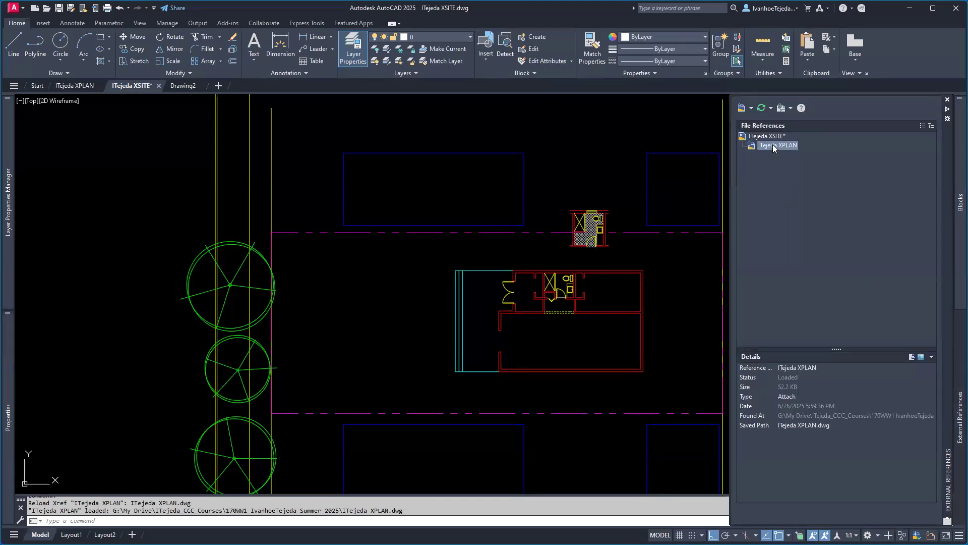
pyautogui.rightClick(773, 147)
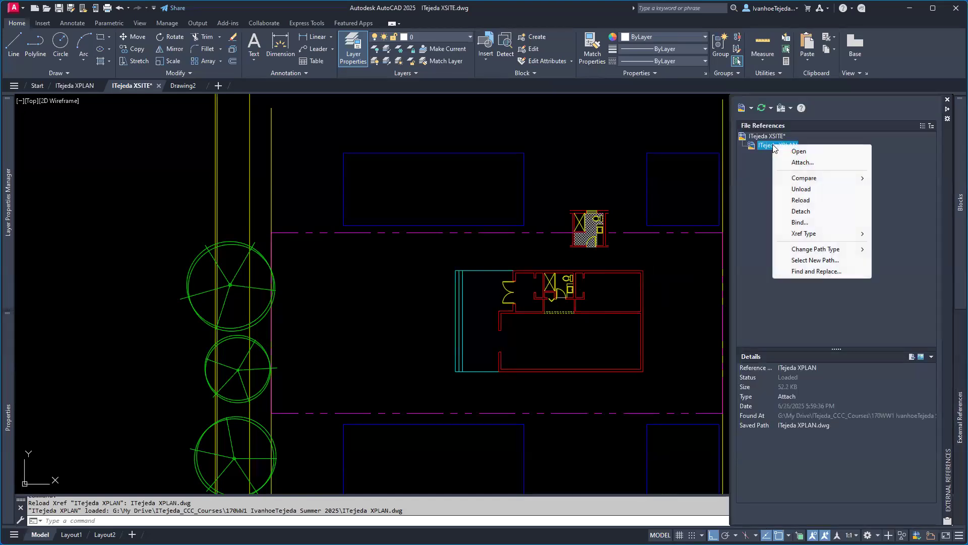
pyautogui.click(801, 211)
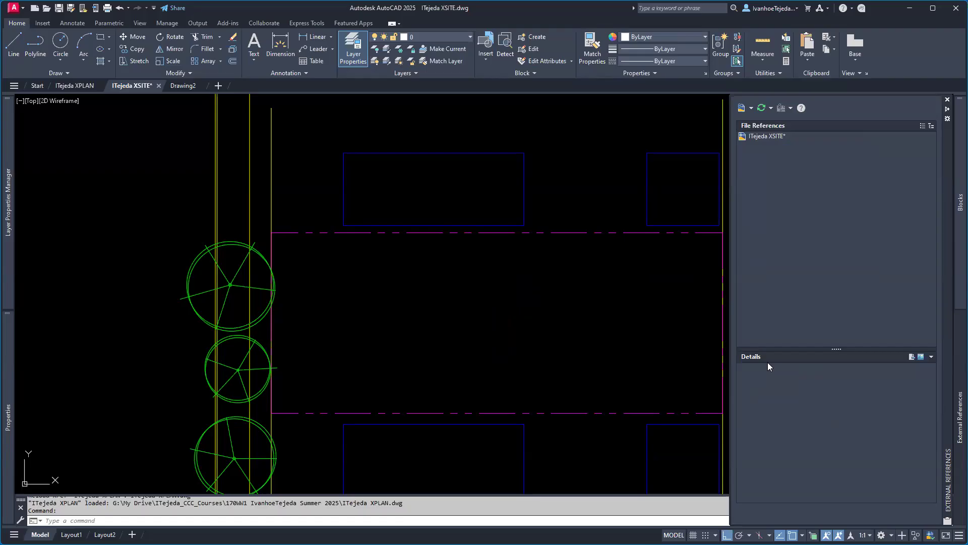
# - Undo the detachment of the XPLAN reference and check its entry and available actions in the external references list
pyautogui.click(120, 8)
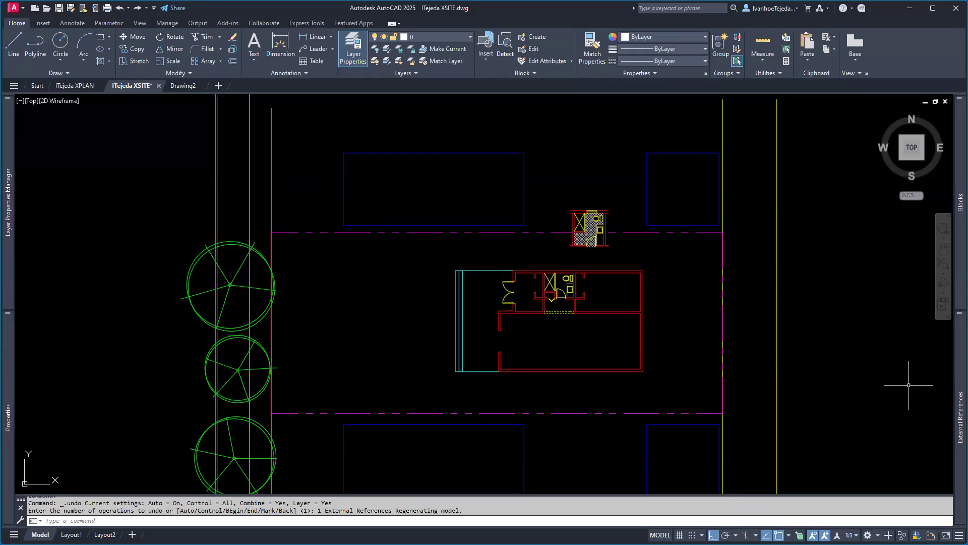
pyautogui.click(955, 391)
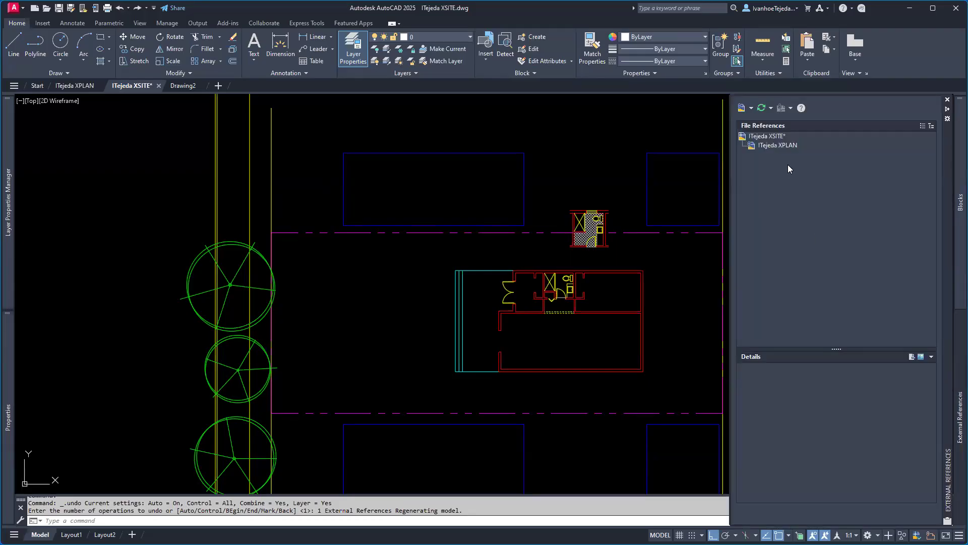
pyautogui.click(785, 146)
pyautogui.rightClick(785, 146)
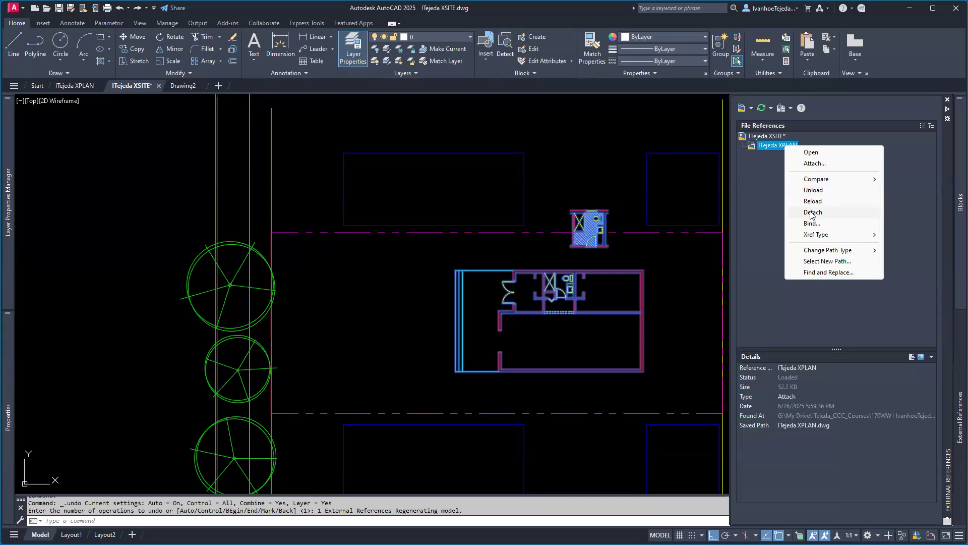
pyautogui.click(766, 207)
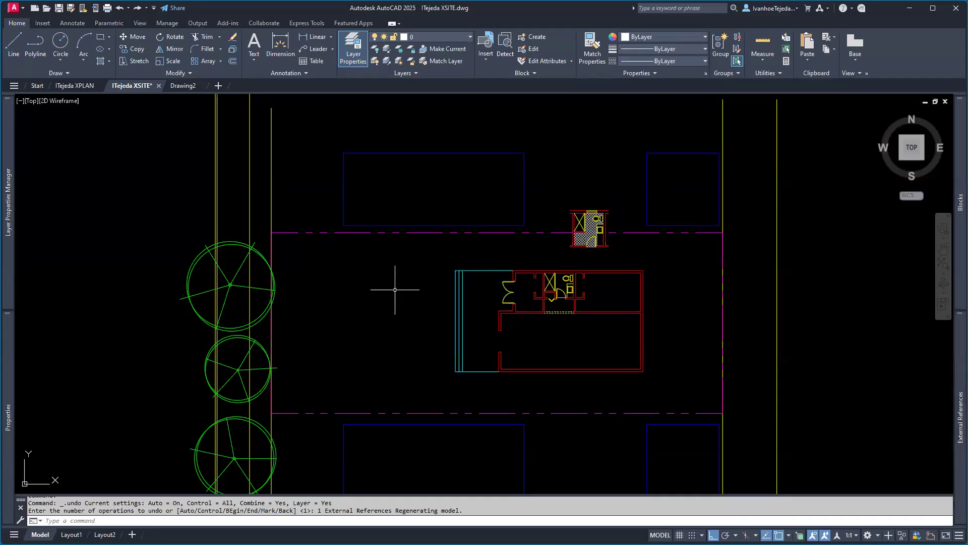
# - Float the Layer Properties Manager over the drawing and widen its Name column to show the full XPLAN layer names
pyautogui.moveTo(8, 212)
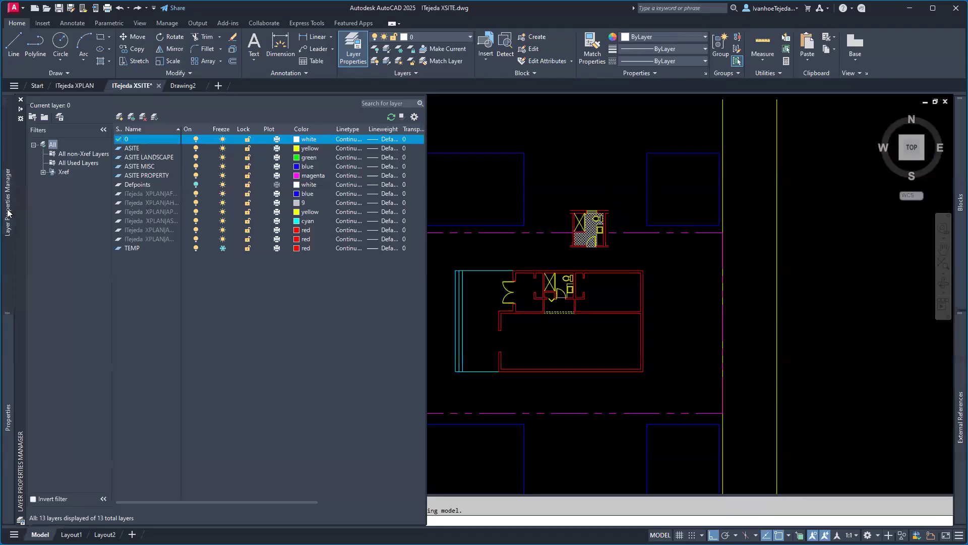
pyautogui.moveTo(22, 176)
pyautogui.mouseDown()
pyautogui.moveTo(225, 199)
pyautogui.moveTo(228, 181)
pyautogui.moveTo(213, 179)
pyautogui.mouseUp()
pyautogui.moveTo(372, 132); pyautogui.dragTo(424, 132)
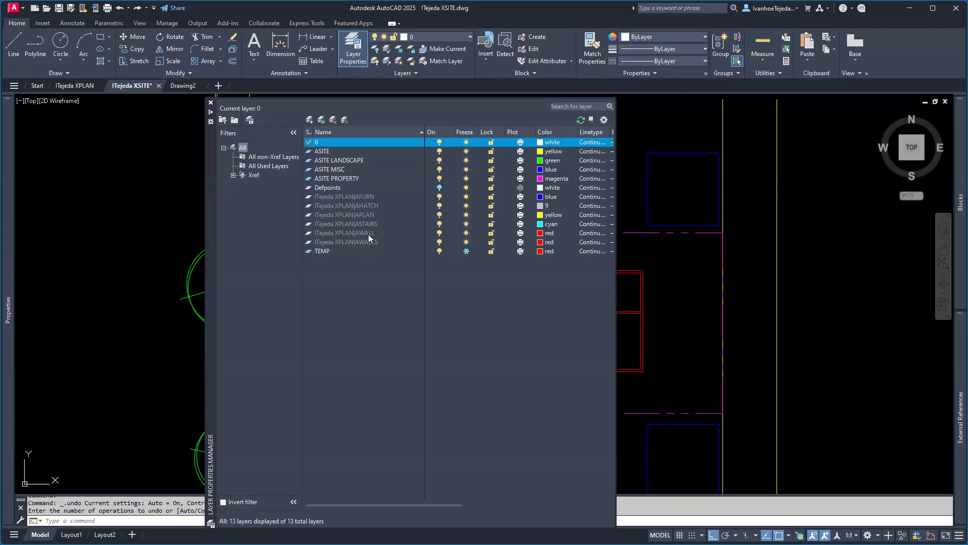
# - Filter the layer list to All non-Xref Layers and to the XPLAN reference's layers, and restore the All filter
pyautogui.click(242, 148)
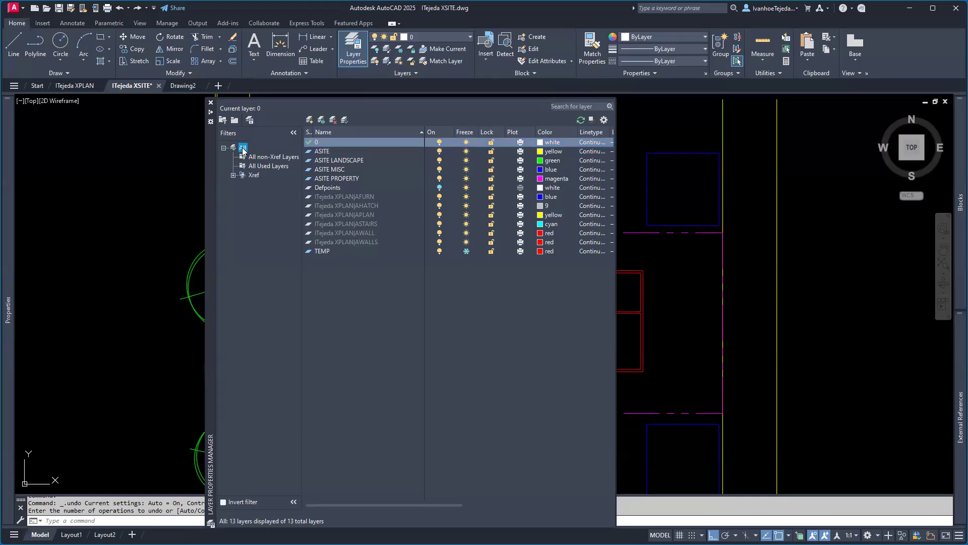
pyautogui.click(291, 154)
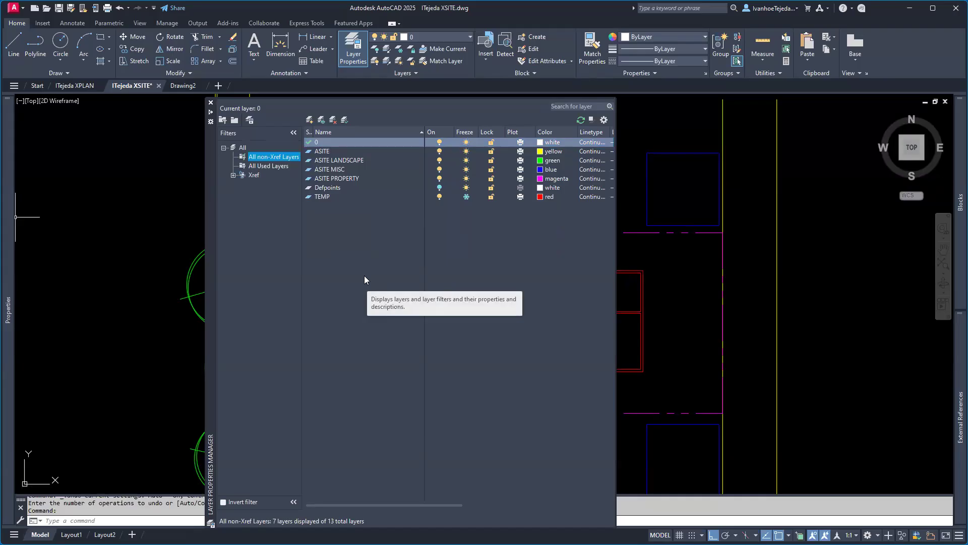
pyautogui.click(233, 175)
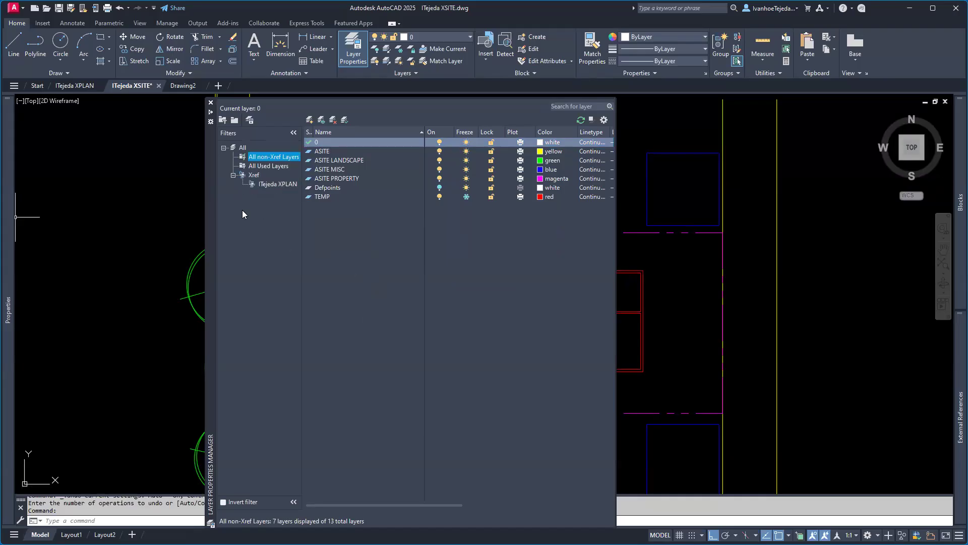
pyautogui.click(273, 185)
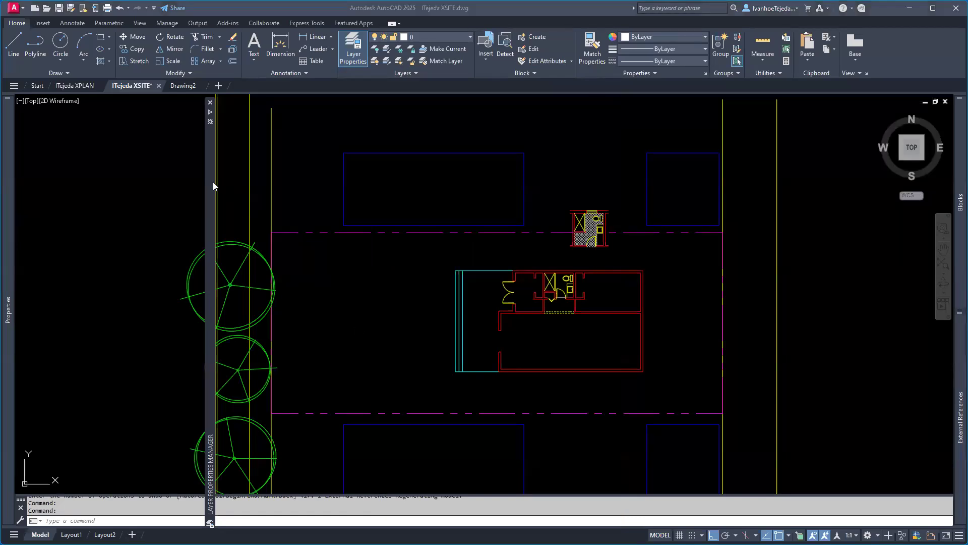
pyautogui.moveTo(214, 186)
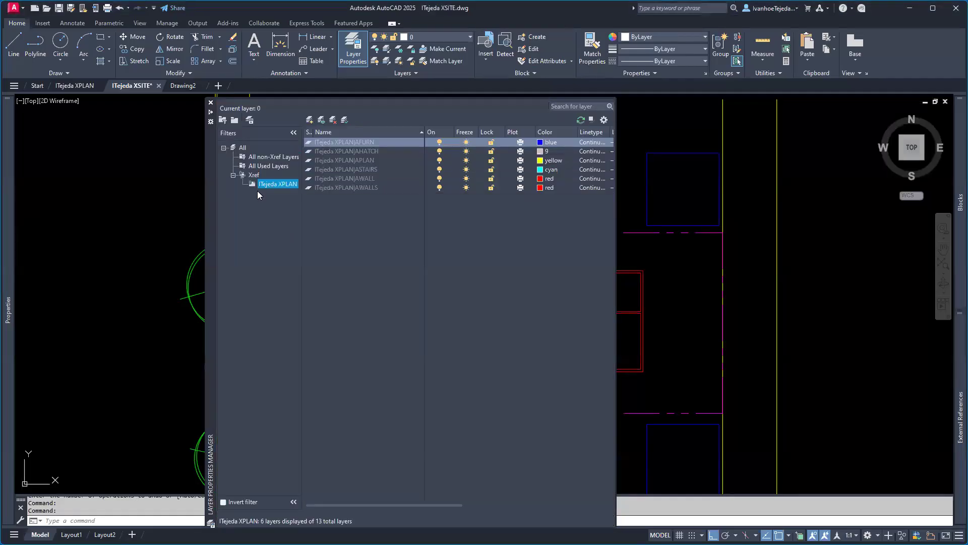
pyautogui.click(242, 149)
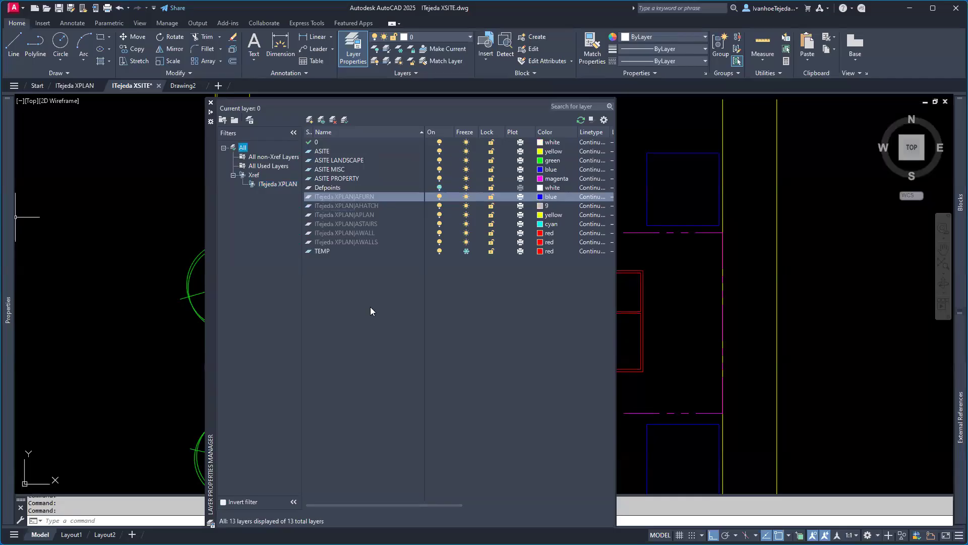
# - Anchor the floating Layer Properties Manager back at the drawing's left side
pyautogui.moveTo(213, 244); pyautogui.dragTo(61, 245)
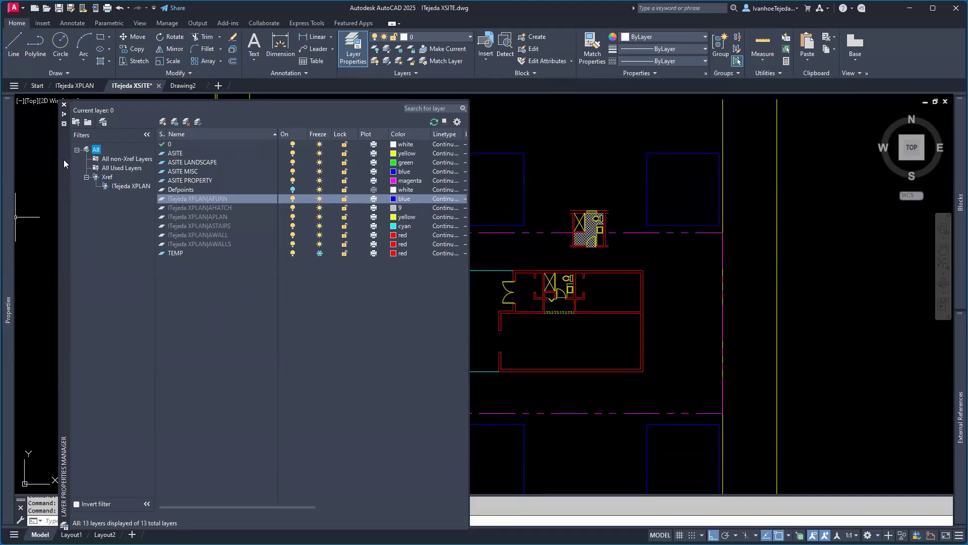
pyautogui.click(65, 125)
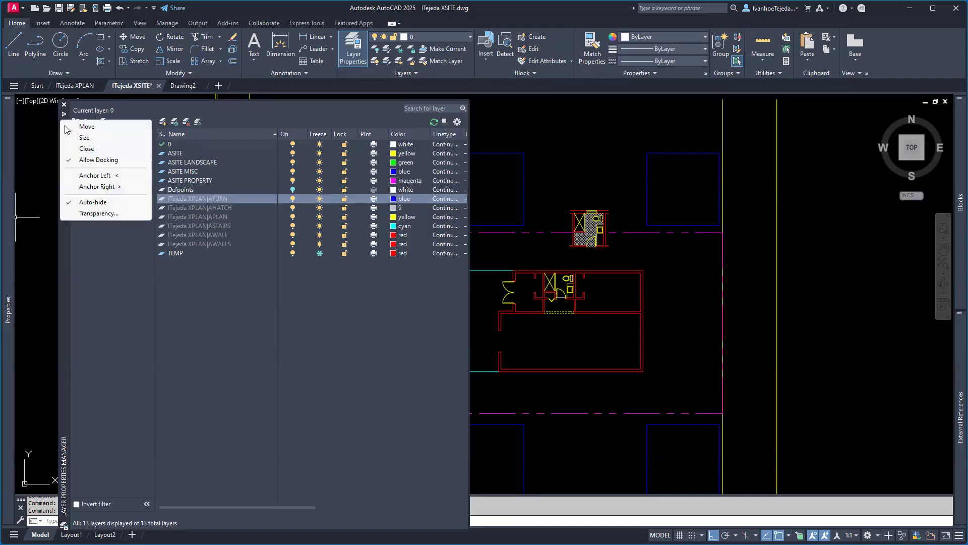
pyautogui.click(89, 176)
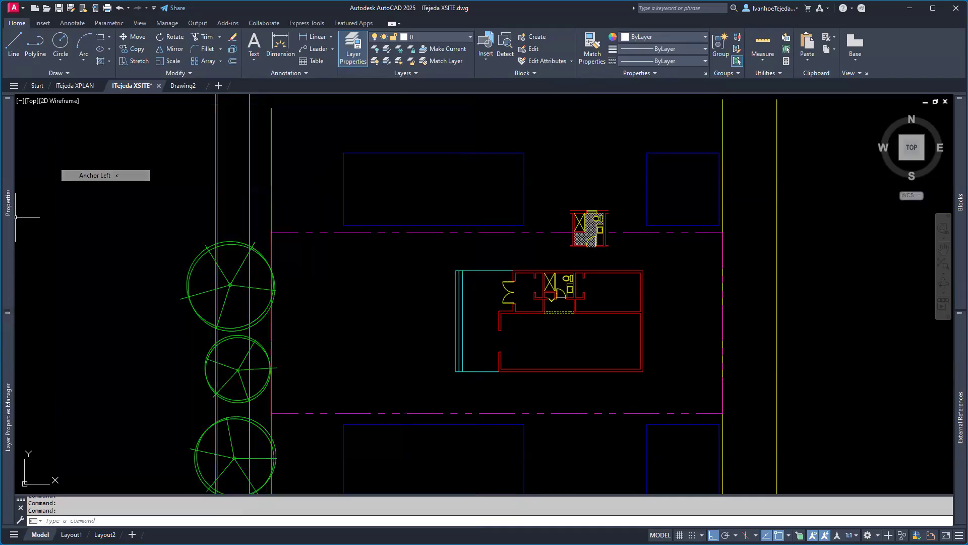
# - Compare the current-layer list under the All and All non-Xref Layers filters, and restore the All filter
pyautogui.click(465, 36)
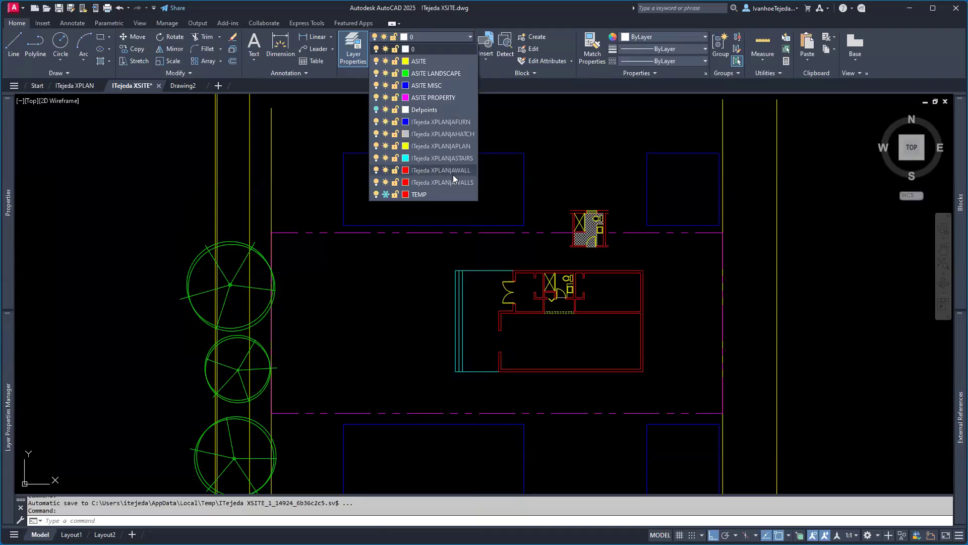
pyautogui.click(6, 396)
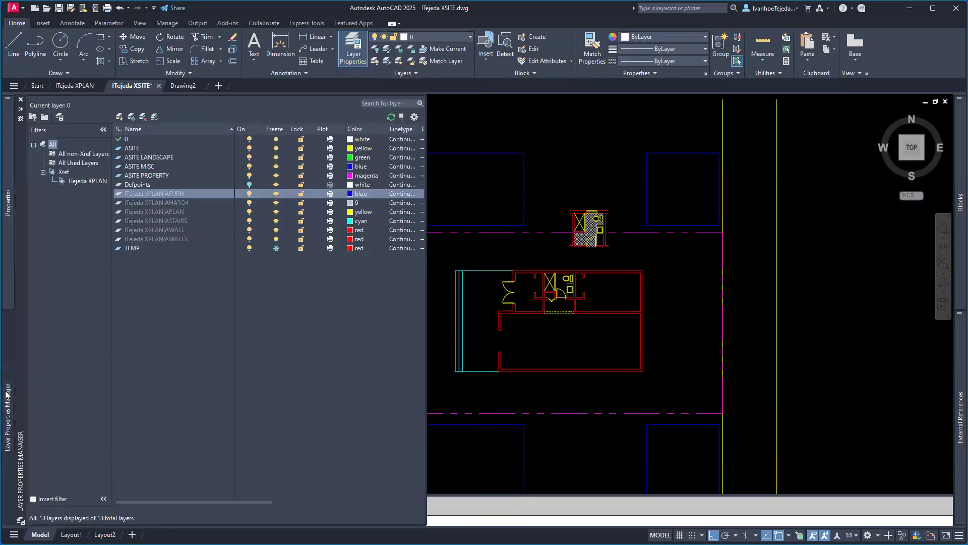
pyautogui.click(71, 153)
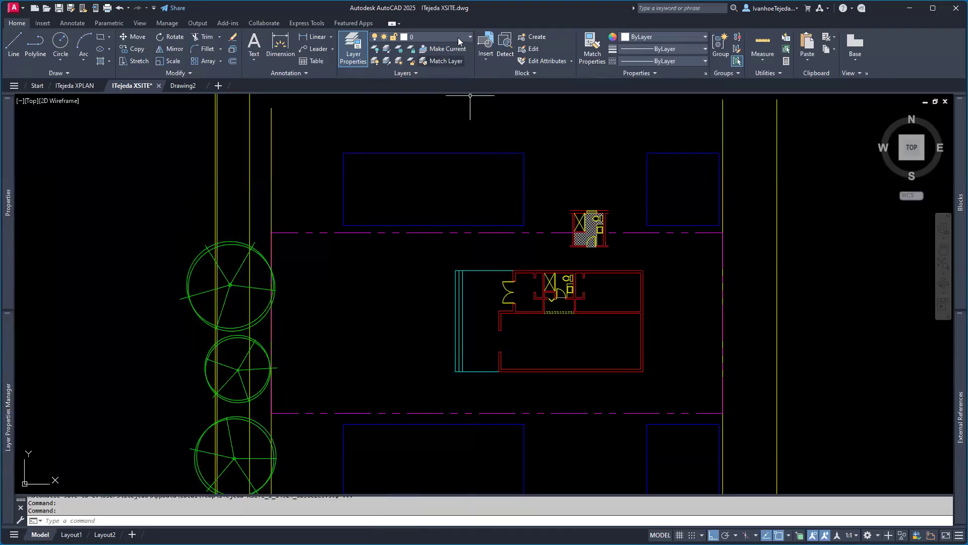
pyautogui.click(459, 33)
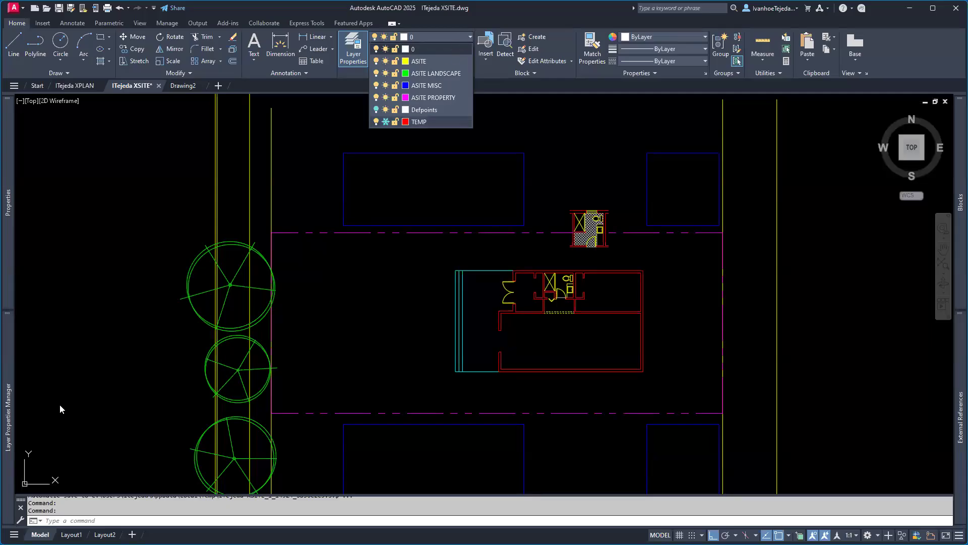
pyautogui.moveTo(13, 398)
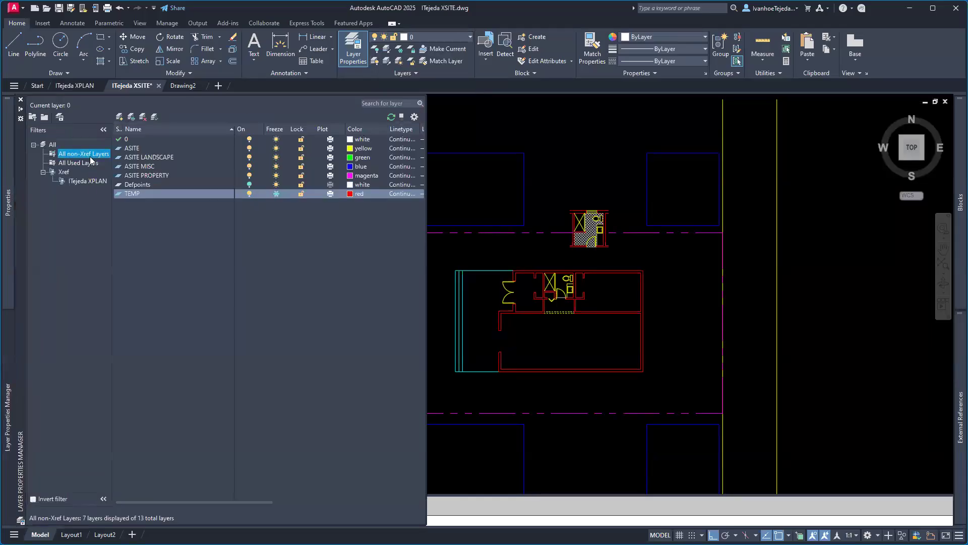
pyautogui.click(59, 145)
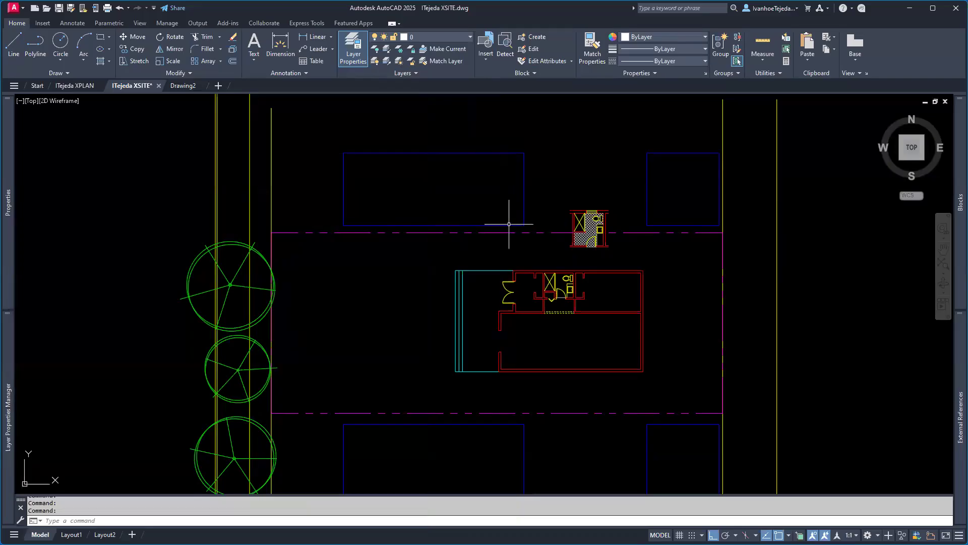
# - Check that the referenced floor plan selects as a single object, and clear the selection
pyautogui.click(527, 275)
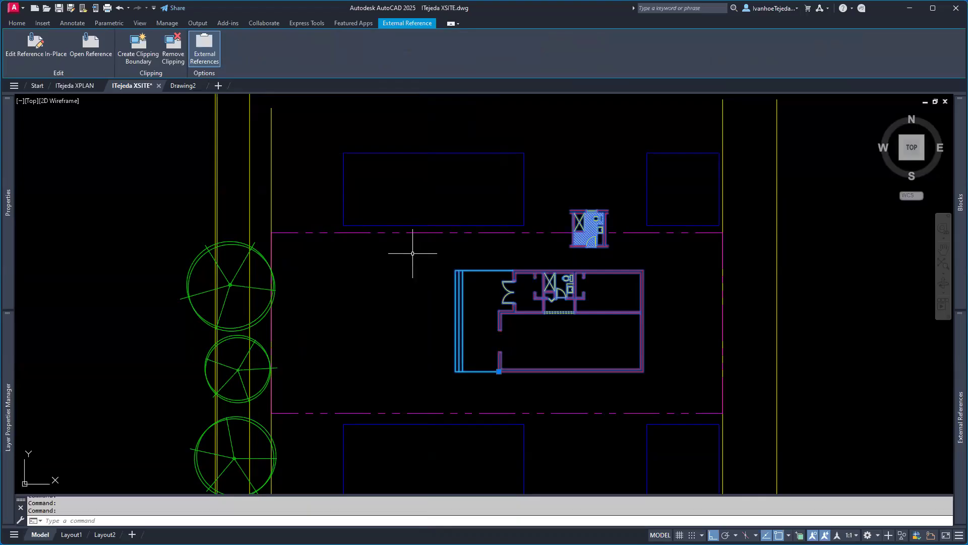
pyautogui.press('Escape')
pyautogui.press('Escape')
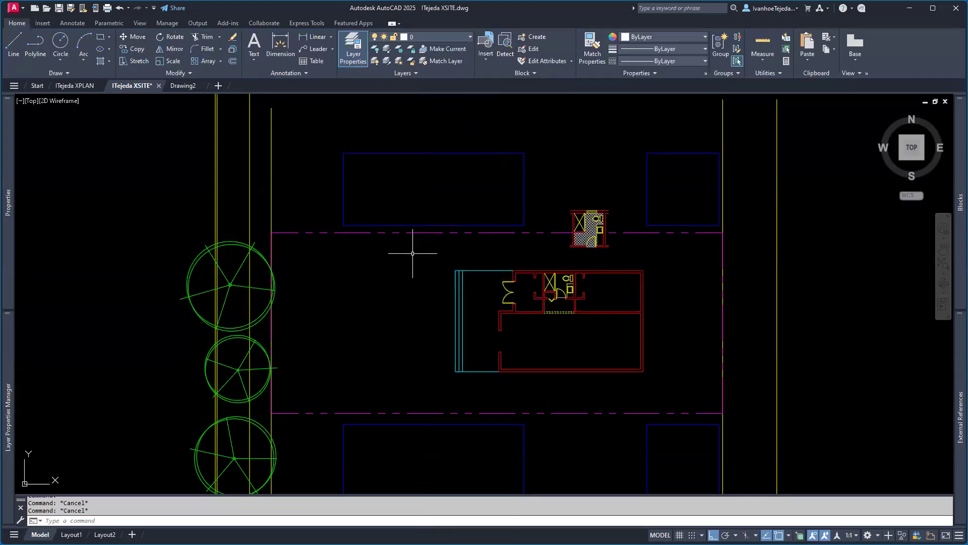
# - Try an Xref display fade of 55 in the display options, then apply a much lower fade value
pyautogui.write('OPTIONS')
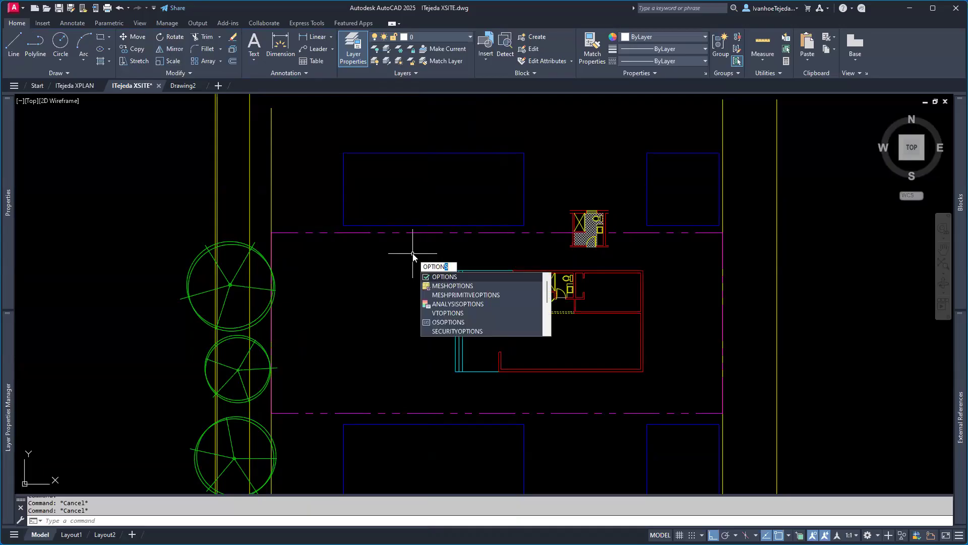
pyautogui.press('Return')
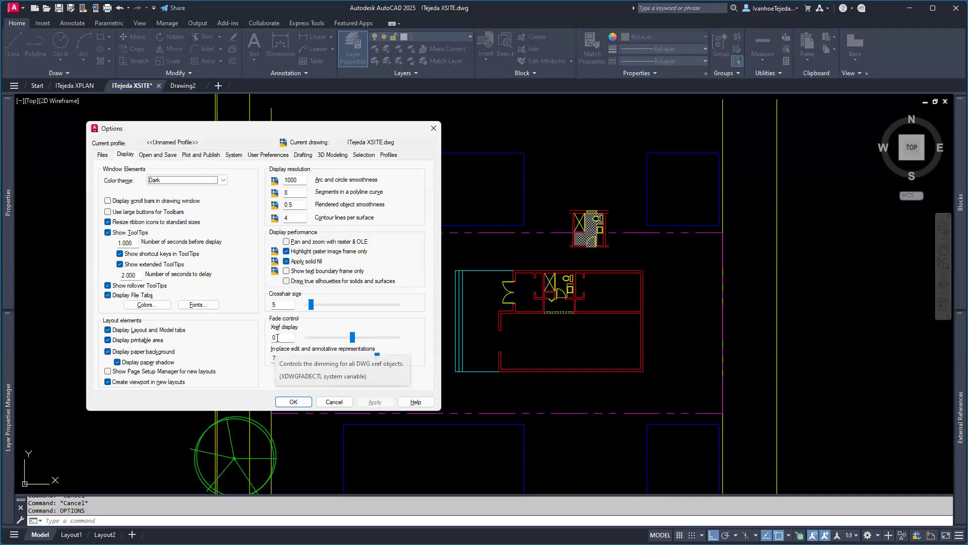
pyautogui.moveTo(356, 341); pyautogui.dragTo(384, 346)
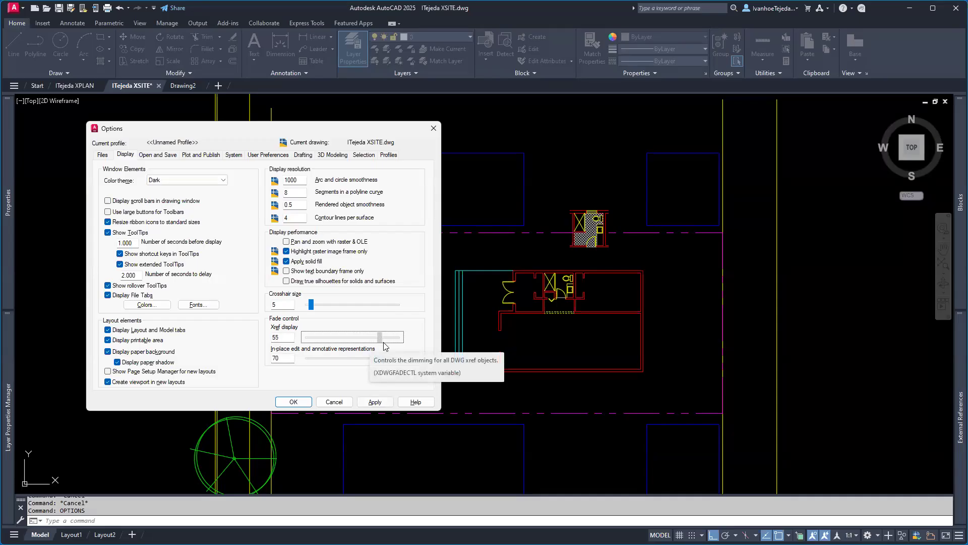
pyautogui.click(375, 403)
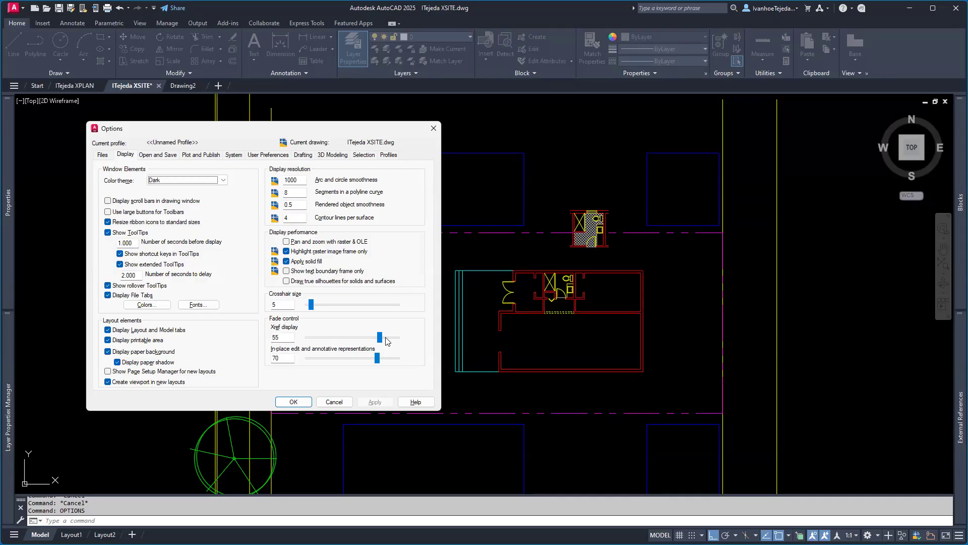
pyautogui.moveTo(380, 338); pyautogui.dragTo(338, 337)
pyautogui.click(377, 403)
pyautogui.click(377, 403)
pyautogui.click(293, 402)
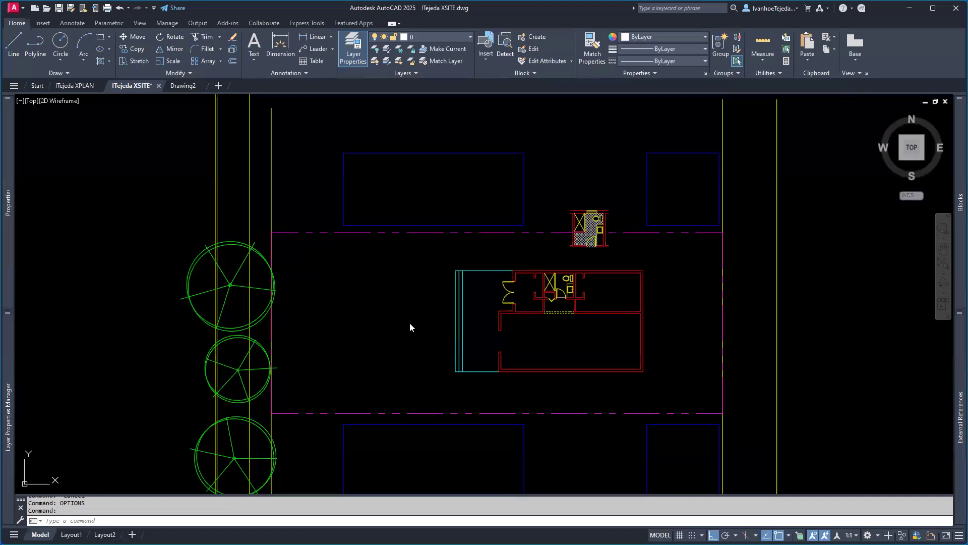
# - Set the Xref display fade to 49 in the display options to dim the referenced plan
pyautogui.press('Return')
pyautogui.moveTo(338, 338); pyautogui.dragTo(377, 337)
pyautogui.click(375, 402)
pyautogui.click(293, 402)
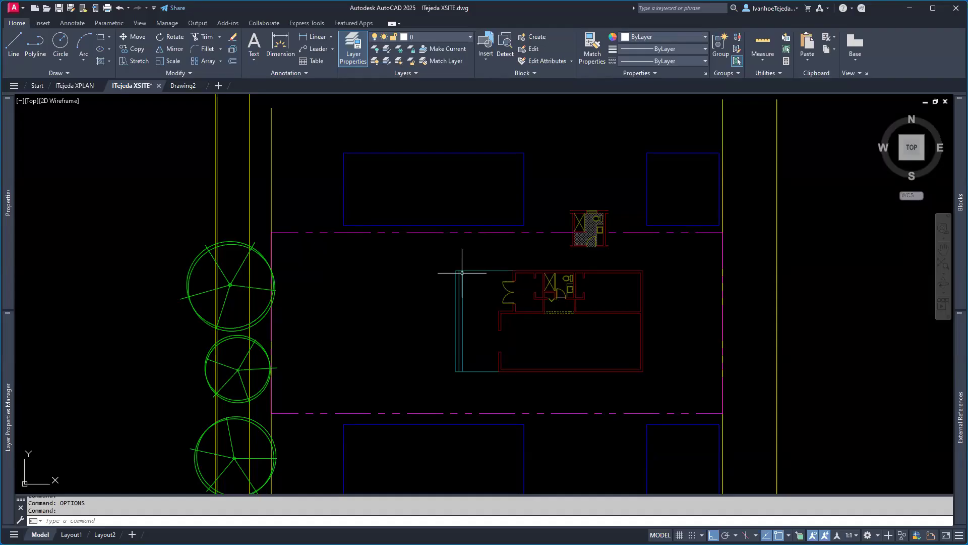
# - Set the Xref display fade to 0 in the display options
pyautogui.write('options')
pyautogui.press('Return')
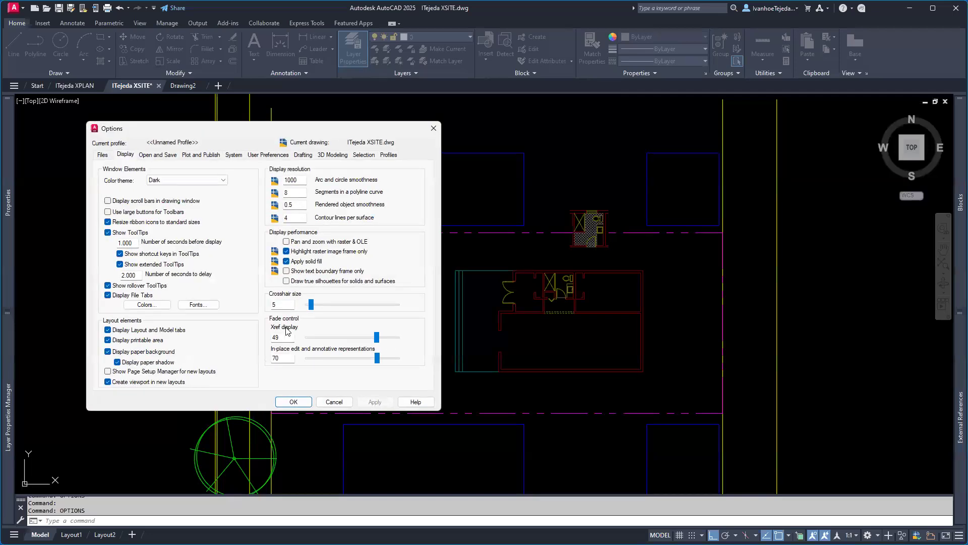
pyautogui.doubleClick(281, 337)
pyautogui.write('0')
pyautogui.click(292, 403)
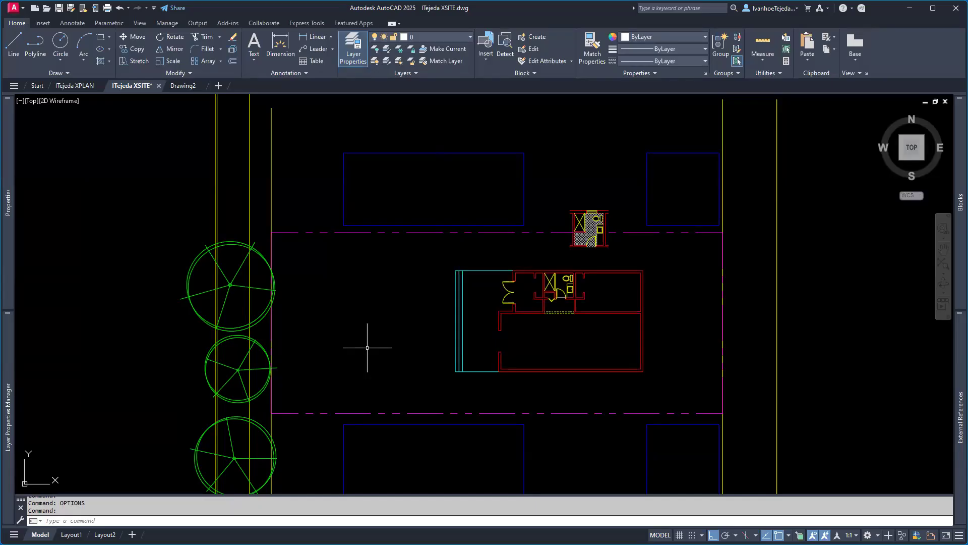
# - Clip the referenced floor plan with a rectangular boundary around the main house, excluding the separate bathroom copy above it
pyautogui.hotkey('alt', 'Tab')
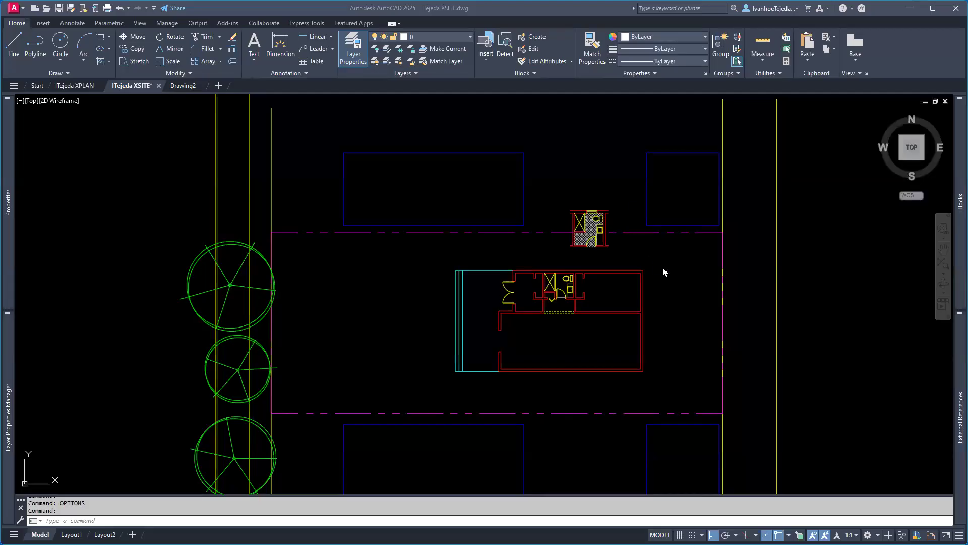
pyautogui.click(690, 313)
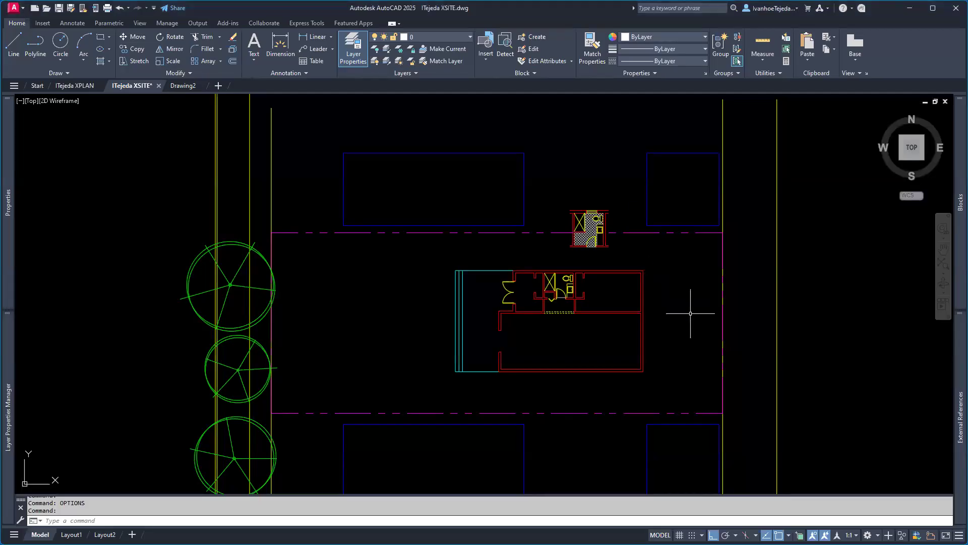
pyautogui.click(602, 244)
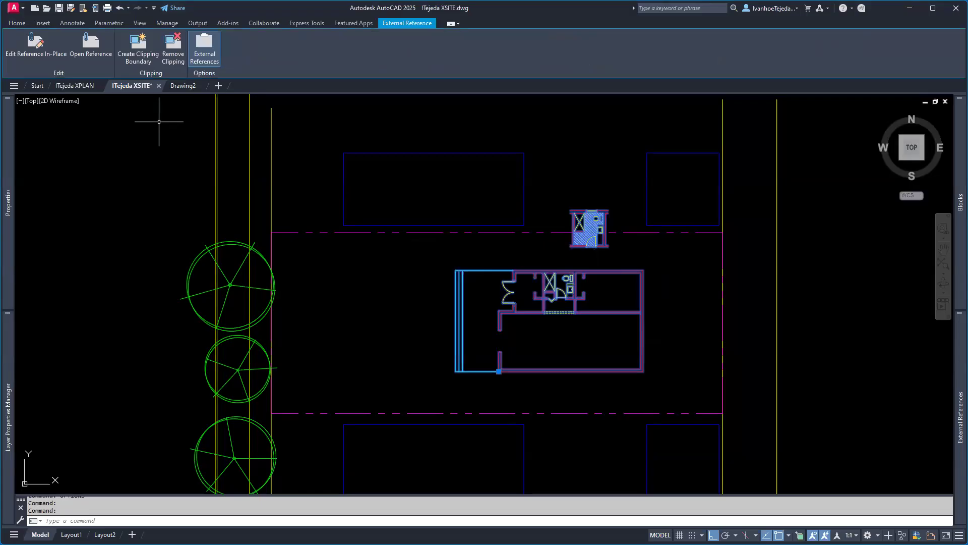
pyautogui.click(143, 53)
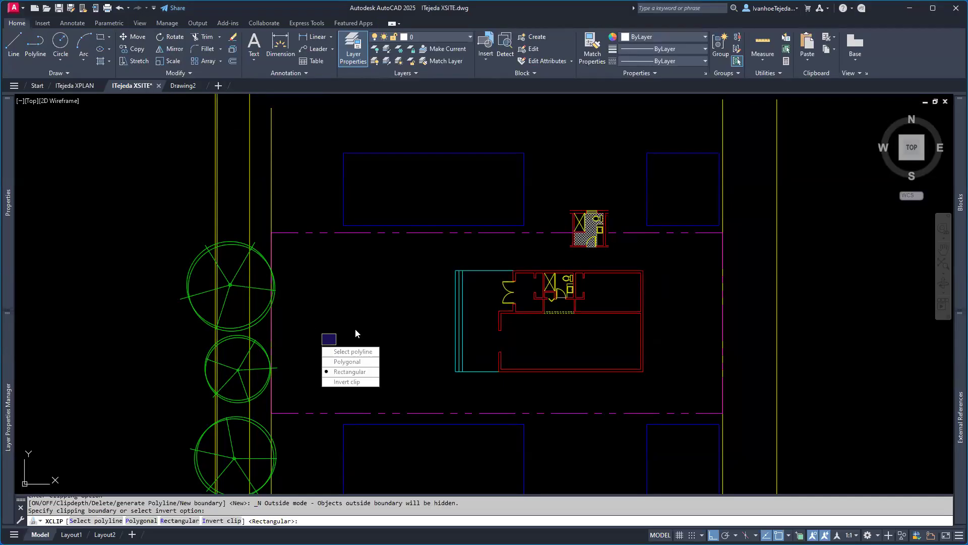
pyautogui.click(341, 373)
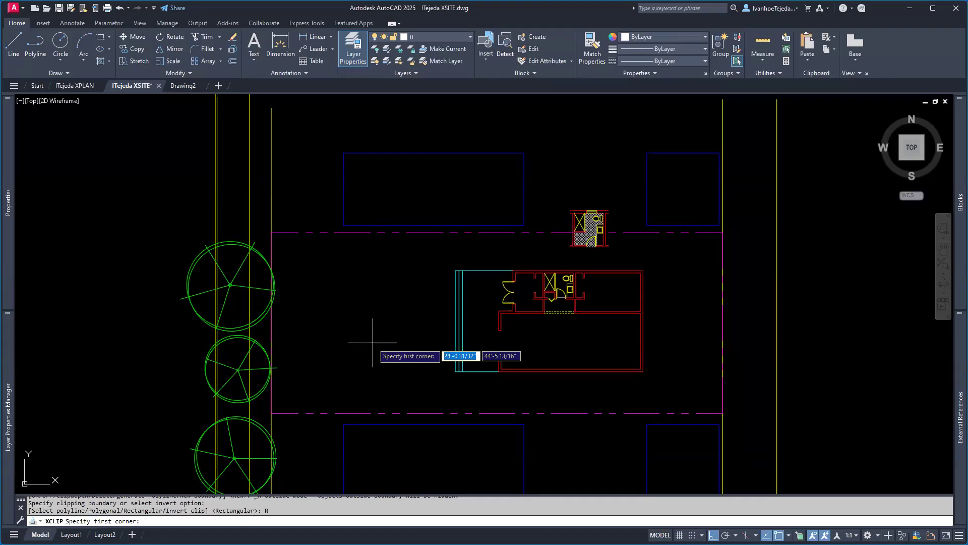
pyautogui.click(440, 262)
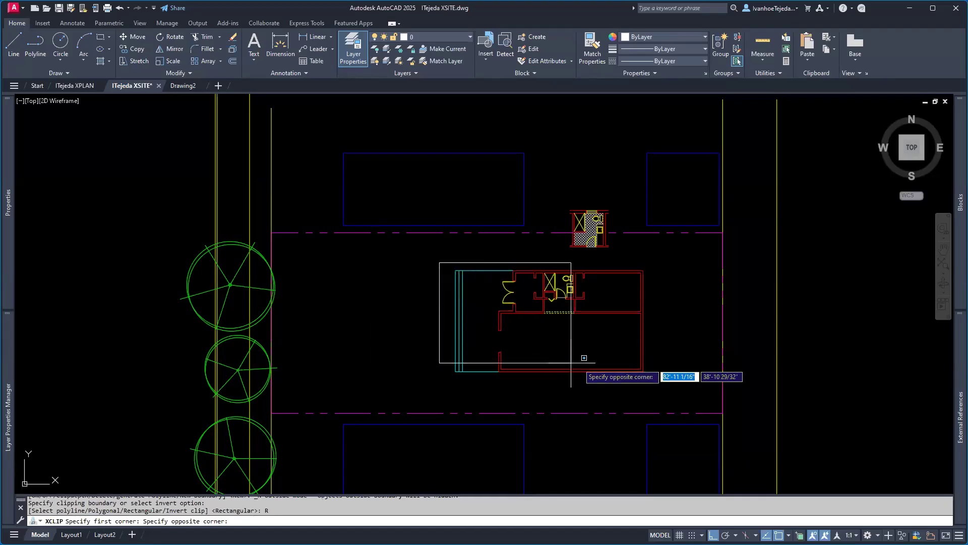
pyautogui.click(662, 384)
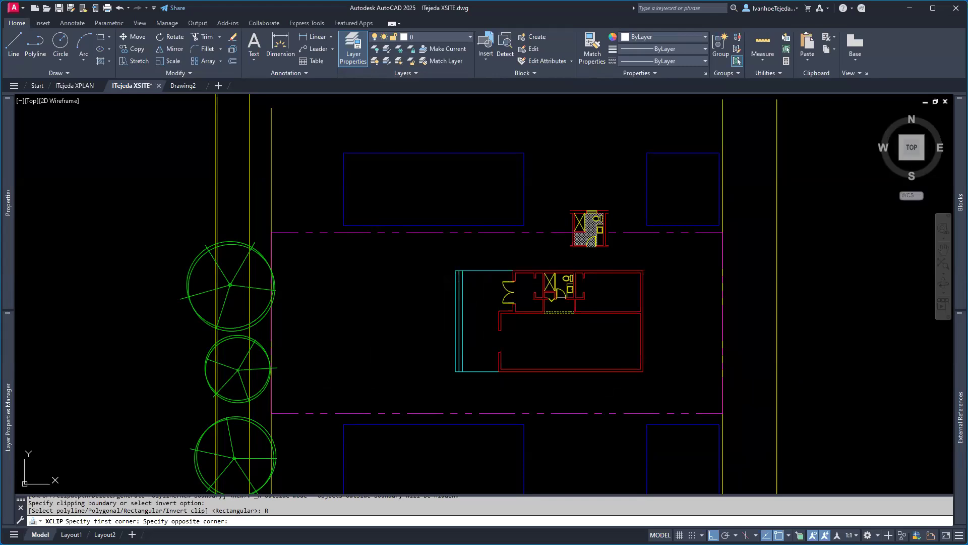
# - Invert the xref's clipping boundary to hide the house inside it, restore the original clip side and clear the selection
pyautogui.click(660, 385)
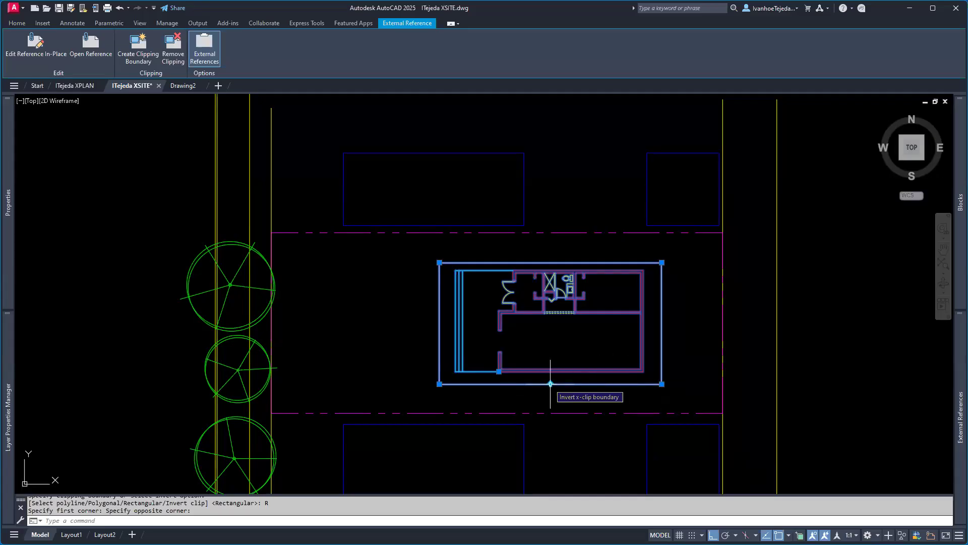
pyautogui.click(550, 383)
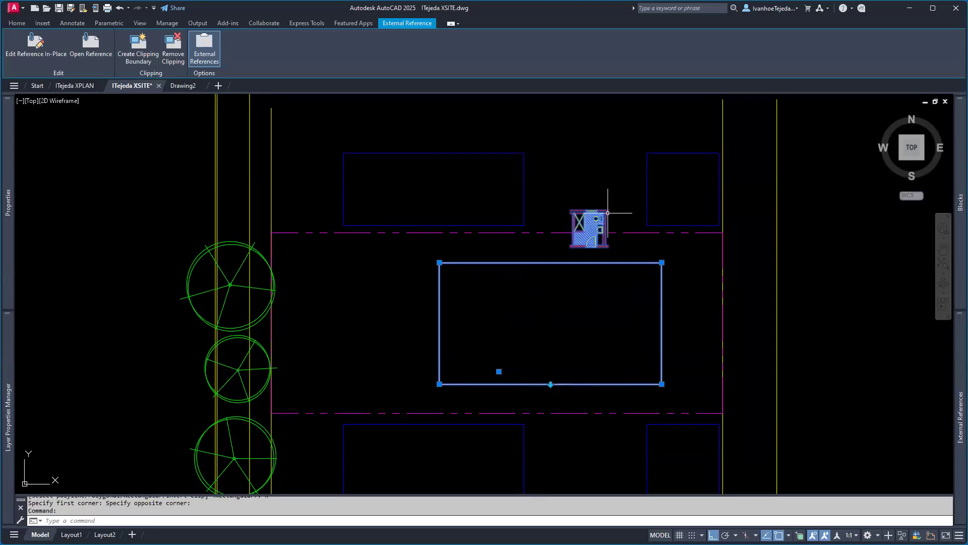
pyautogui.click(550, 383)
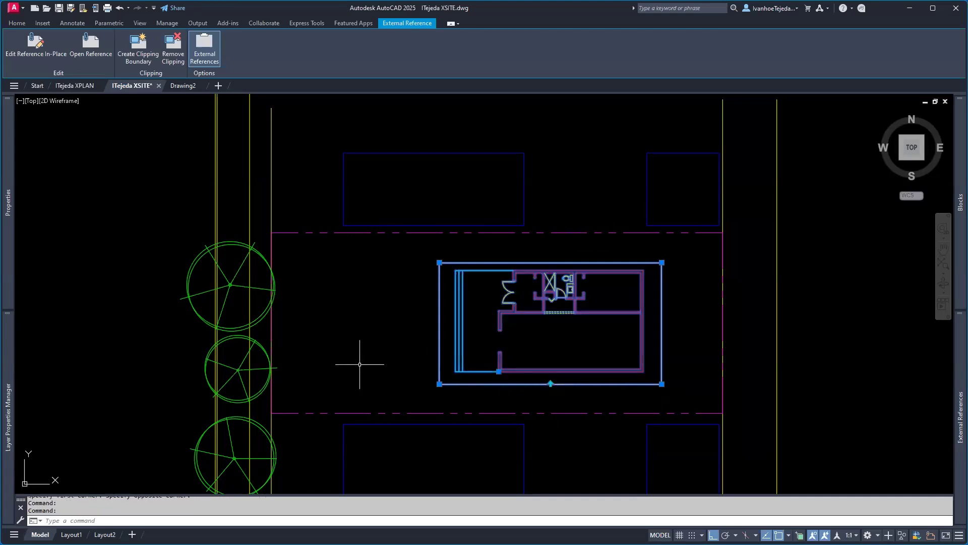
pyautogui.press('Escape')
pyautogui.press('Escape')
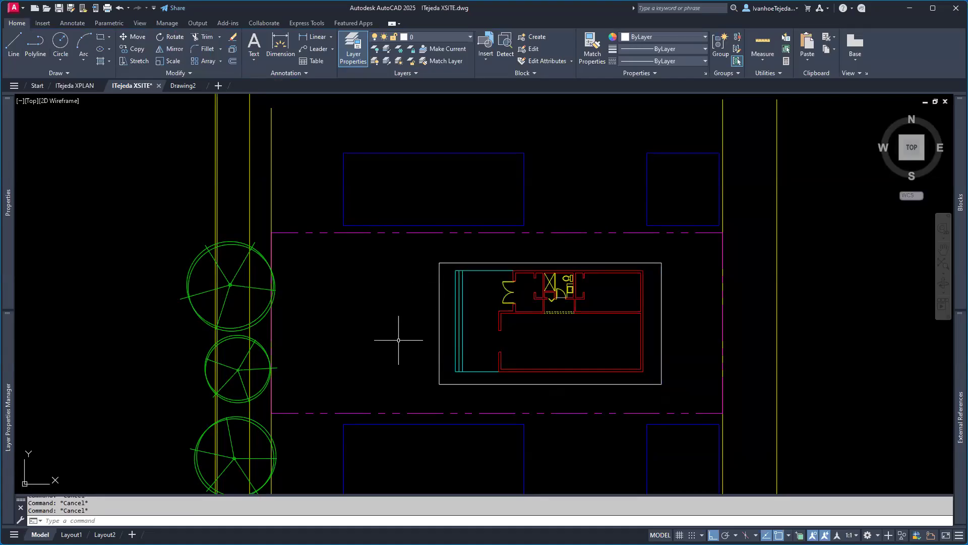
# - Set the XCLIPFRAME system variable to 0 to hide the frame of the clipping boundary
pyautogui.write('XCLIPFRAME')
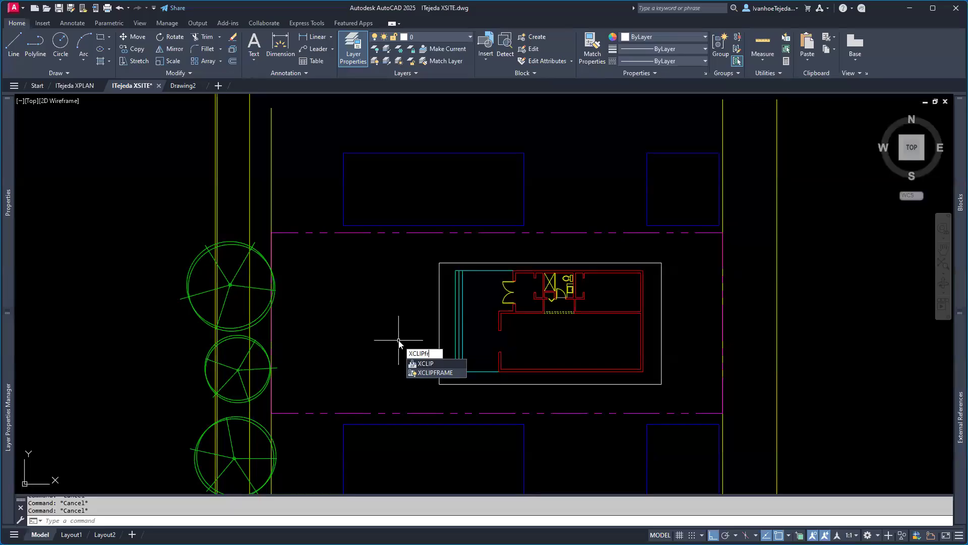
pyautogui.press('Return')
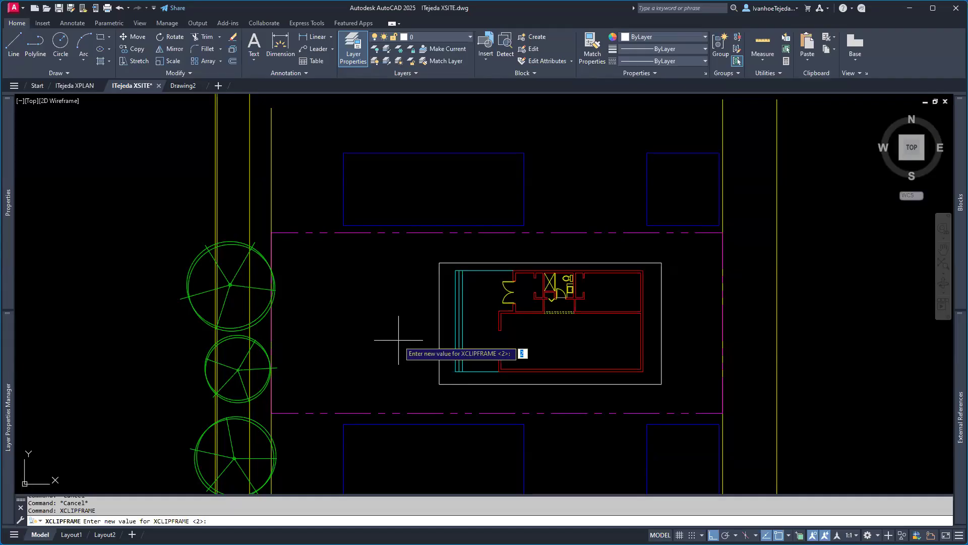
pyautogui.write('0')
pyautogui.press('Return')
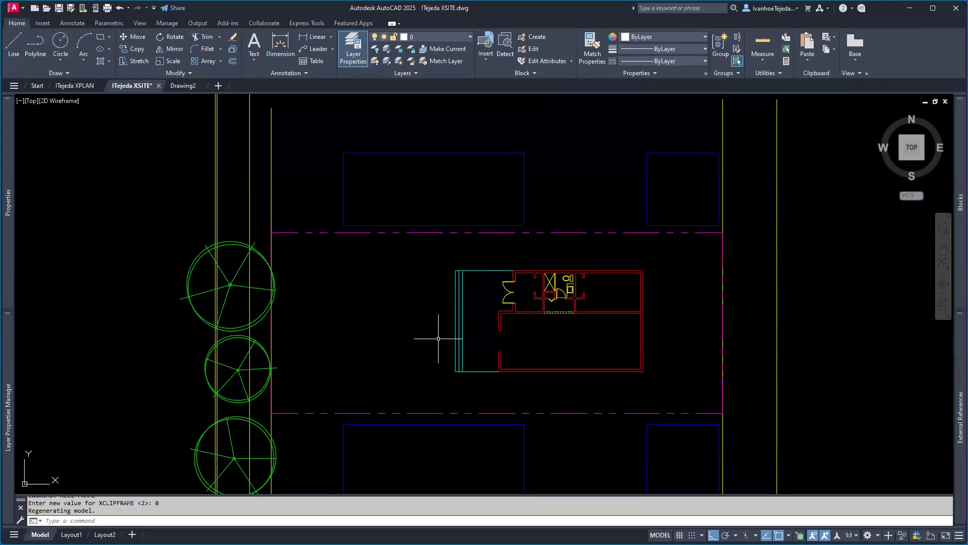
# - Look up "xclipframe" in the help, read the XCLIPFRAME system variable's value descriptions, and close the help
pyautogui.click(682, 8)
pyautogui.write('xclipframe')
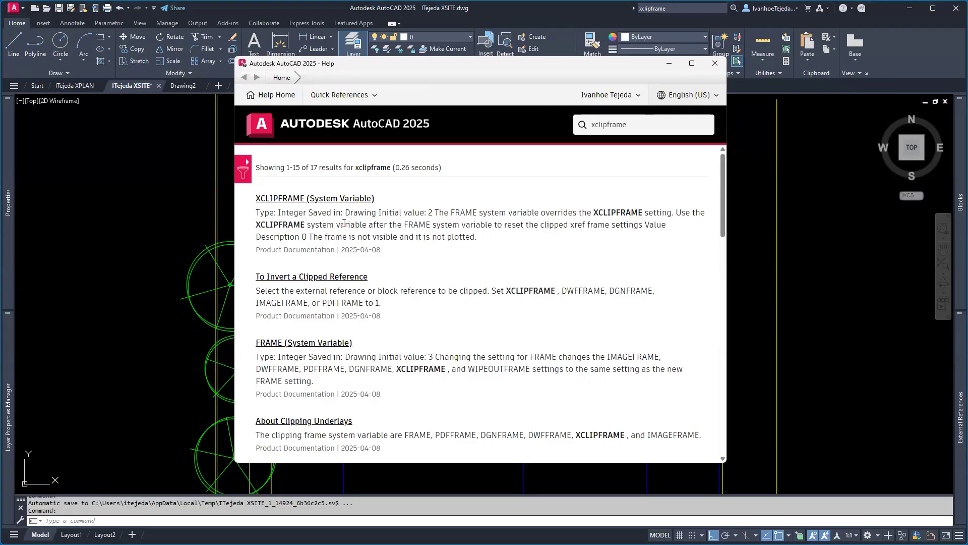
pyautogui.click(295, 200)
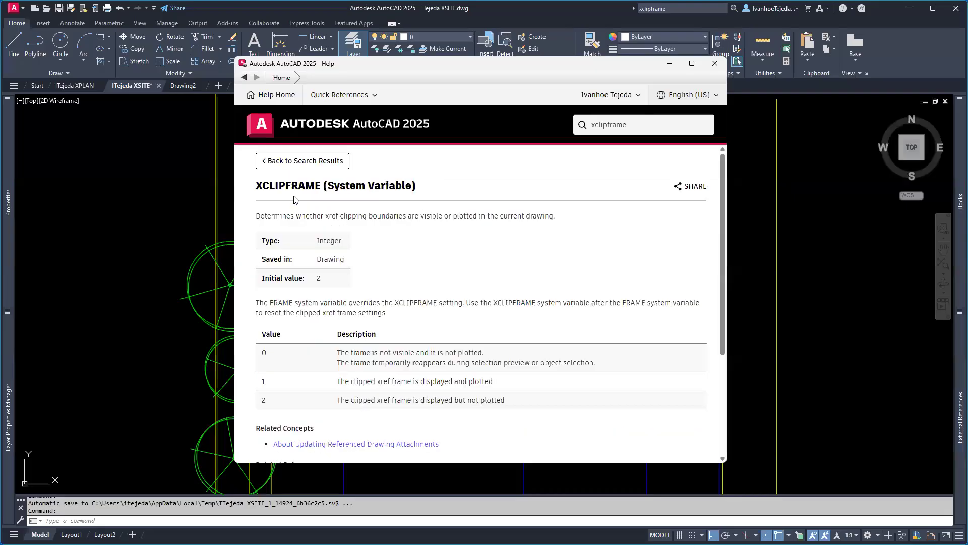
pyautogui.scroll(-1, 412, 326)
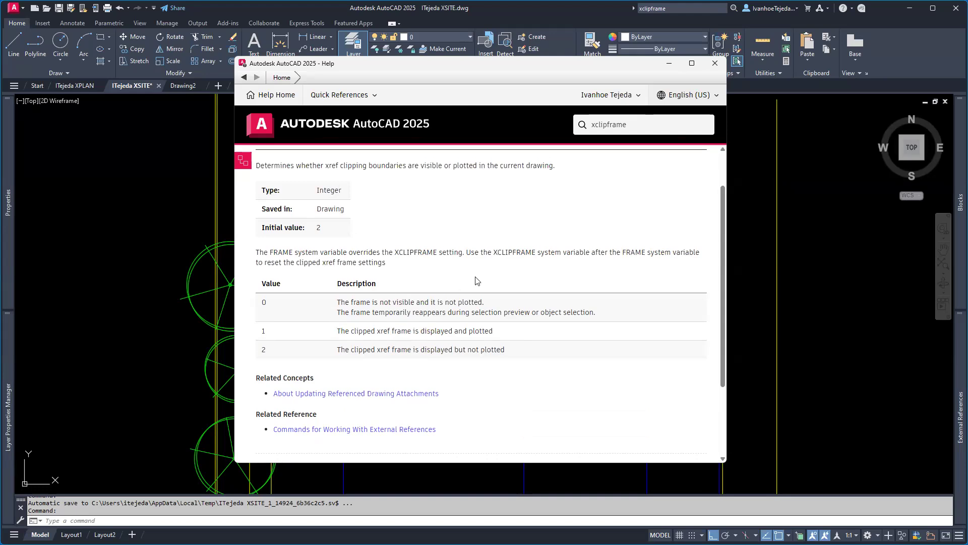
pyautogui.click(716, 64)
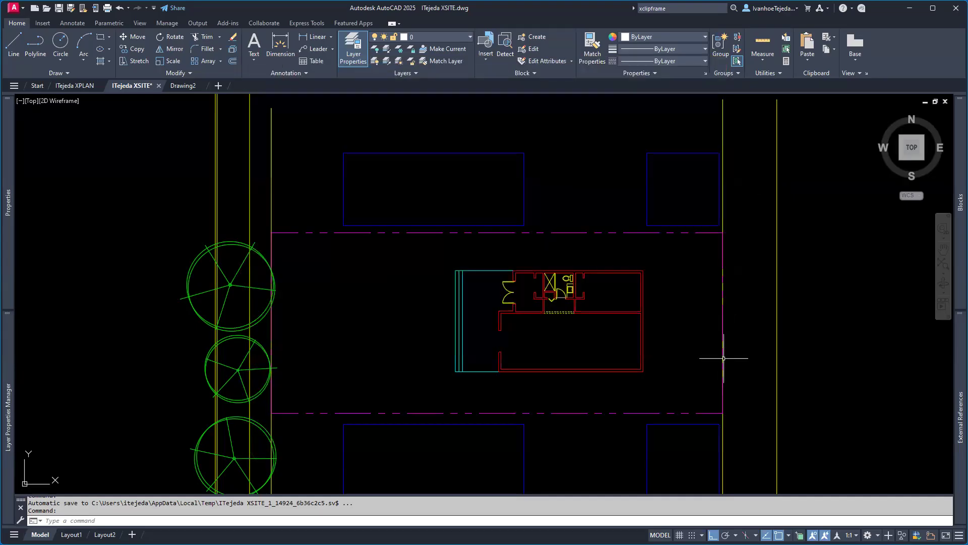
# - Stretch the clipping boundary's left and right edges inward across the plan, and pull both out beyond the house
pyautogui.click(644, 341)
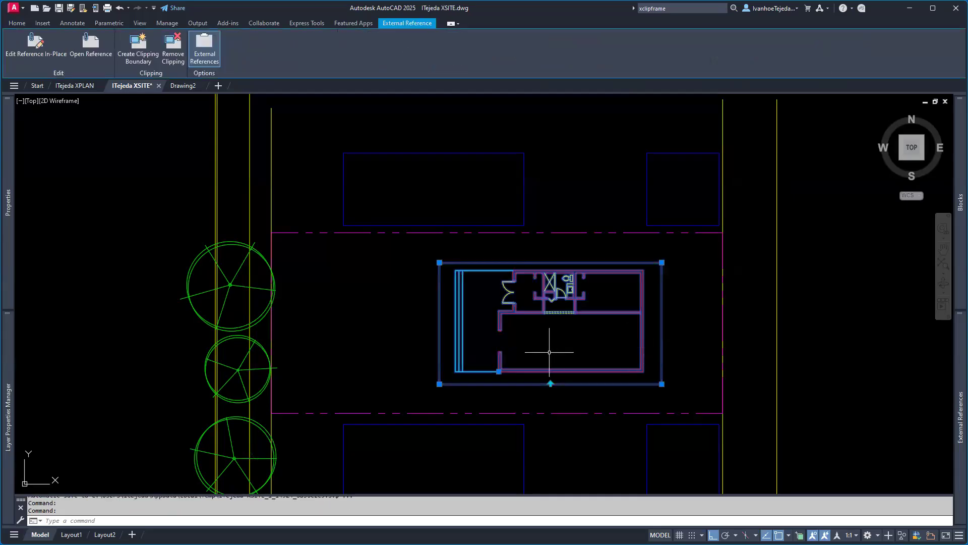
pyautogui.scroll(2, 549, 352)
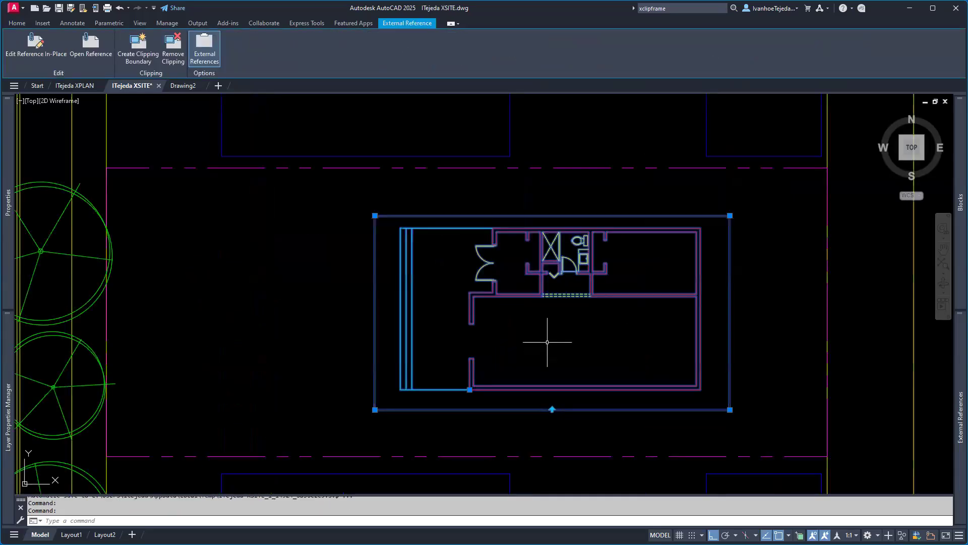
pyautogui.click(375, 215)
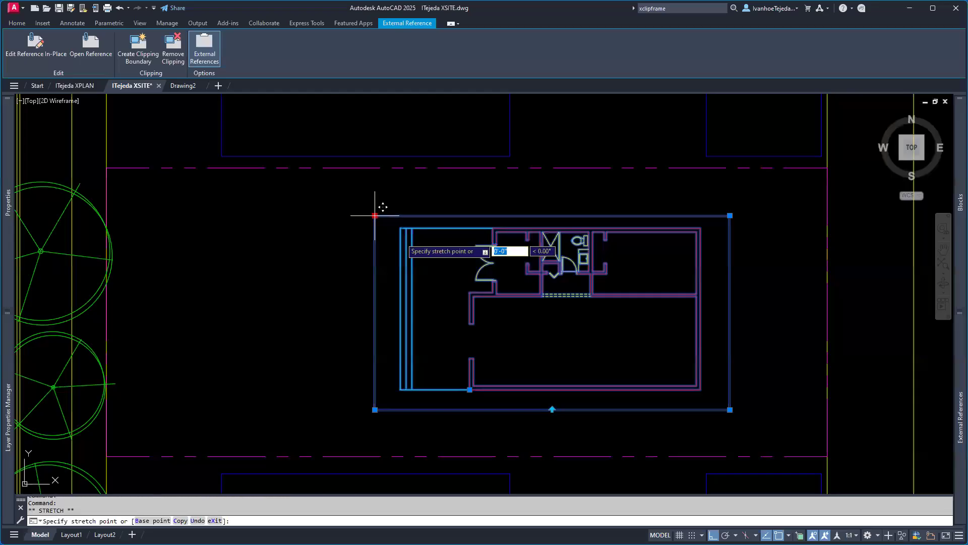
pyautogui.click(437, 208)
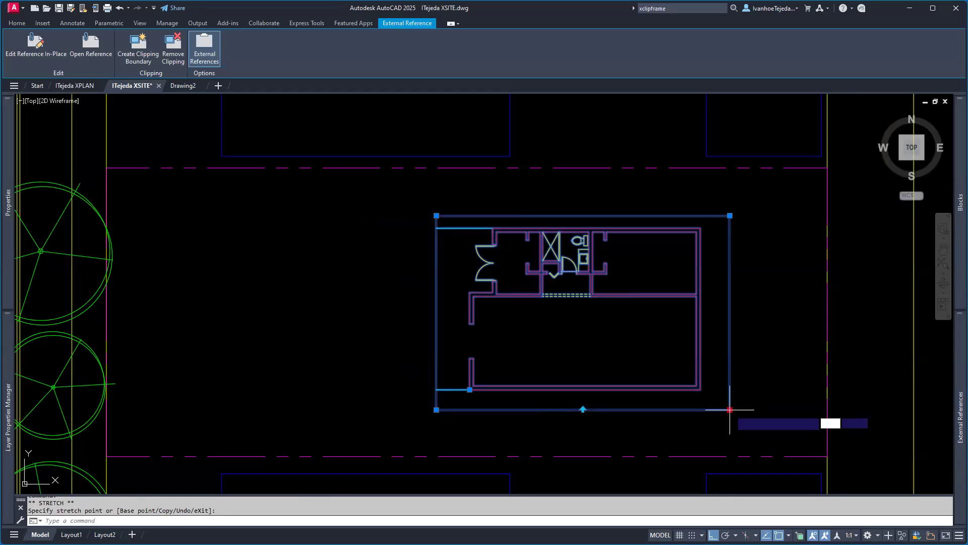
pyautogui.click(655, 410)
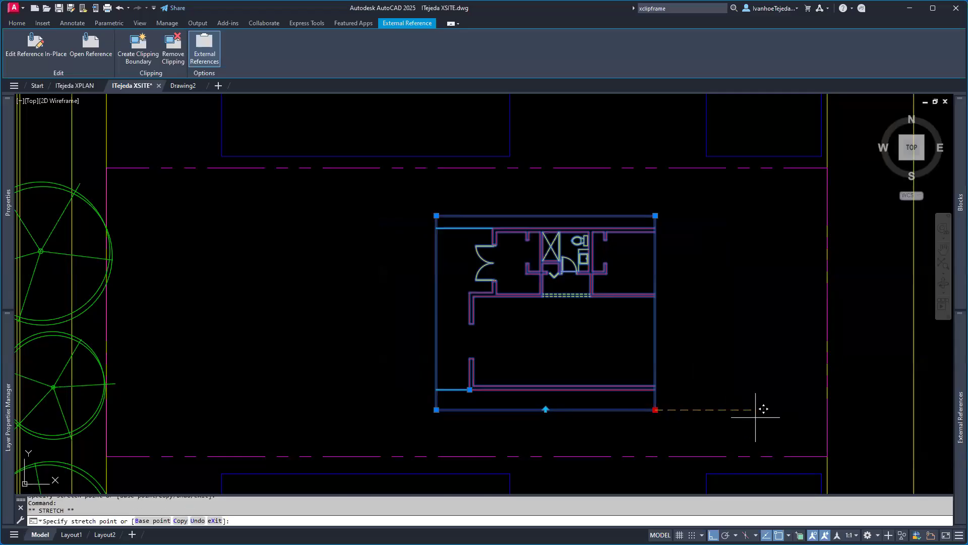
pyautogui.click(756, 410)
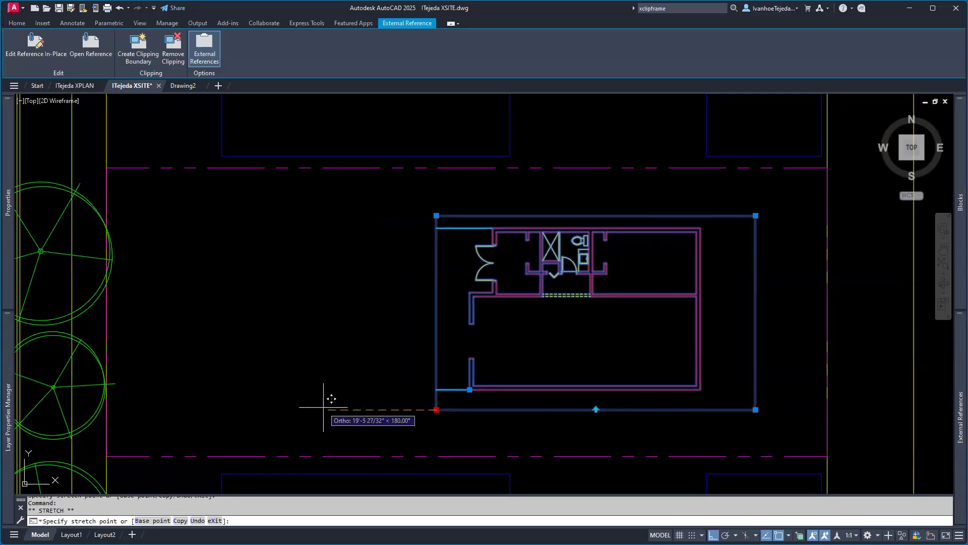
pyautogui.click(323, 409)
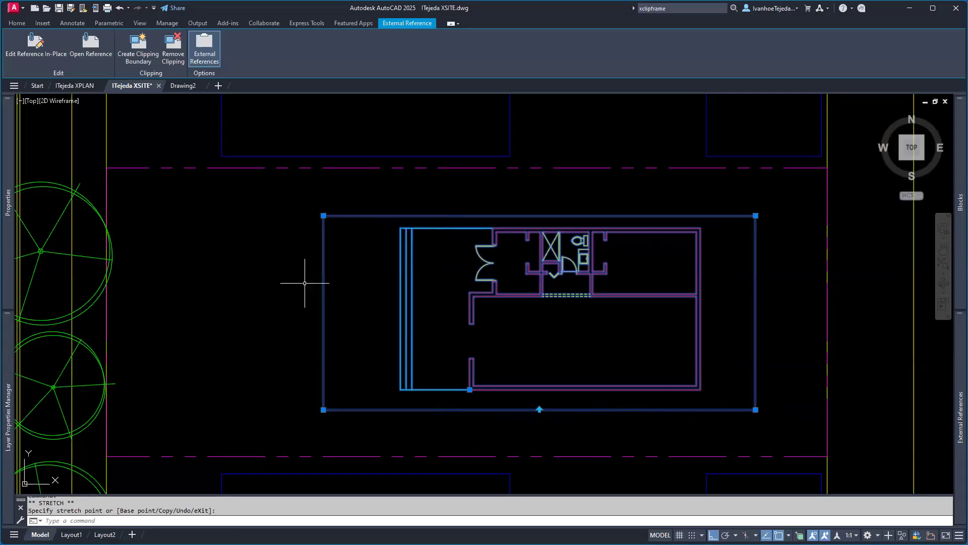
pyautogui.press('Escape')
pyautogui.press('Escape')
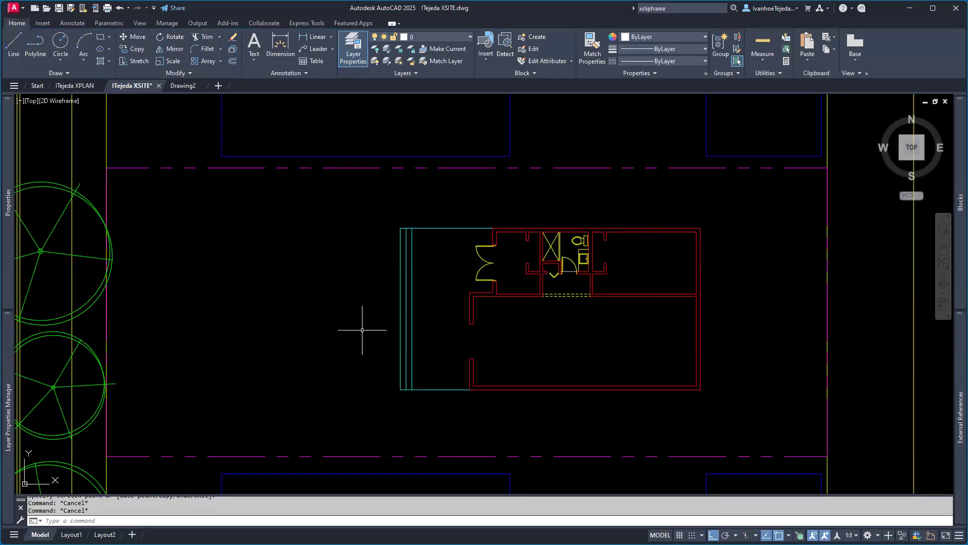
# - Move the clipped floor plan xref from its lower-left porch corner to the lower-left corner of the magenta property line
pyautogui.write('z')
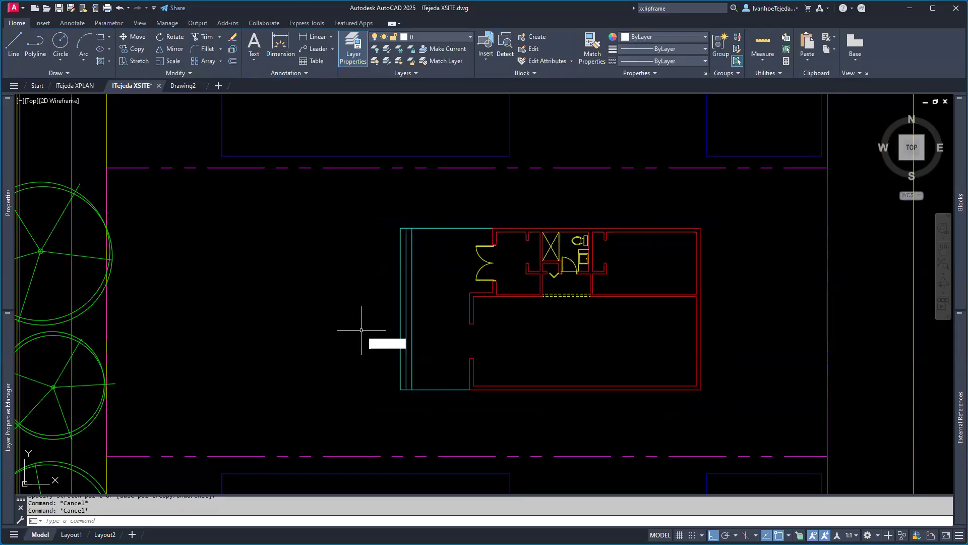
pyautogui.press('Return')
pyautogui.scroll(-3, 366, 323)
pyautogui.write('e')
pyautogui.press('Return')
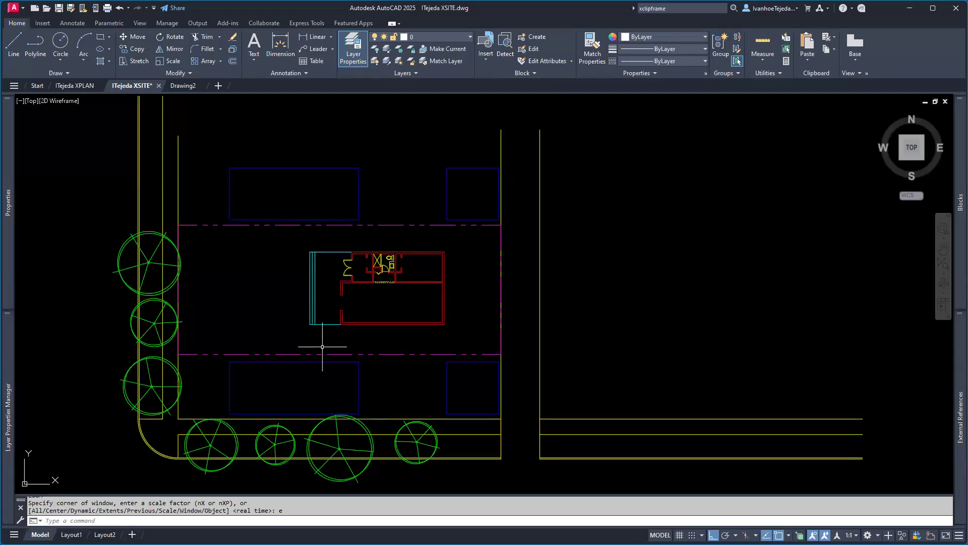
pyautogui.scroll(4, 322, 347)
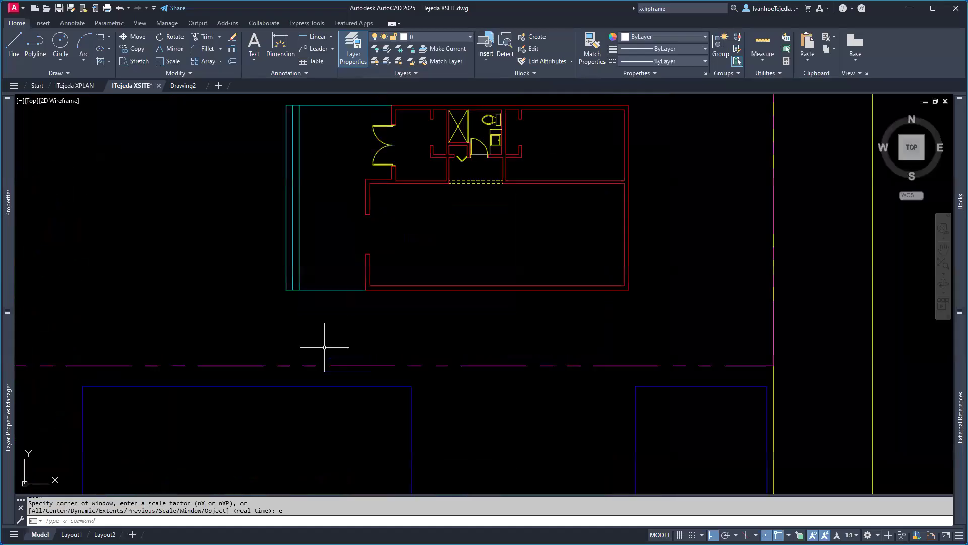
pyautogui.moveTo(325, 347); pyautogui.dragTo(451, 417, button='middle')
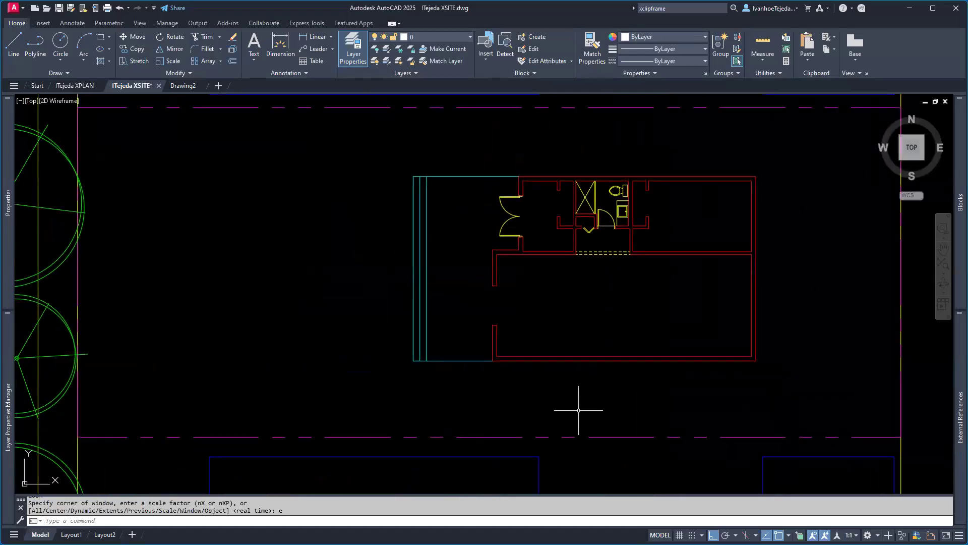
pyautogui.moveTo(656, 405); pyautogui.dragTo(602, 404, button='middle')
pyautogui.click(584, 381)
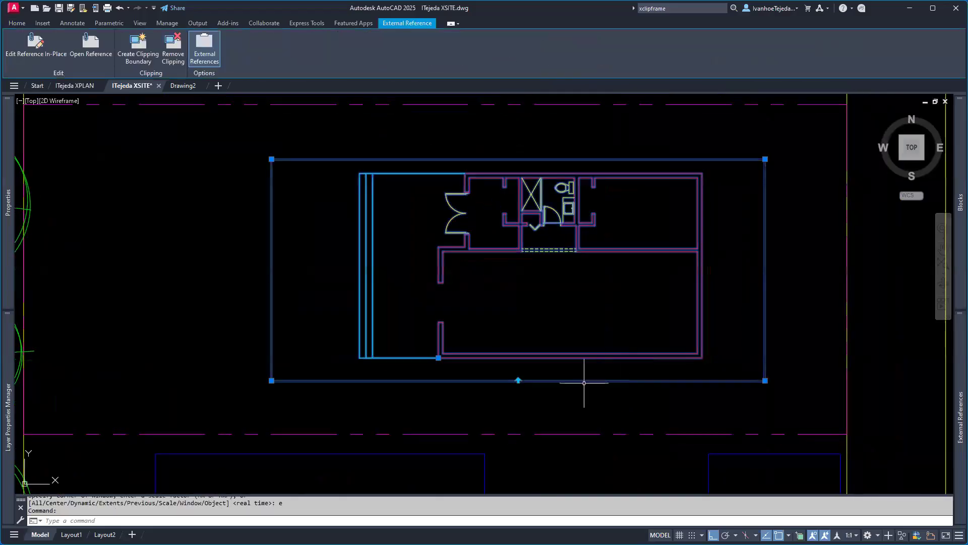
pyautogui.write('m')
pyautogui.press('Return')
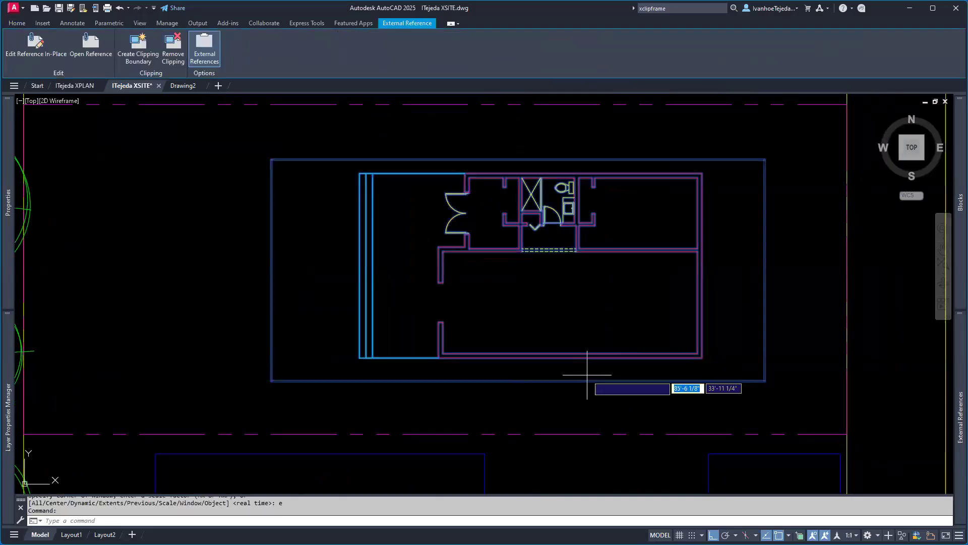
pyautogui.moveTo(559, 371); pyautogui.dragTo(804, 361, button='middle')
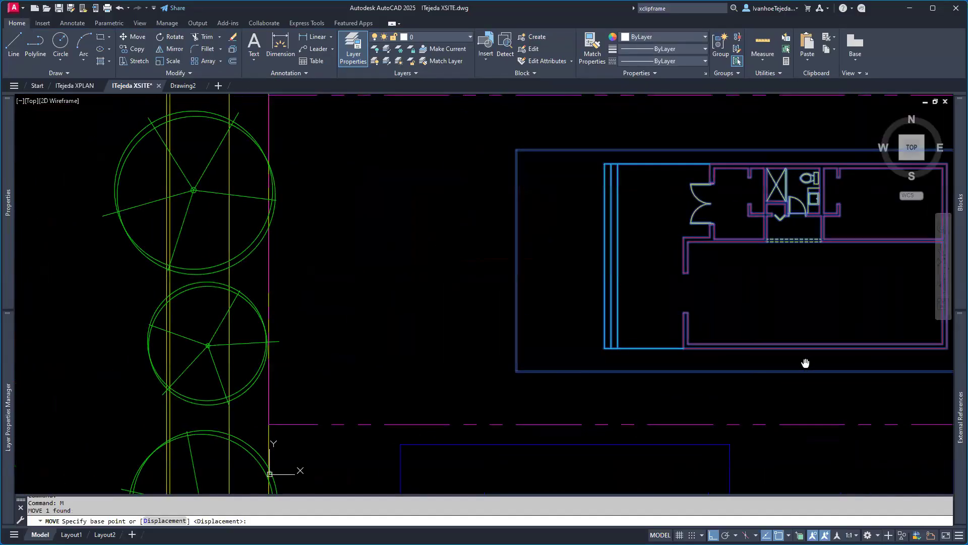
pyautogui.click(605, 348)
pyautogui.click(269, 423)
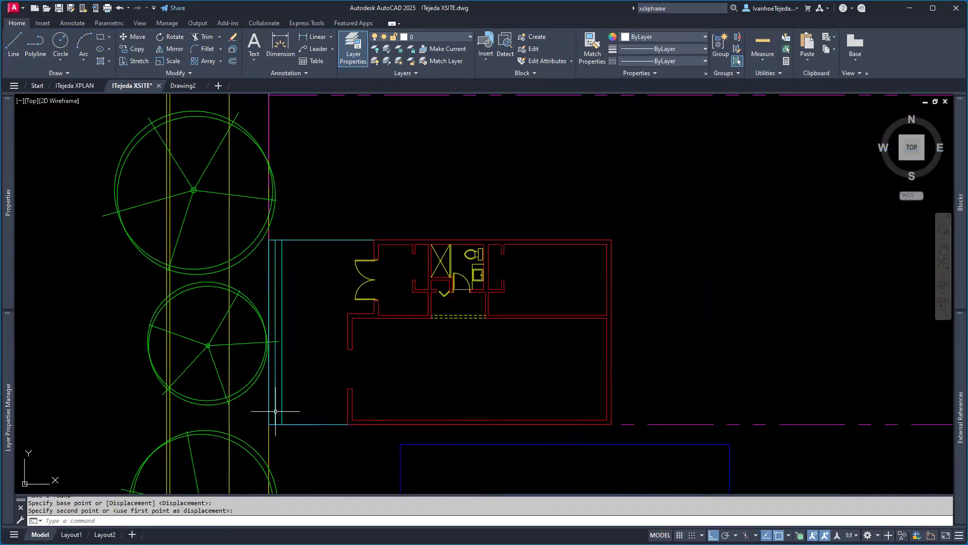
pyautogui.moveTo(488, 370); pyautogui.dragTo(423, 378, button='middle')
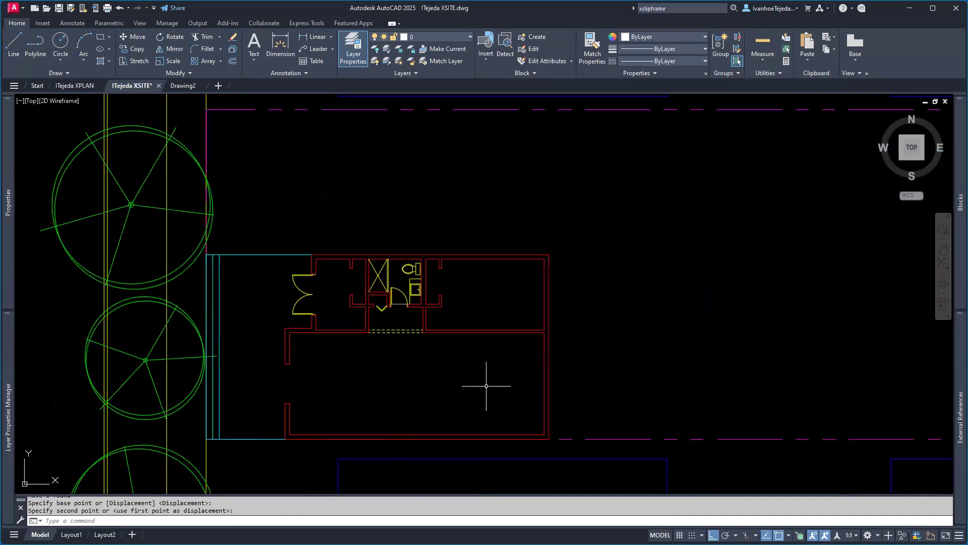
# - Move the clipped floor plan xref 5' straight up from the lot's lower property line
pyautogui.rightClick(572, 382)
pyautogui.click(599, 202)
pyautogui.click(554, 278)
pyautogui.press('Return')
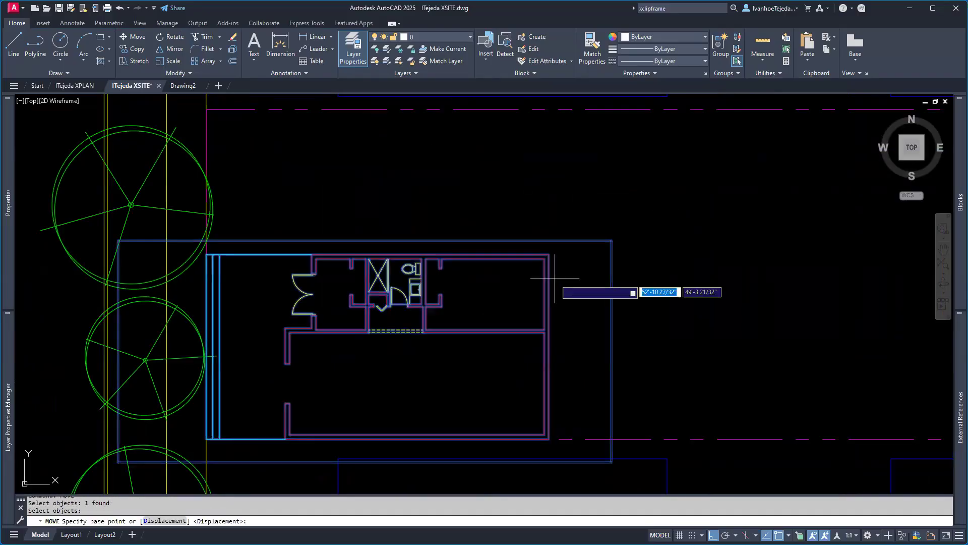
pyautogui.click(650, 319)
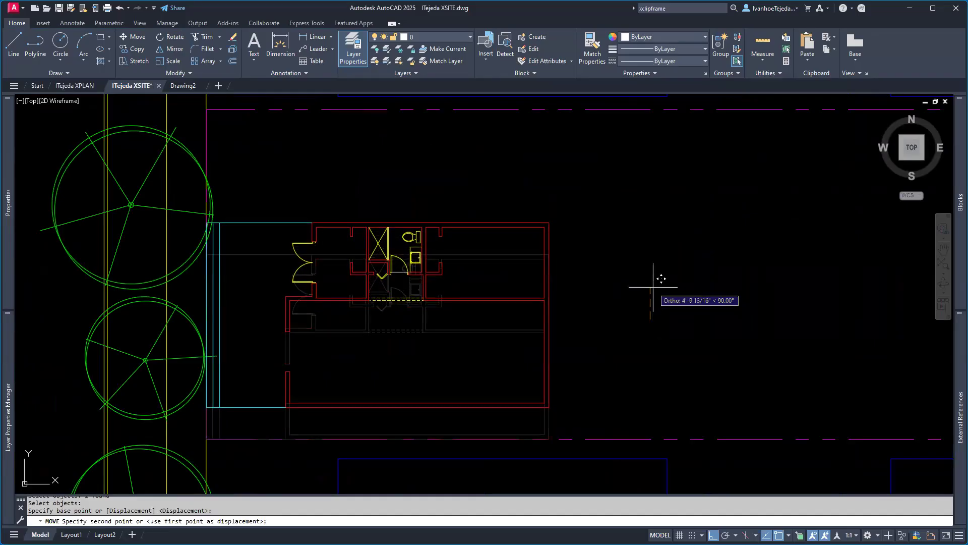
pyautogui.write("5'")
pyautogui.press('Return')
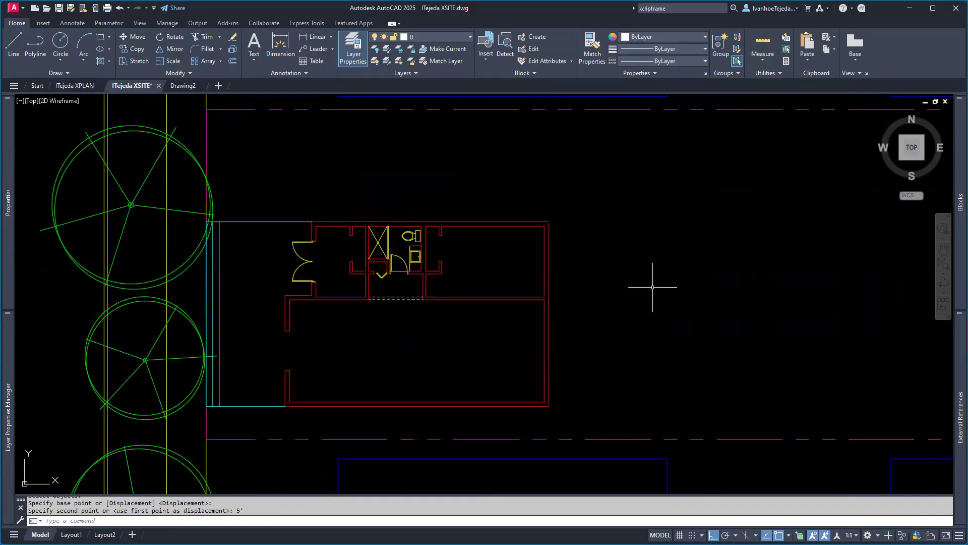
# - Move the floor plan xref 35' horizontally to the right, away from the lot's left property line
pyautogui.rightClick(597, 239)
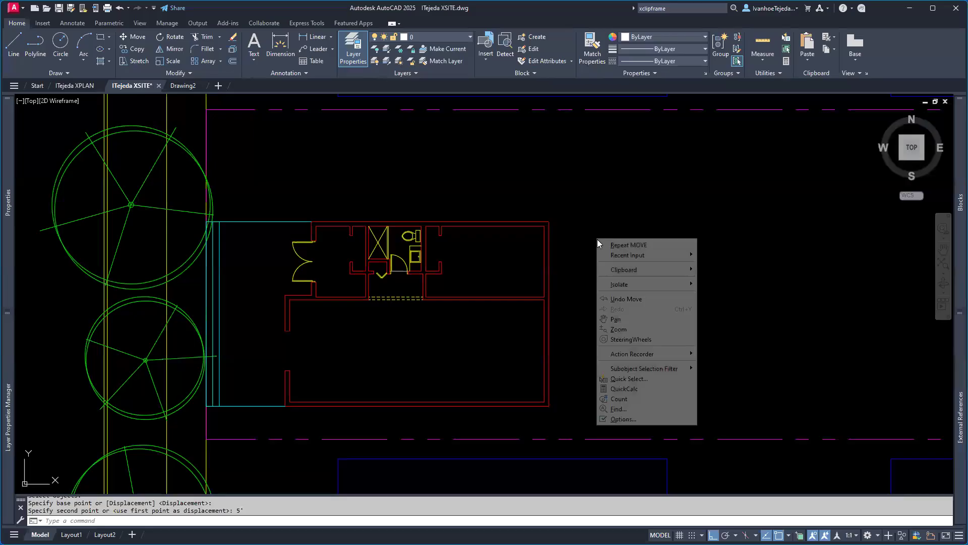
pyautogui.click(629, 247)
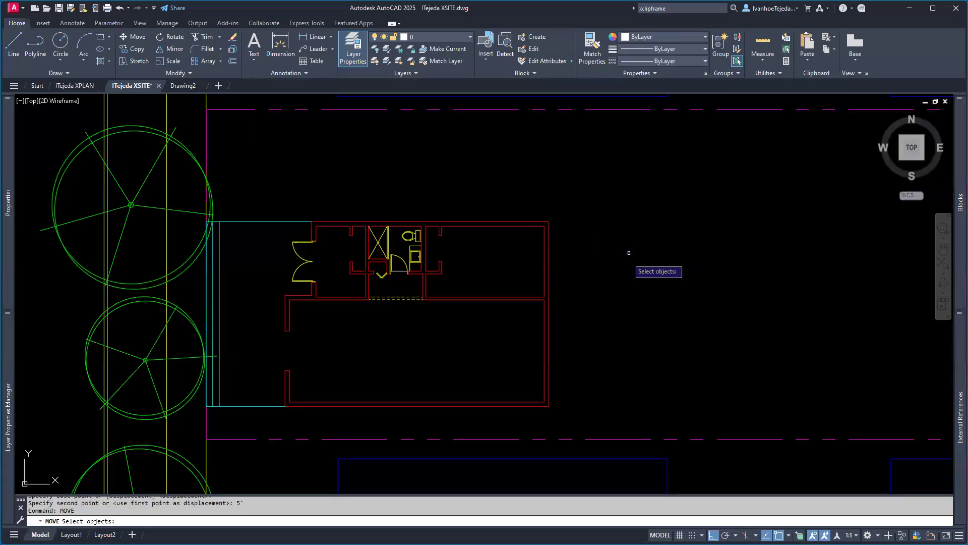
pyautogui.click(550, 265)
pyautogui.press('Return')
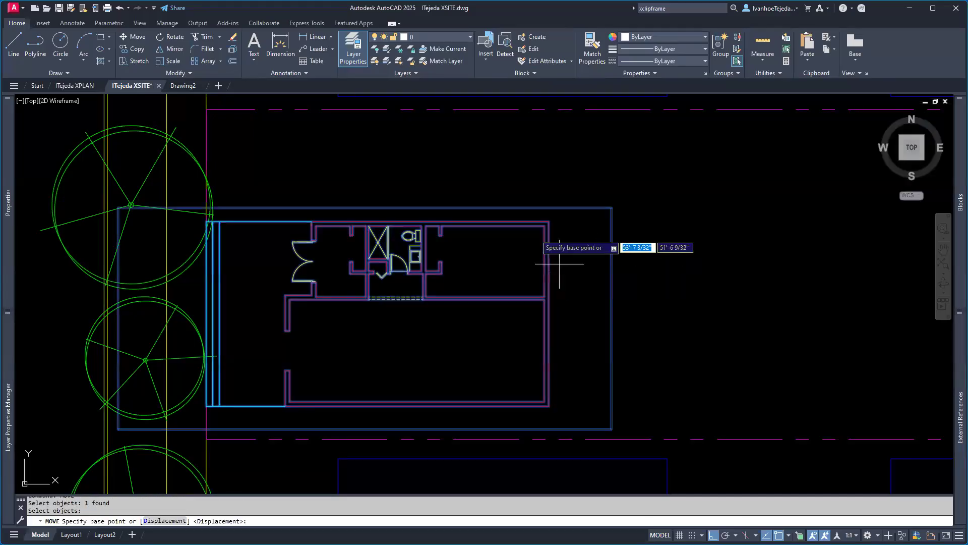
pyautogui.click(301, 175)
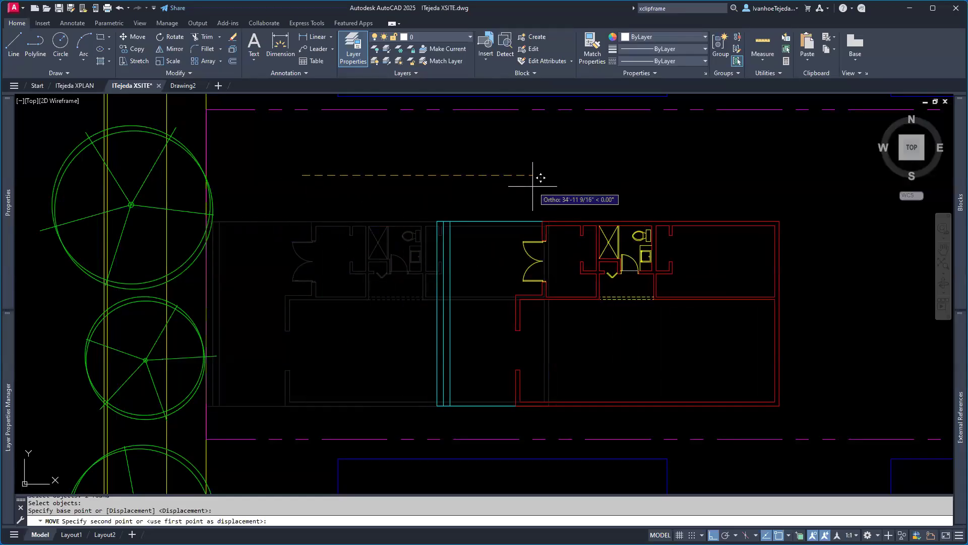
pyautogui.write('35')
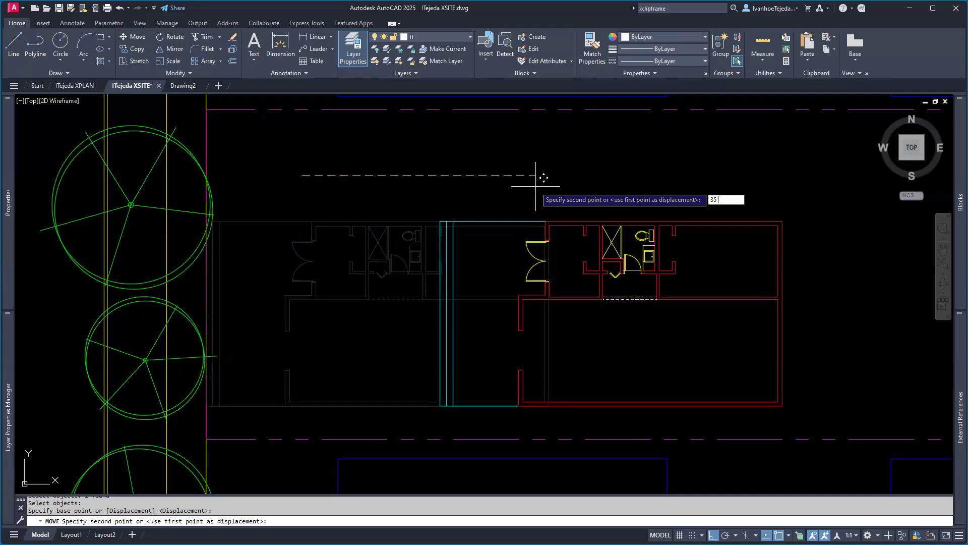
pyautogui.write("'")
pyautogui.press('Return')
pyautogui.scroll(-2, 583, 329)
pyautogui.moveTo(597, 335); pyautogui.dragTo(558, 339, button='middle')
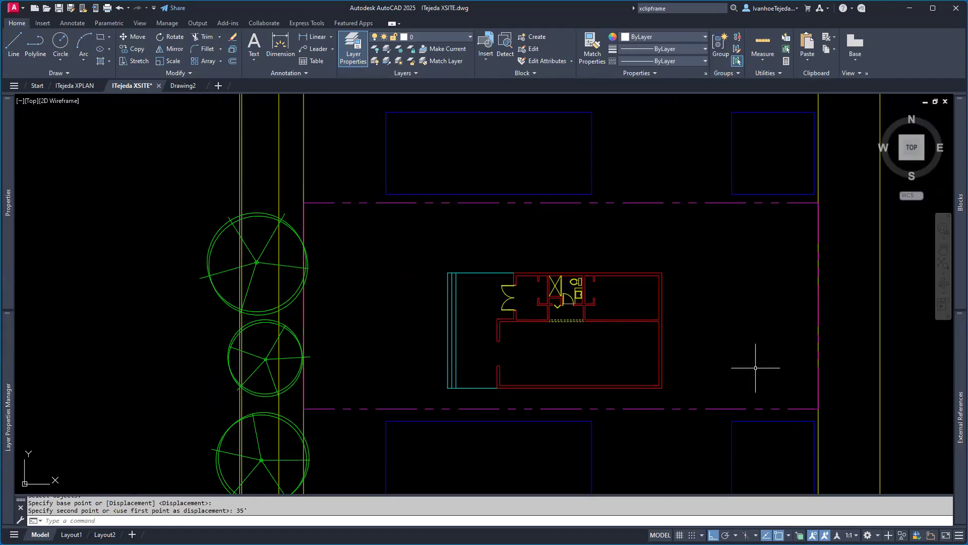
# - Draw a vertical guide line upward from the lower property line, starting 15' left of the lot's lower-right corner
pyautogui.write('L')
pyautogui.press('Return')
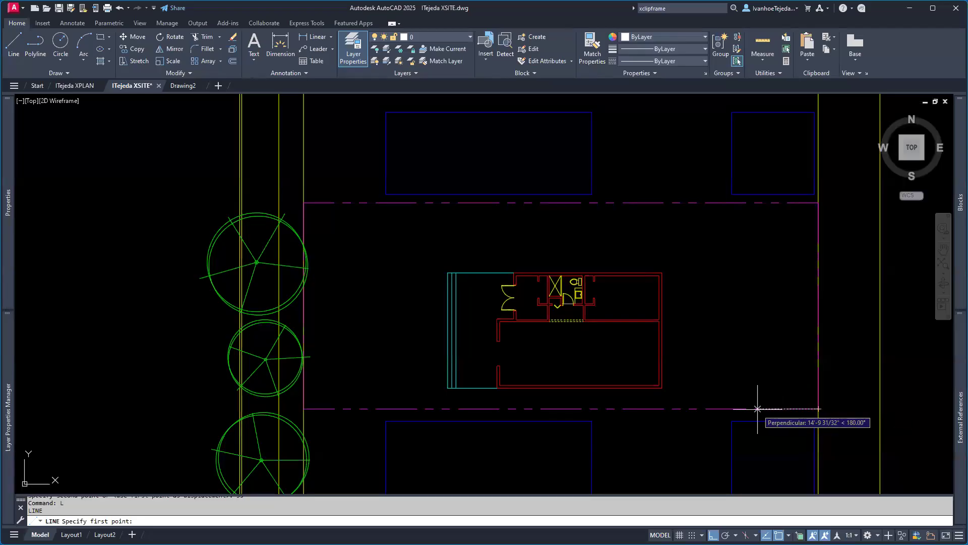
pyautogui.write("15'")
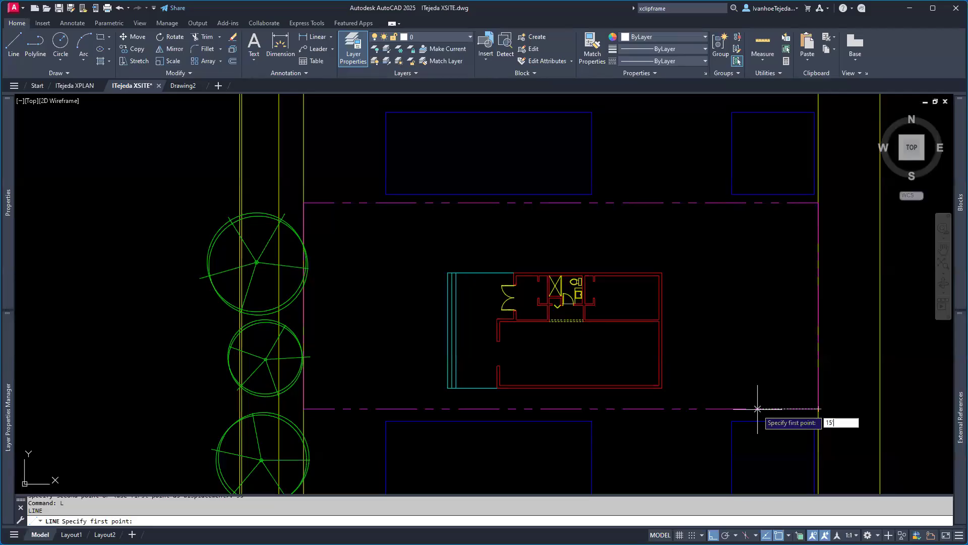
pyautogui.press('Return')
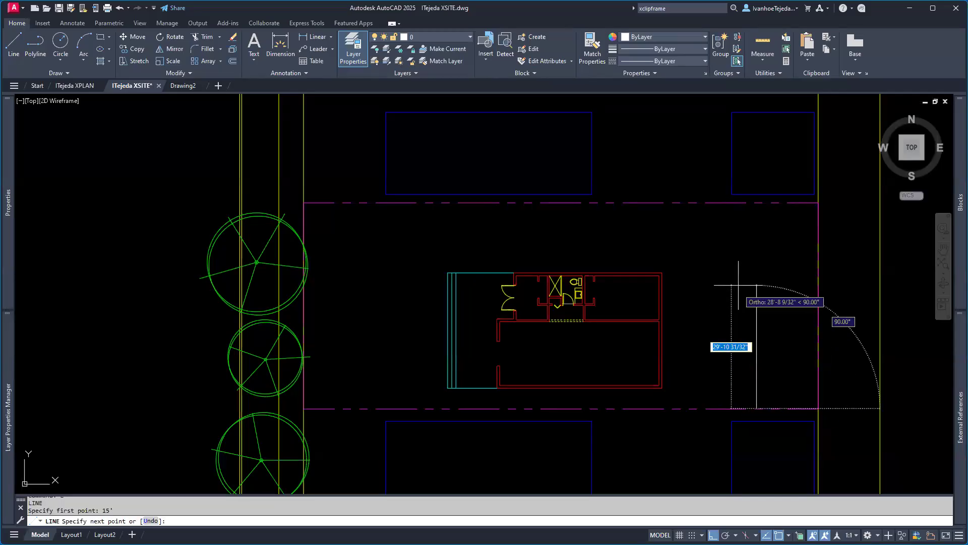
pyautogui.click(732, 245)
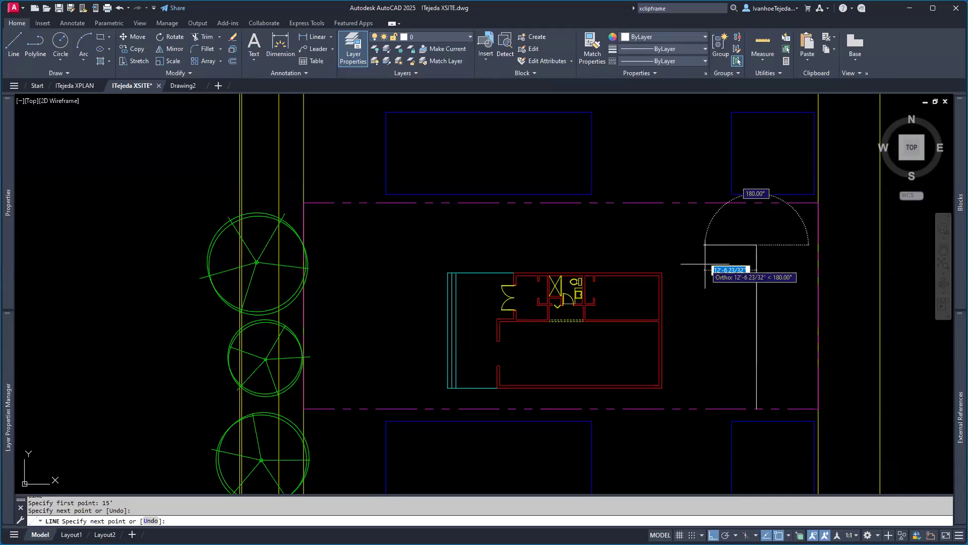
pyautogui.press('Return')
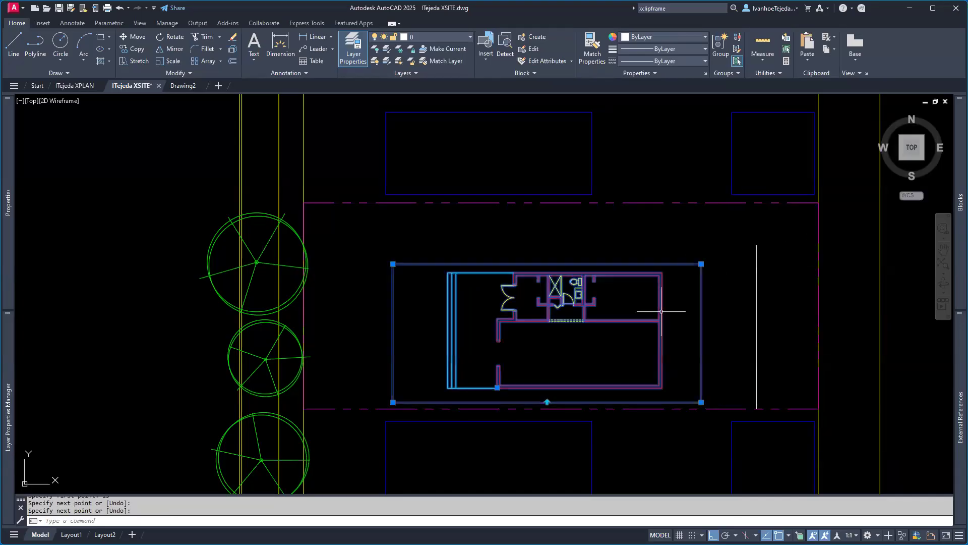
# - Move the floor plan xref horizontally by the house's lower-right corner until it meets the vertical guide line
pyautogui.click(699, 318)
pyautogui.write('m')
pyautogui.press('Return')
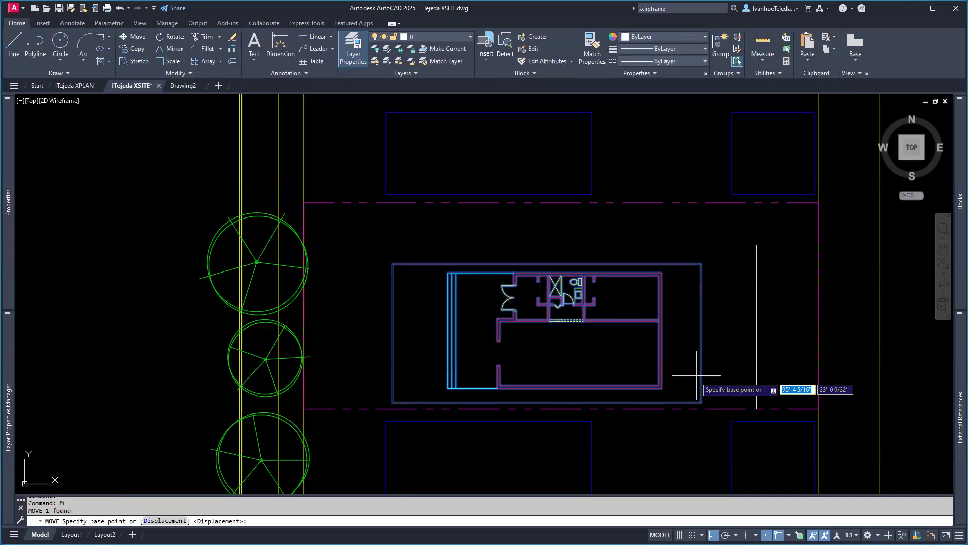
pyautogui.click(662, 388)
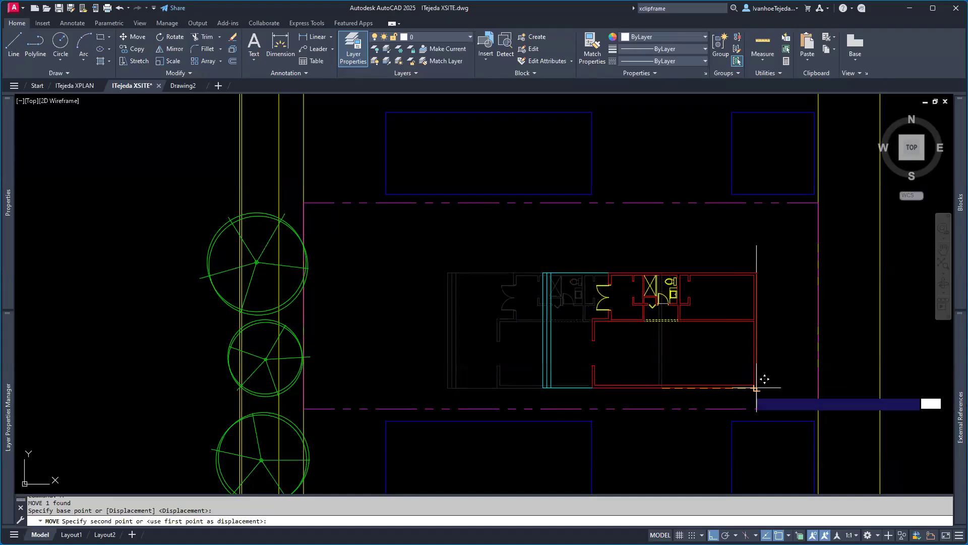
pyautogui.click(757, 388)
# - Erase the vertical guide line beside the house
pyautogui.write('e')
pyautogui.press('Return')
pyautogui.click(757, 252)
pyautogui.press('Return')
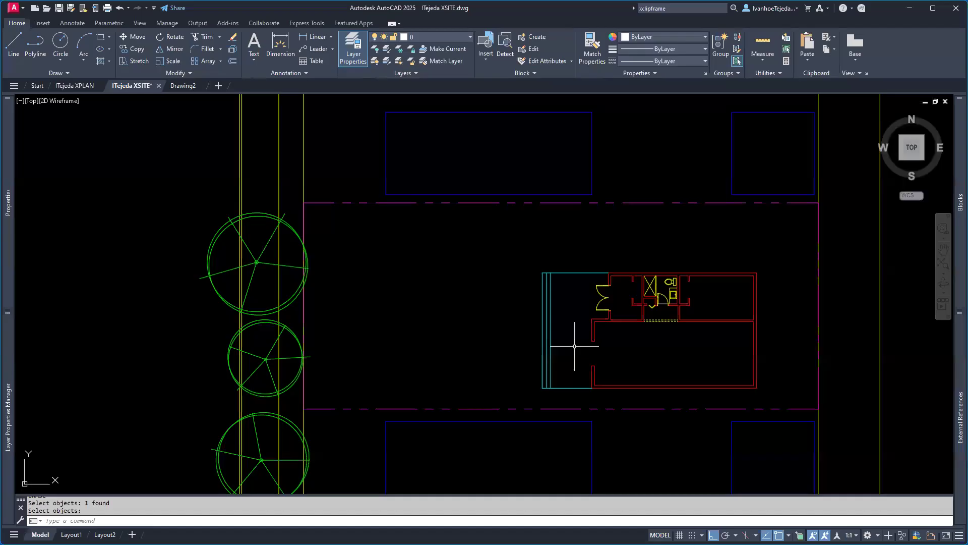
# - Zoom to the extents of the site drawing and save it
pyautogui.write('z')
pyautogui.press('Return')
pyautogui.scroll(-2, 495, 329)
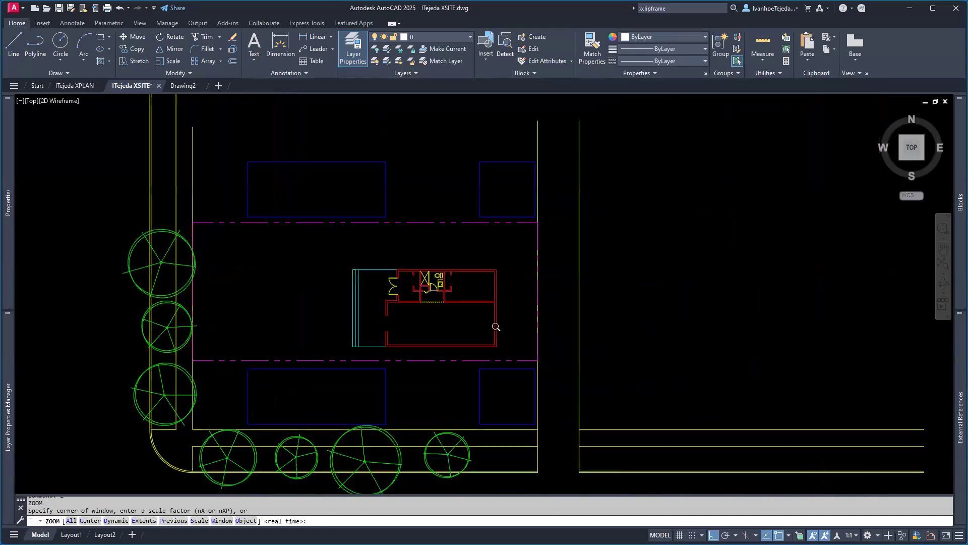
pyautogui.write('e')
pyautogui.press('Return')
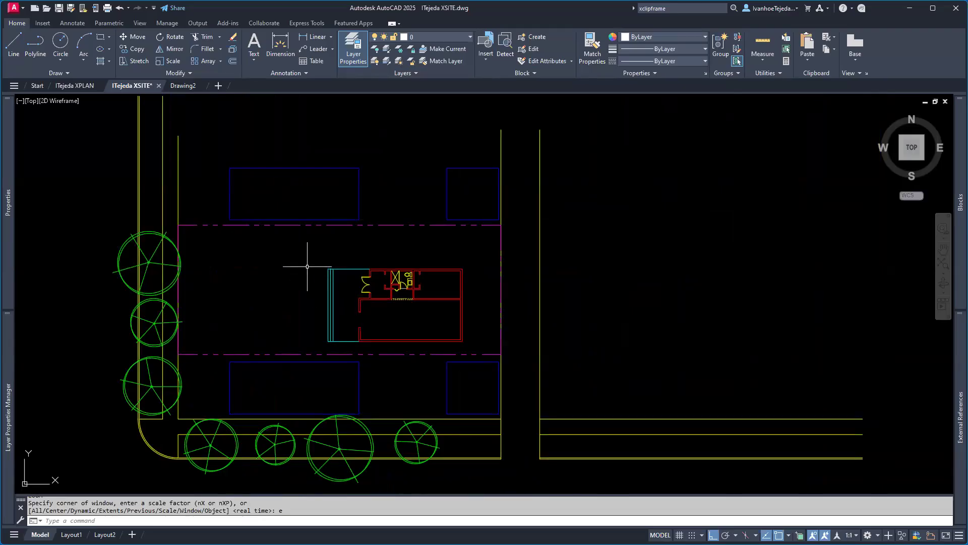
pyautogui.hotkey('ctrl', 's')
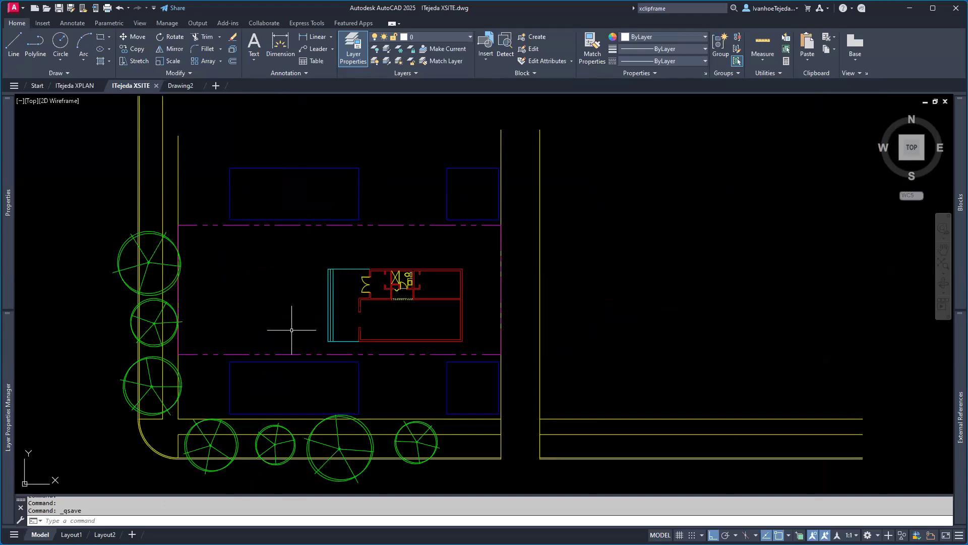
# - Switch to the Drawing2 drawing and set its UCS icon to the Noorigin option with UCSICON
pyautogui.click(184, 88)
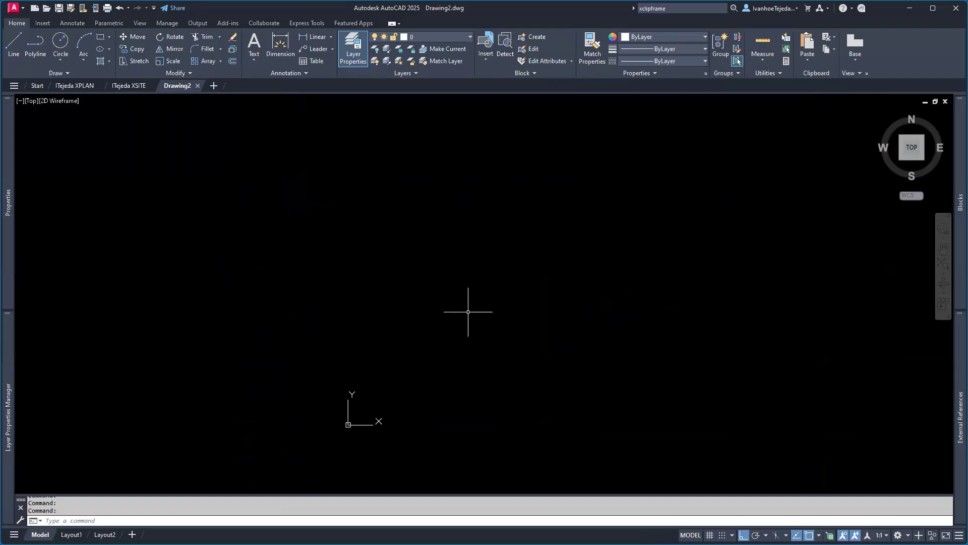
pyautogui.write('UCSorigin')
pyautogui.press('Return')
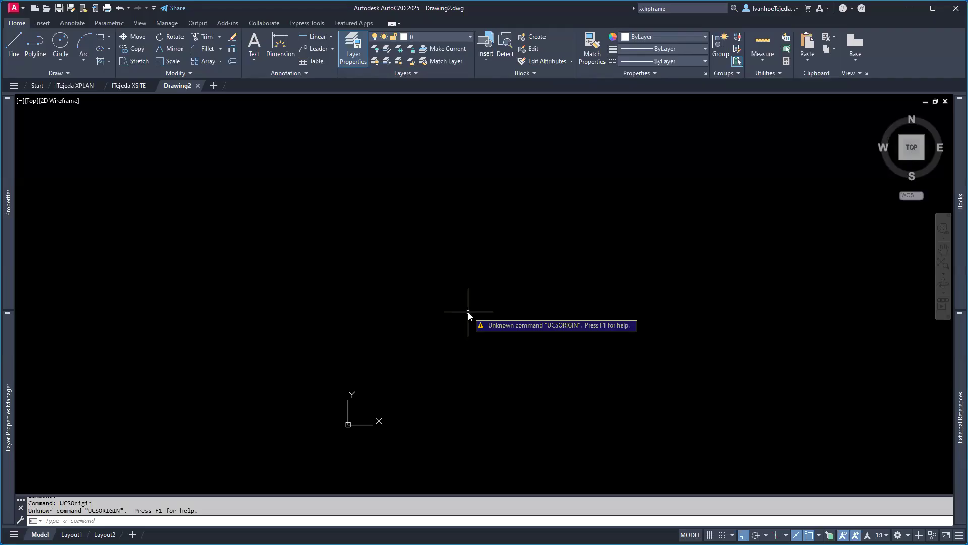
pyautogui.write('UCSORi')
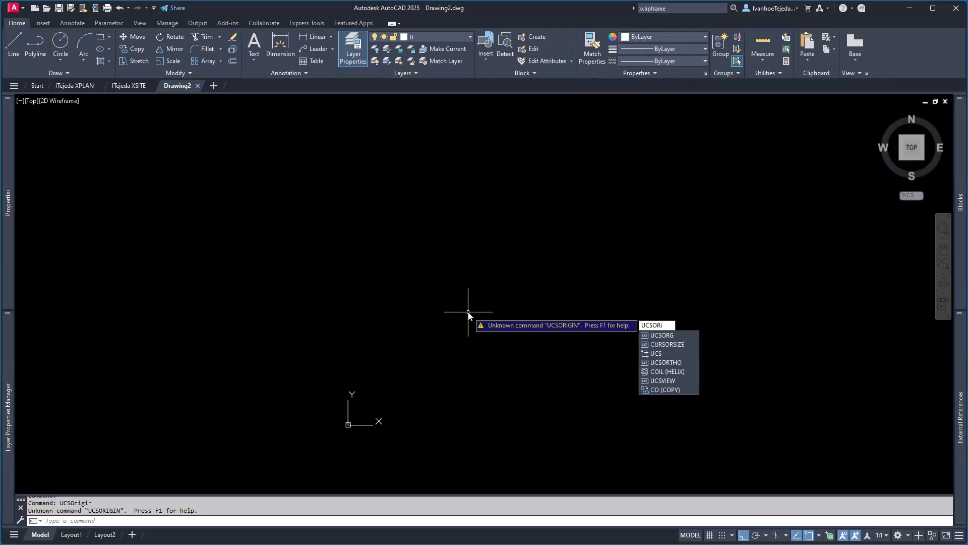
pyautogui.press('BackSpace')
pyautogui.press('BackSpace')
pyautogui.press('BackSpace')
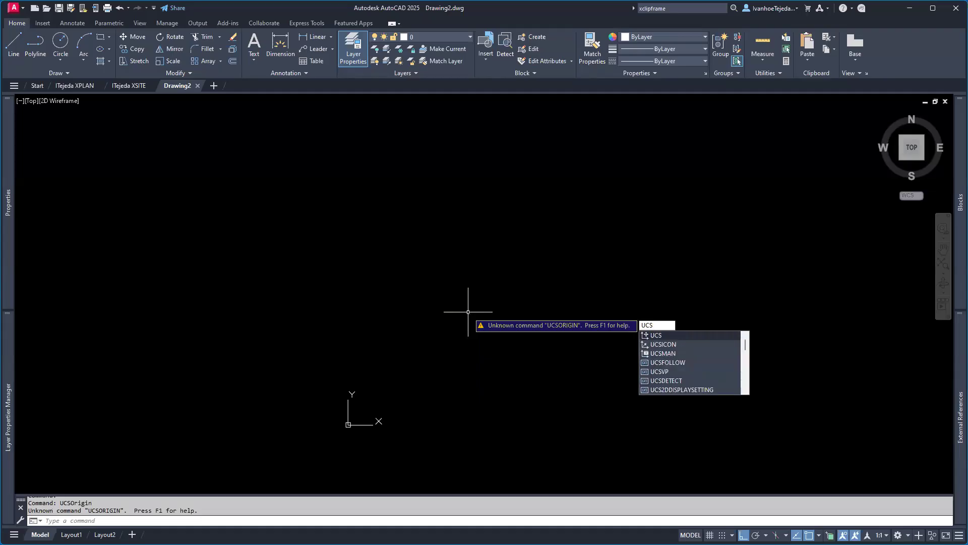
pyautogui.write('ICON')
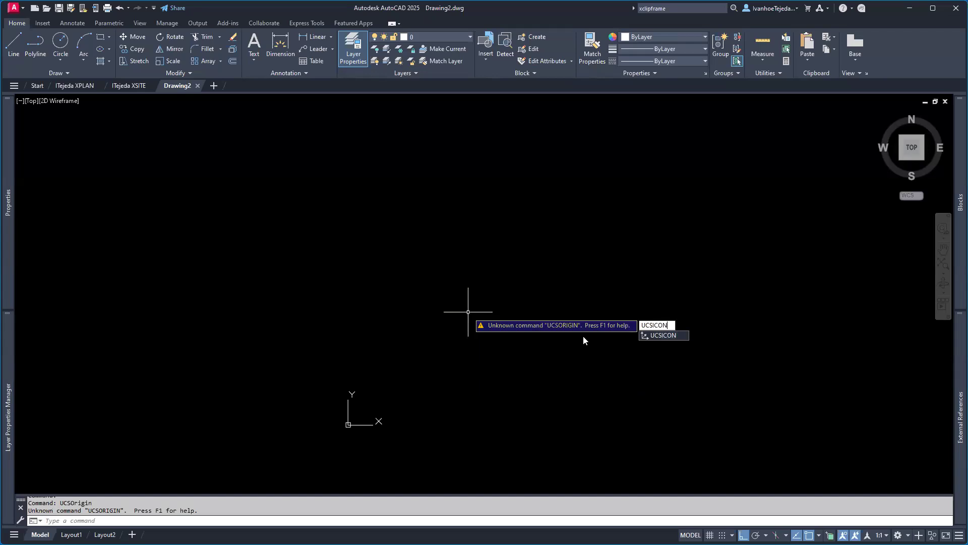
pyautogui.press('Return')
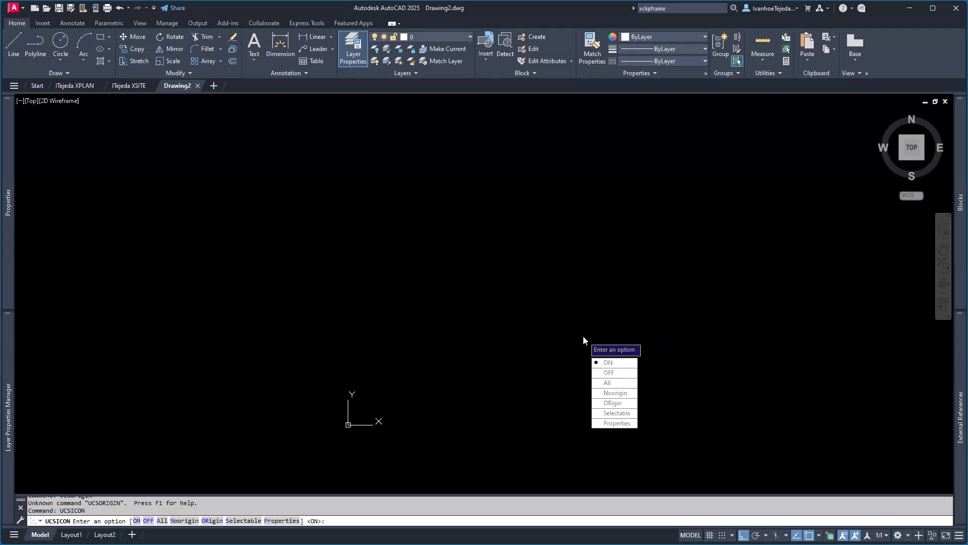
pyautogui.click(611, 393)
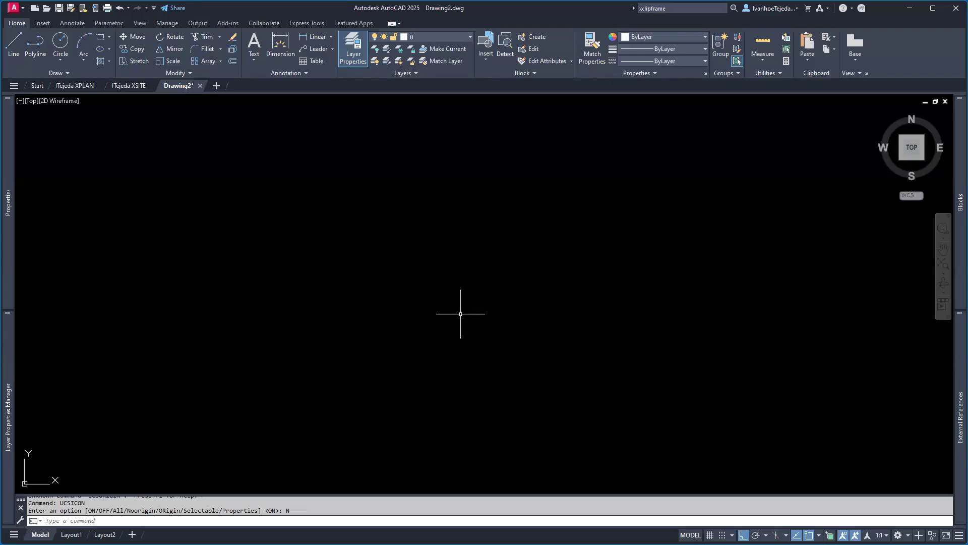
# - Start attaching a DWG external reference to Drawing2 and choose the XPLAN drawing as the reference file
pyautogui.write('xr')
pyautogui.press('Return')
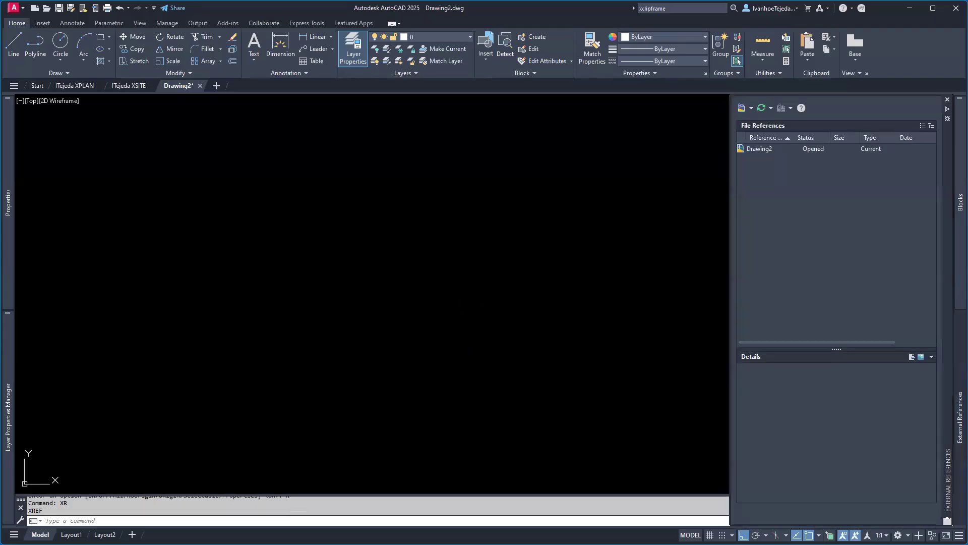
pyautogui.click(753, 109)
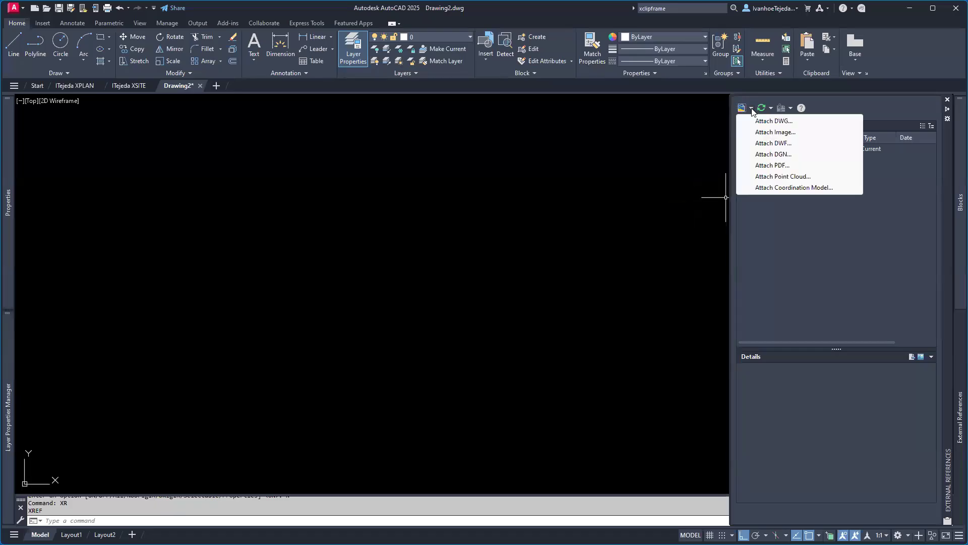
pyautogui.click(774, 122)
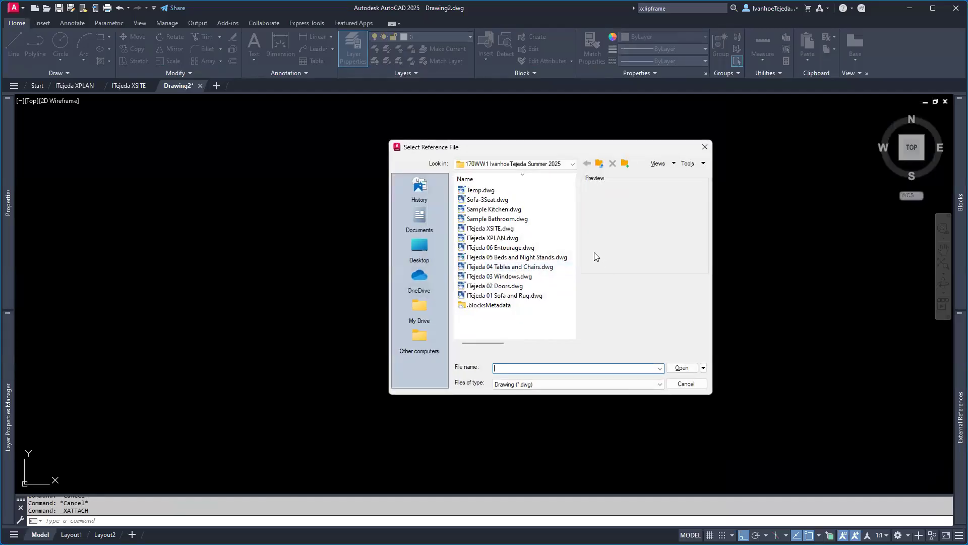
pyautogui.click(512, 238)
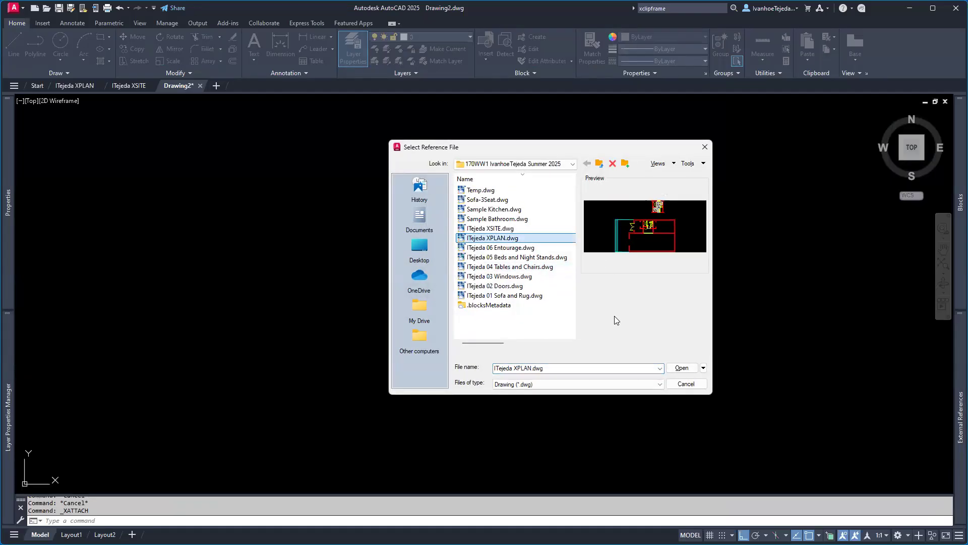
pyautogui.click(681, 367)
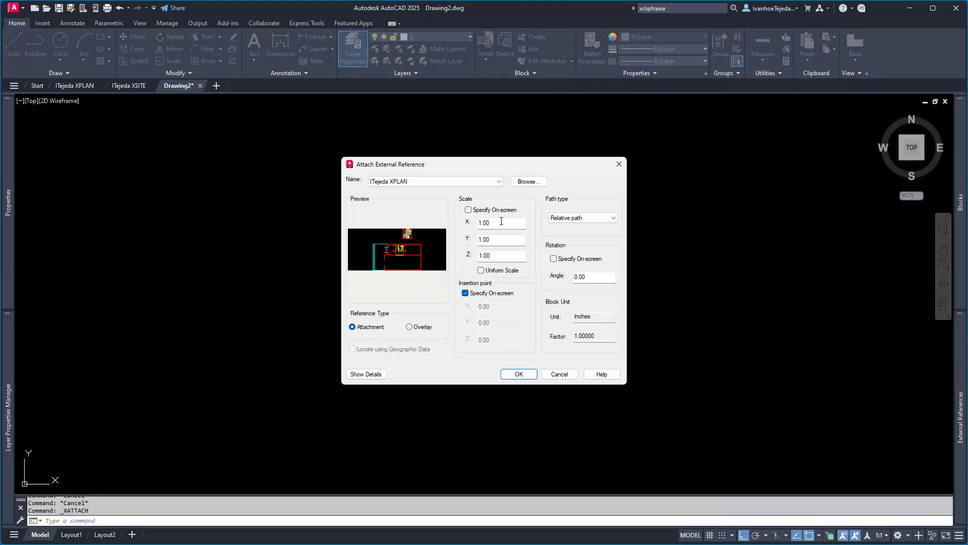
# - Attach XPLAN with the insertion point fixed at 0,0,0 instead of on-screen and the path type No path
pyautogui.click(465, 293)
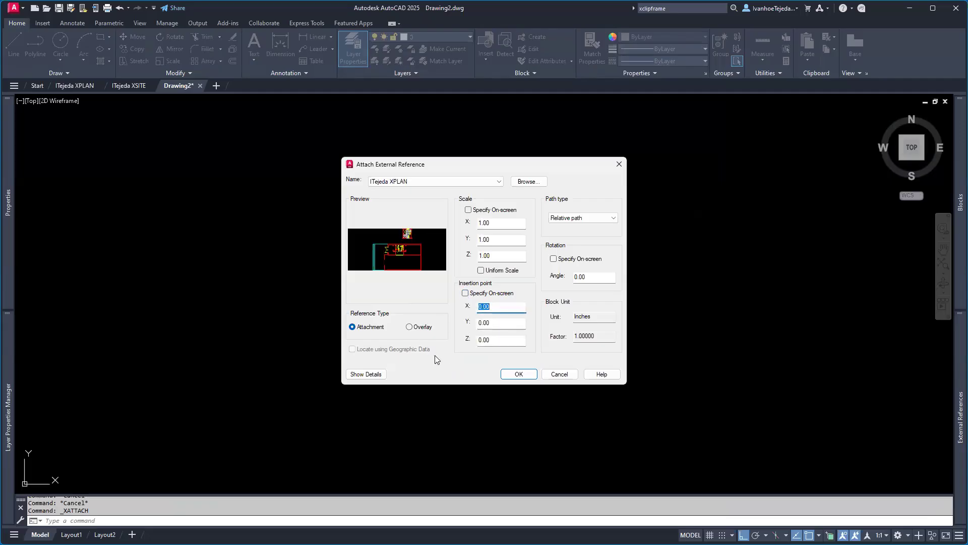
pyautogui.click(572, 219)
pyautogui.click(571, 226)
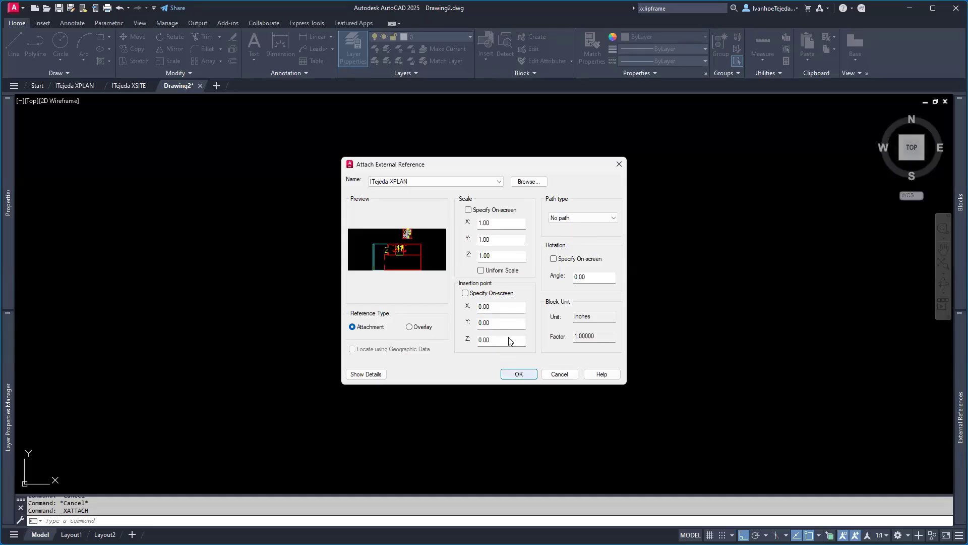
pyautogui.click(526, 376)
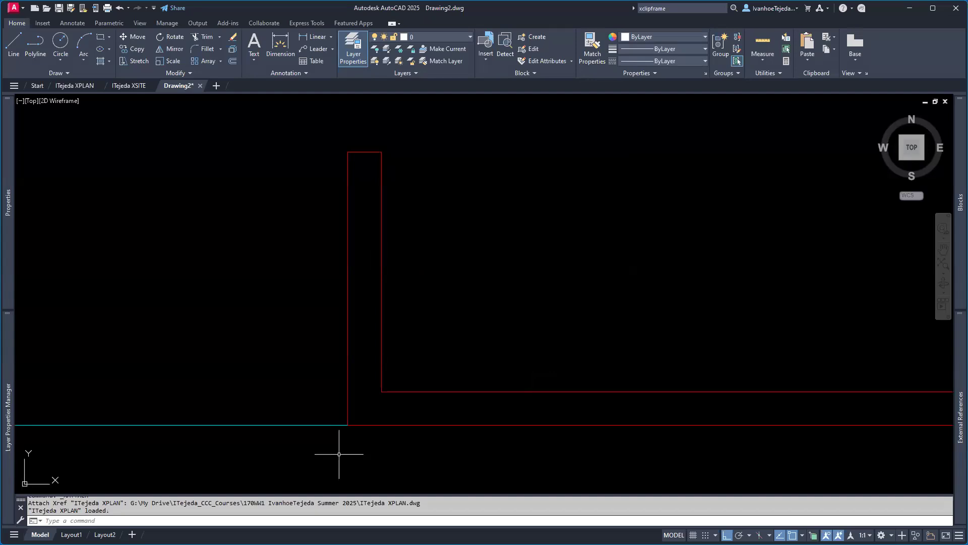
# - Move the attached XPLAN reference straight up by a little over 30 feet, away from the drawing origin
pyautogui.scroll(-6, 443, 308)
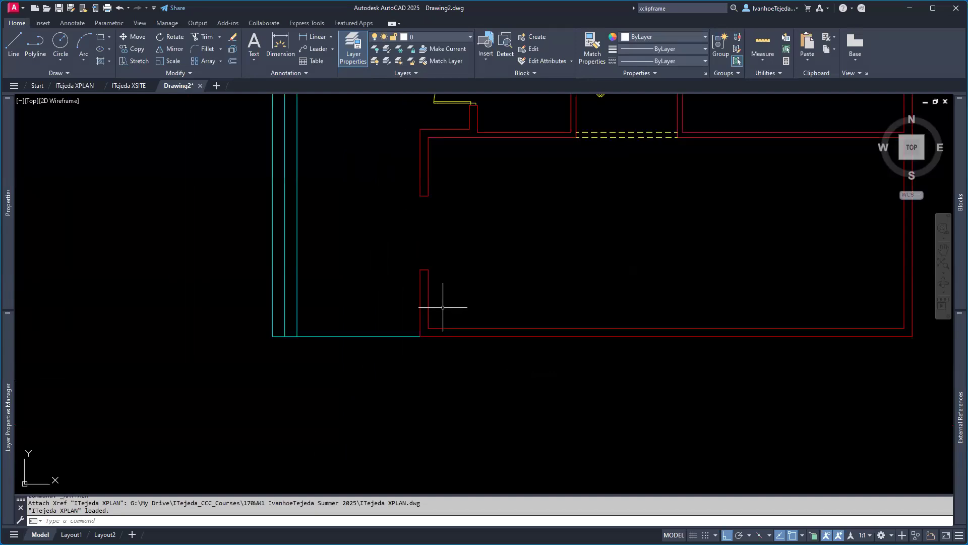
pyautogui.scroll(-6, 442, 307)
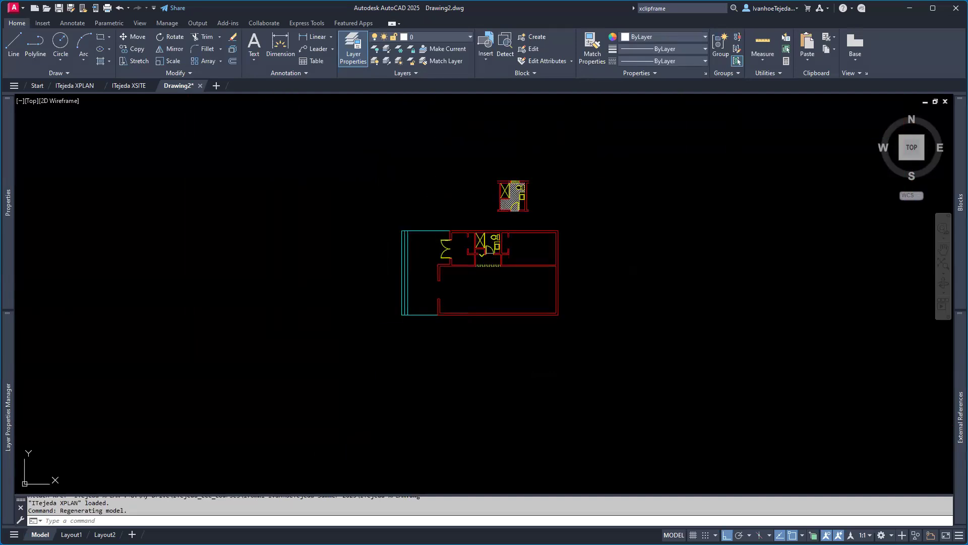
pyautogui.moveTo(443, 307); pyautogui.dragTo(445, 359, button='middle')
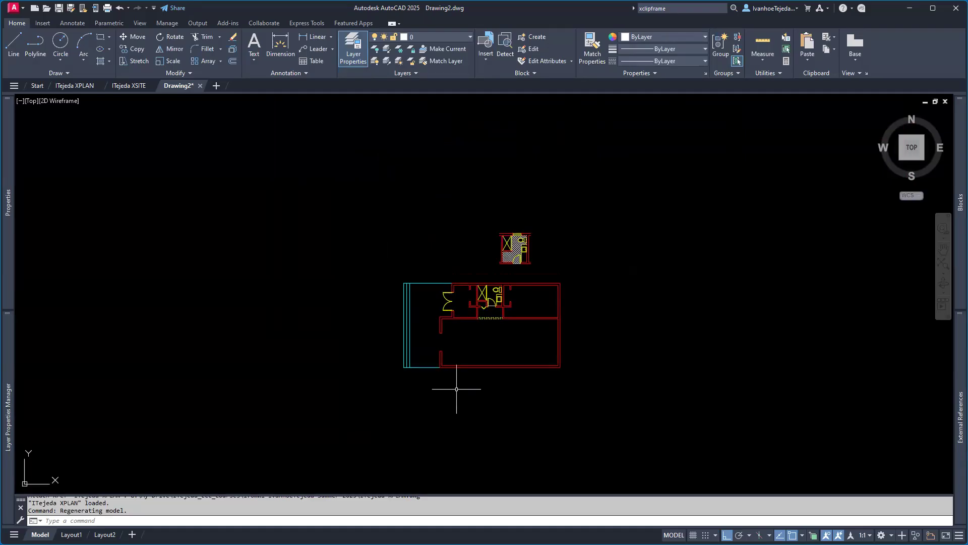
pyautogui.write('m')
pyautogui.press('Return')
pyautogui.click(451, 368)
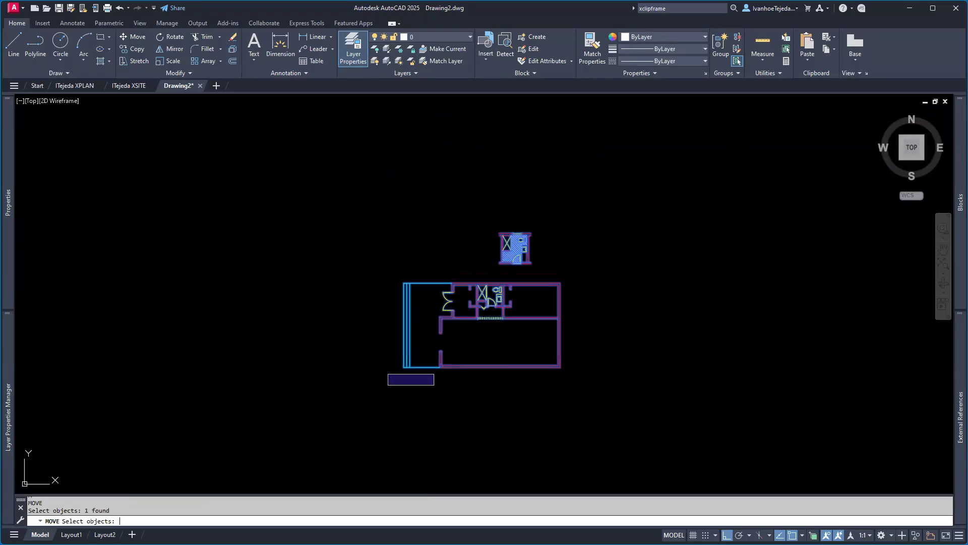
pyautogui.press('Return')
pyautogui.click(380, 366)
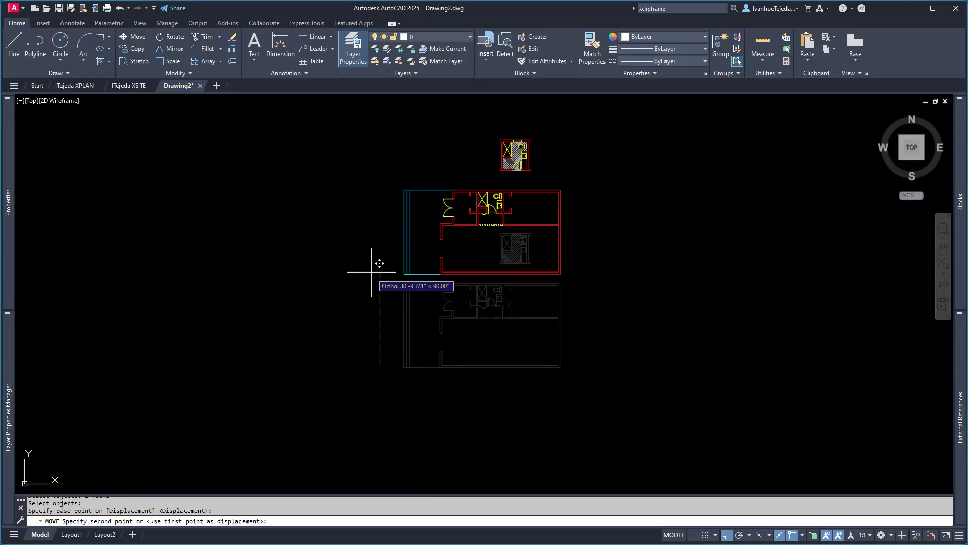
pyautogui.click(372, 265)
pyautogui.moveTo(306, 319); pyautogui.dragTo(285, 351, button='middle')
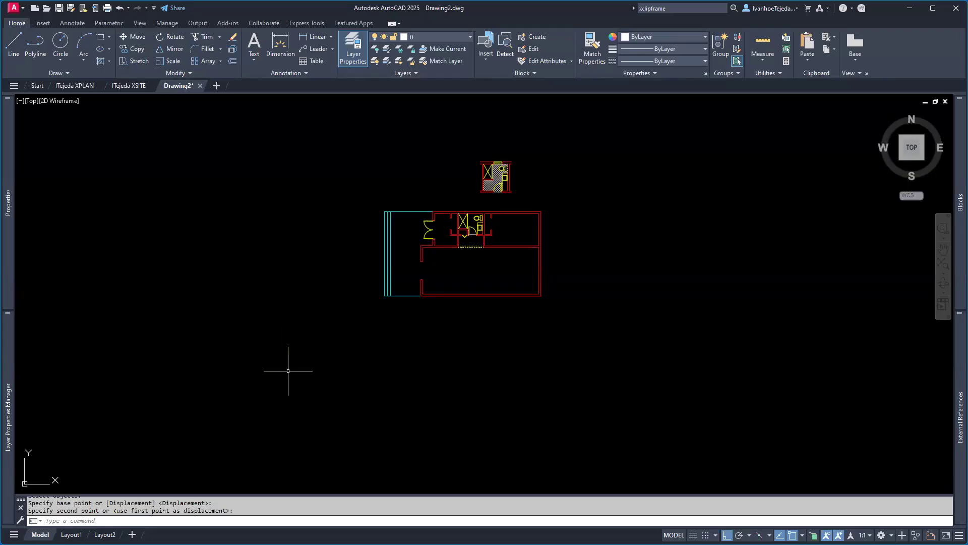
# - Draw a horizontal line from the origin 0,0 eastward below the plan, extending past the plan's east wall
pyautogui.write('l')
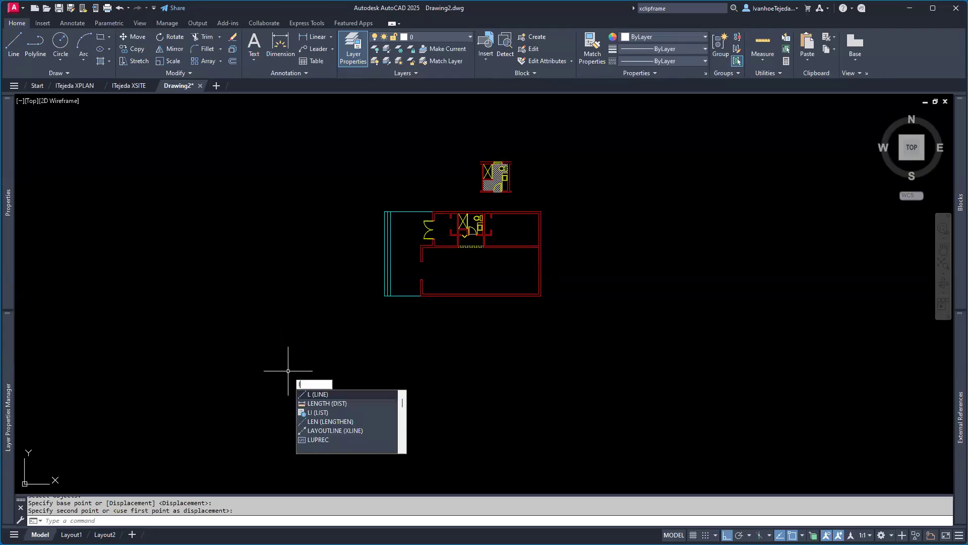
pyautogui.press('Return')
pyautogui.write('0,0')
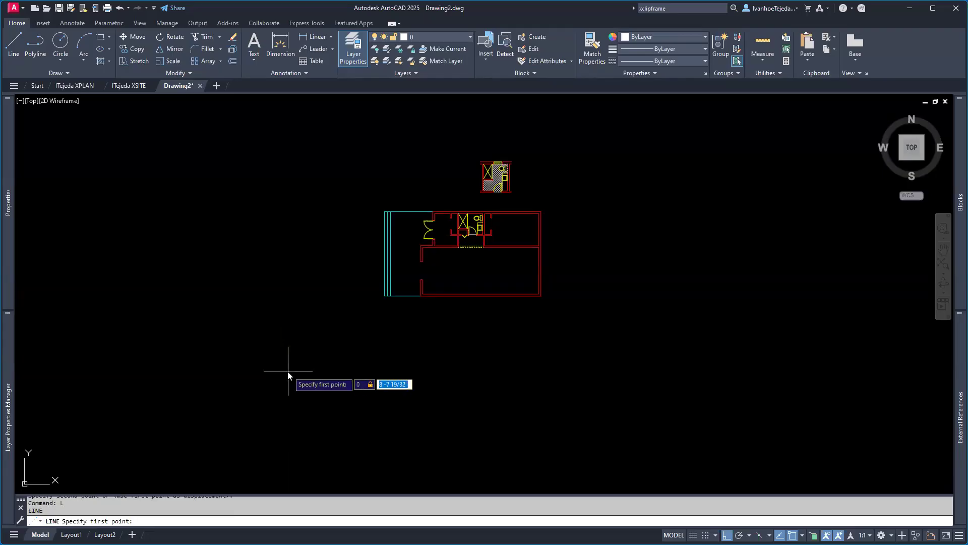
pyautogui.press('Return')
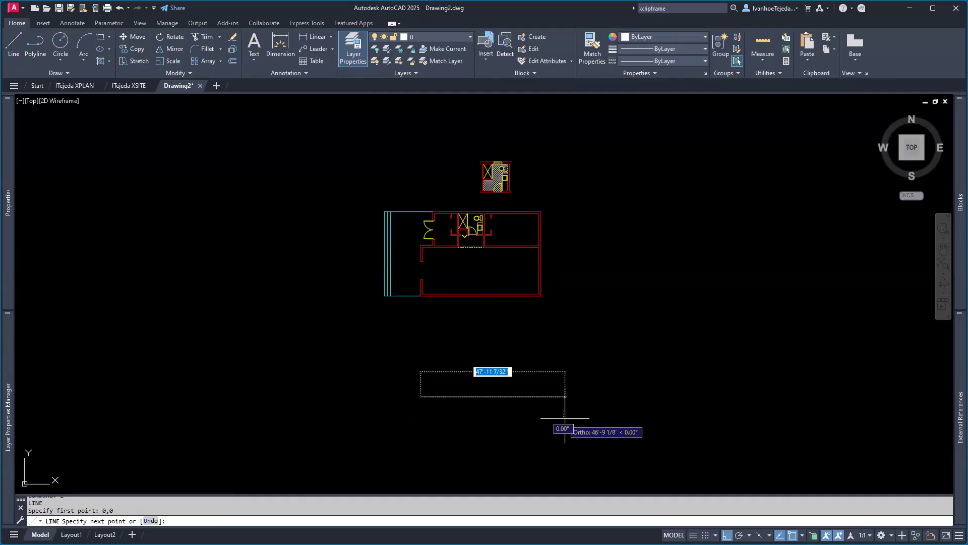
pyautogui.click(609, 412)
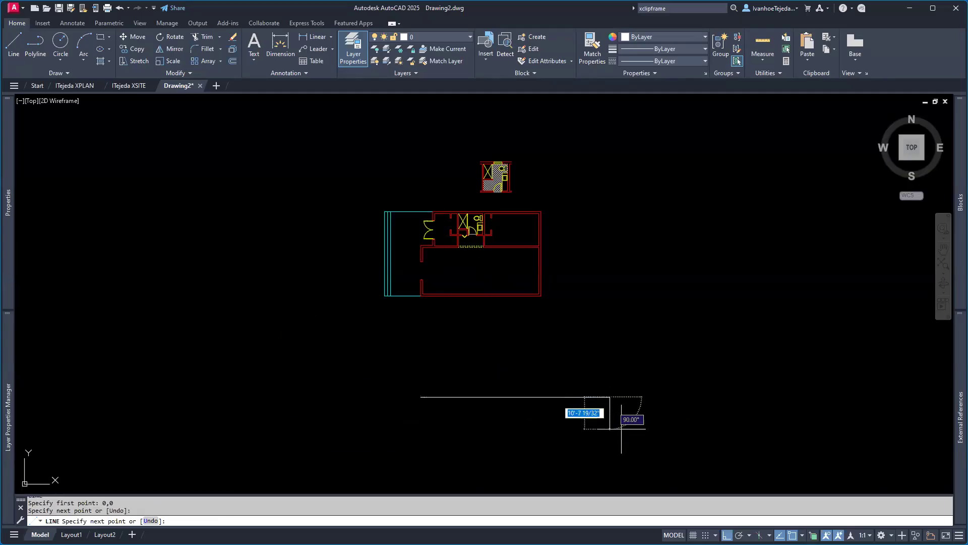
pyautogui.press('Return')
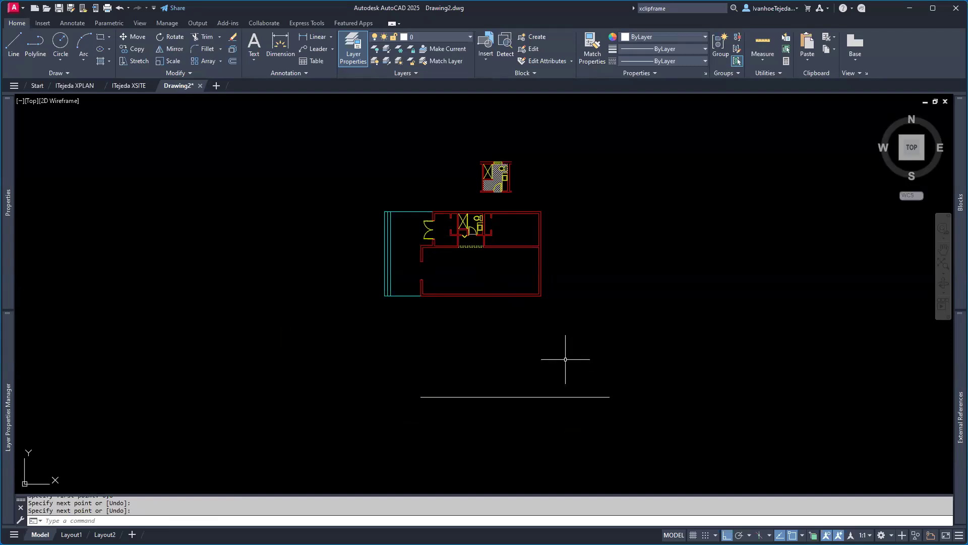
# - Switch to the XSITE drawing and mark the plan's north and west sides with the screen annotations N and W
pyautogui.click(129, 87)
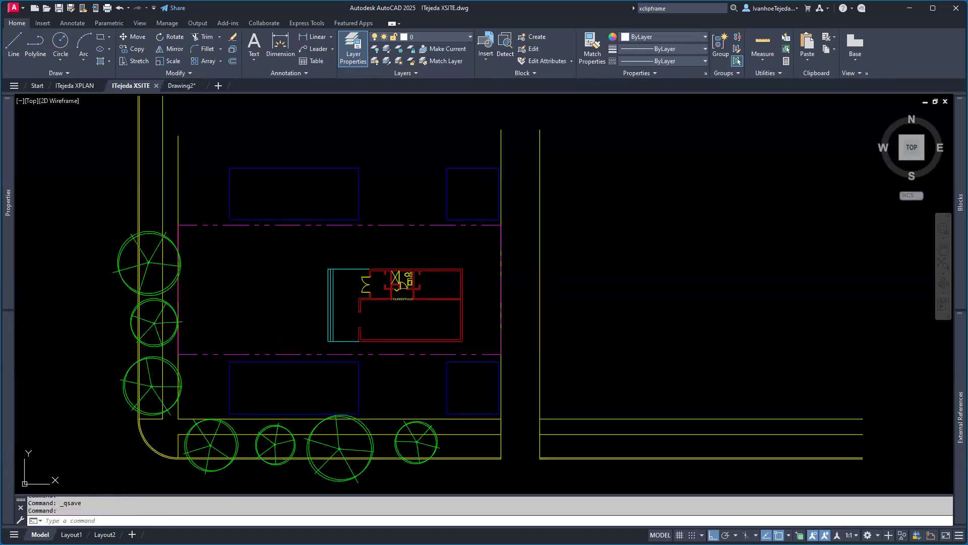
pyautogui.moveTo(288, 306); pyautogui.dragTo(482, 326, button='middle')
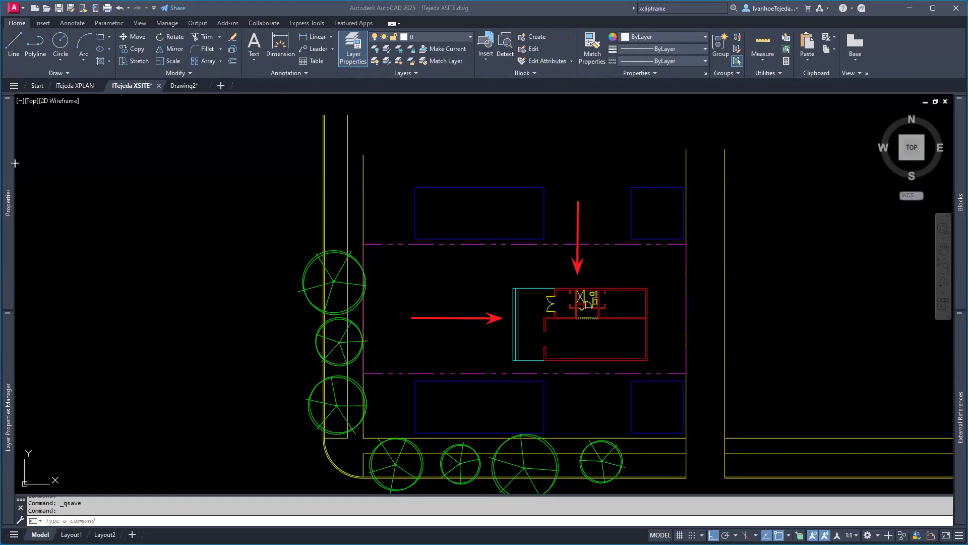
pyautogui.click(571, 185)
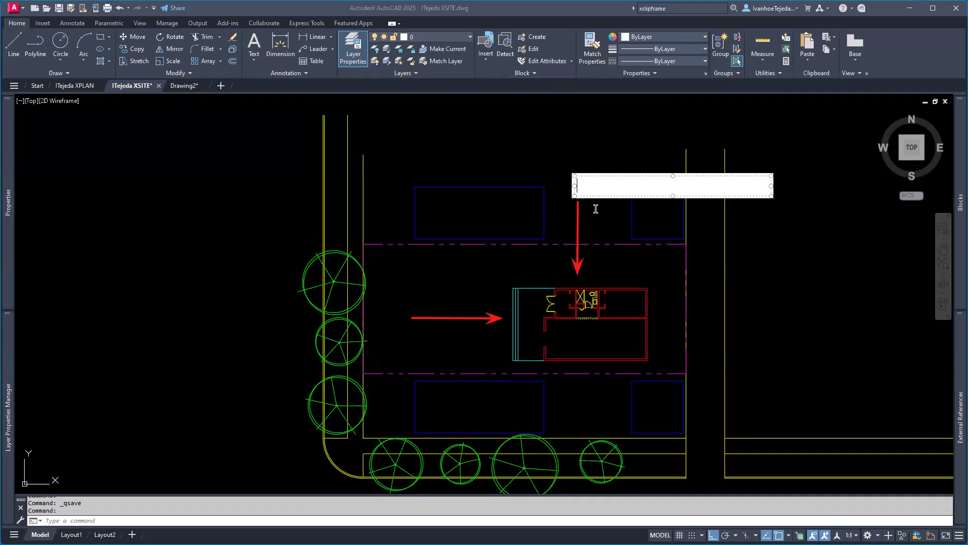
pyautogui.write('N')
pyautogui.click(543, 169)
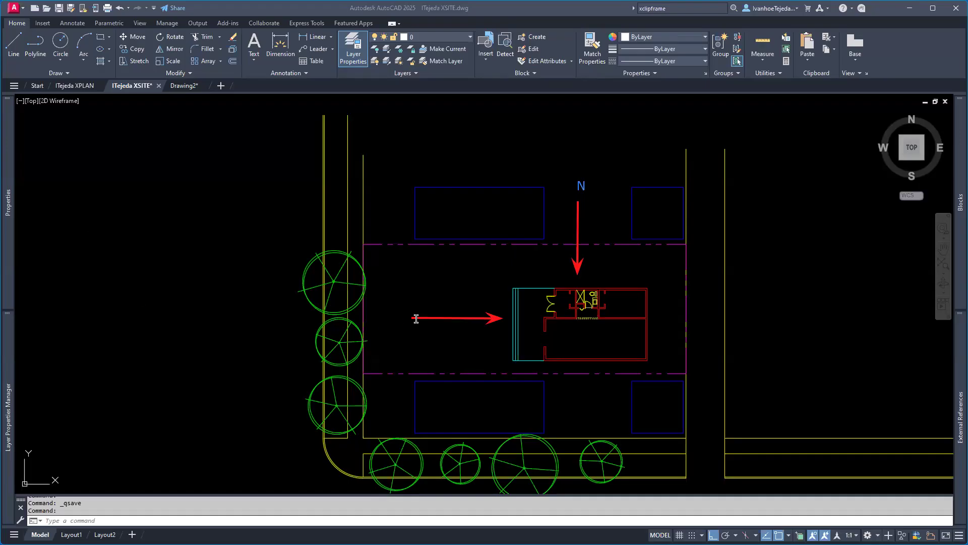
pyautogui.click(416, 342)
pyautogui.write('W')
pyautogui.press('Return')
pyautogui.press('BackSpace')
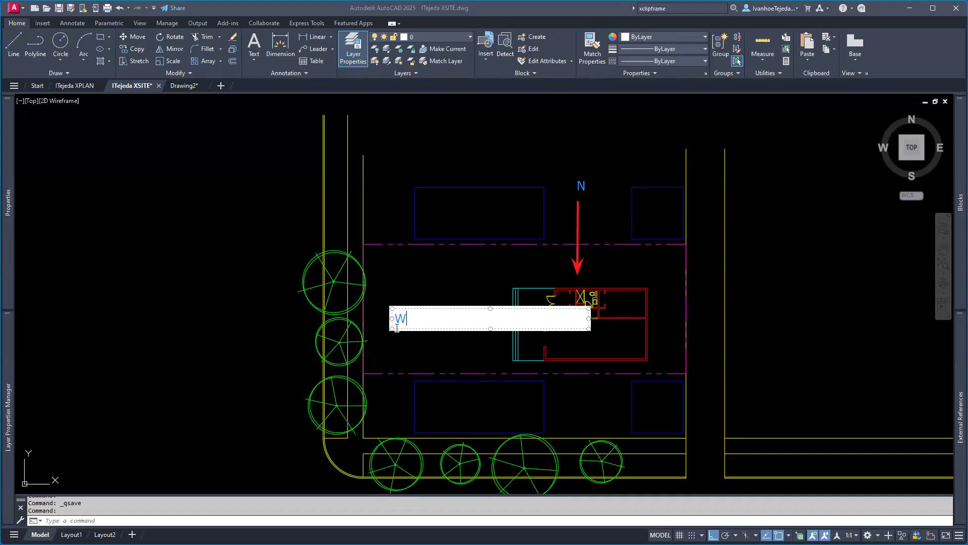
pyautogui.click(392, 286)
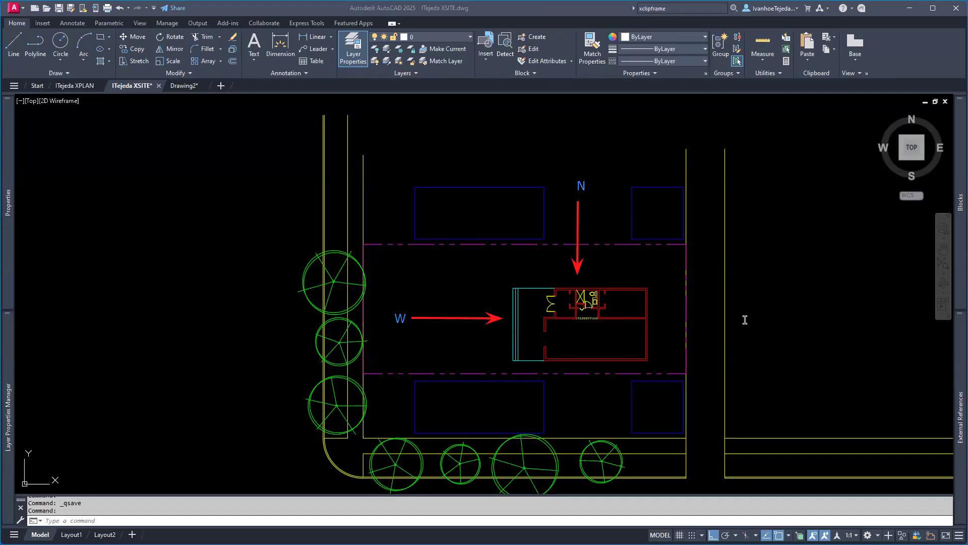
# - Mark the plan's east and south sides with the screen annotations E and S, and exit annotation mode
pyautogui.click(676, 317)
pyautogui.write('E')
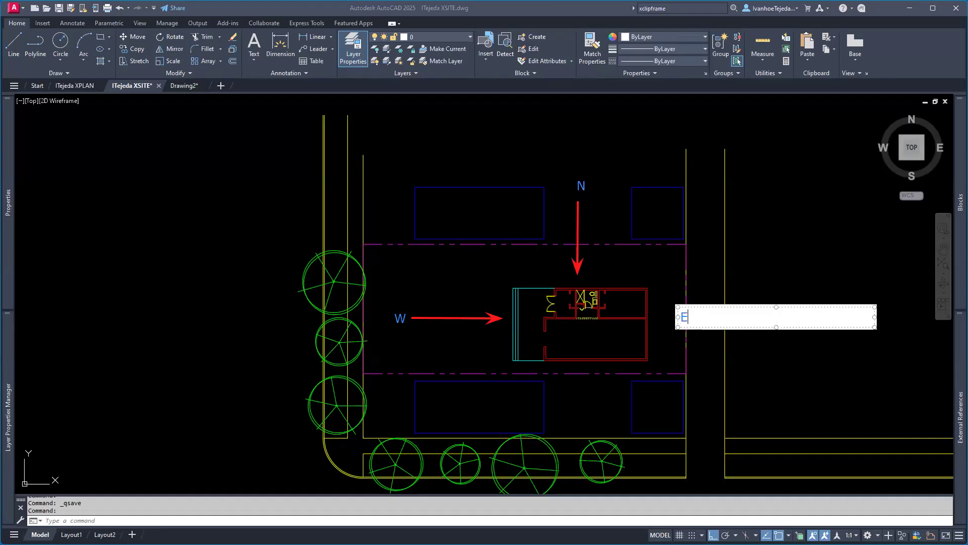
pyautogui.click(706, 365)
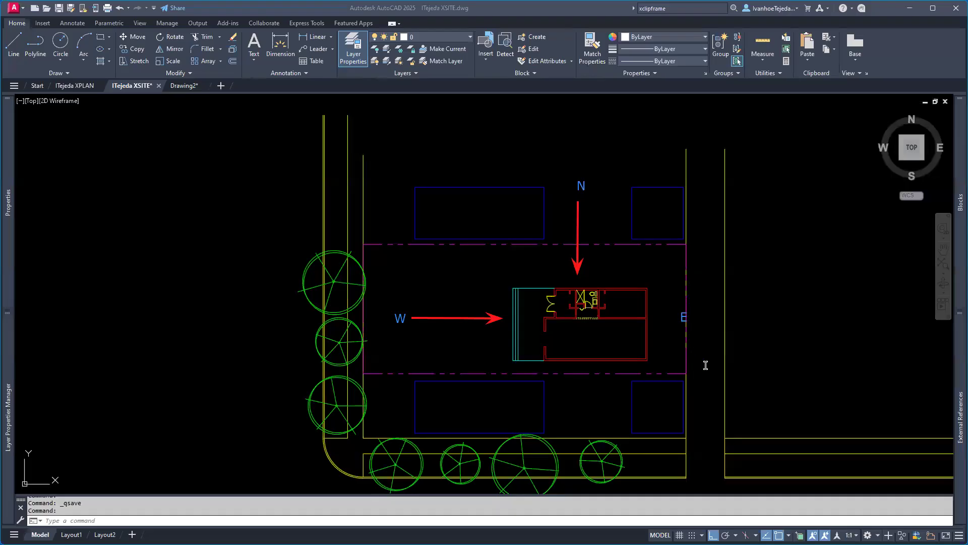
pyautogui.click(568, 402)
pyautogui.write('S')
pyautogui.click(459, 370)
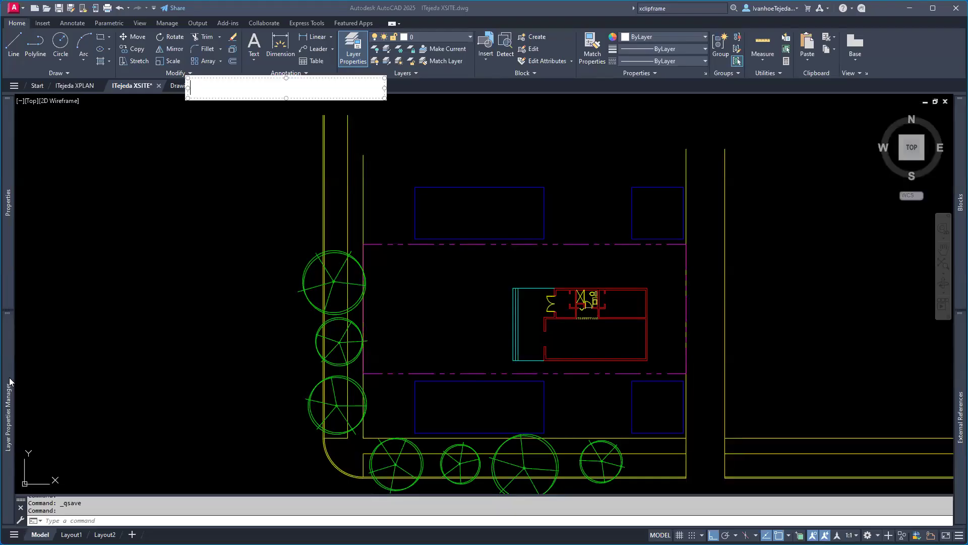
pyautogui.press('Escape')
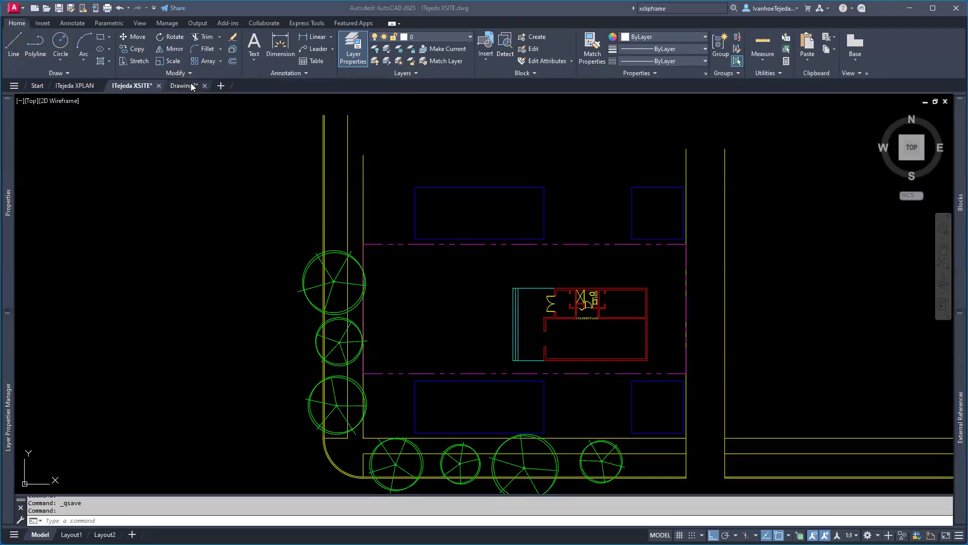
# - Switch back to Drawing2 and rotate the XPLAN reference 90° counterclockwise about a point inside the large room, with Ortho on
pyautogui.click(186, 87)
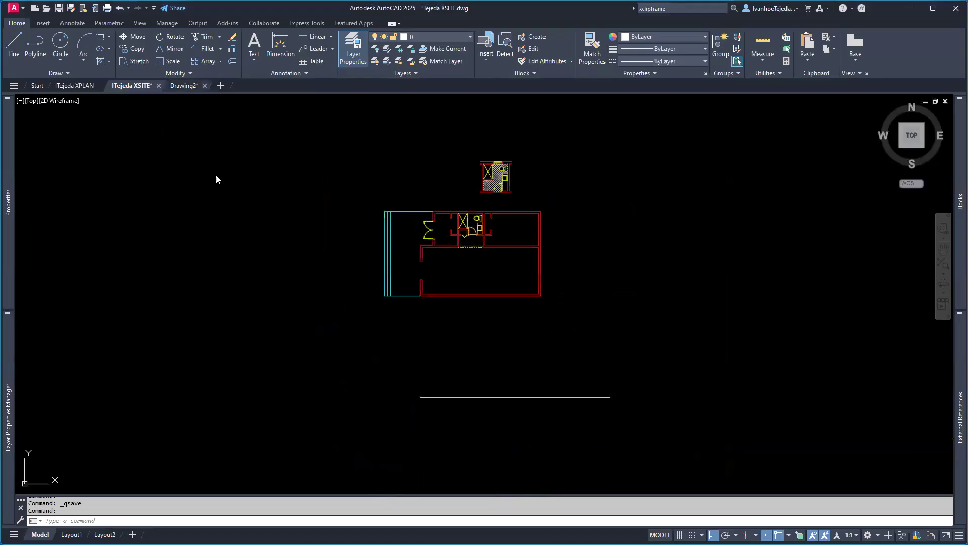
pyautogui.click(394, 329)
pyautogui.click(343, 370)
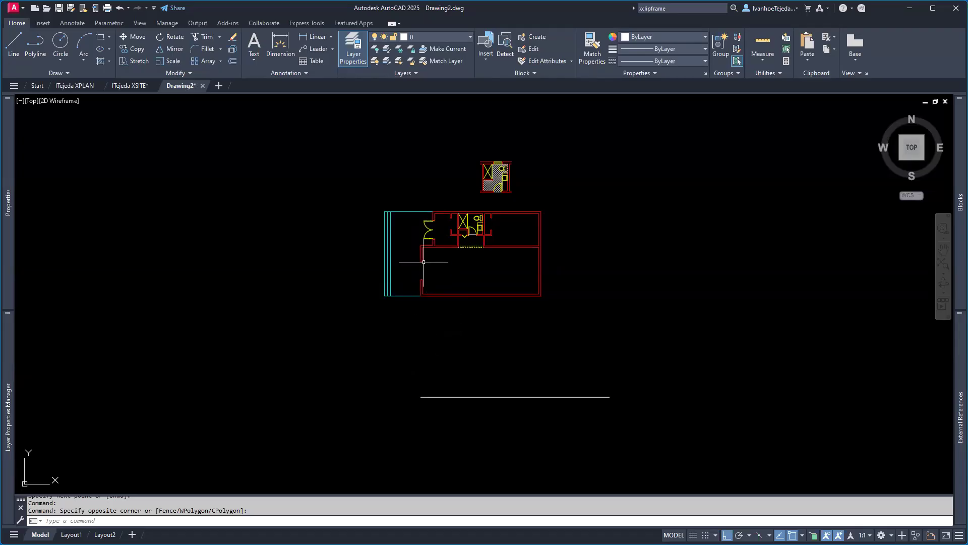
pyautogui.write('ROTATE Select objects:')
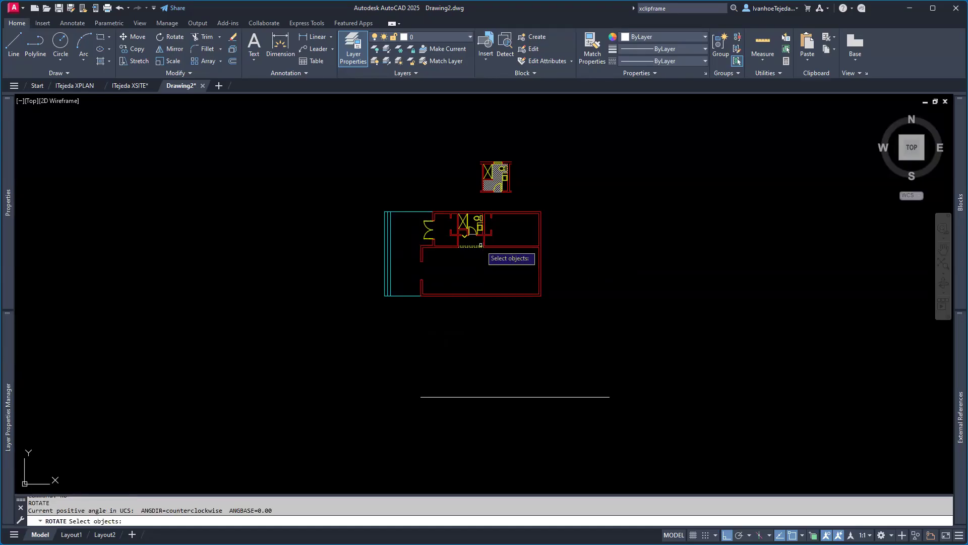
pyautogui.click(481, 247)
pyautogui.press('Return')
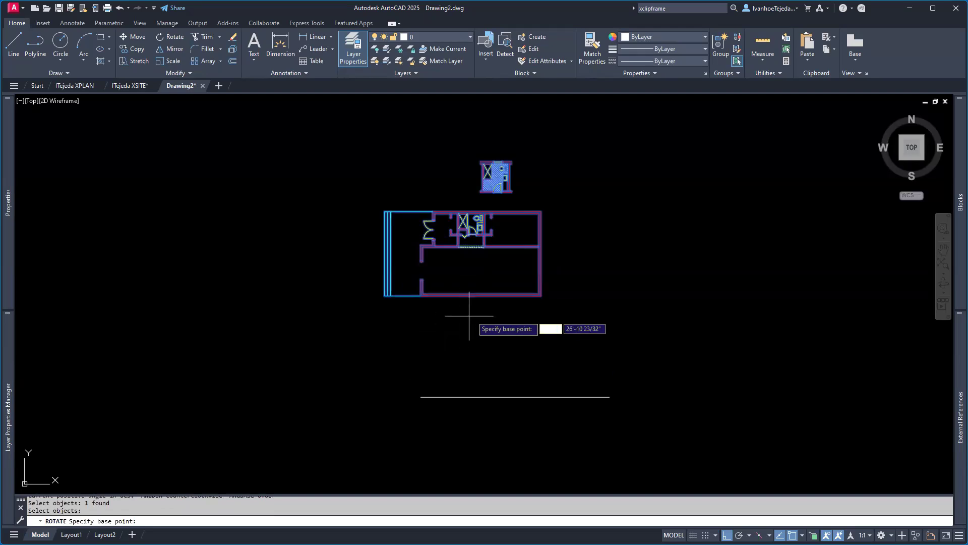
pyautogui.click(475, 281)
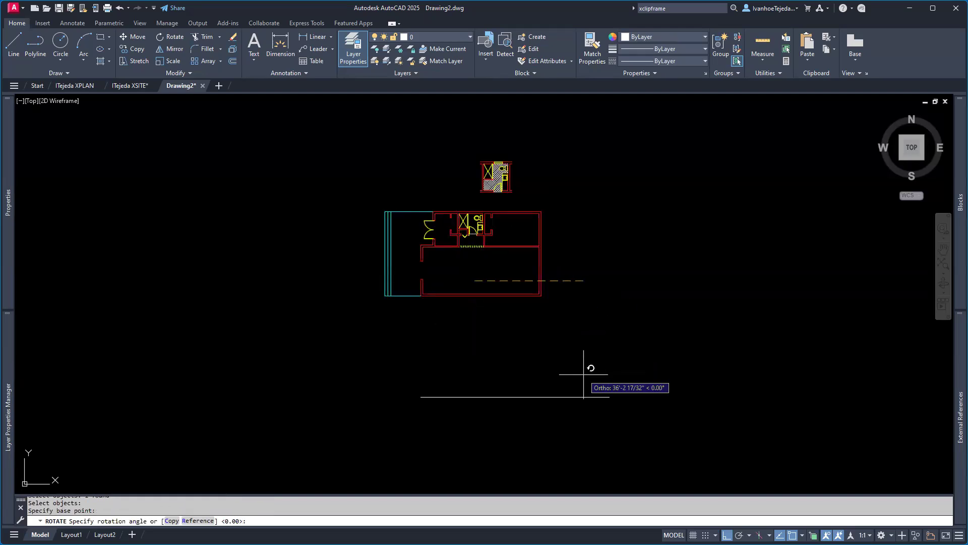
pyautogui.click(726, 534)
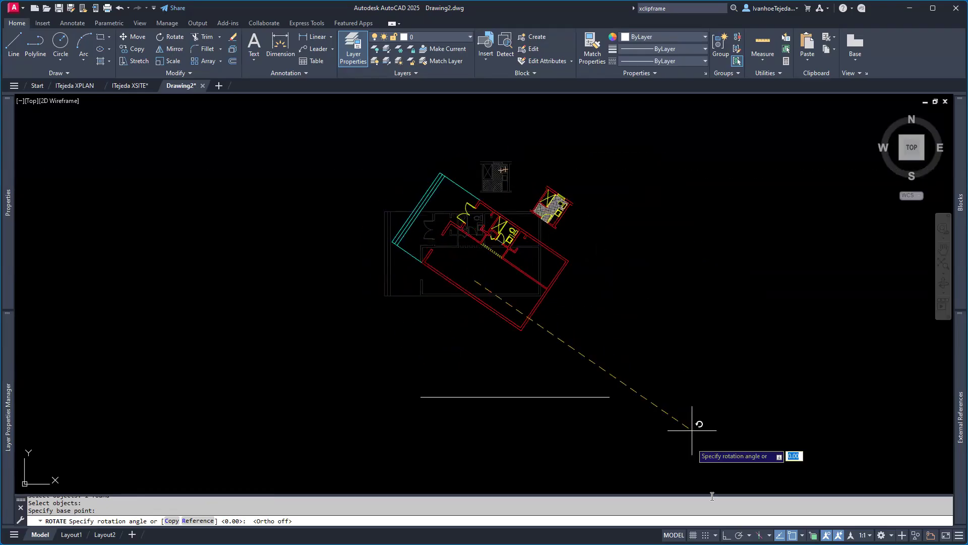
pyautogui.press('F8')
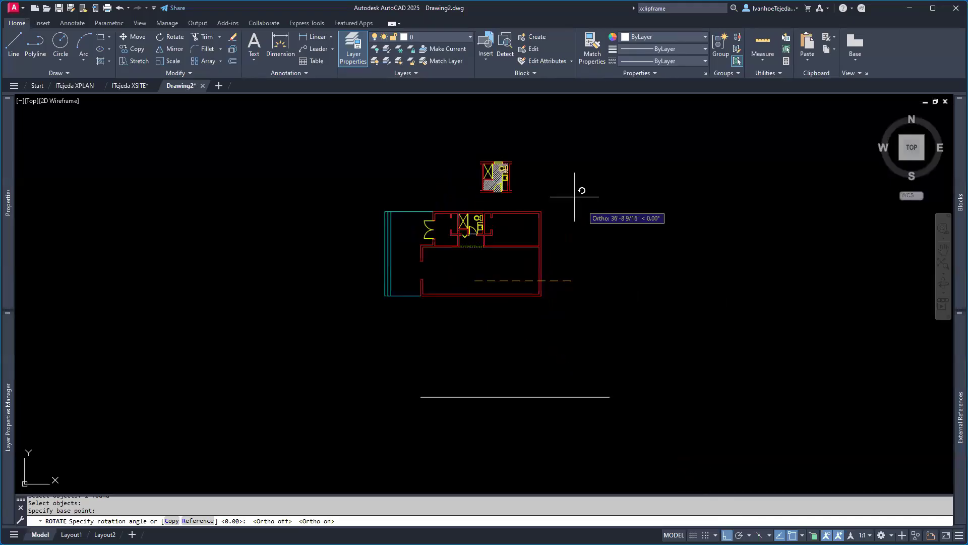
pyautogui.click(467, 120)
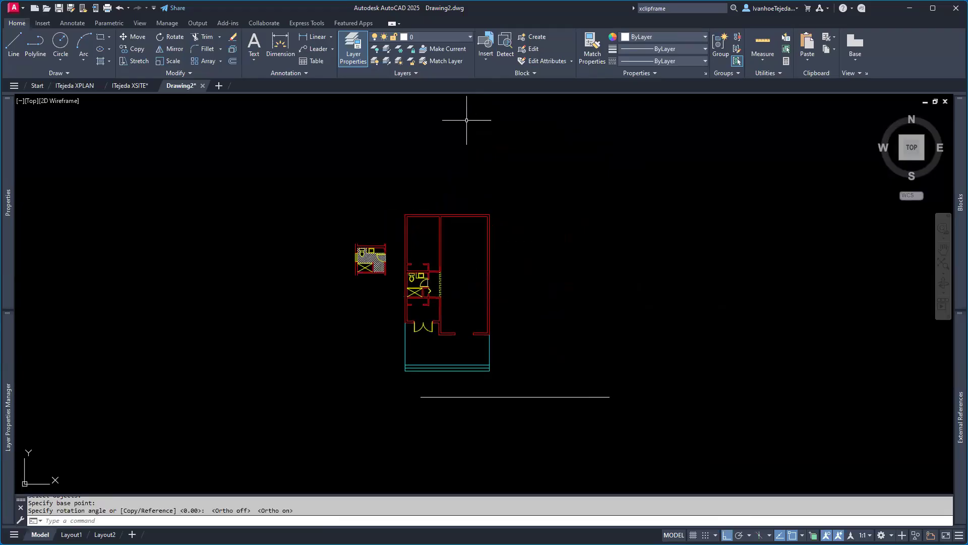
# - Clip the XPLAN reference with a new rectangular boundary around the whole floor plan, leaving out the detached bathroom detail west of it
pyautogui.moveTo(445, 404); pyautogui.dragTo(490, 393, button='middle')
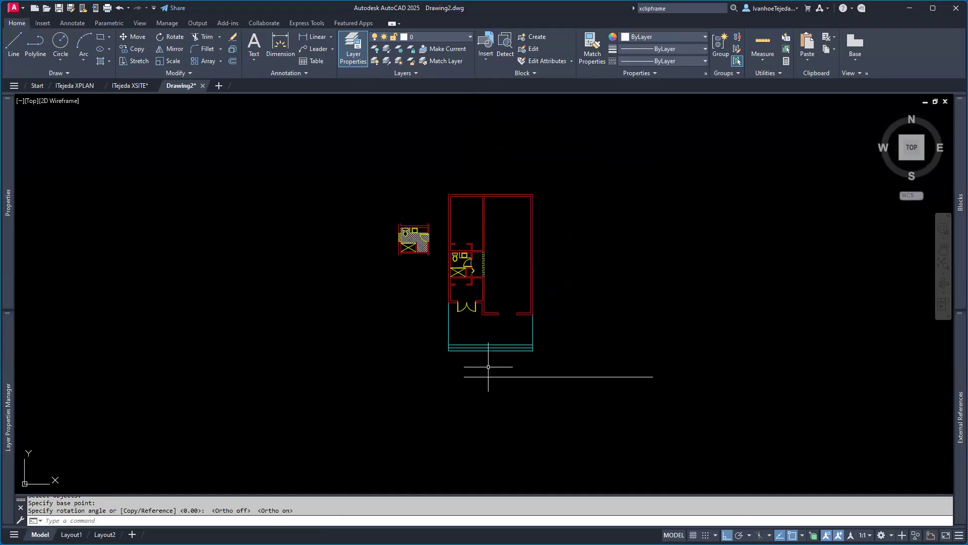
pyautogui.scroll(3, 493, 367)
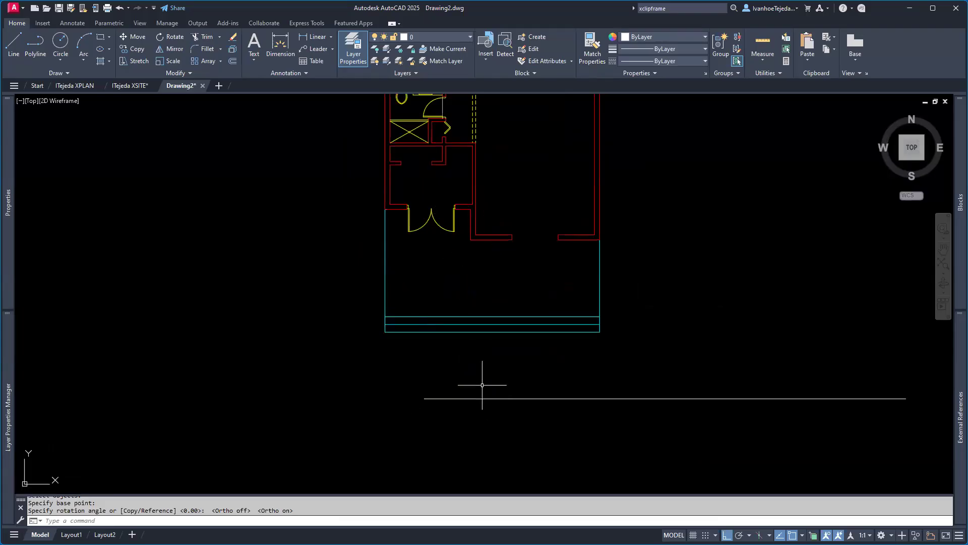
pyautogui.scroll(-2, 523, 367)
pyautogui.moveTo(525, 320); pyautogui.dragTo(542, 366, button='middle')
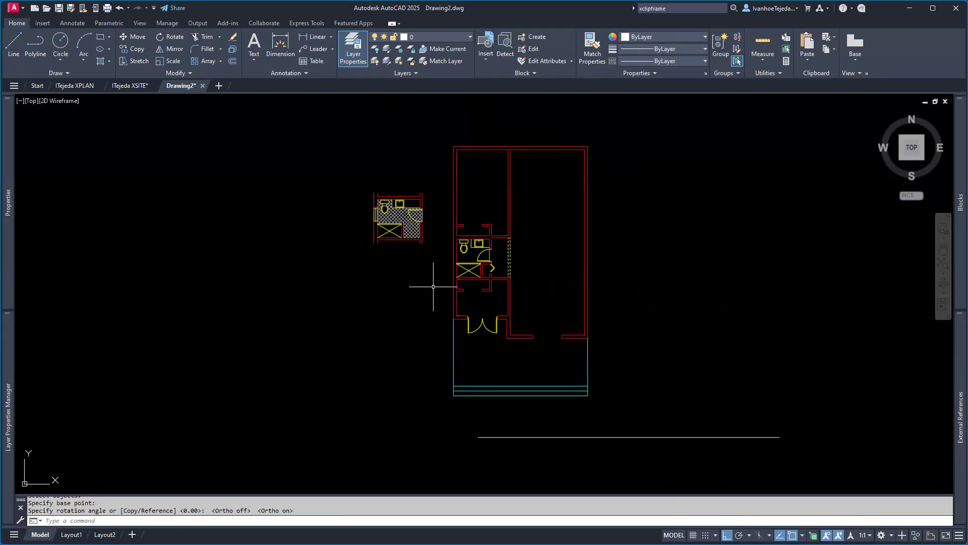
pyautogui.write('xclip')
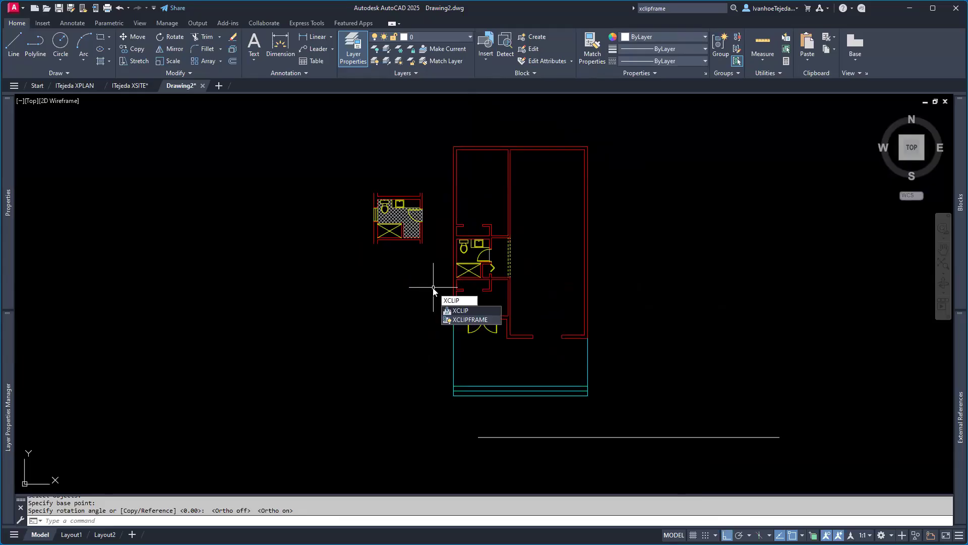
pyautogui.press('Return')
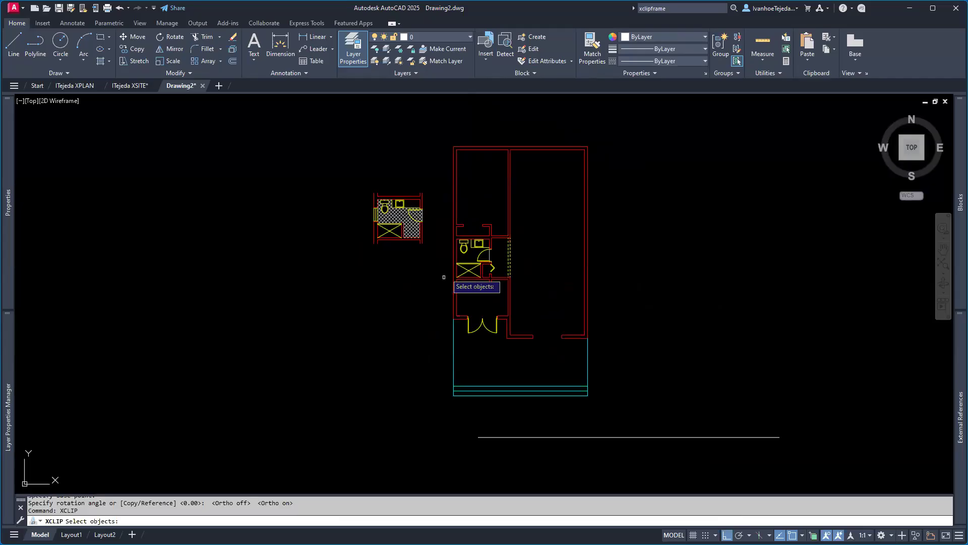
pyautogui.click(453, 262)
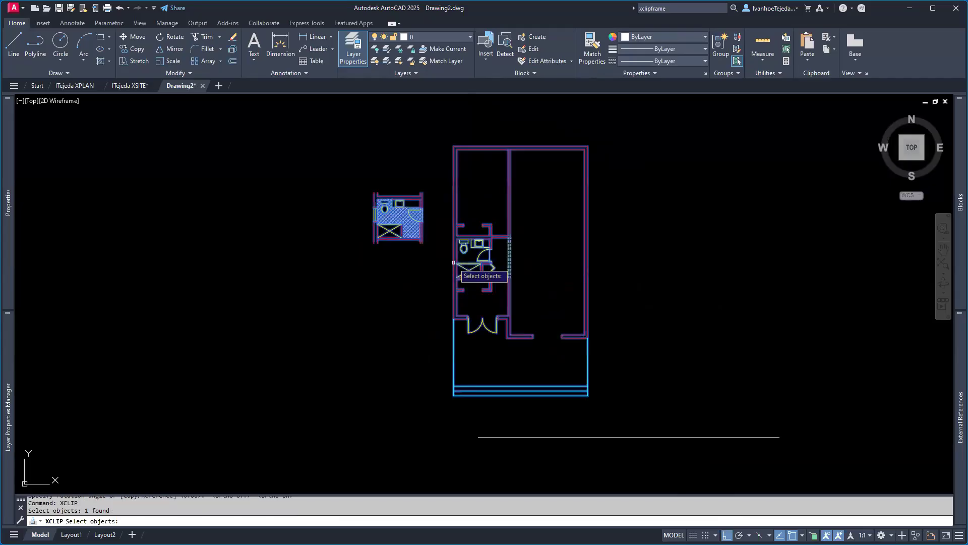
pyautogui.press('Return')
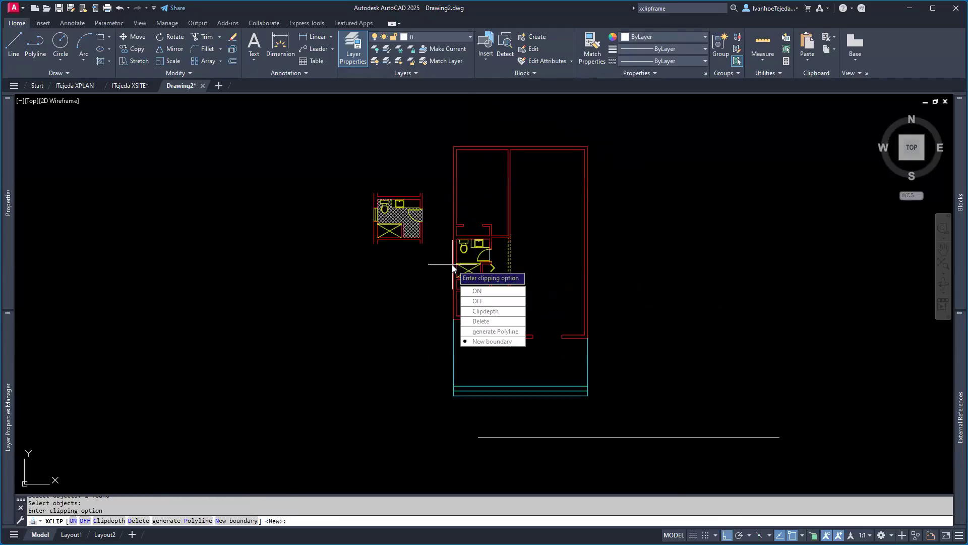
pyautogui.click(485, 341)
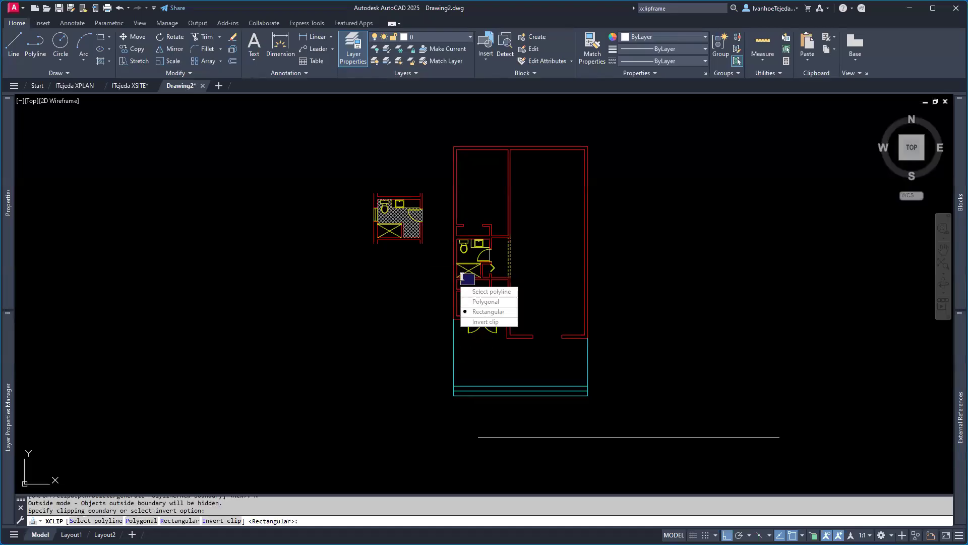
pyautogui.click(488, 312)
pyautogui.click(441, 137)
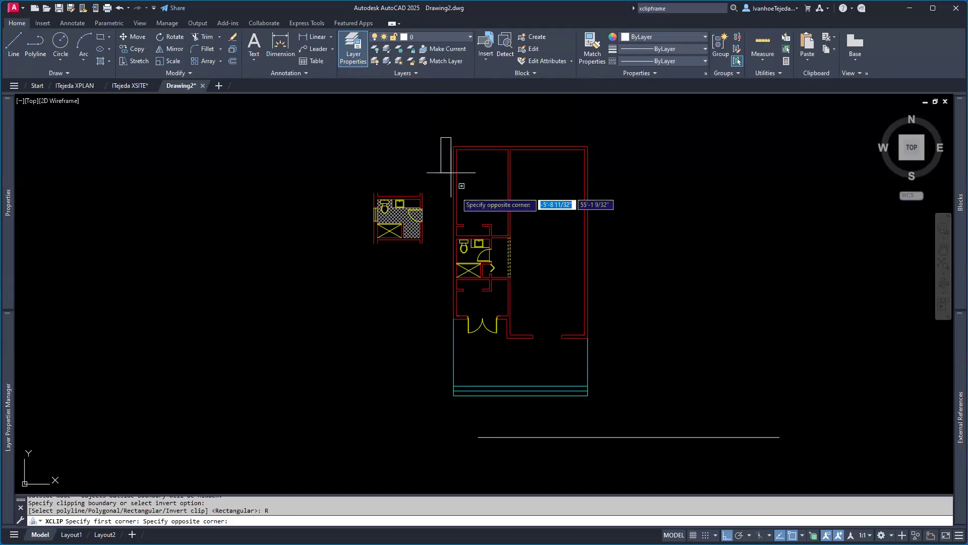
pyautogui.click(605, 406)
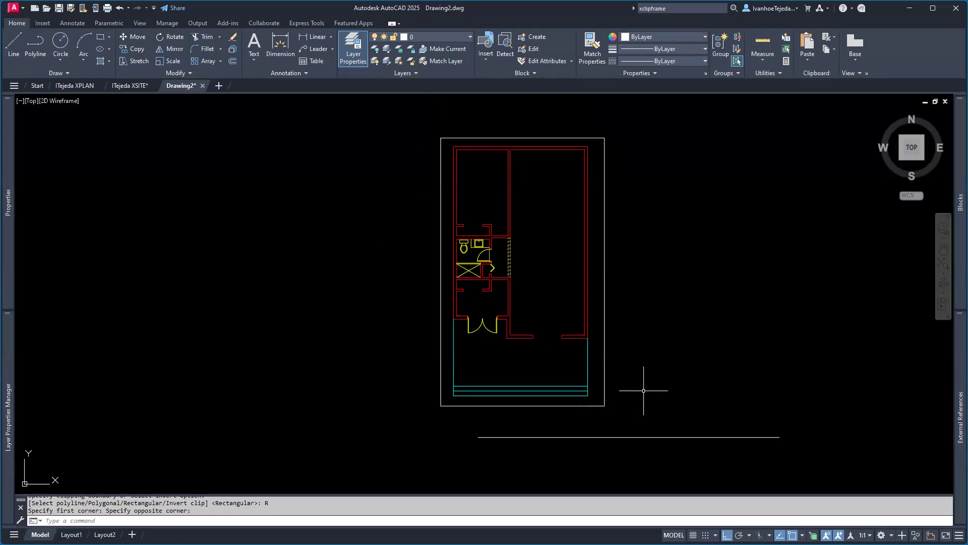
# - Hide the clipping boundary frame by setting XCLIPFRAME to 0
pyautogui.write('xclipfra')
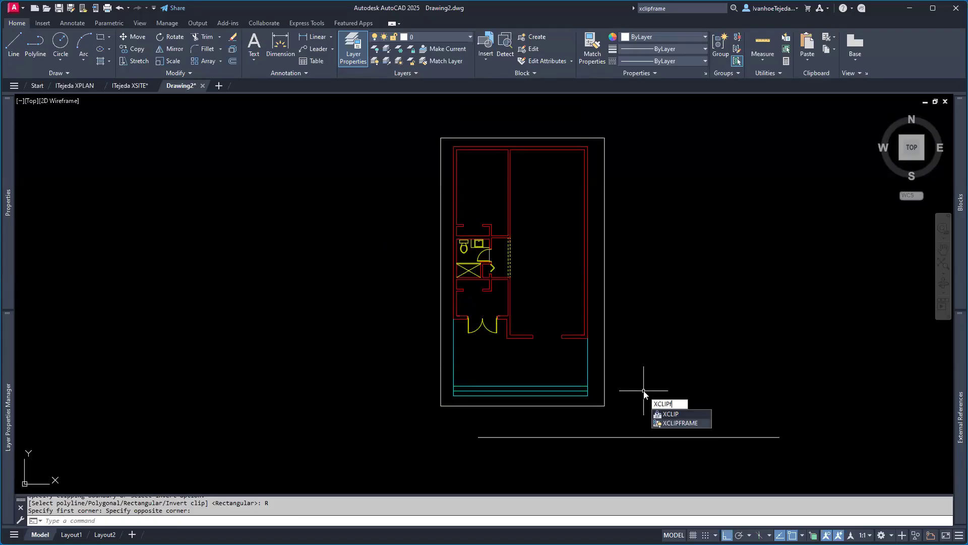
pyautogui.press('Return')
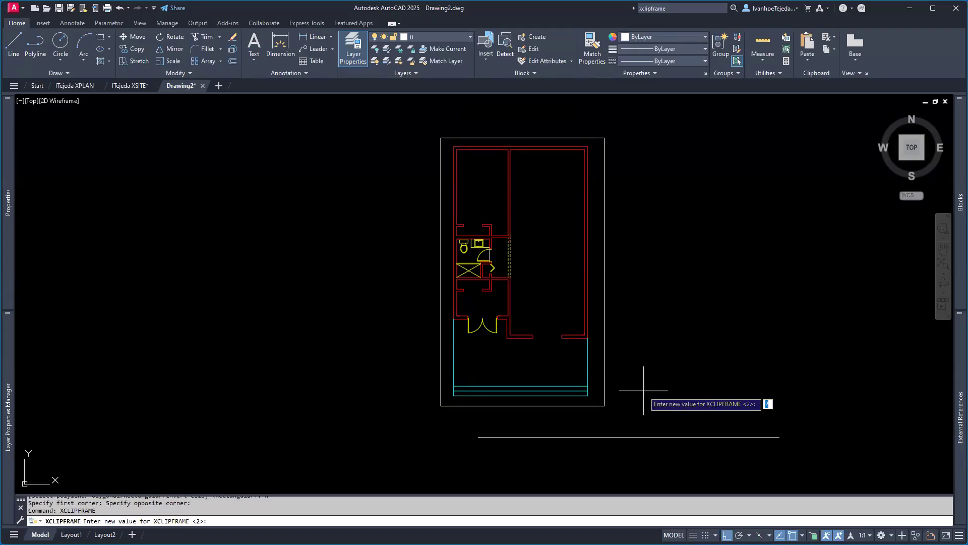
pyautogui.write('0')
pyautogui.press('Return')
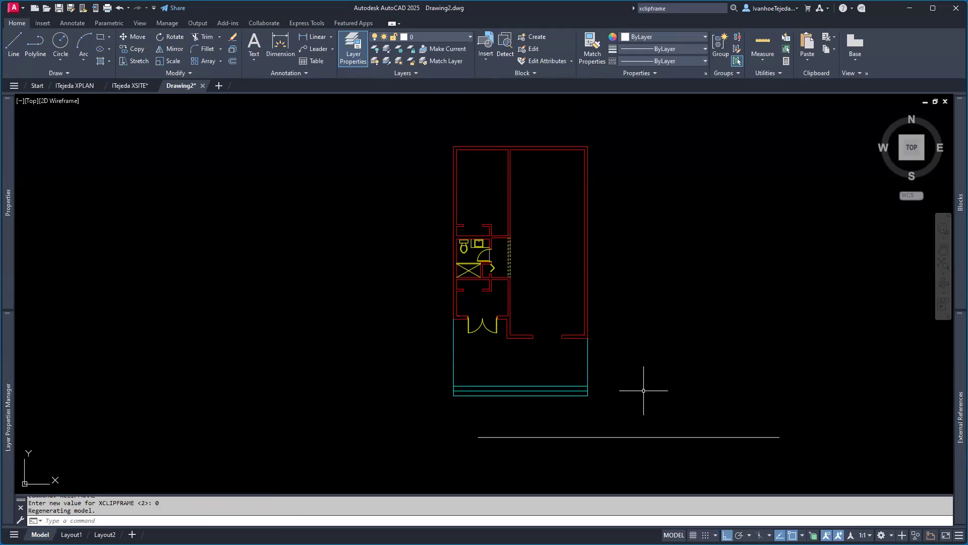
# - Move the clipped plan diagonally up toward the northeast, farther above the horizontal line, with Ortho off
pyautogui.write('m')
pyautogui.press('Return')
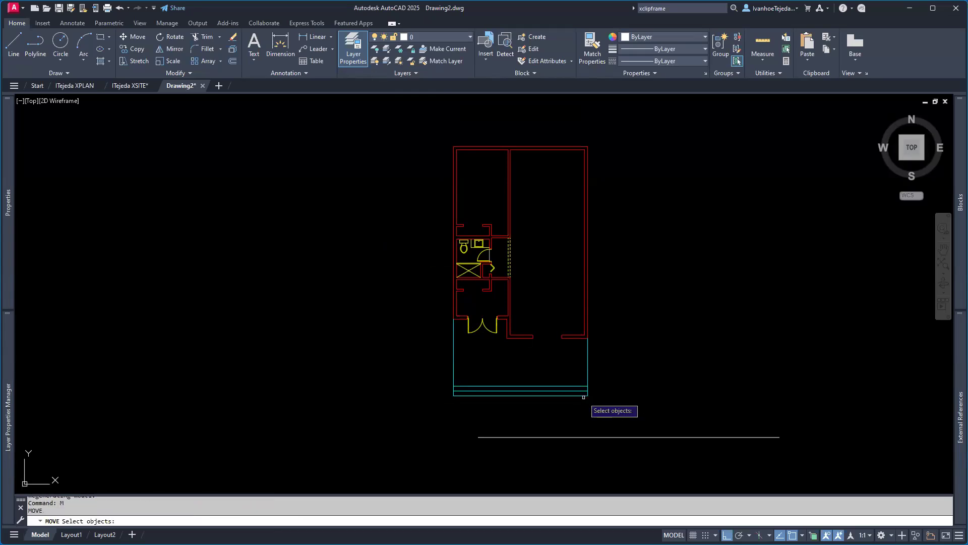
pyautogui.click(588, 396)
pyautogui.press('Return')
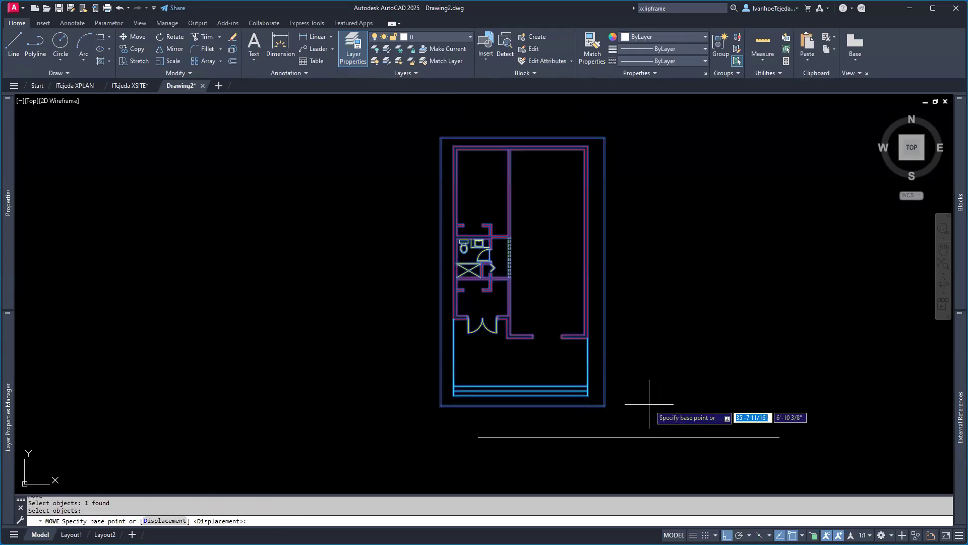
pyautogui.click(650, 404)
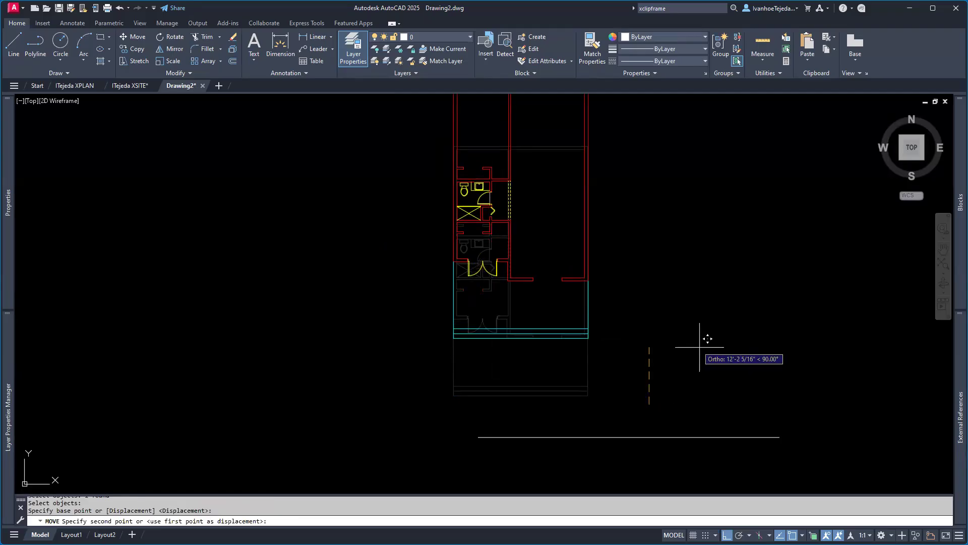
pyautogui.press('F8')
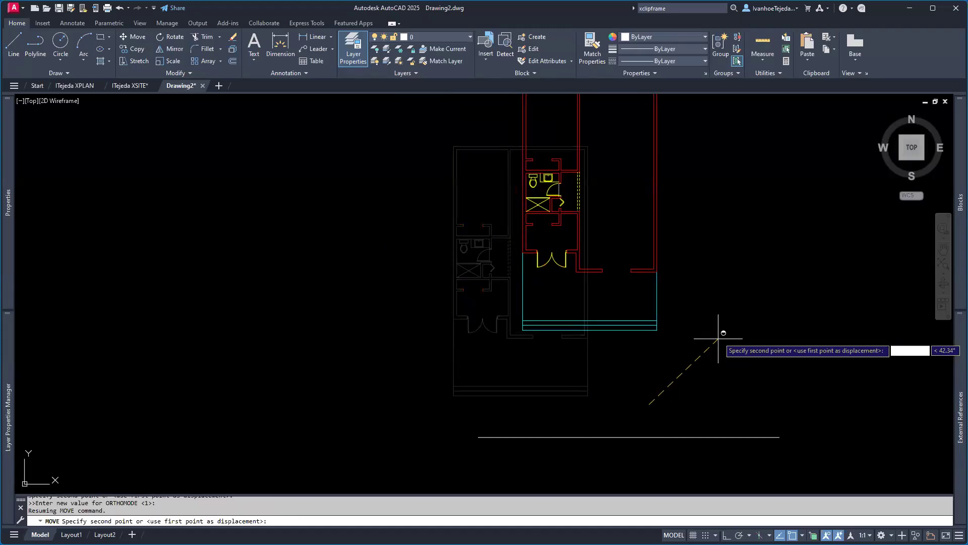
pyautogui.click(741, 319)
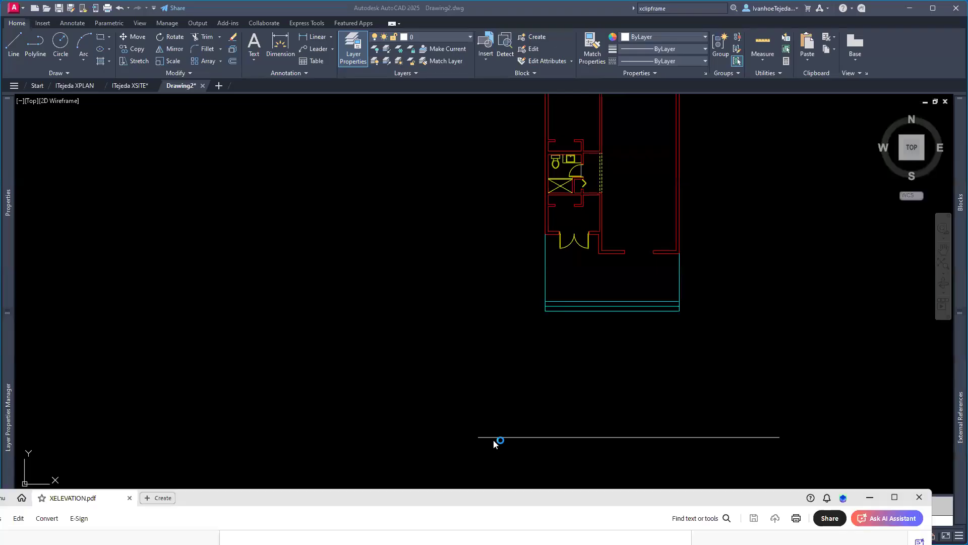
# - Switch to XELEVATION.pdf in Acrobat, enlarge the page and read the drawing instructions and required layer names and colors
pyautogui.moveTo(497, 497); pyautogui.dragTo(504, 1)
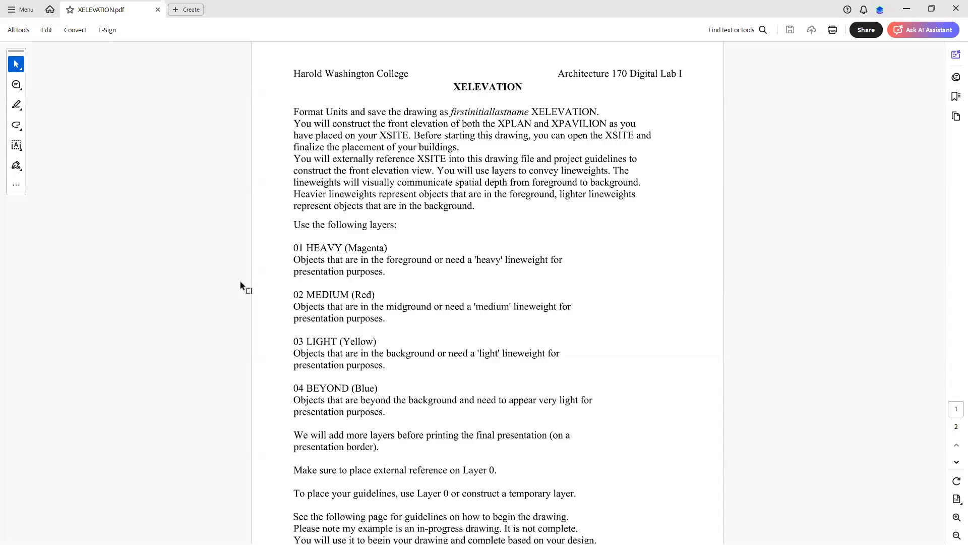
pyautogui.scroll(-3, 240, 280)
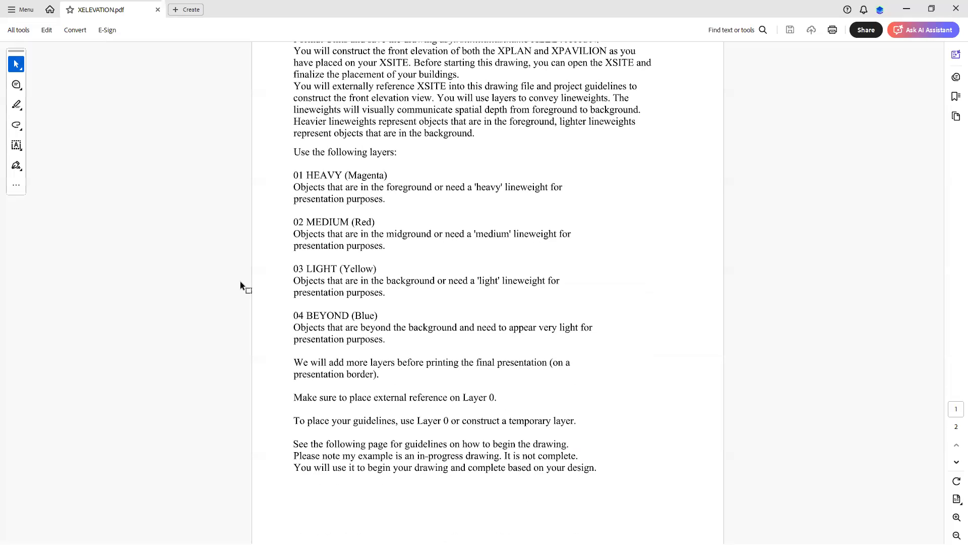
pyautogui.scroll(3, 240, 280)
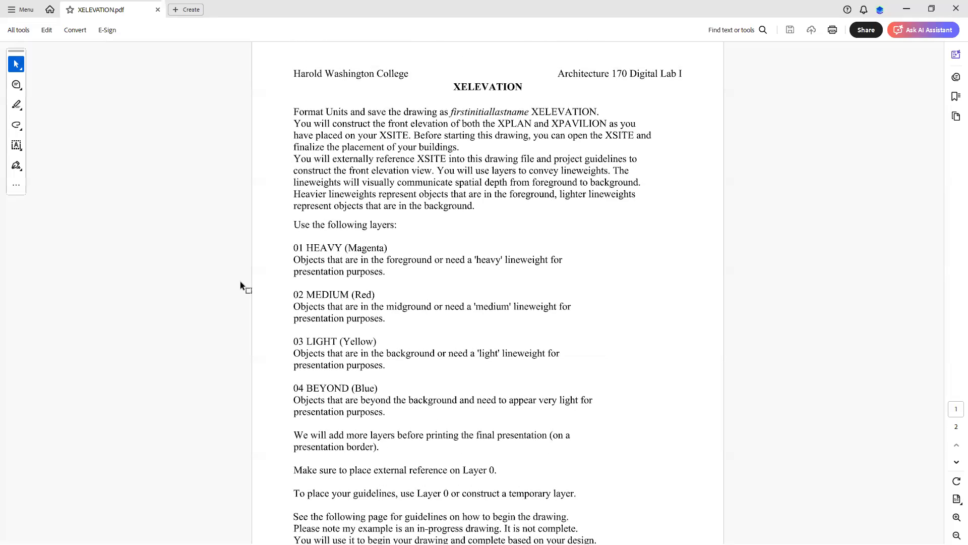
pyautogui.click(957, 517)
pyautogui.scroll(-8, 749, 423)
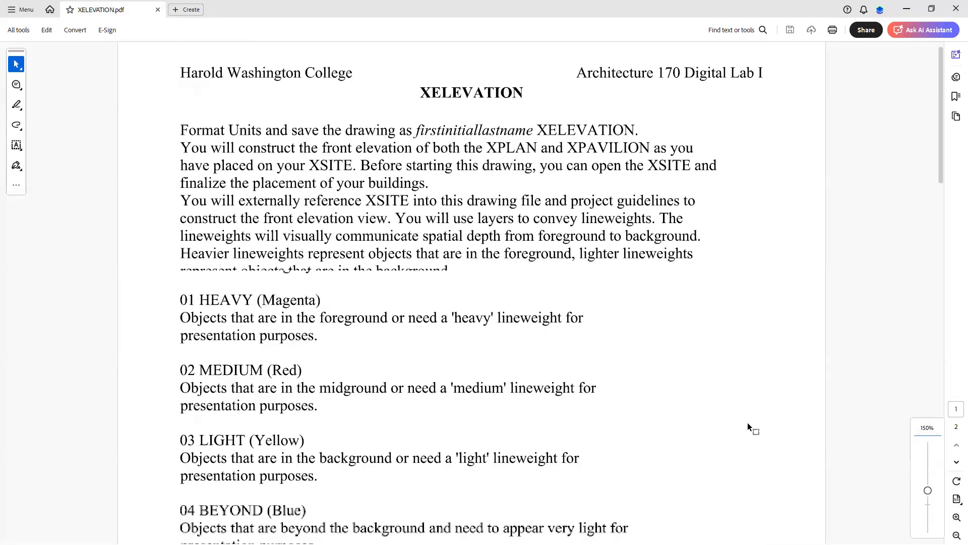
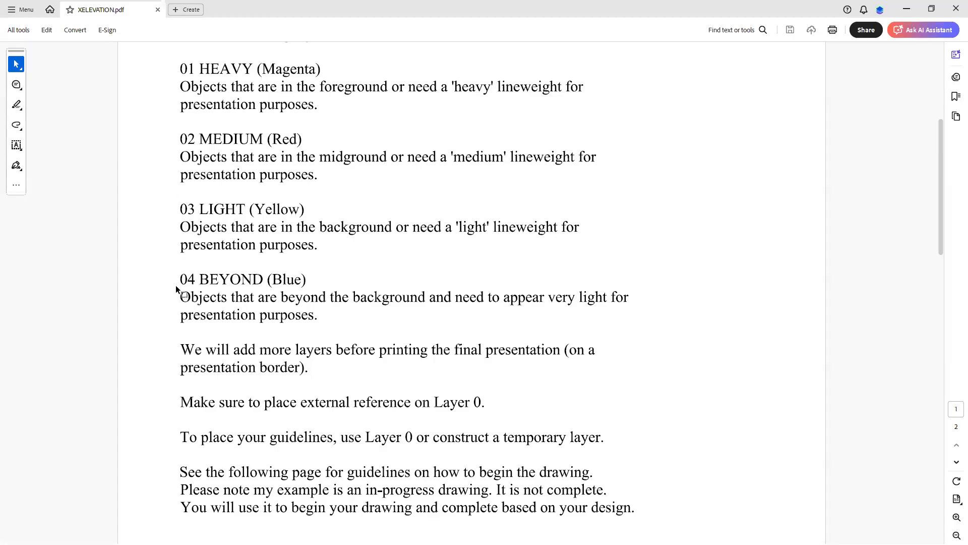
# - Switch back to Drawing2 in AutoCAD and create a layer named 01 HEAVY with the color magenta
pyautogui.doubleClick(323, 11)
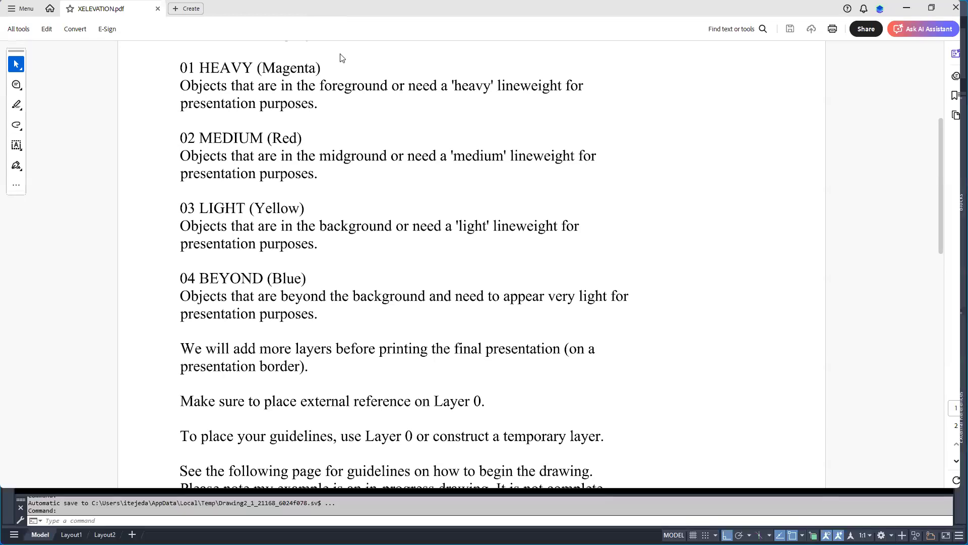
pyautogui.hotkey('alt', 'Tab')
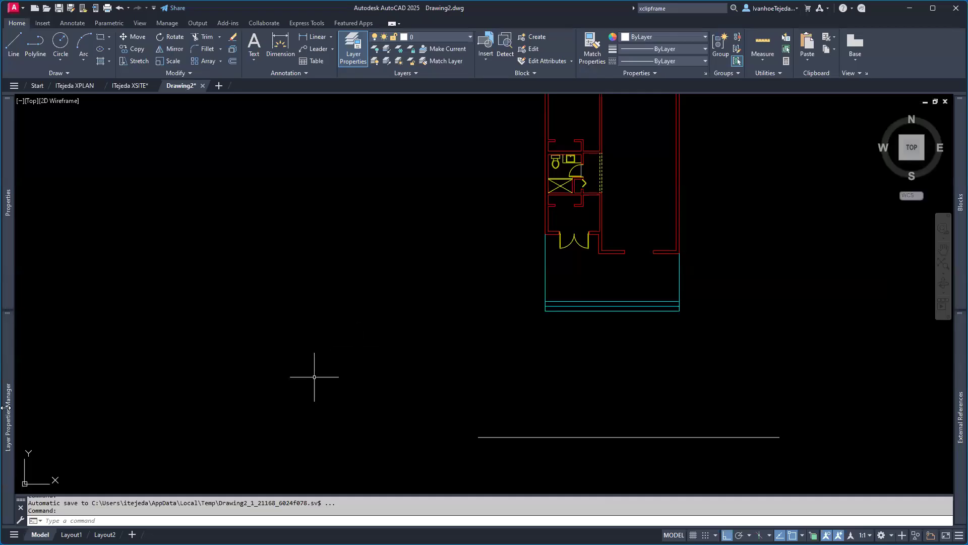
pyautogui.moveTo(6, 409)
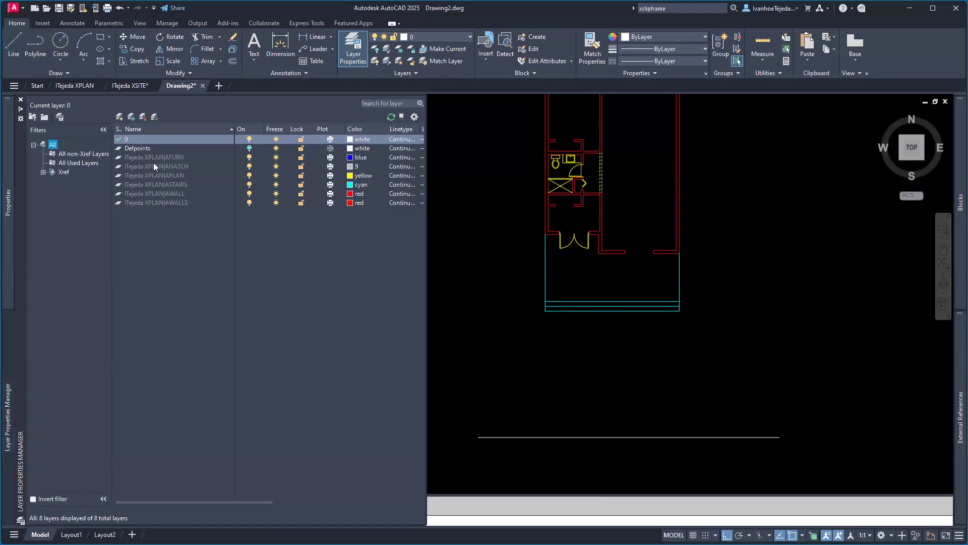
pyautogui.click(119, 117)
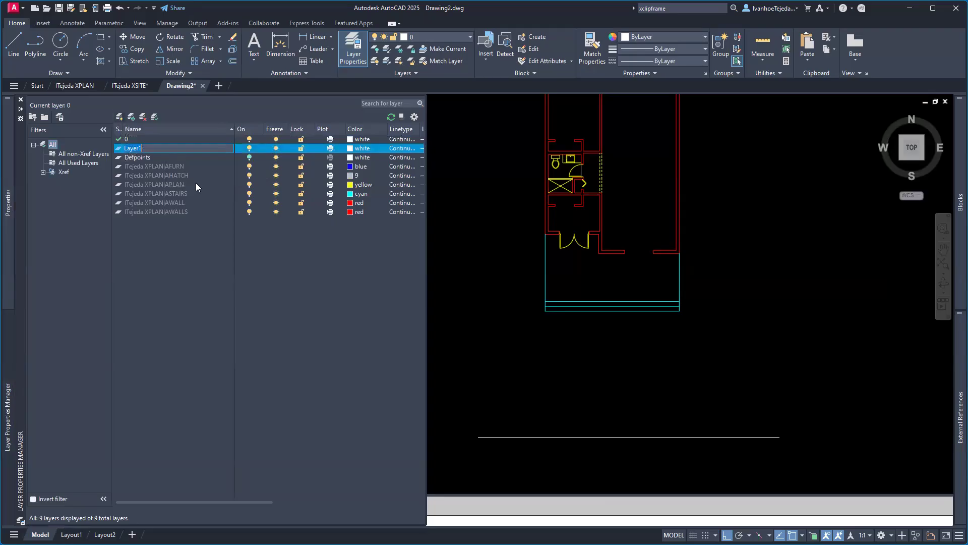
pyautogui.write('01 HEAVY')
pyautogui.click(350, 147)
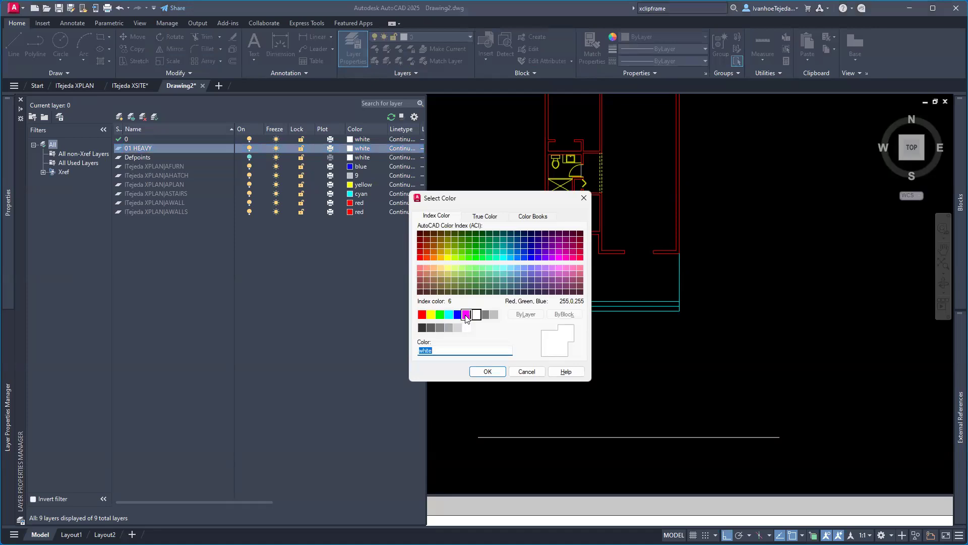
pyautogui.click(467, 315)
pyautogui.click(487, 371)
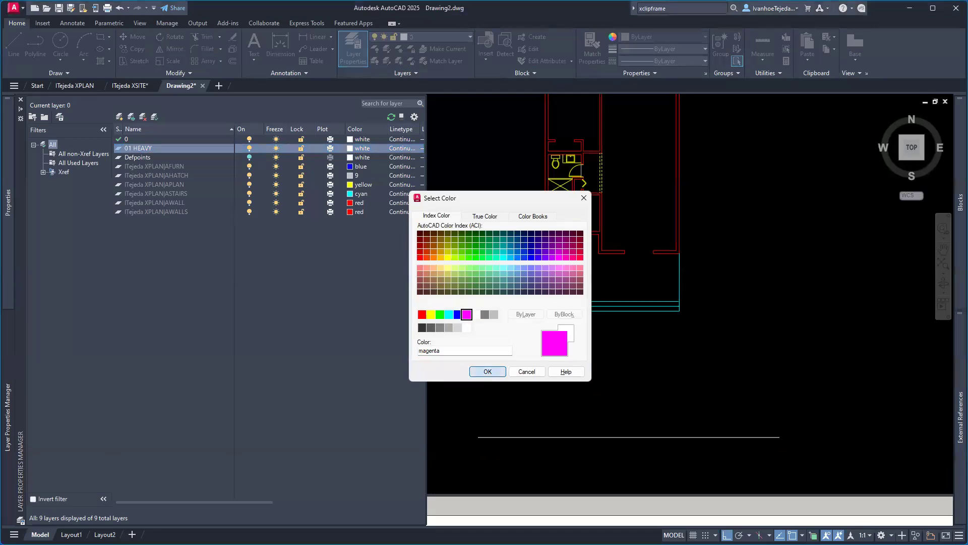
# - Create a layer named 02 MEDIUM and set its color to red
pyautogui.click(121, 120)
pyautogui.write('02 MED')
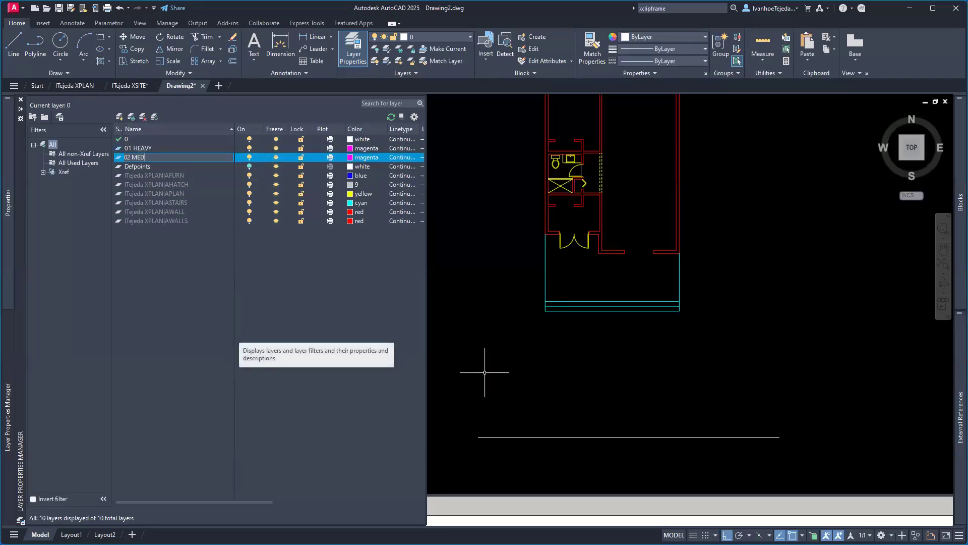
pyautogui.write('IUM')
pyautogui.press('Return')
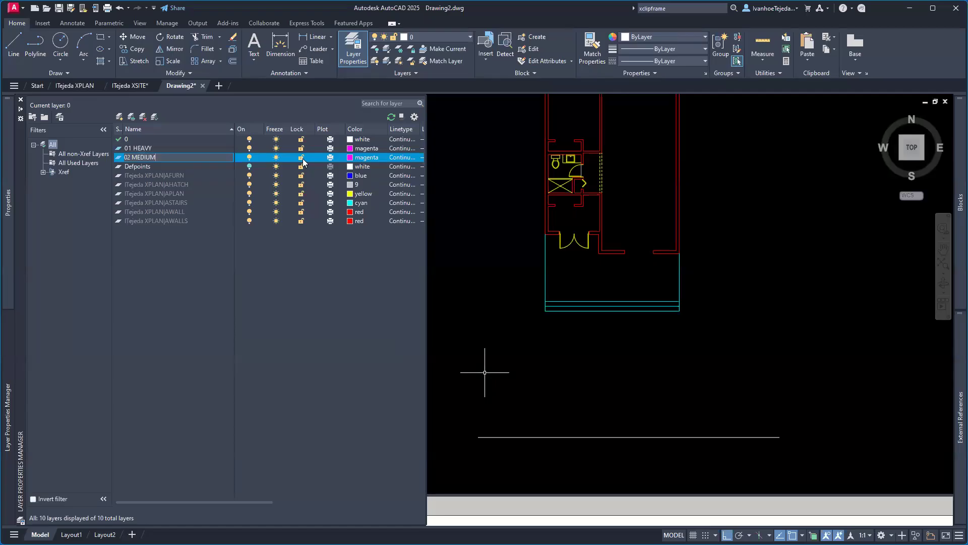
pyautogui.click(352, 157)
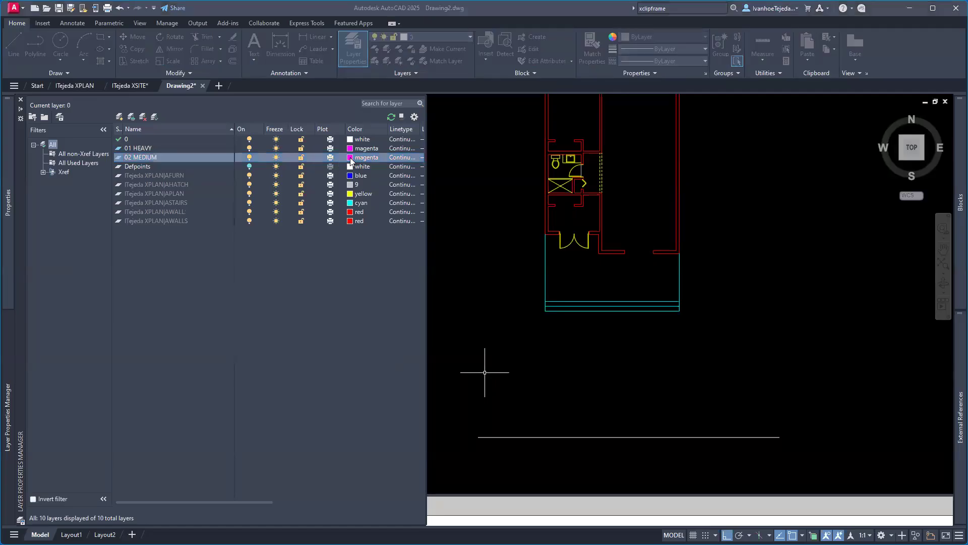
pyautogui.click(421, 314)
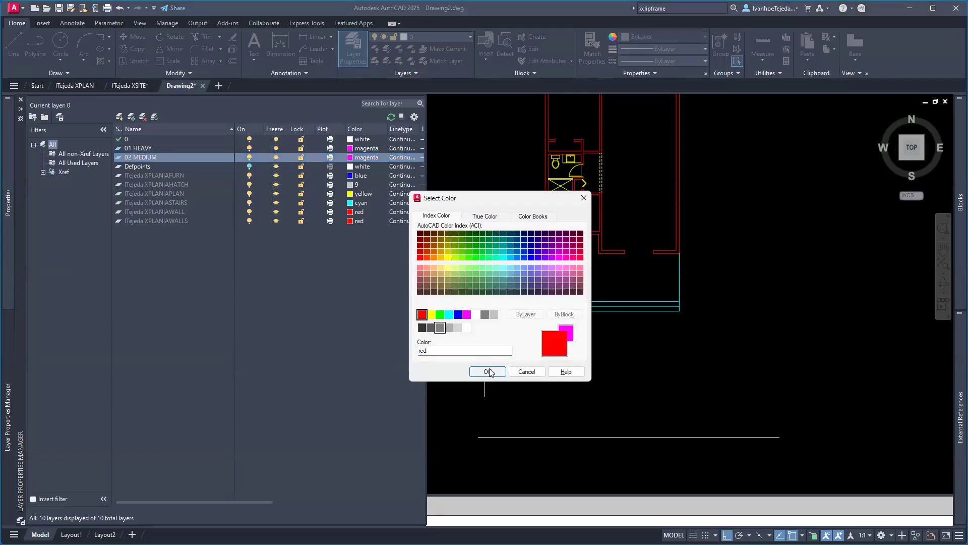
pyautogui.click(488, 372)
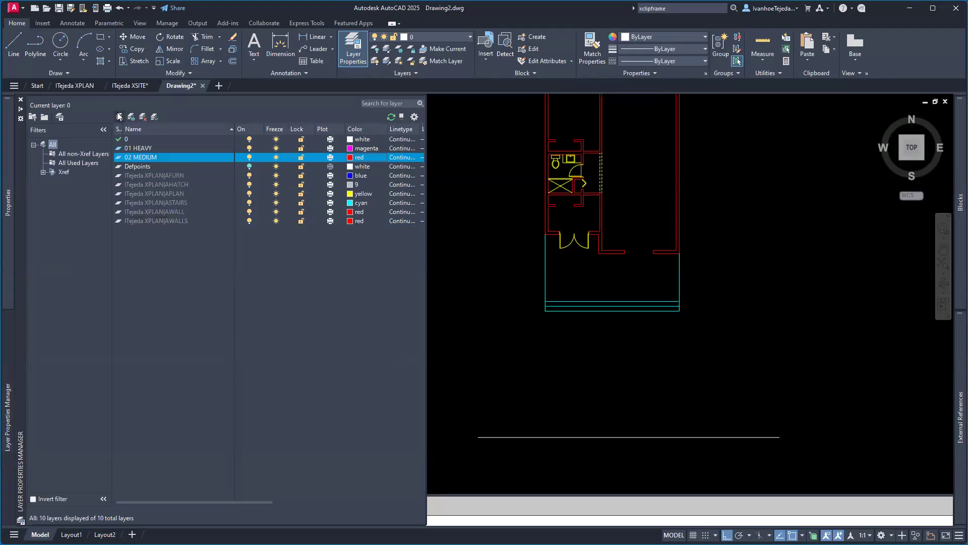
# - Create a layer named 03 LIGHT and set its color to yellow
pyautogui.click(119, 116)
pyautogui.write('03')
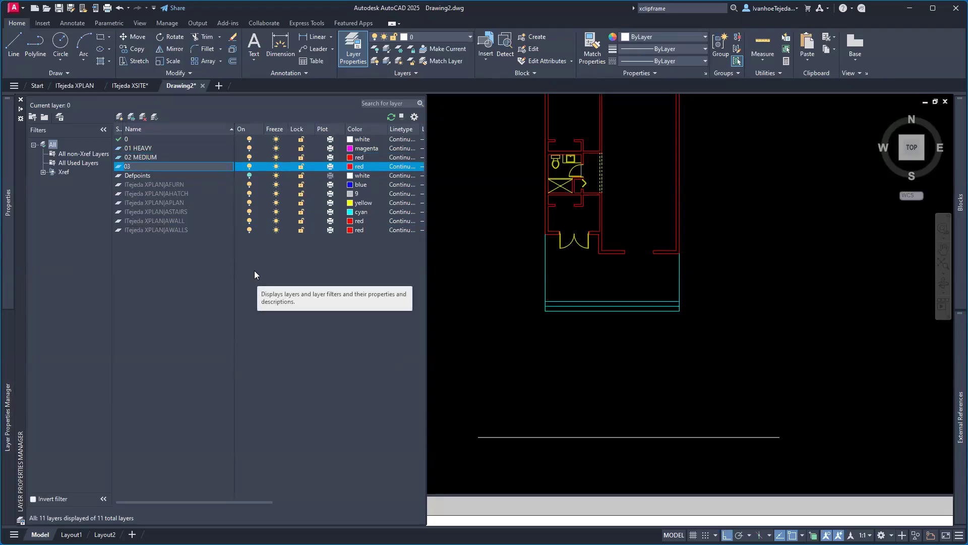
pyautogui.write(' LIGHT')
pyautogui.click(349, 169)
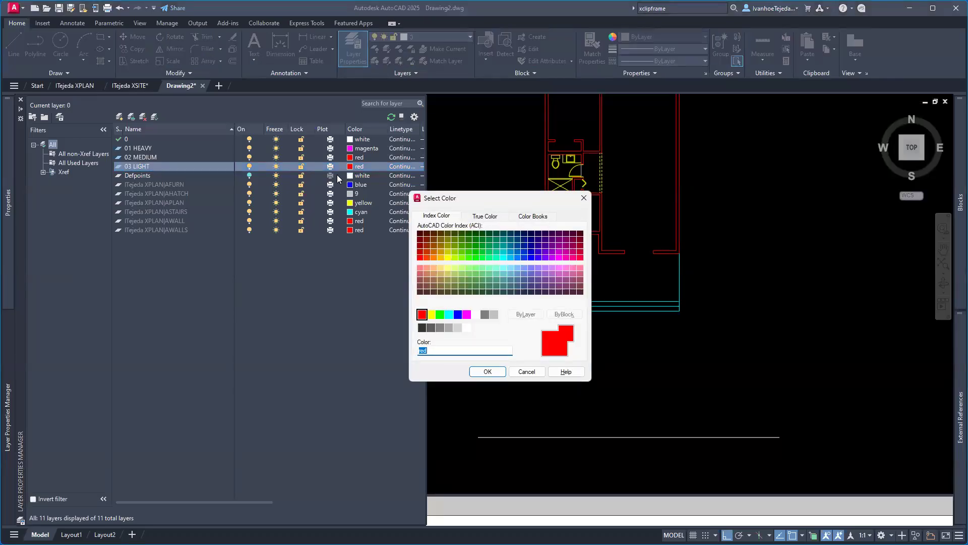
pyautogui.click(430, 314)
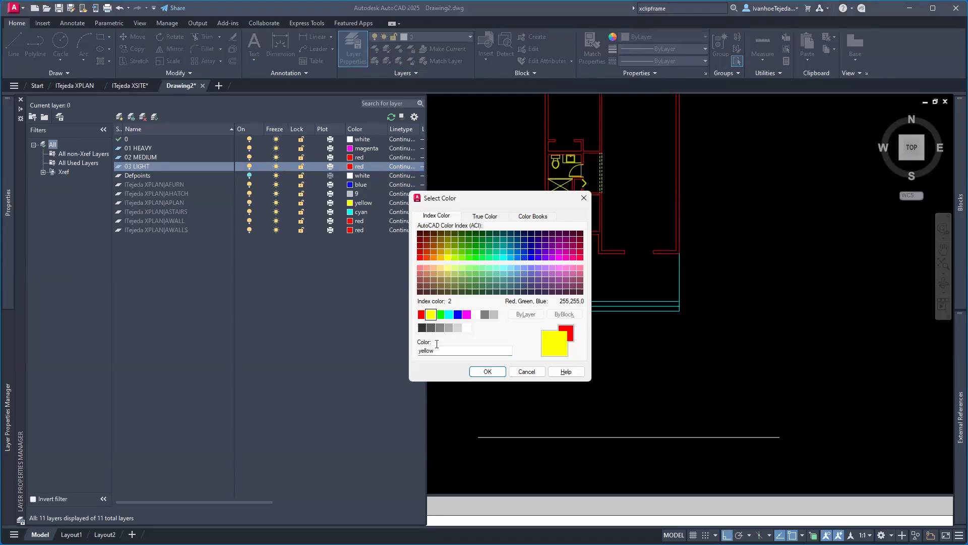
pyautogui.click(491, 373)
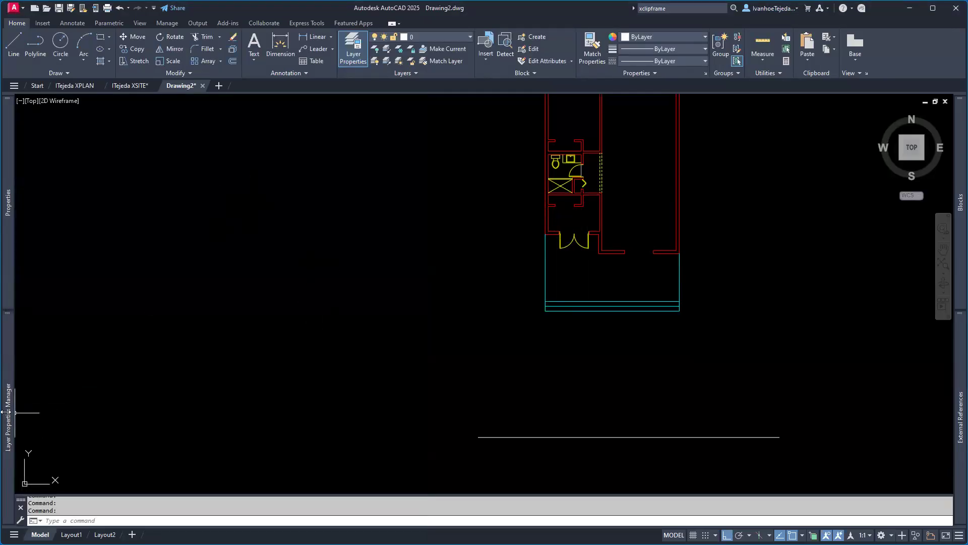
# - Create a layer named 04 BEYOND and set its color to blue
pyautogui.moveTo(9, 399)
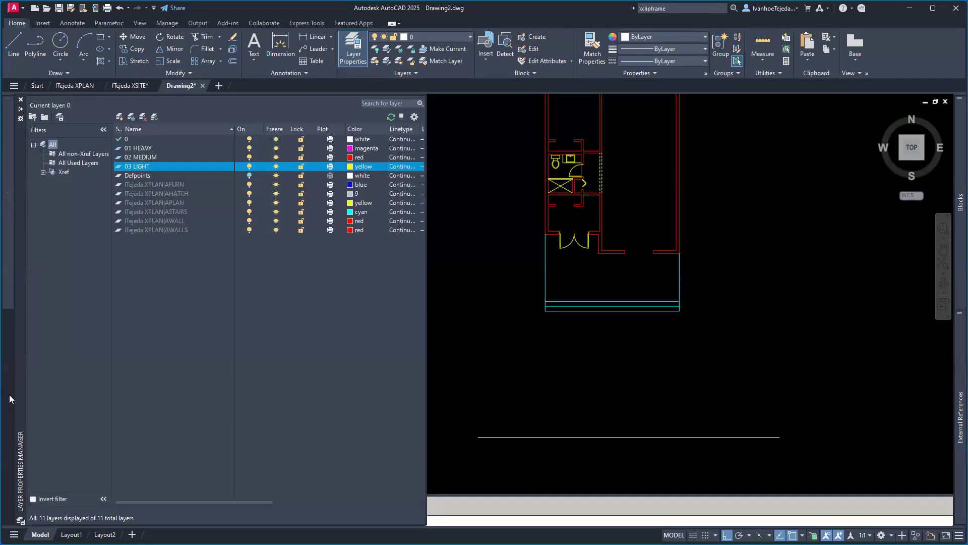
pyautogui.click(119, 116)
pyautogui.write('04 BE')
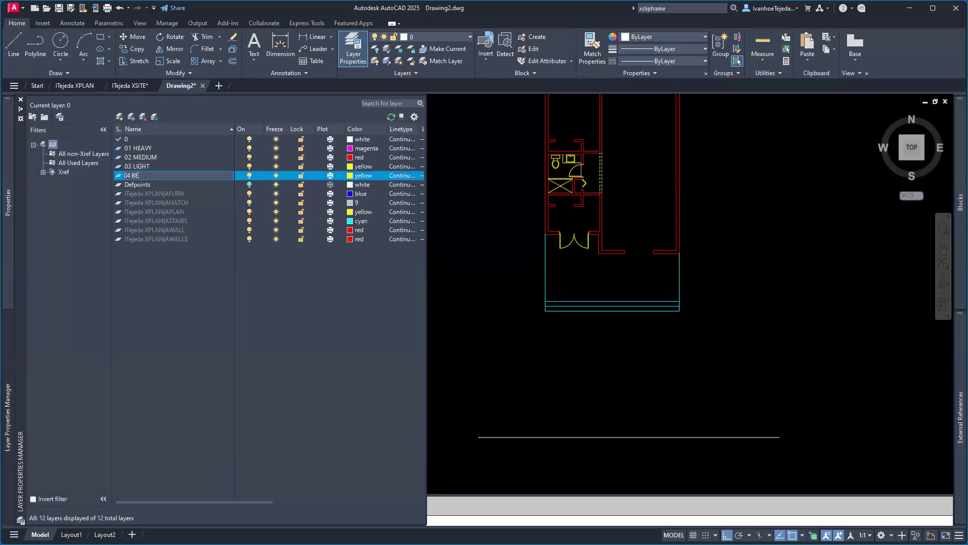
pyautogui.write('YOND')
pyautogui.click(350, 175)
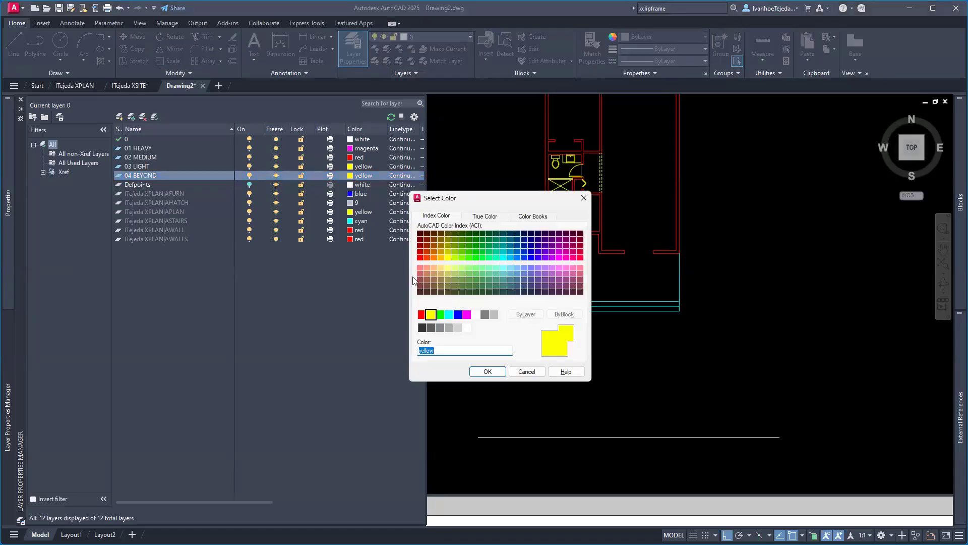
pyautogui.click(458, 314)
pyautogui.click(487, 372)
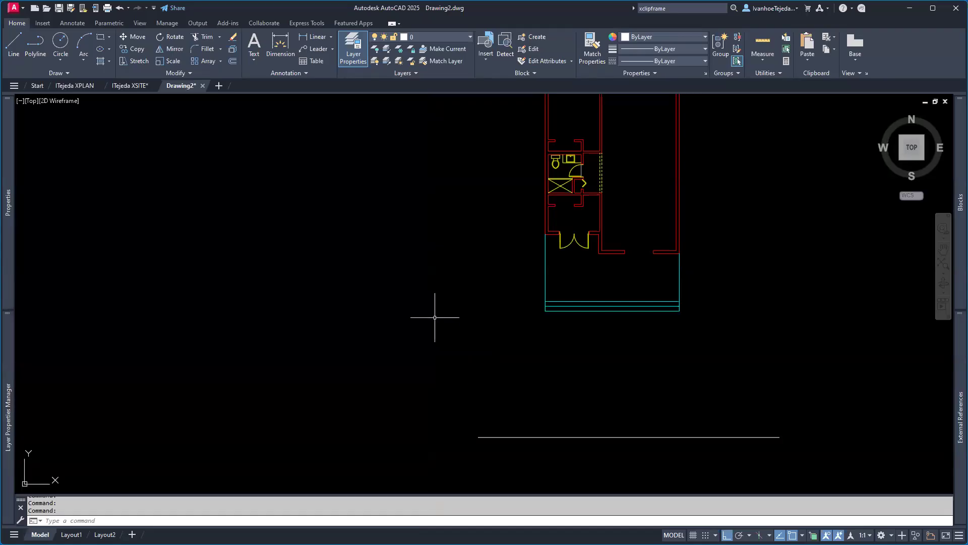
pyautogui.moveTo(623, 322); pyautogui.dragTo(574, 355, button='middle')
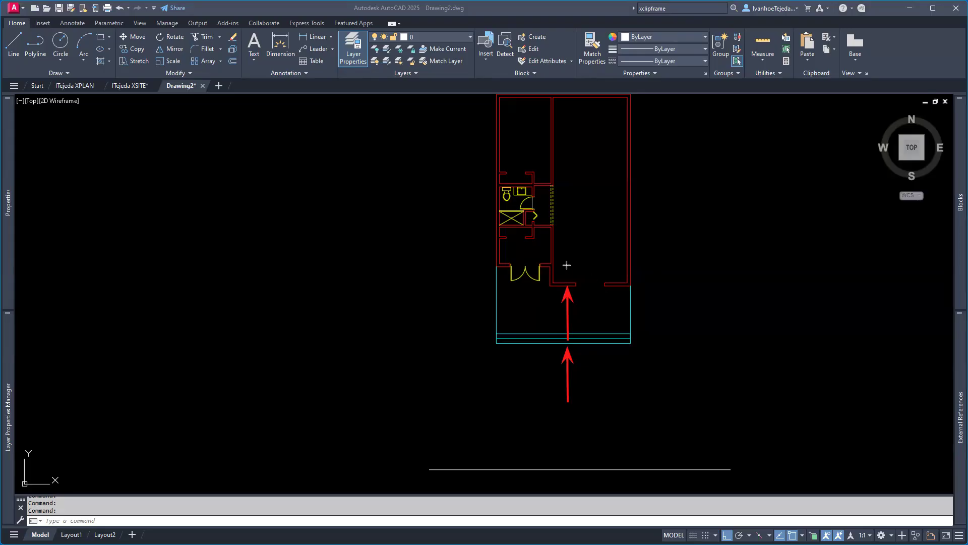
pyautogui.moveTo(483, 265); pyautogui.dragTo(480, 105)
pyautogui.moveTo(325, 379); pyautogui.dragTo(678, 313)
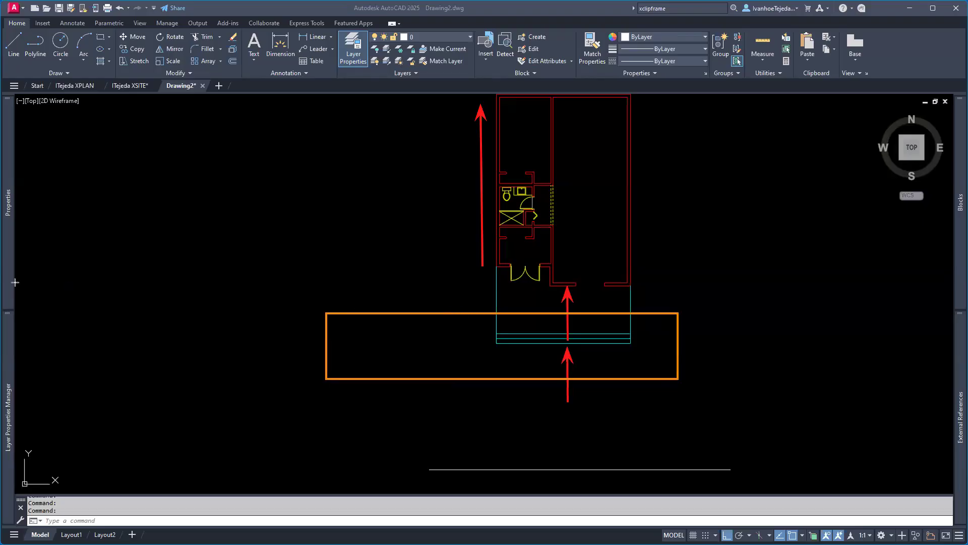
pyautogui.moveTo(388, 367); pyautogui.dragTo(669, 258)
pyautogui.moveTo(389, 252); pyautogui.dragTo(417, 241)
pyautogui.moveTo(584, 174); pyautogui.dragTo(683, 100)
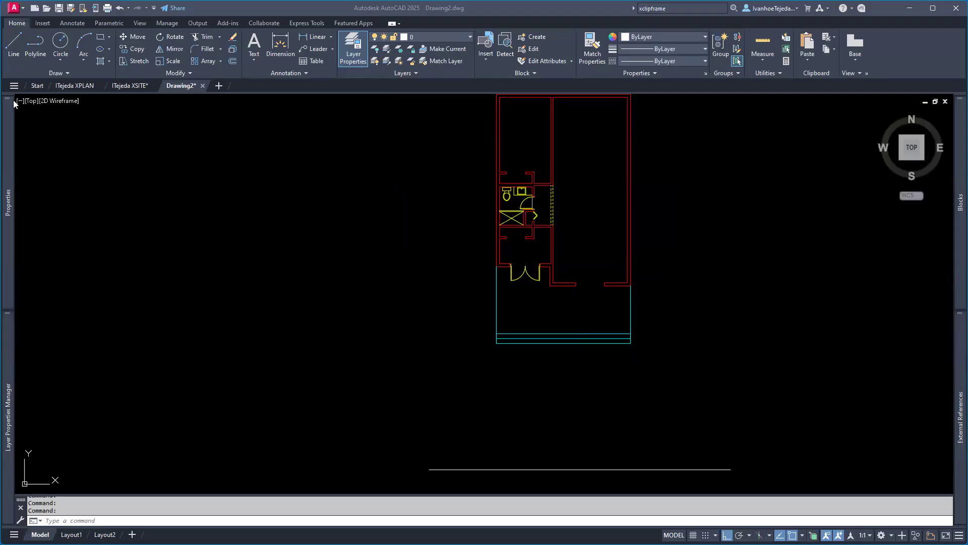
# - Make 01 HEAVY the current layer and draw a vertical line from the front steps' lower-left corner down to the horizontal line
pyautogui.moveTo(10, 416)
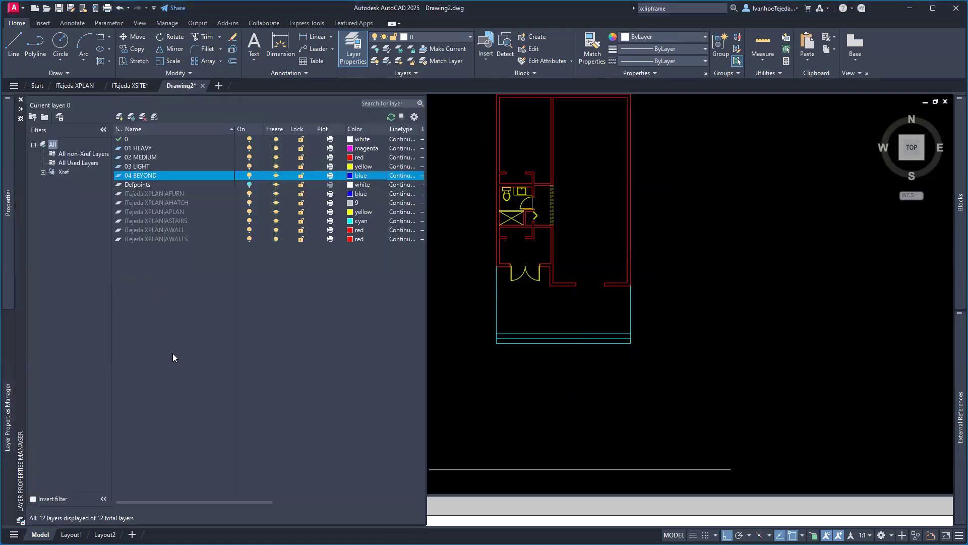
pyautogui.click(141, 149)
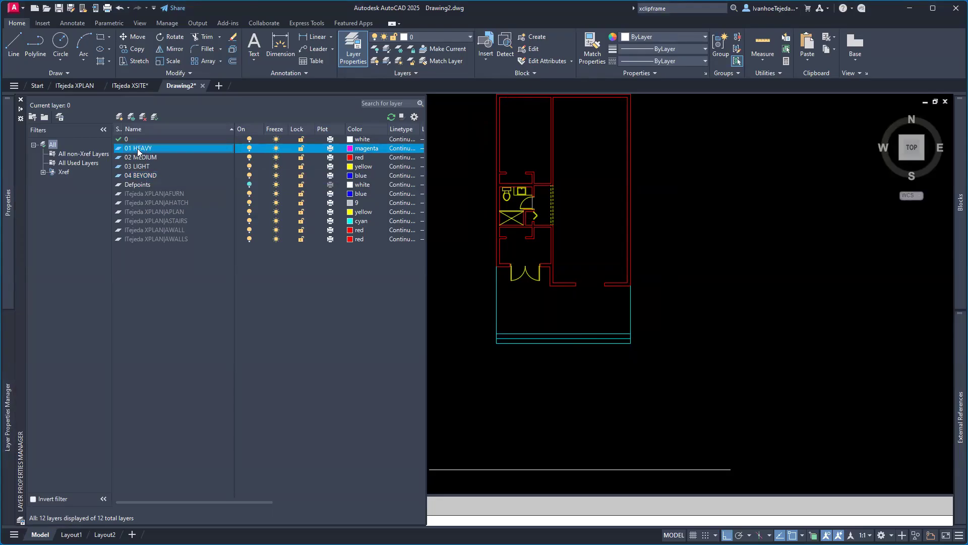
pyautogui.doubleClick(137, 148)
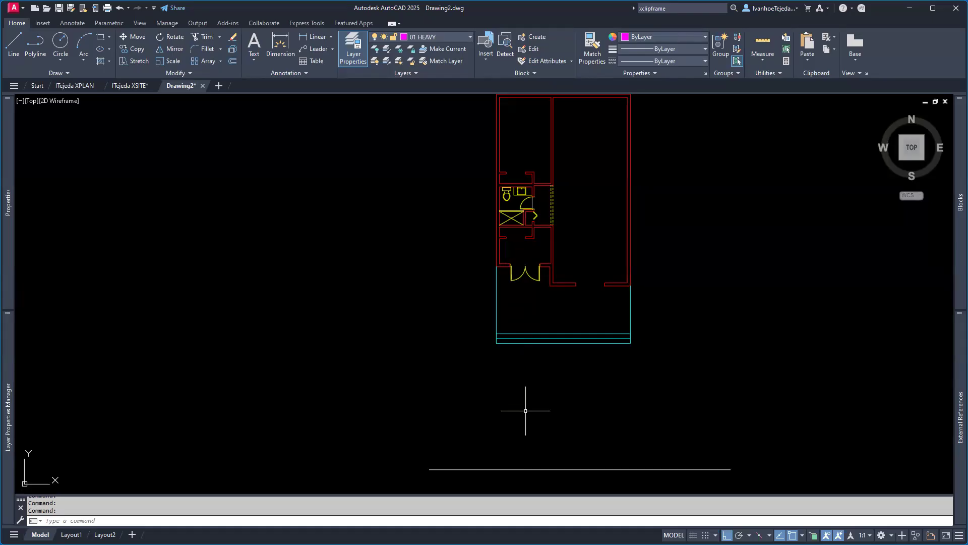
pyautogui.write('L')
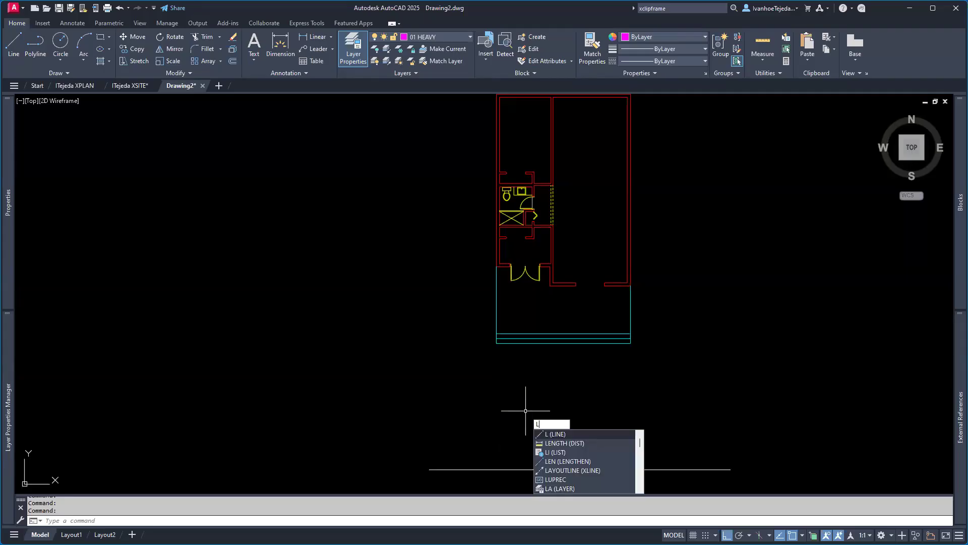
pyautogui.press('Return')
pyautogui.click(497, 344)
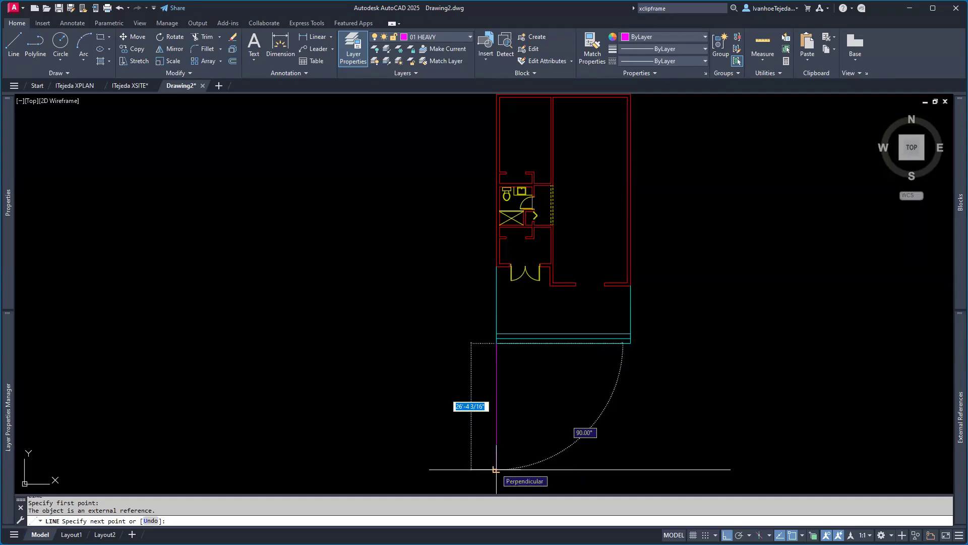
pyautogui.click(496, 470)
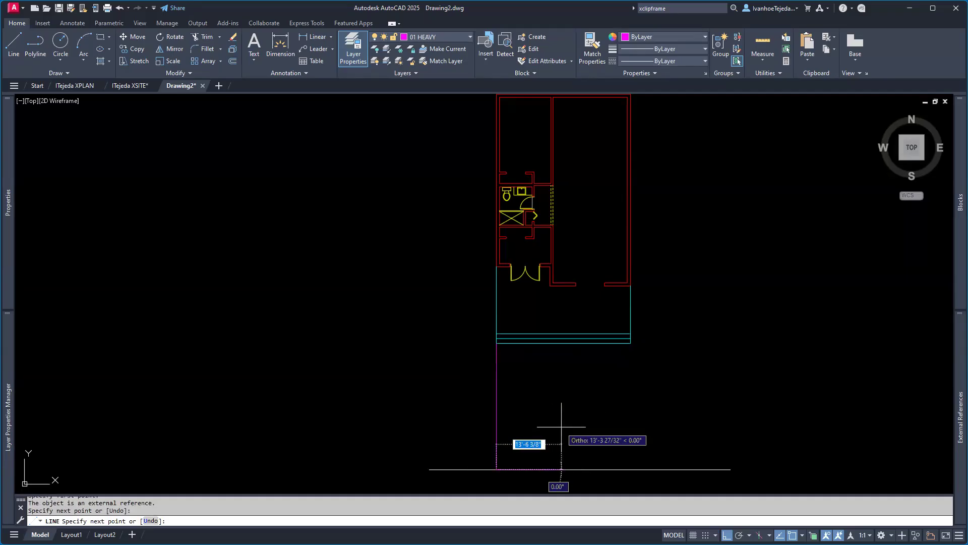
pyautogui.press('Return')
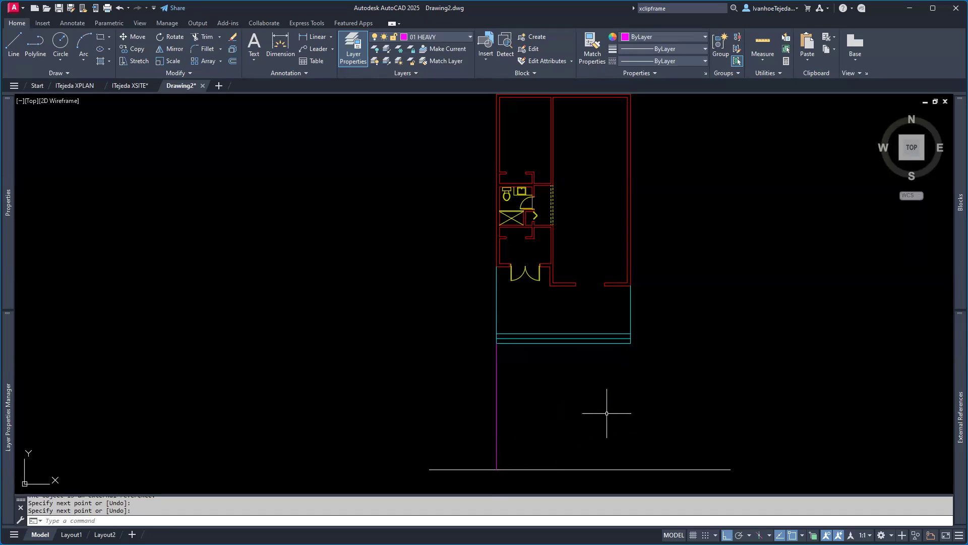
# - Draw a vertical line from the front steps' lower-right corner down to the horizontal line
pyautogui.write('l')
pyautogui.press('Return')
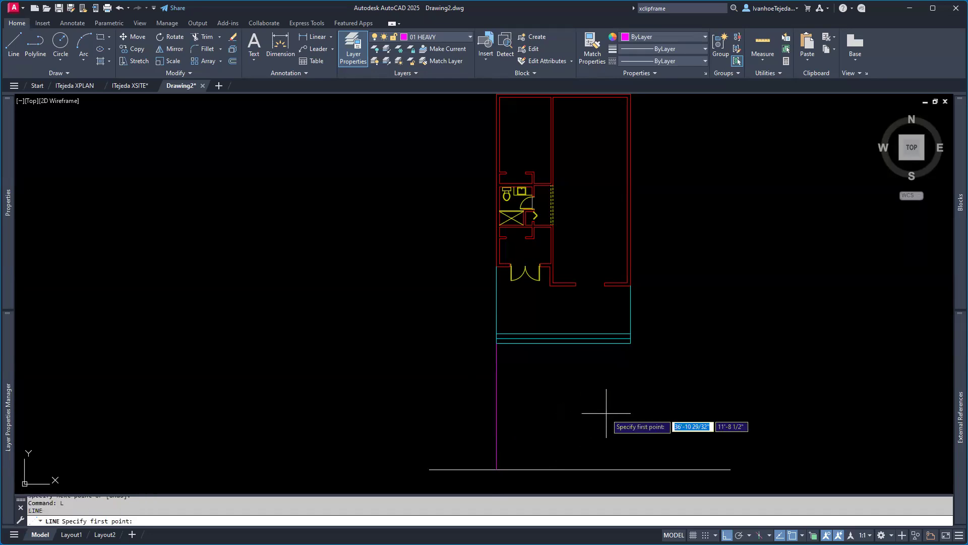
pyautogui.click(631, 343)
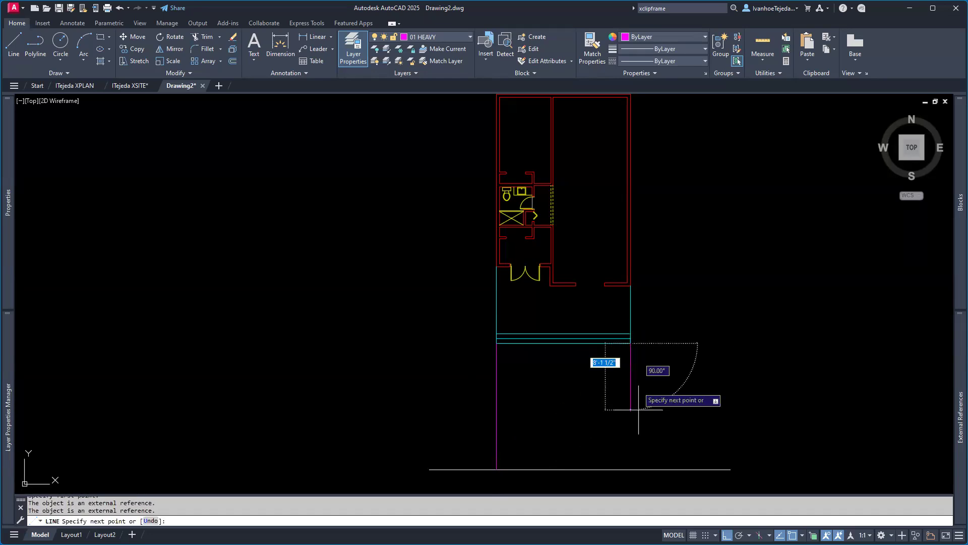
pyautogui.click(631, 470)
pyautogui.press('Return')
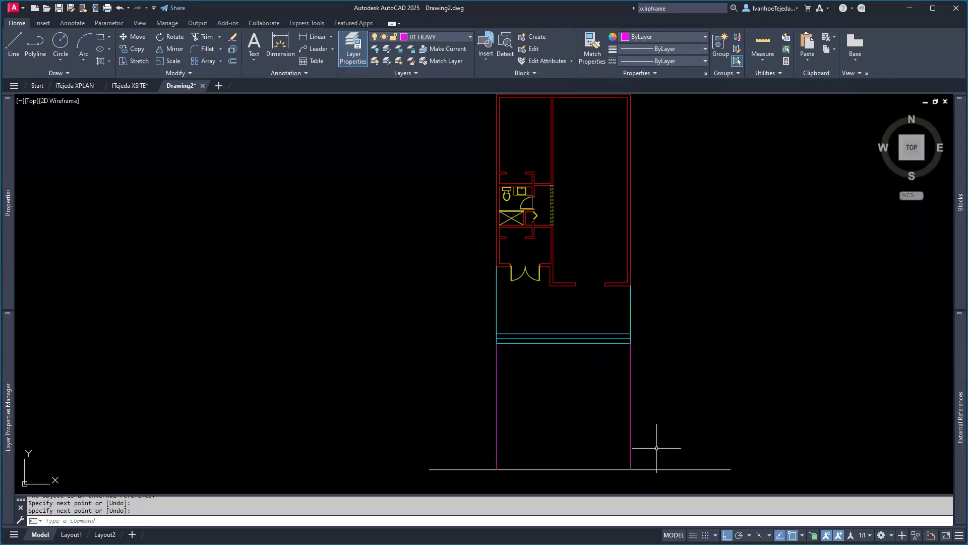
# - Create a layer named GUIDES with color 8 and make it the current layer
pyautogui.moveTo(684, 425); pyautogui.dragTo(677, 395, button='middle')
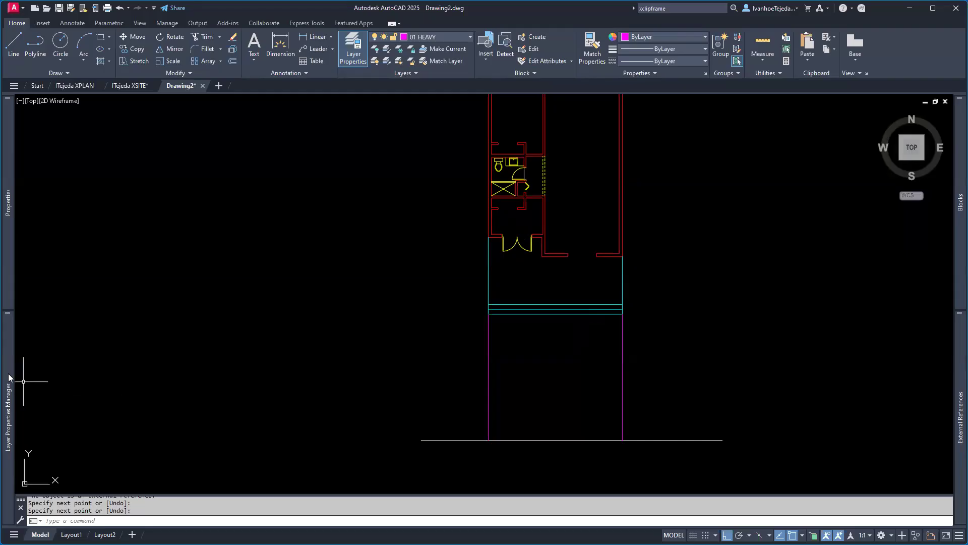
pyautogui.moveTo(8, 378)
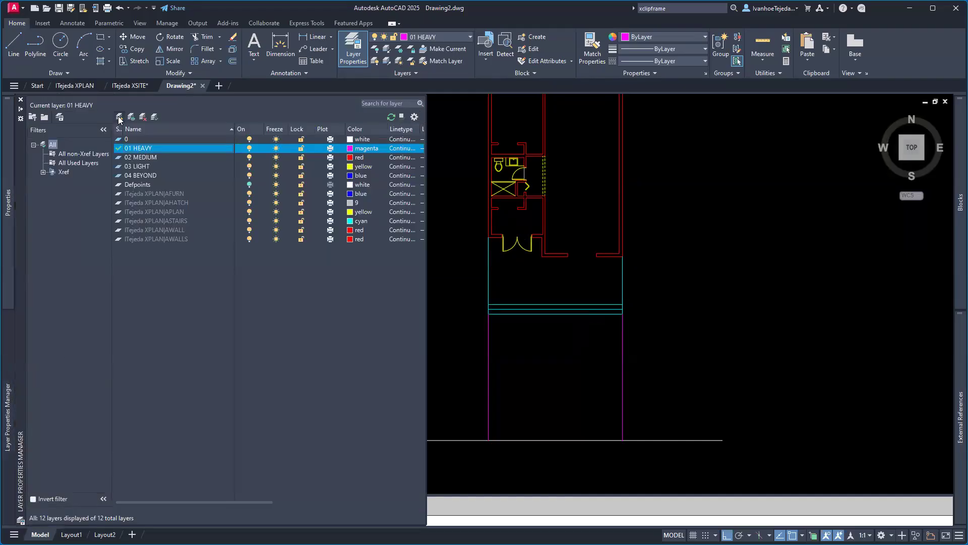
pyautogui.hotkey('alt', 'n')
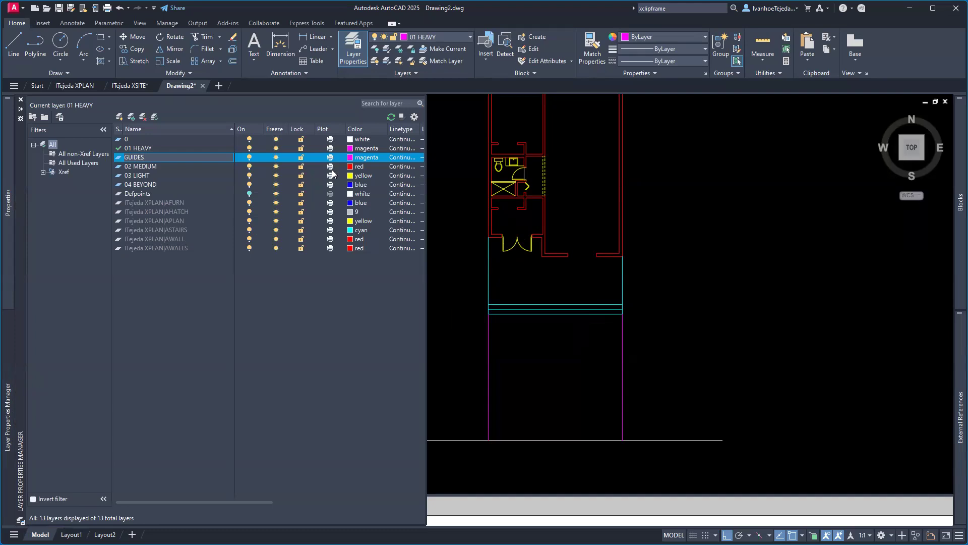
pyautogui.click(350, 160)
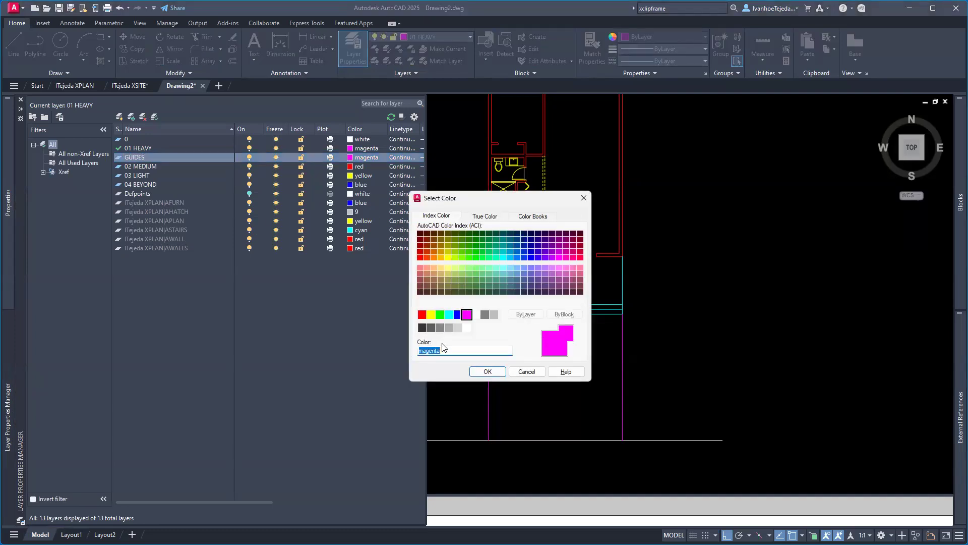
pyautogui.click(484, 316)
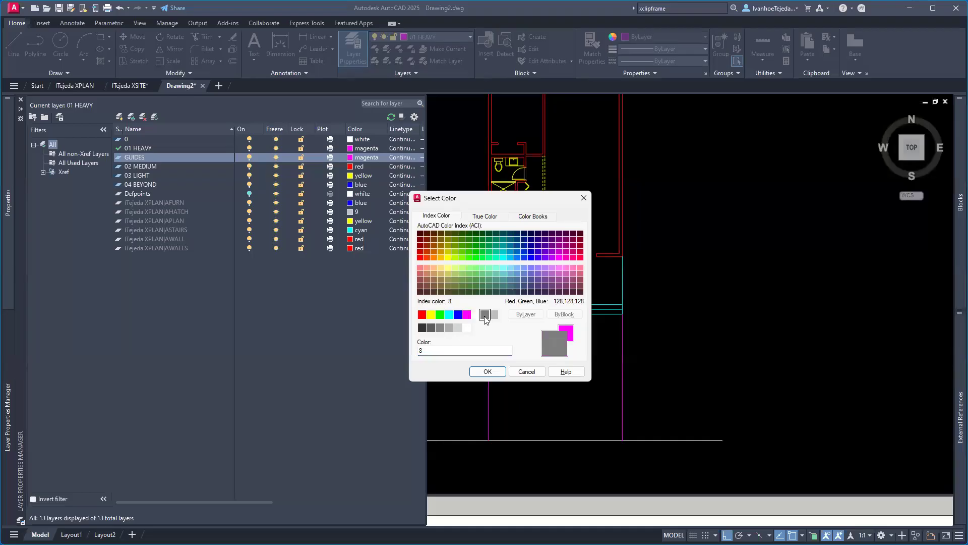
pyautogui.click(487, 371)
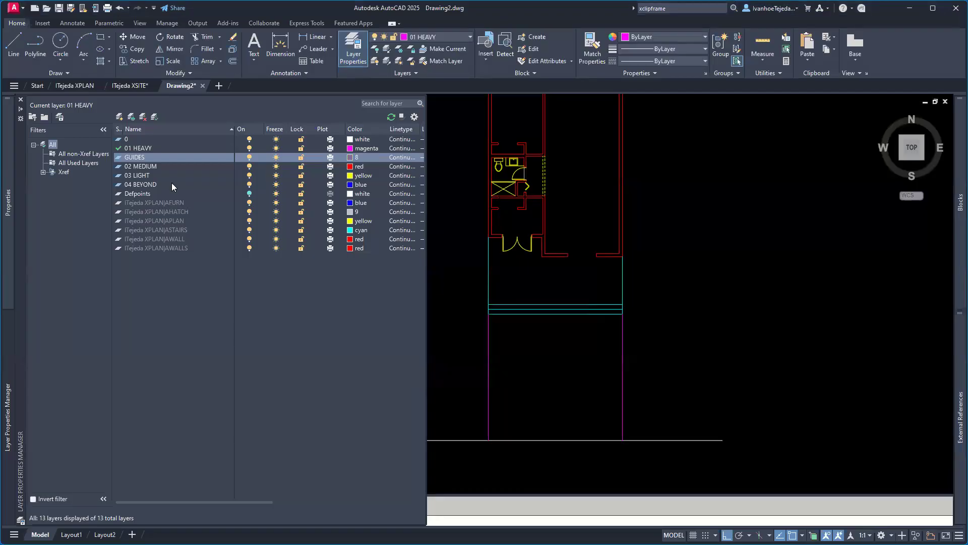
pyautogui.click(121, 157)
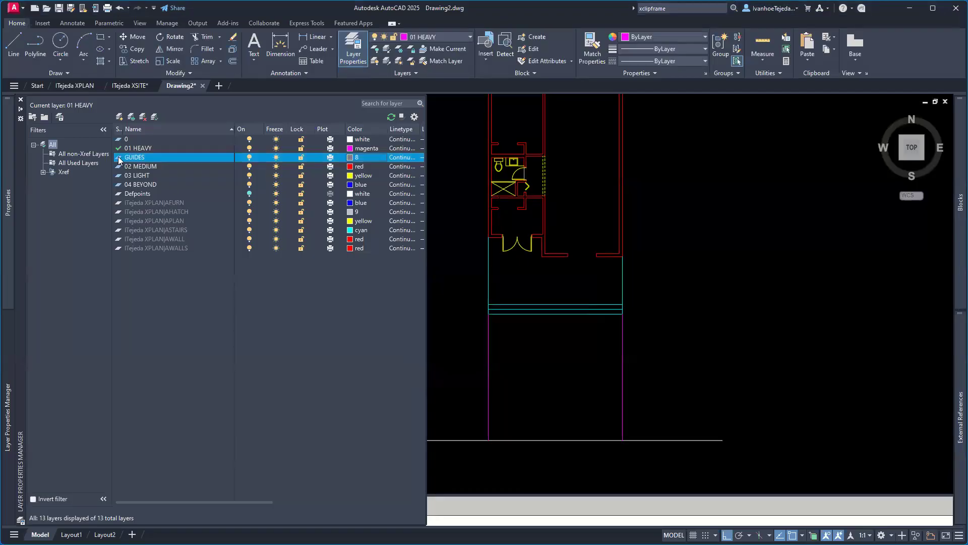
pyautogui.doubleClick(120, 158)
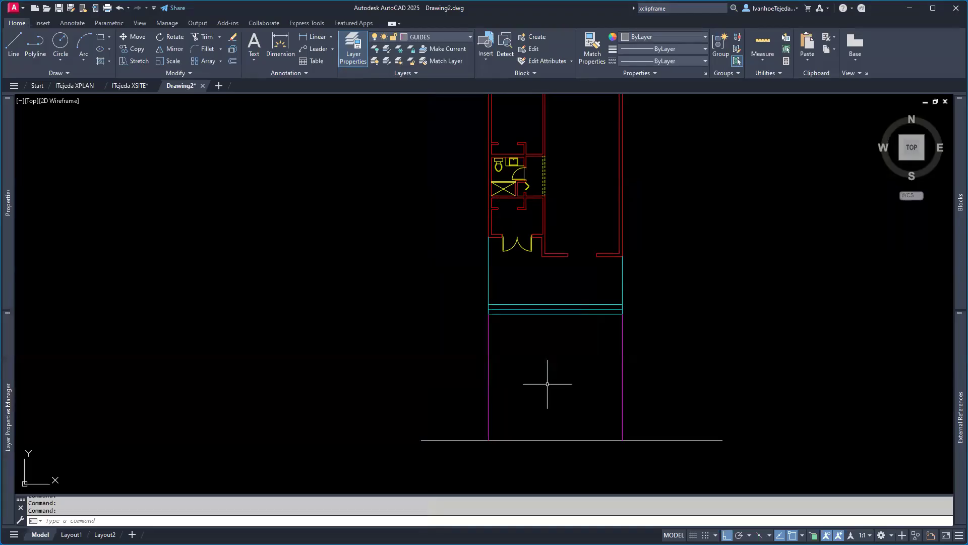
# - Draw four vertical construction lines through the front double door's wall-opening corners and inner frame edges on both sides
pyautogui.write('xline')
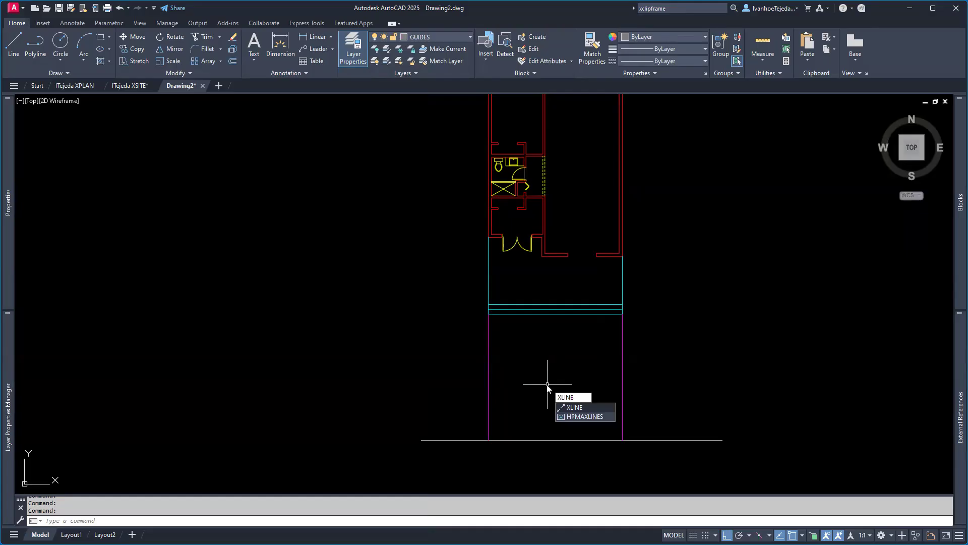
pyautogui.press('Return')
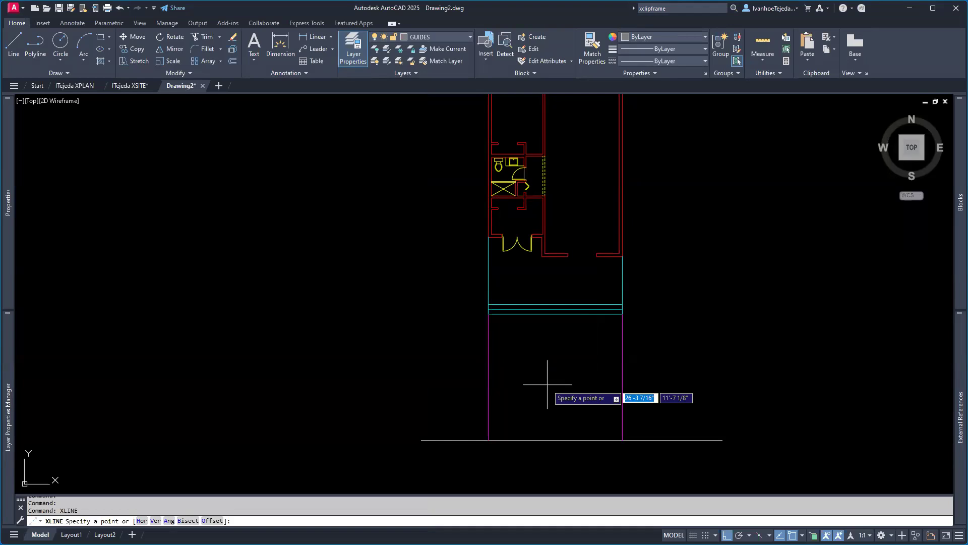
pyautogui.write('v')
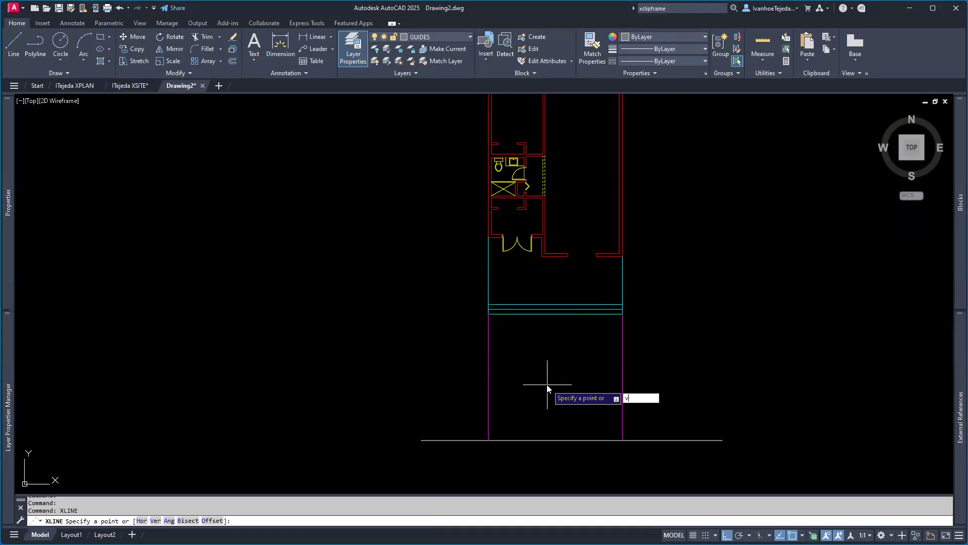
pyautogui.press('Return')
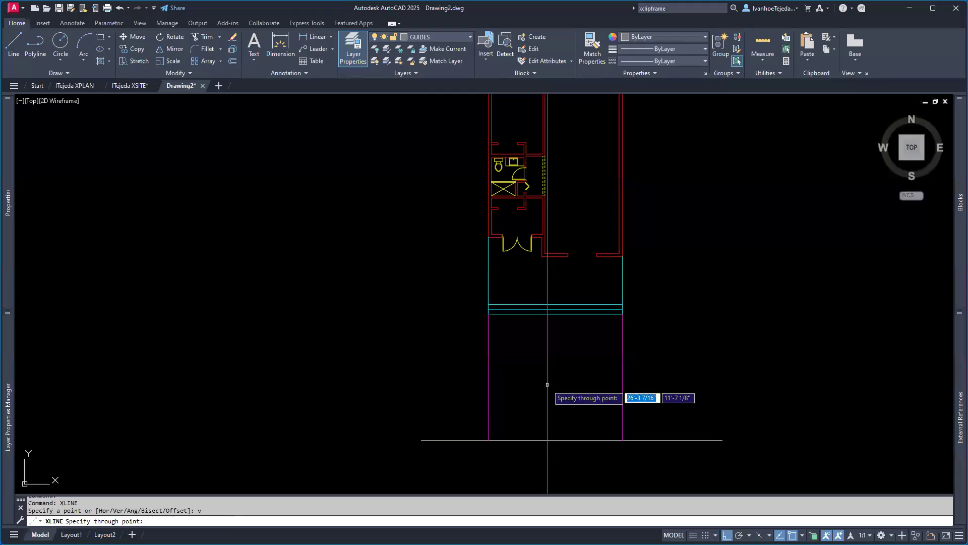
pyautogui.scroll(8, 498, 241)
pyautogui.scroll(4, 499, 241)
pyautogui.moveTo(504, 242)
pyautogui.mouseDown(button='middle')
pyautogui.moveTo(317, 374)
pyautogui.moveTo(213, 363)
pyautogui.mouseUp(button='middle')
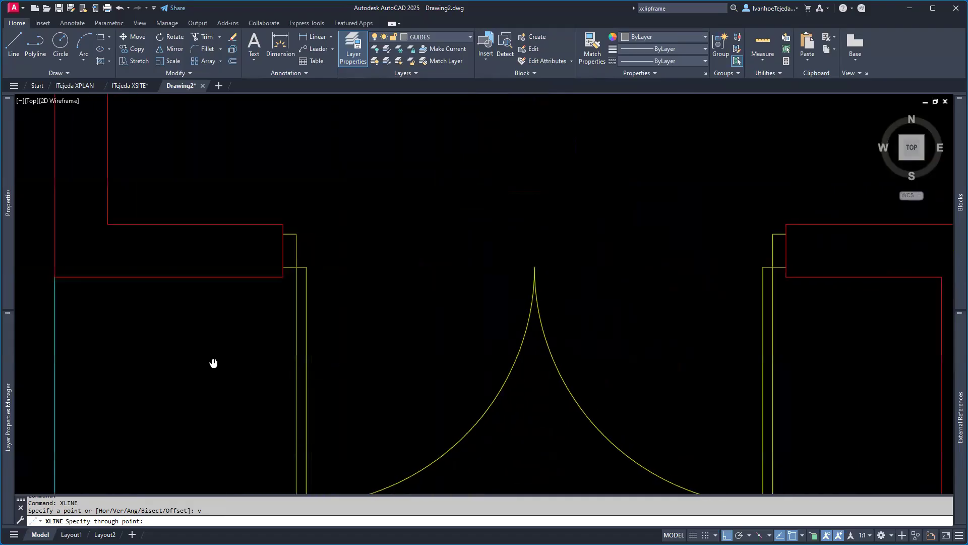
pyautogui.click(283, 277)
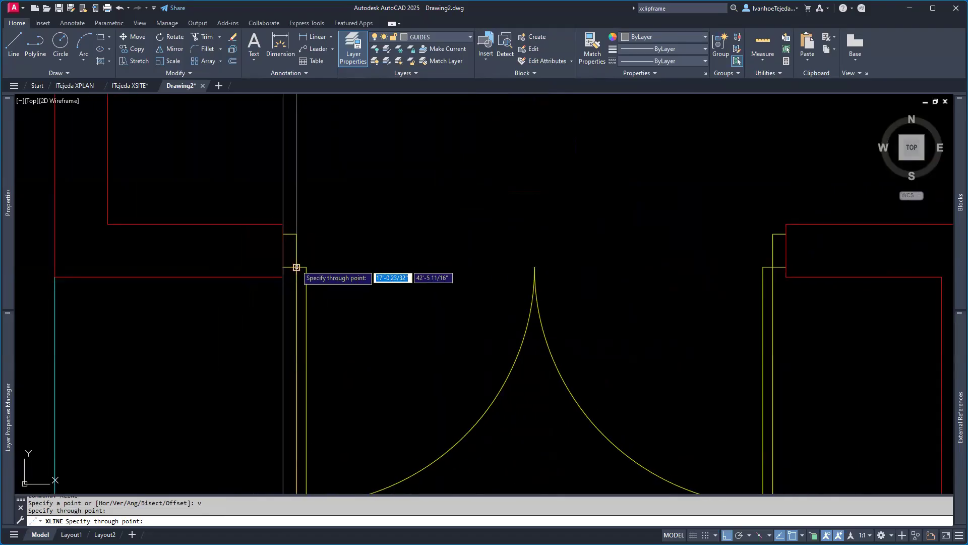
pyautogui.click(297, 267)
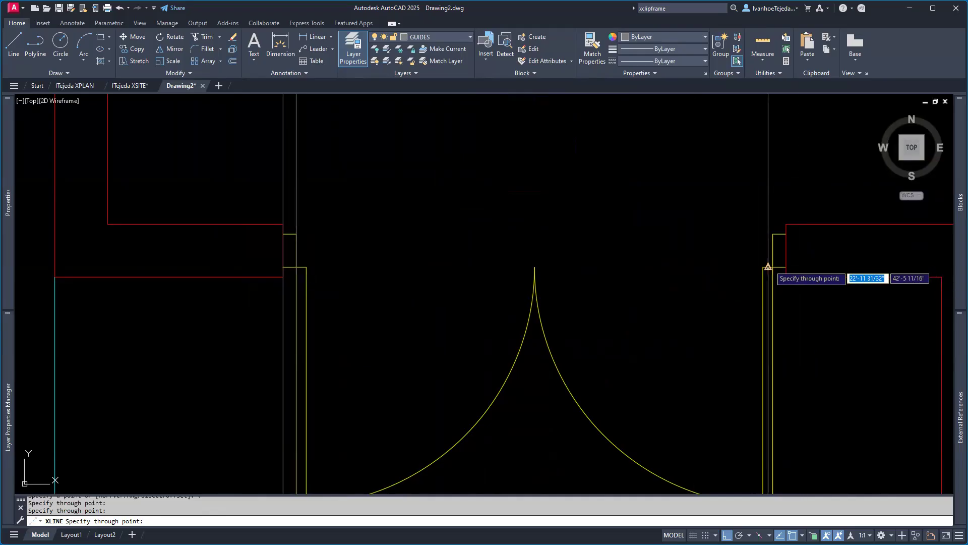
pyautogui.click(772, 267)
pyautogui.click(785, 276)
# - Add vertical construction lines through both lower corners of the front wall opening to the right of the double door
pyautogui.moveTo(742, 332); pyautogui.dragTo(451, 283, button='middle')
pyautogui.scroll(-3, 450, 297)
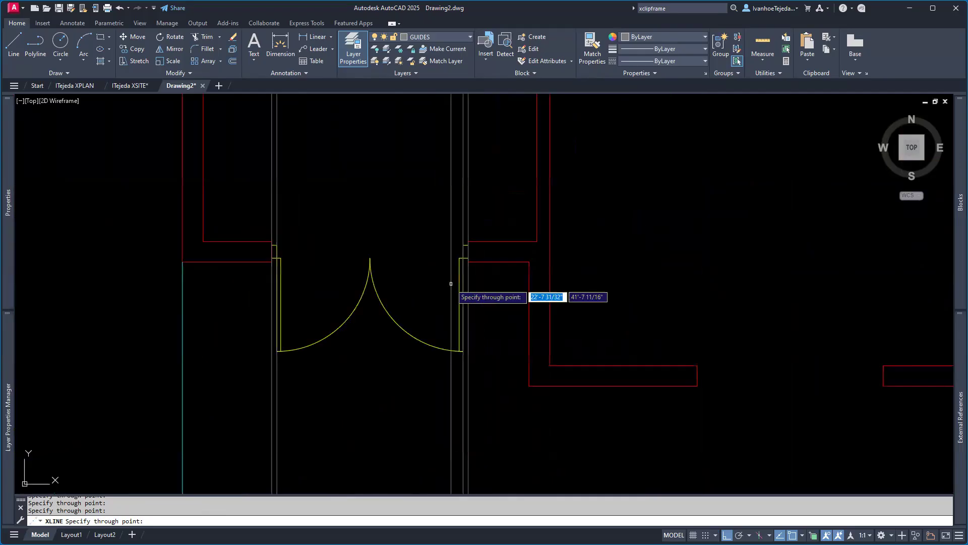
pyautogui.moveTo(737, 364); pyautogui.dragTo(572, 350, button='middle')
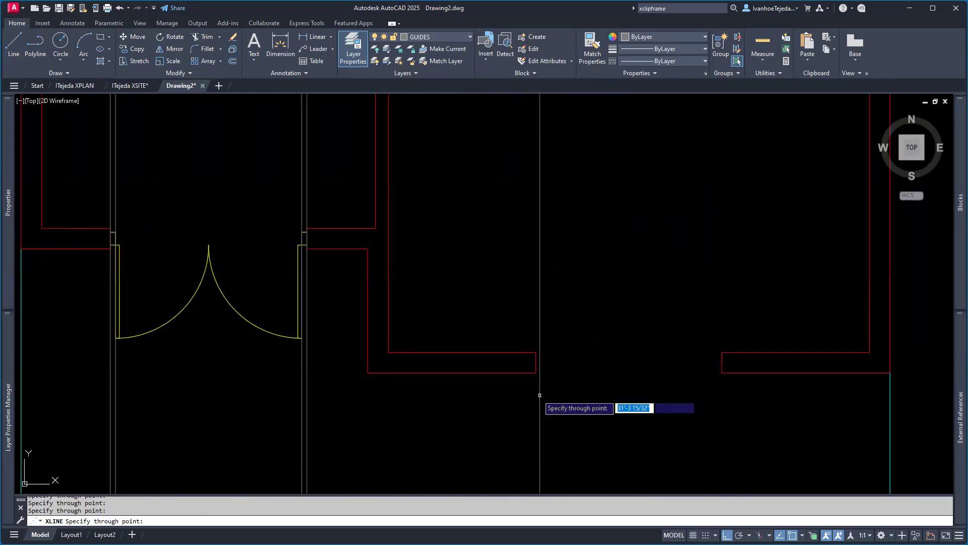
pyautogui.click(537, 372)
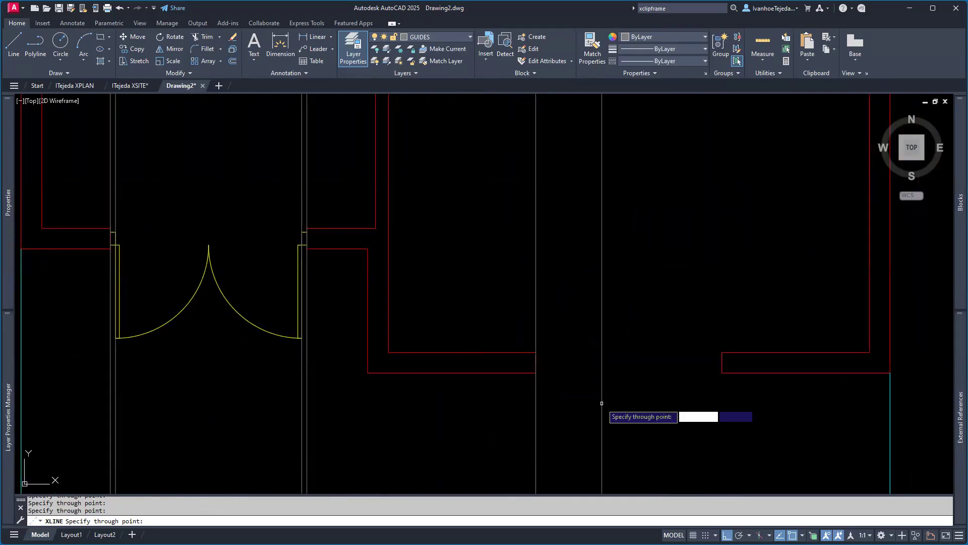
pyautogui.click(722, 373)
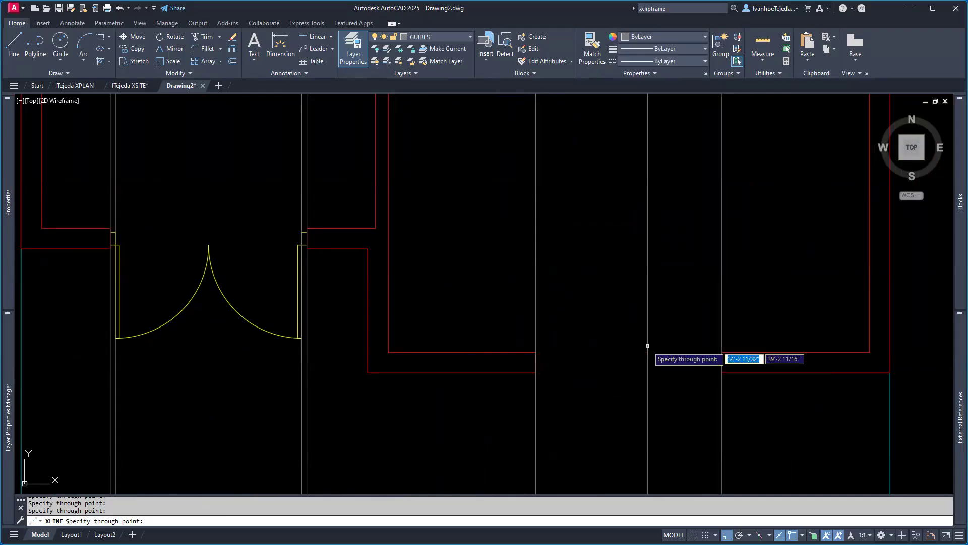
pyautogui.press('Escape')
pyautogui.scroll(-5, 645, 341)
pyautogui.scroll(-3, 630, 358)
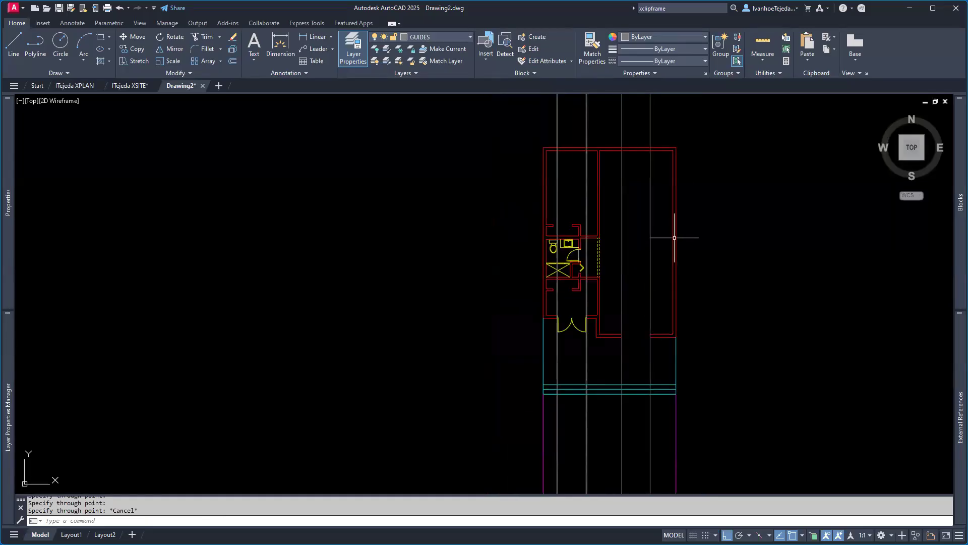
# - Bring the clipped floor plan xref to the front of the draw order
pyautogui.click(674, 237)
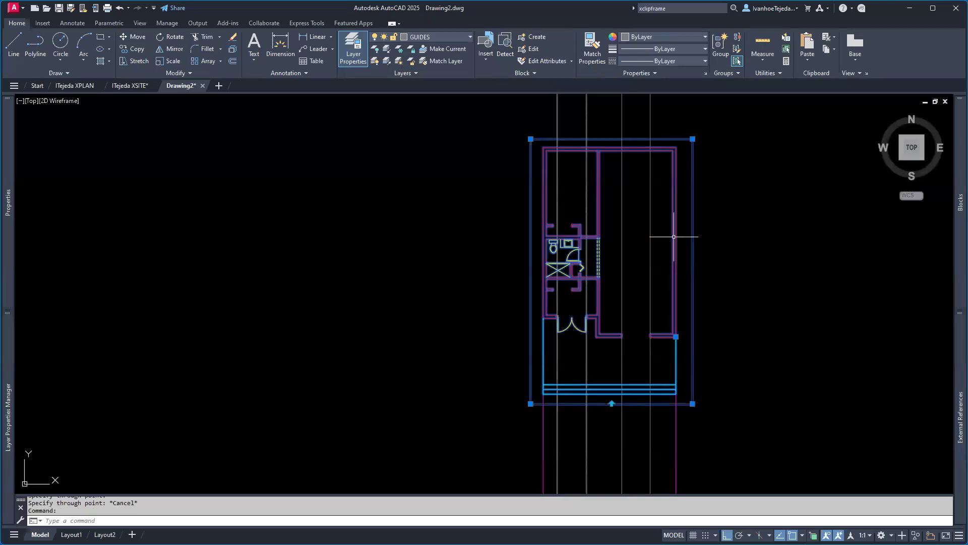
pyautogui.rightClick(675, 238)
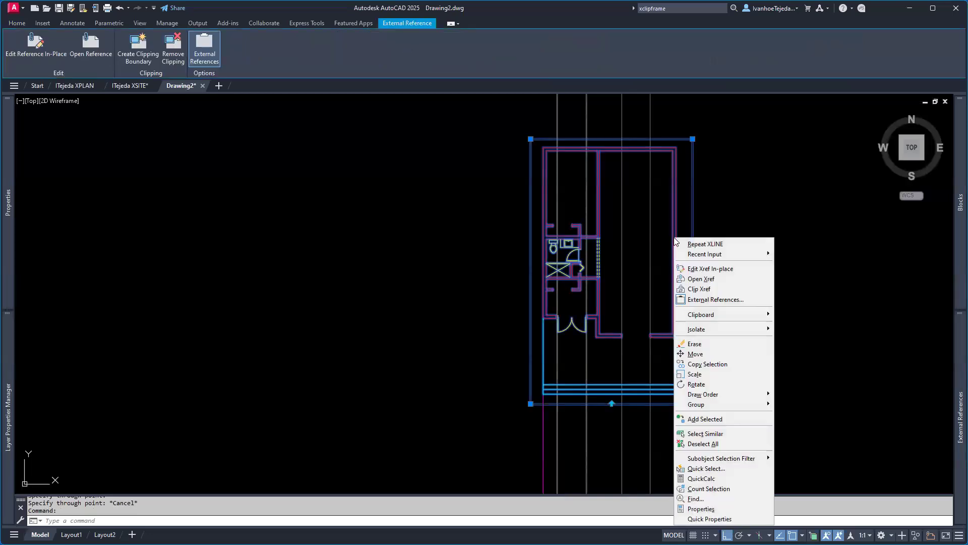
pyautogui.moveTo(710, 395)
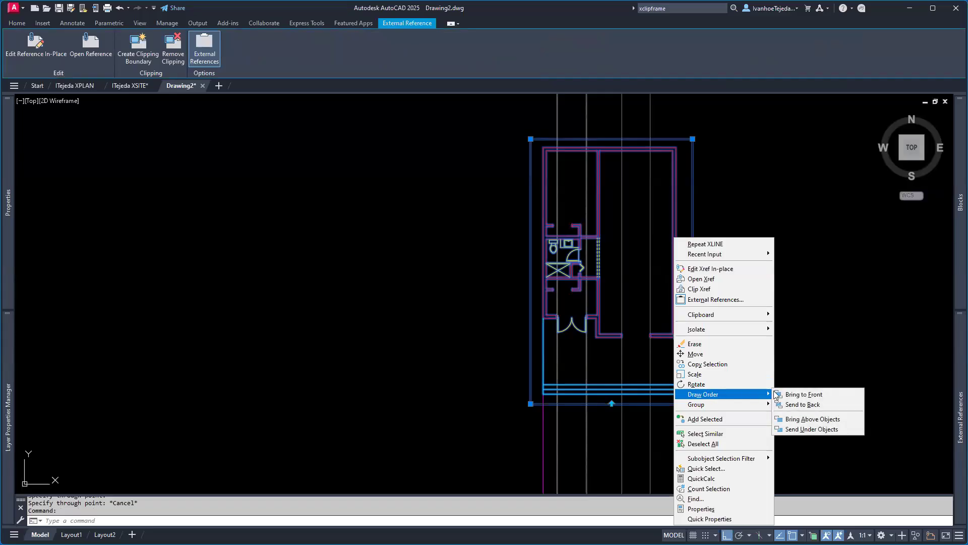
pyautogui.click(804, 393)
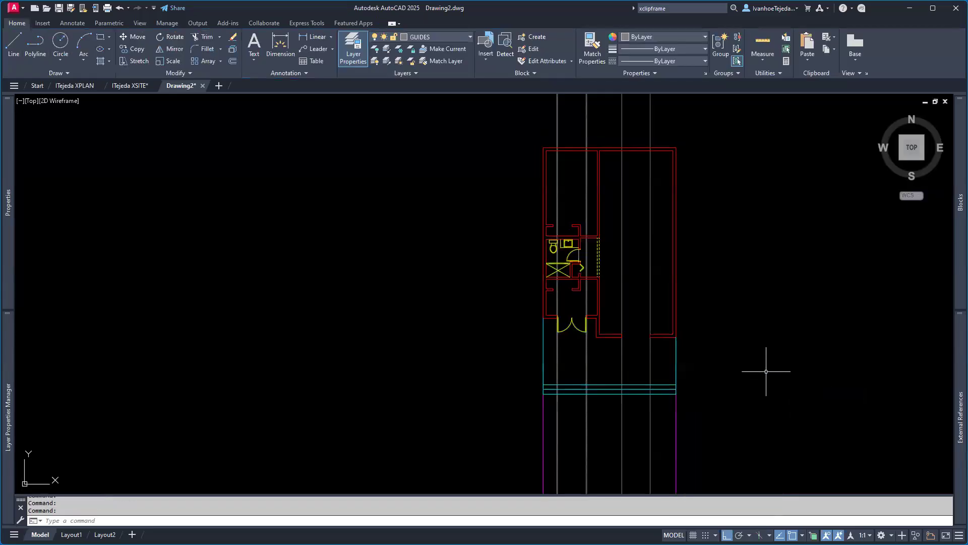
# - Draw a horizontal line 6" above the ground line, from the left magenta vertical line to the right one
pyautogui.moveTo(721, 404); pyautogui.dragTo(738, 316, button='middle')
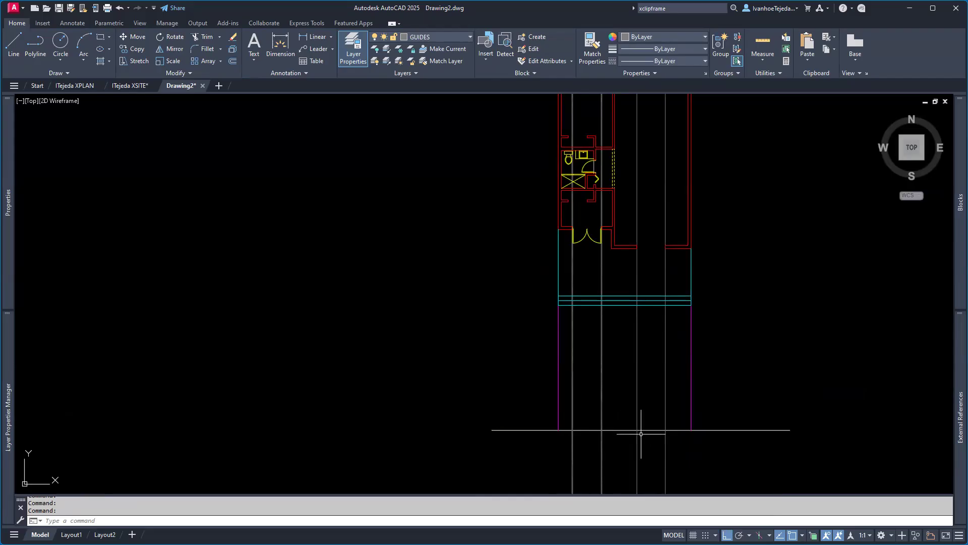
pyautogui.scroll(4, 642, 431)
pyautogui.moveTo(558, 360); pyautogui.dragTo(553, 400, button='middle')
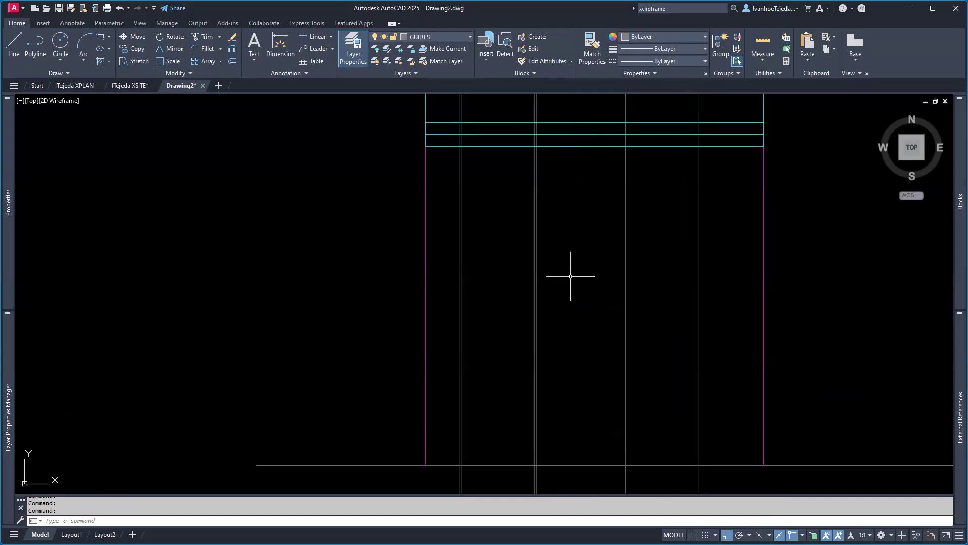
pyautogui.write('l')
pyautogui.press('Return')
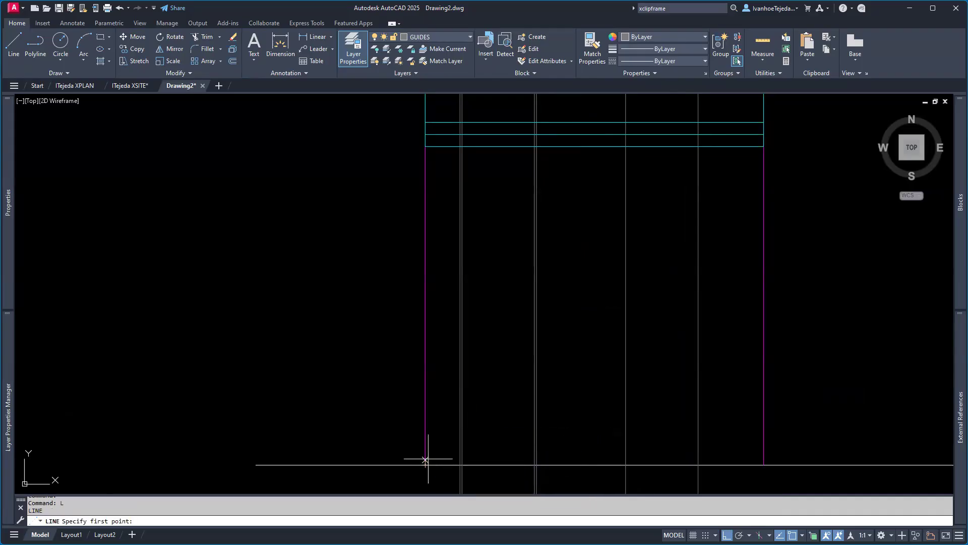
pyautogui.write('6')
pyautogui.press('Return')
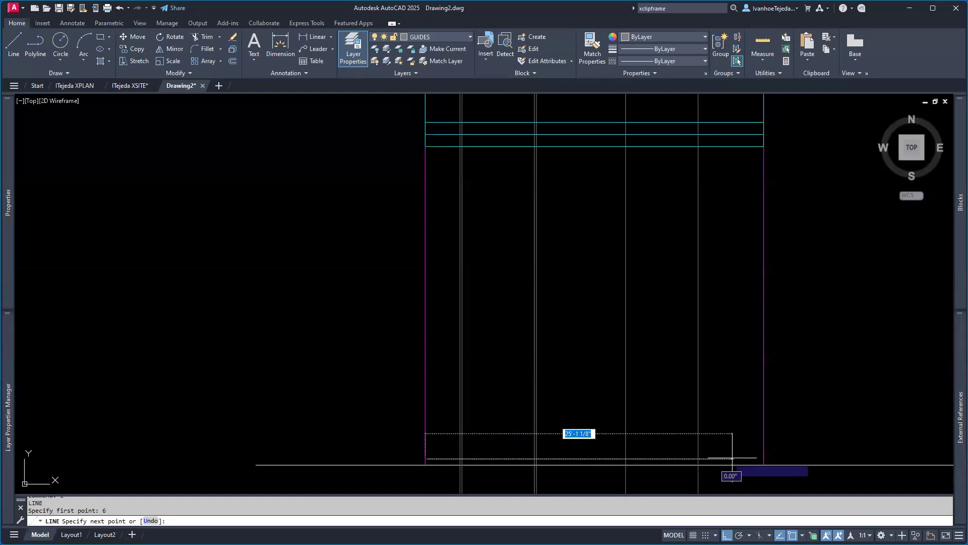
pyautogui.click(763, 459)
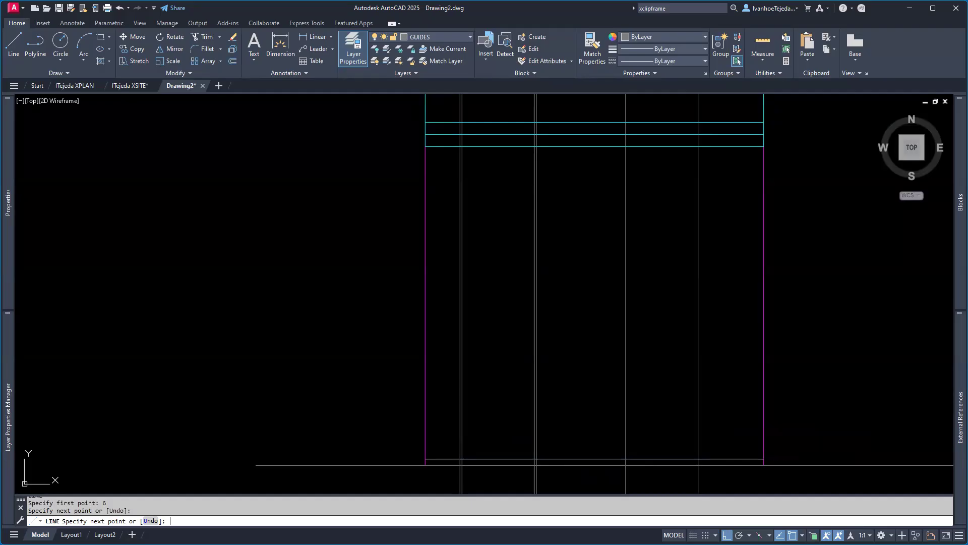
pyautogui.press('Return')
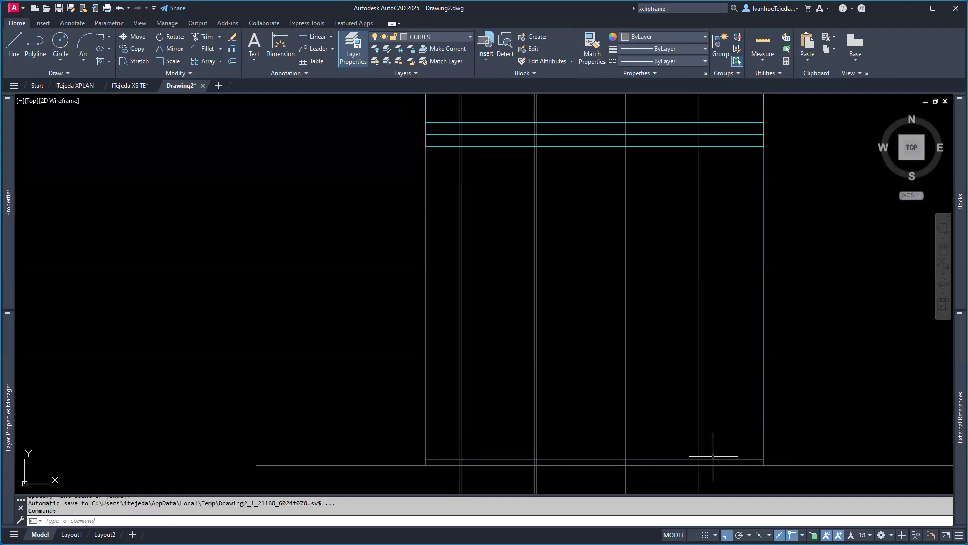
# - Match the new horizontal line's properties to the right magenta vertical line and make 01 HEAVY the current layer
pyautogui.write('ma')
pyautogui.press('Return')
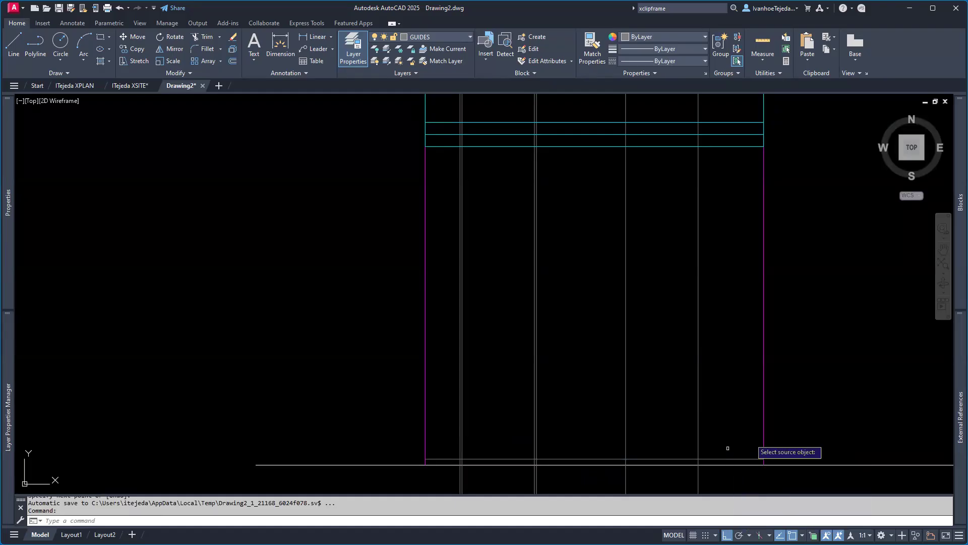
pyautogui.click(764, 434)
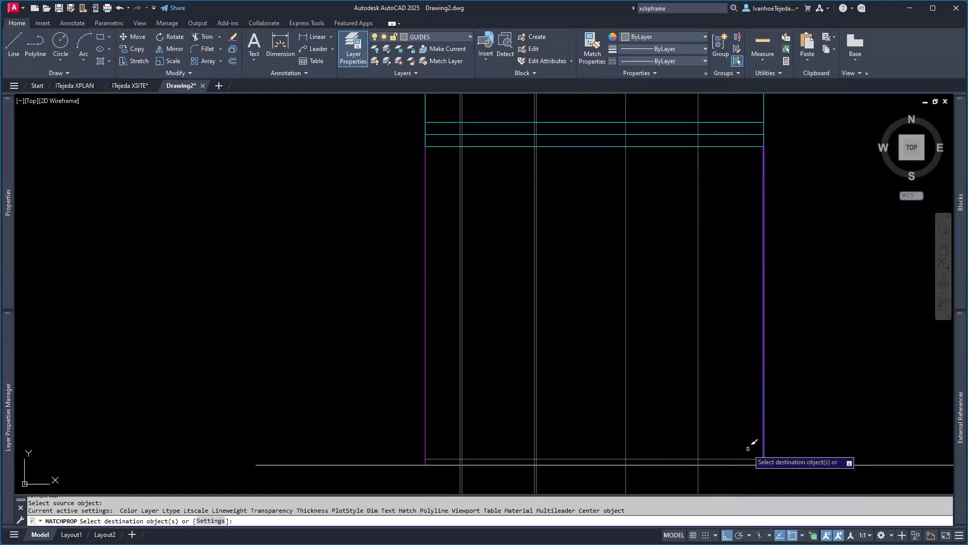
pyautogui.press('Return')
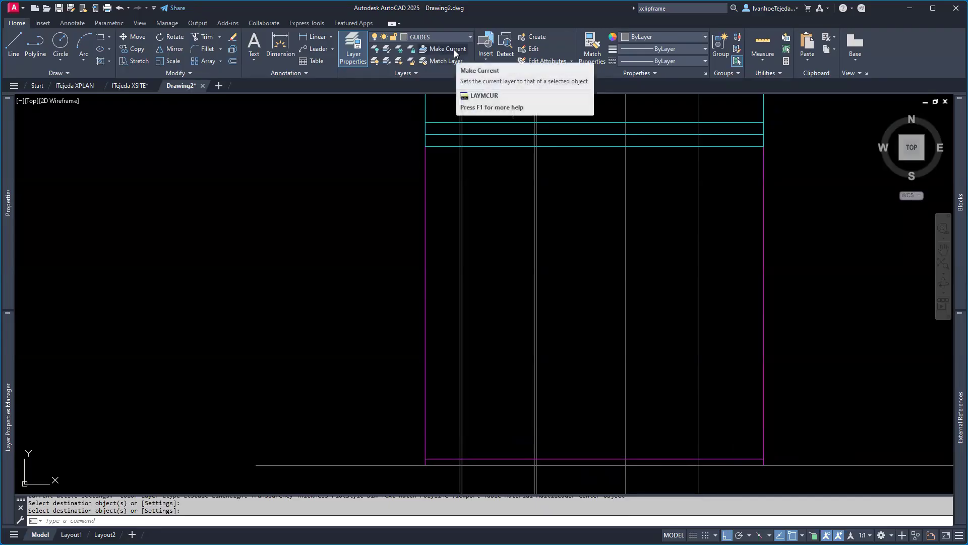
pyautogui.click(426, 194)
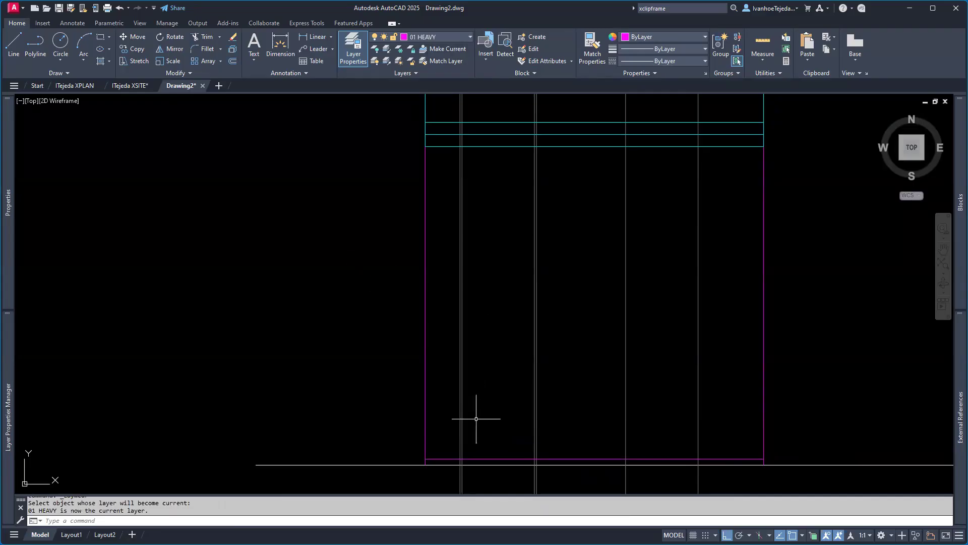
# - Offset the horizontal step line upward by 6" twice to form the remaining front step lines
pyautogui.write('o')
pyautogui.press('Return')
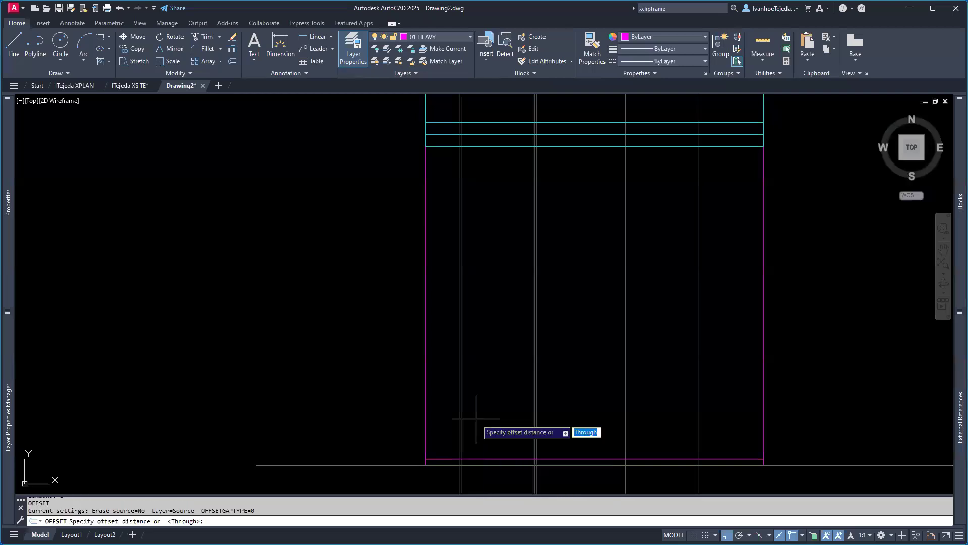
pyautogui.write('6')
pyautogui.press('Return')
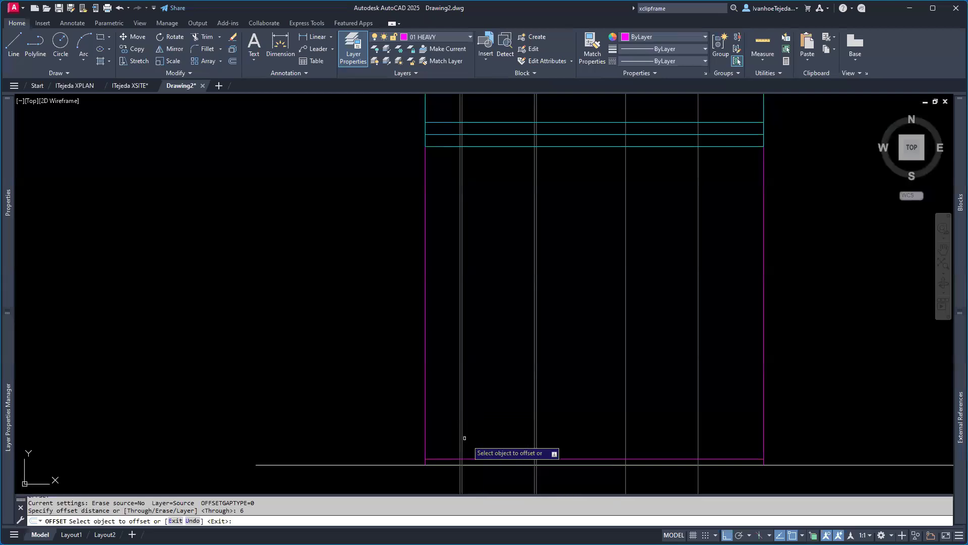
pyautogui.click(488, 458)
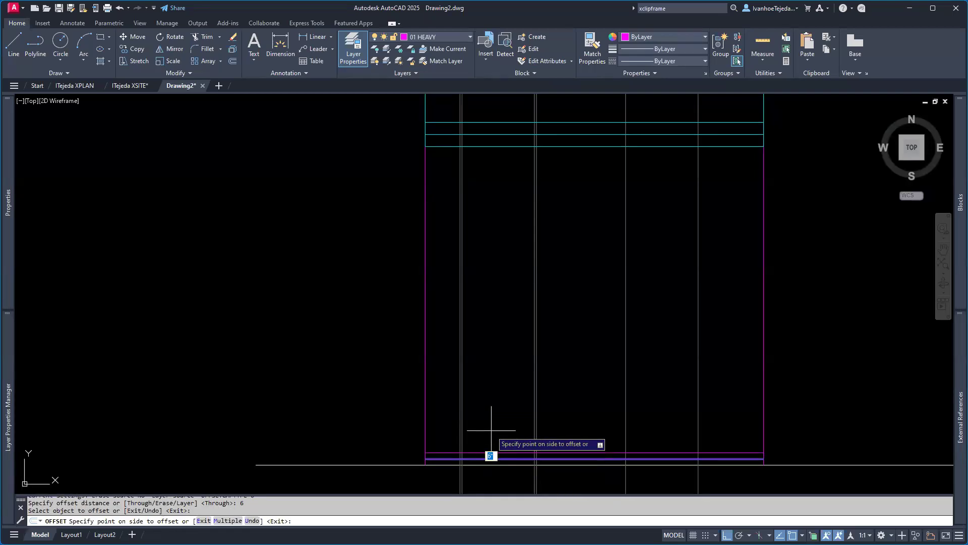
pyautogui.click(493, 426)
pyautogui.click(496, 453)
pyautogui.click(494, 430)
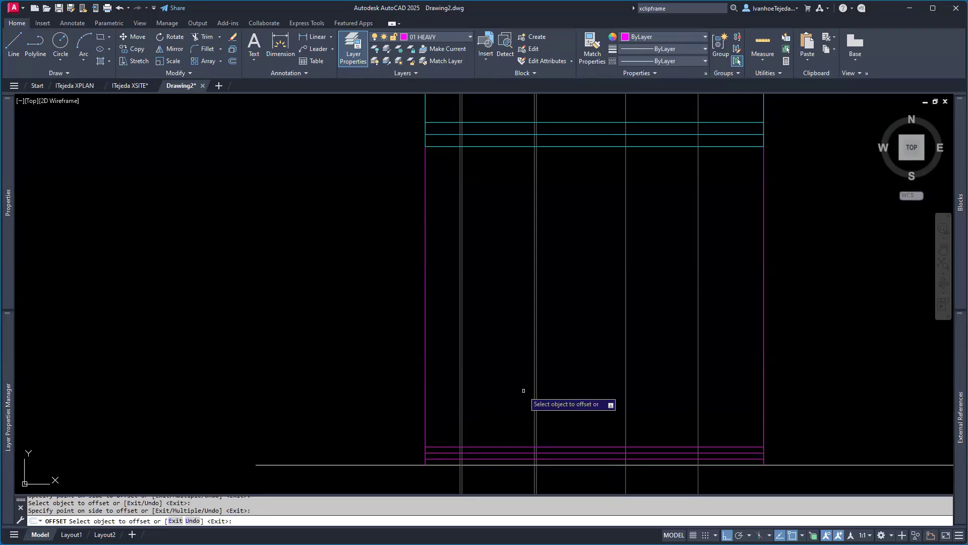
pyautogui.press('Escape')
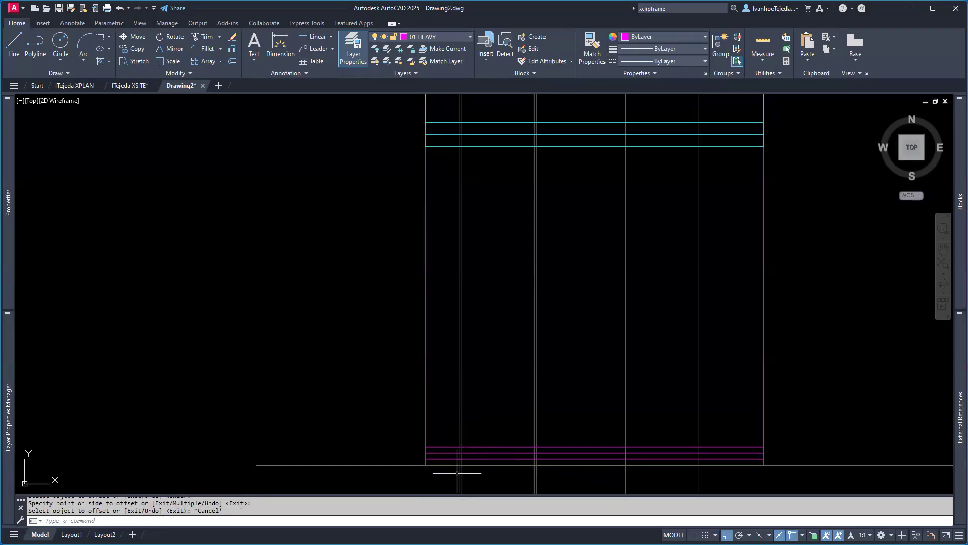
pyautogui.scroll(3, 445, 471)
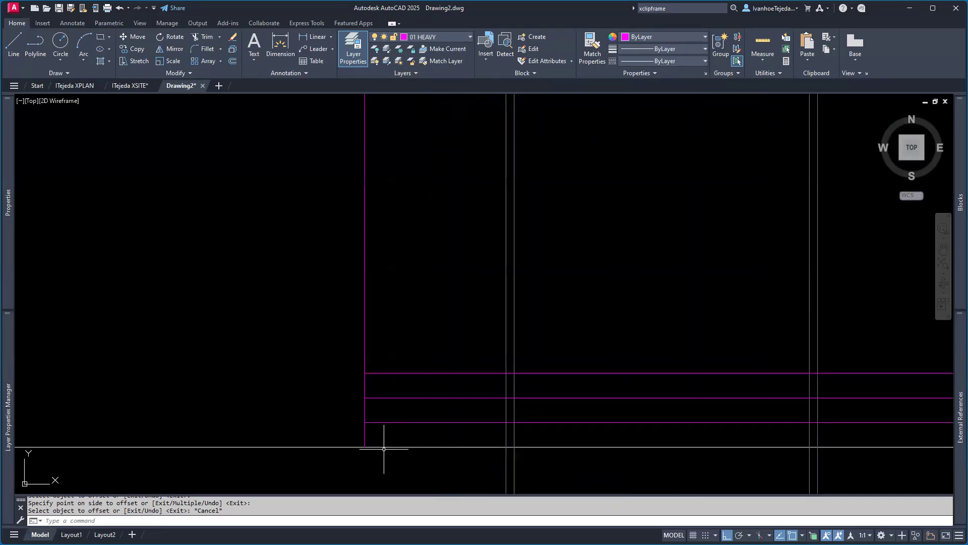
pyautogui.click(389, 422)
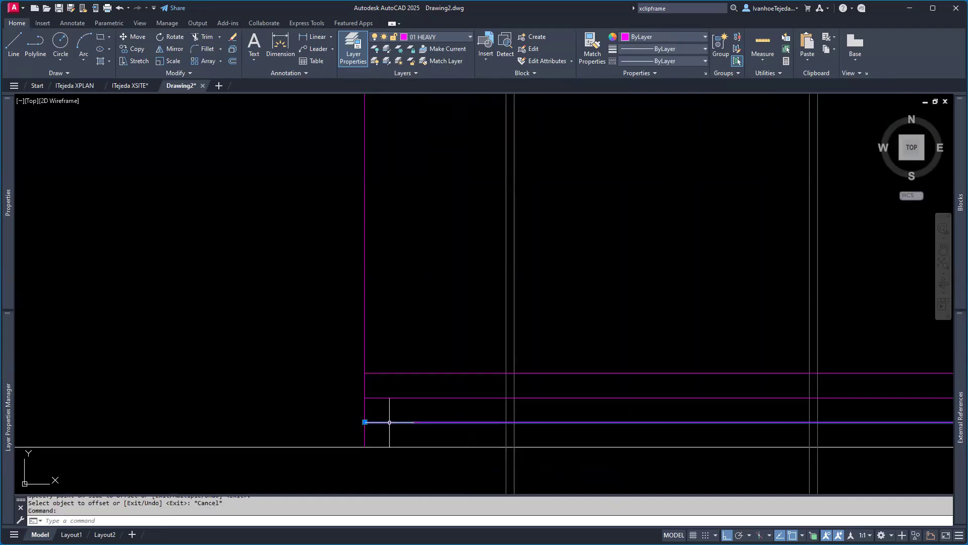
pyautogui.click(394, 398)
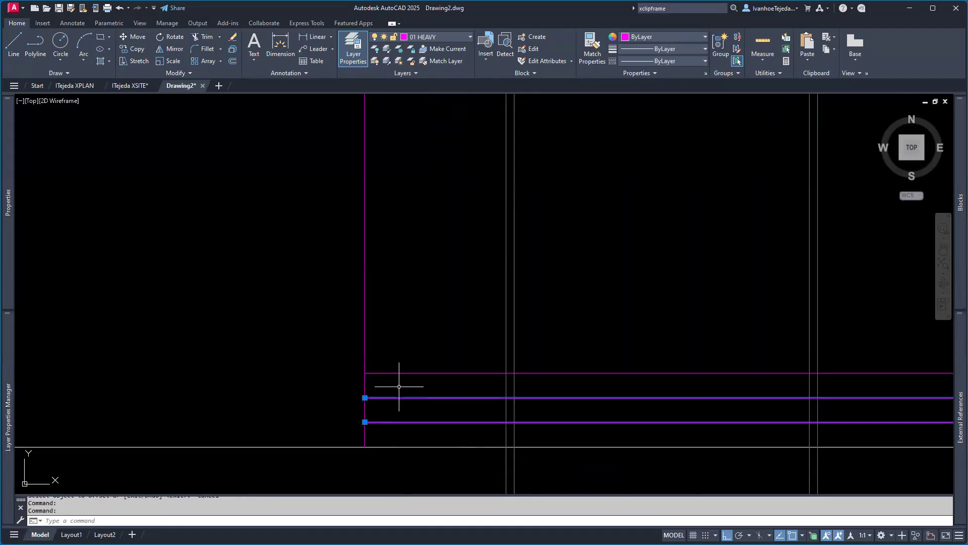
pyautogui.click(399, 371)
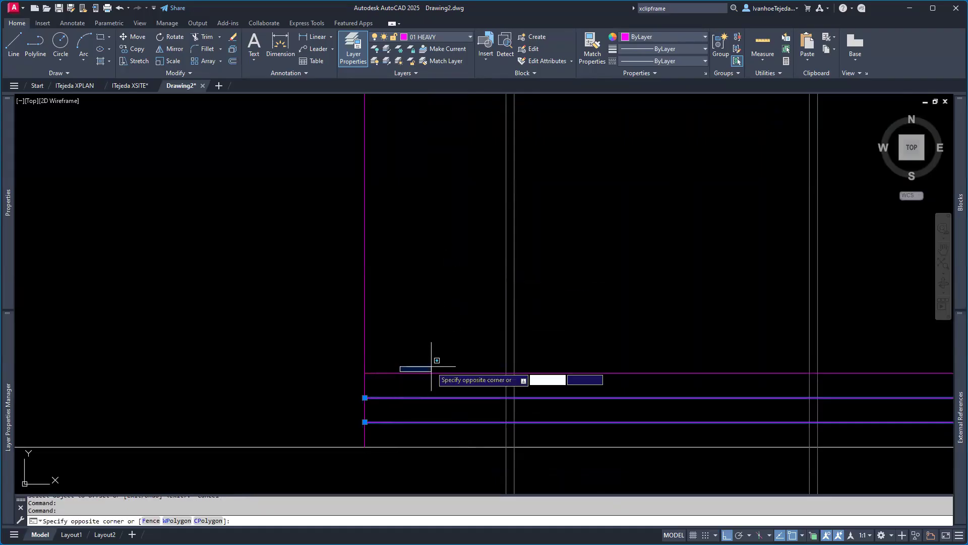
pyautogui.click(412, 370)
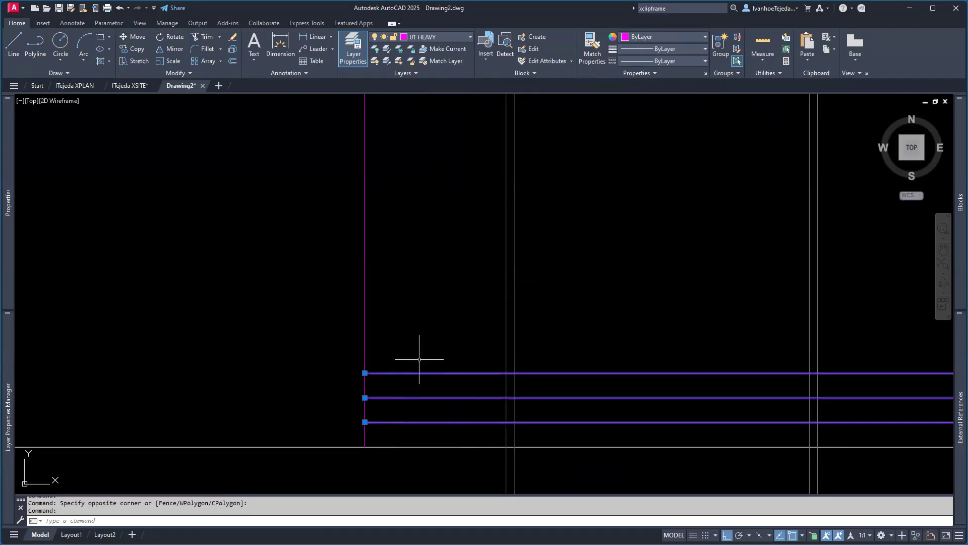
pyautogui.press('Escape')
pyautogui.press('Escape')
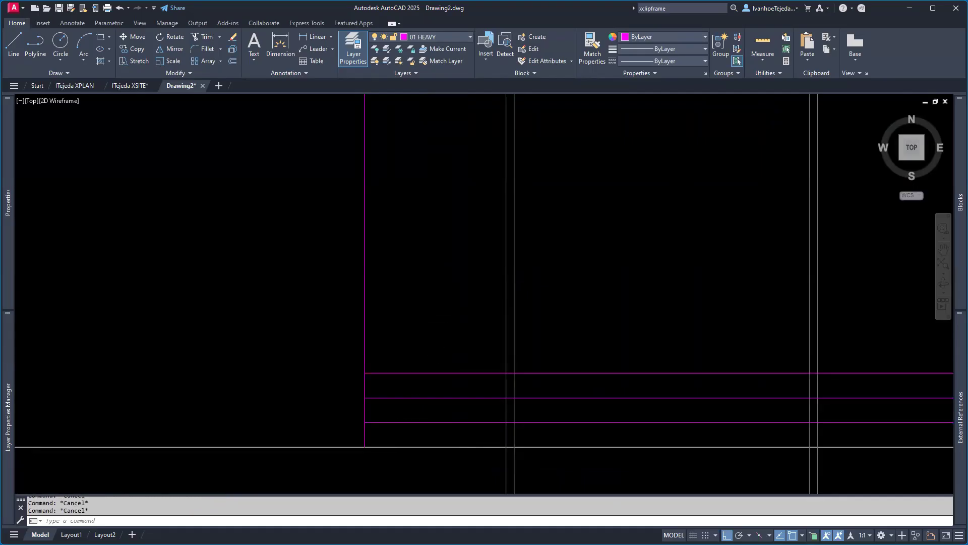
# - Turn off the GUIDES layer to hide the vertical construction lines
pyautogui.scroll(-6, 454, 313)
pyautogui.scroll(-2, 483, 387)
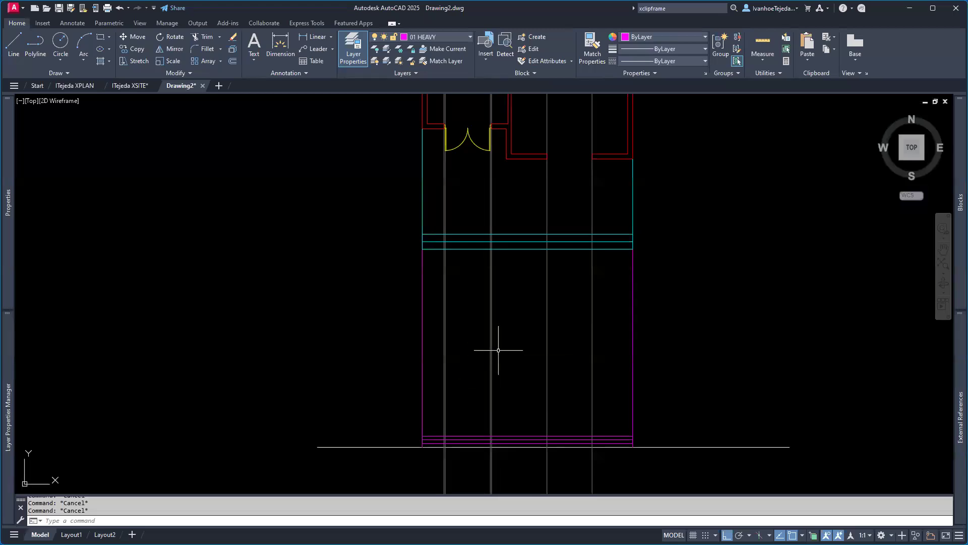
pyautogui.scroll(-8, 518, 307)
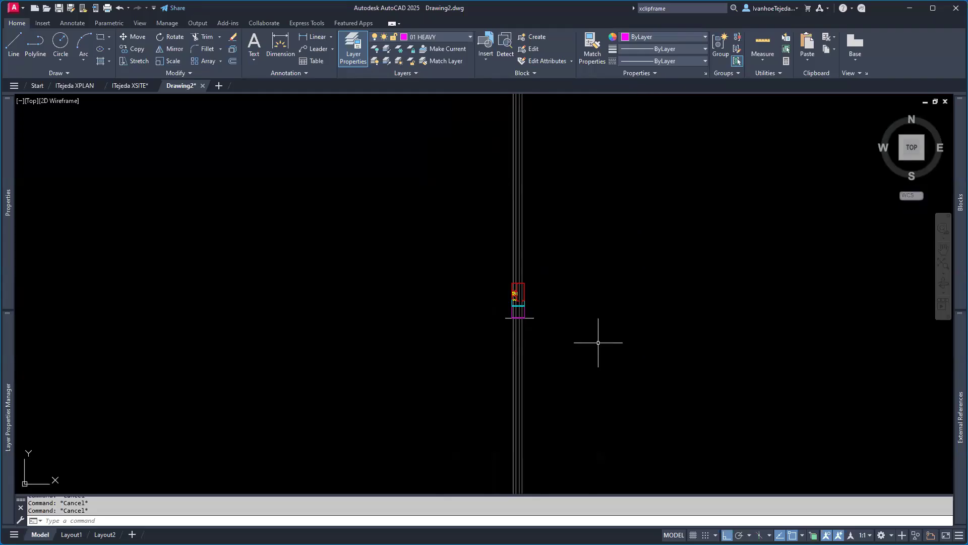
pyautogui.write('z')
pyautogui.press('Return')
pyautogui.write('e')
pyautogui.press('Return')
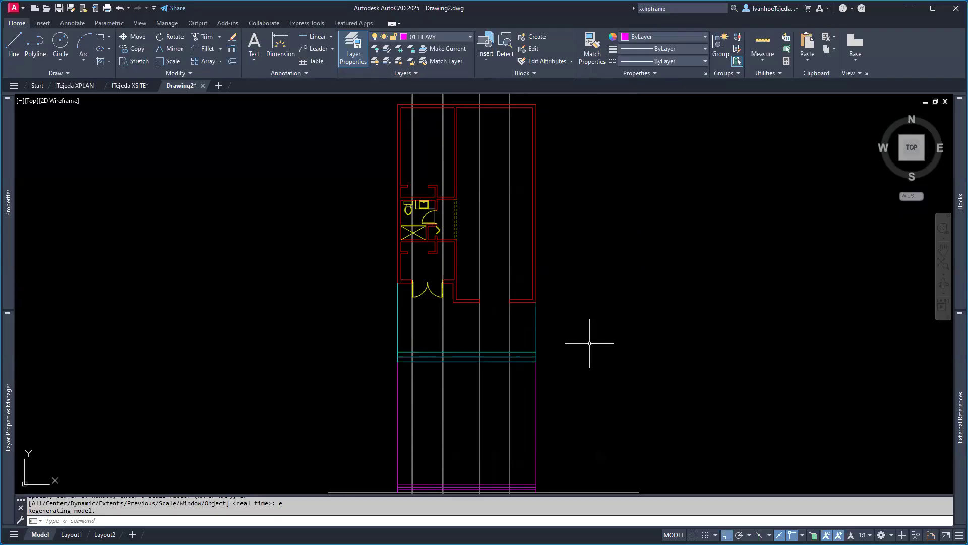
pyautogui.click(457, 36)
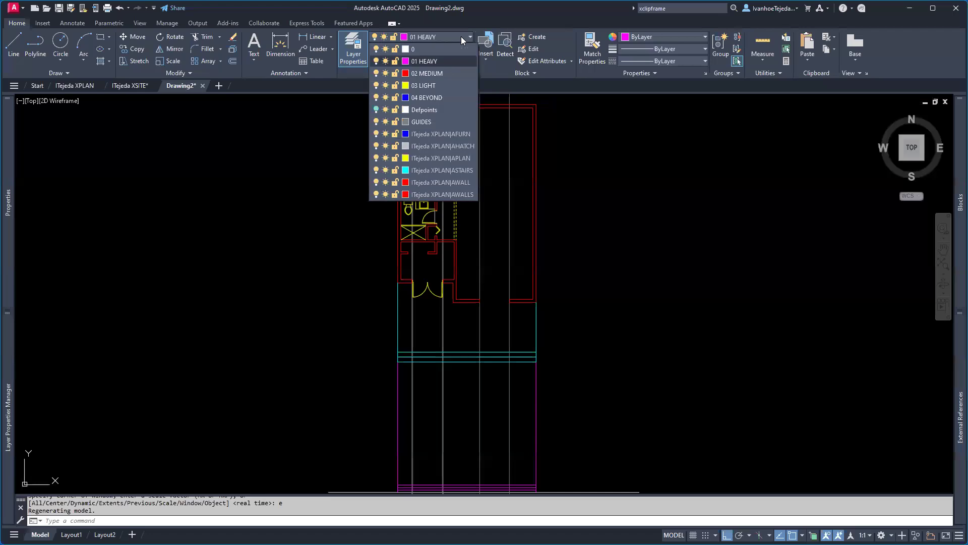
pyautogui.click(376, 123)
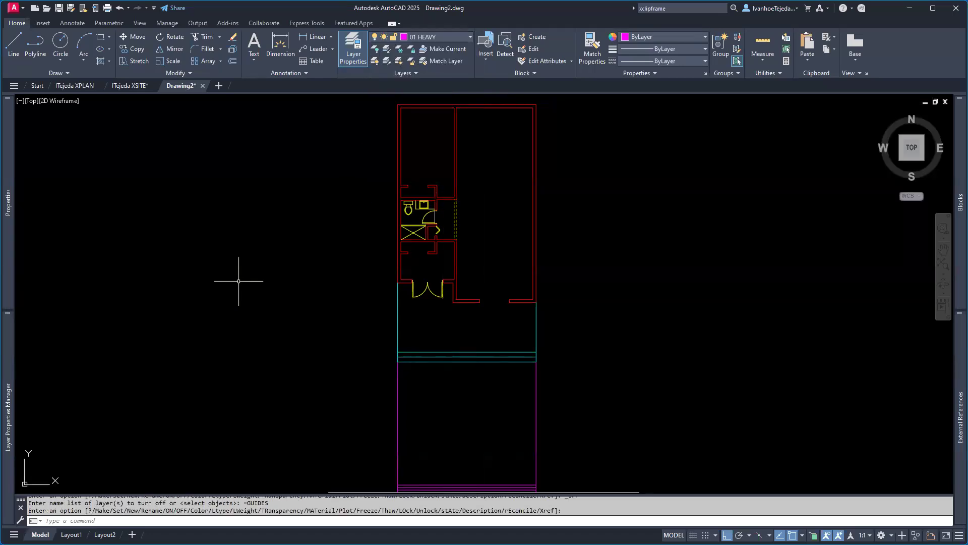
pyautogui.moveTo(320, 261); pyautogui.dragTo(378, 207, button='middle')
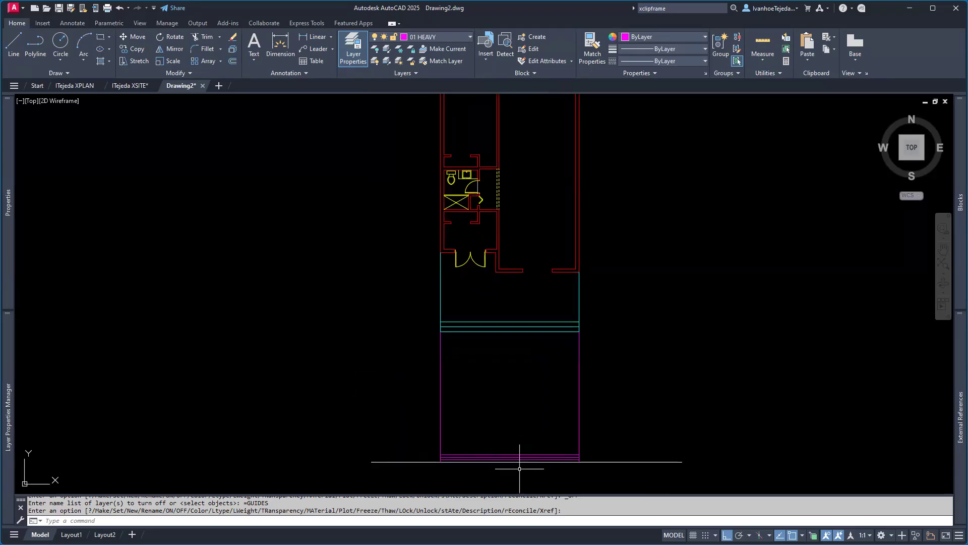
pyautogui.scroll(2, 512, 462)
pyautogui.moveTo(519, 392); pyautogui.dragTo(535, 341, button='middle')
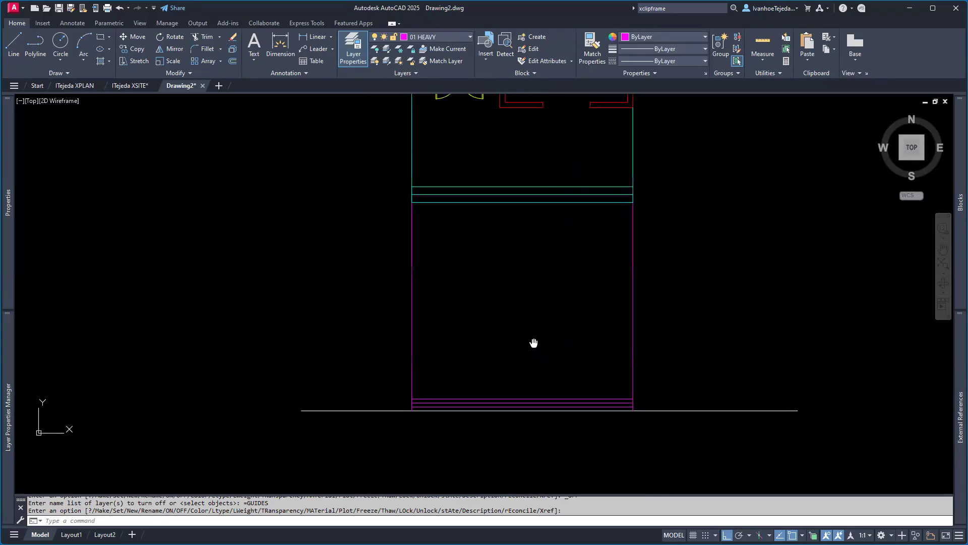
pyautogui.scroll(2, 460, 395)
pyautogui.click(459, 402)
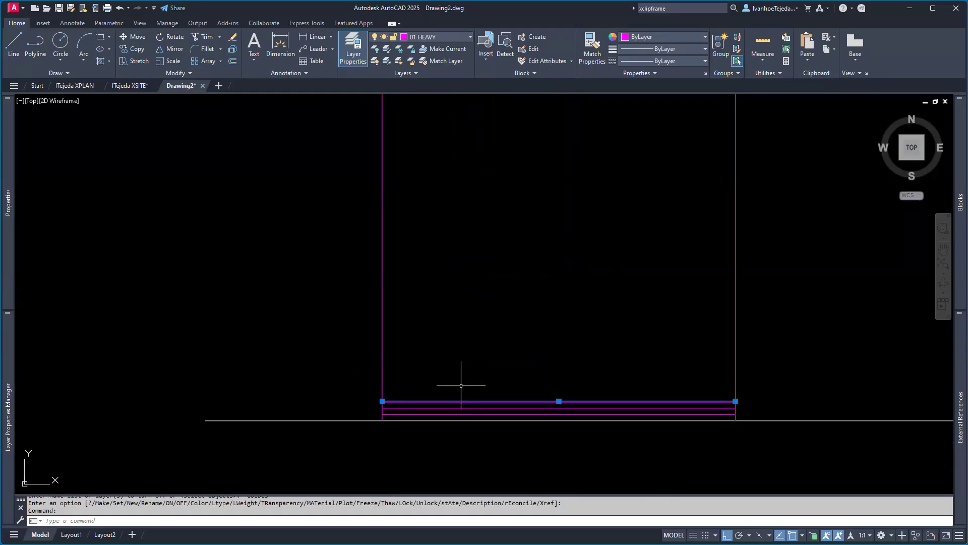
pyautogui.scroll(-2, 514, 267)
pyautogui.moveTo(521, 259); pyautogui.dragTo(492, 359, button='middle')
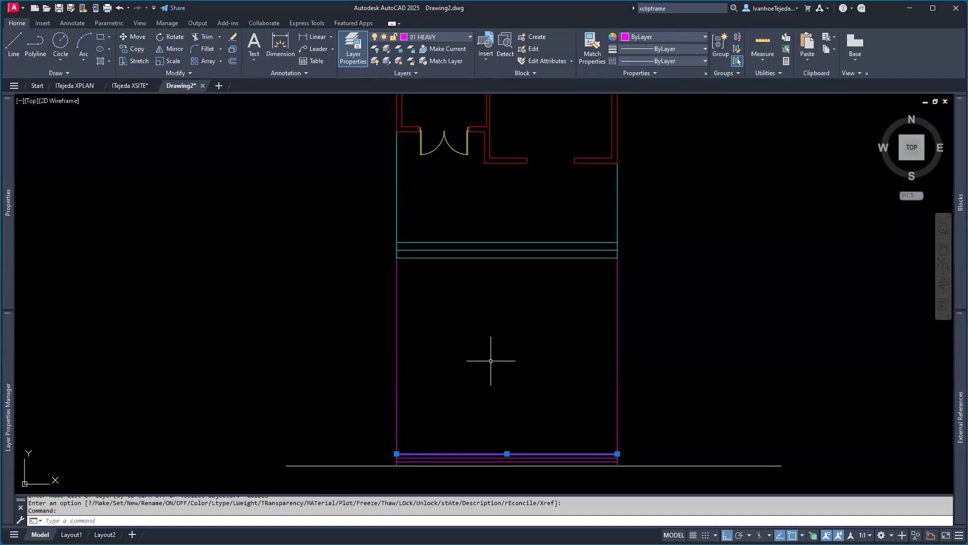
pyautogui.press('Escape')
pyautogui.press('Escape')
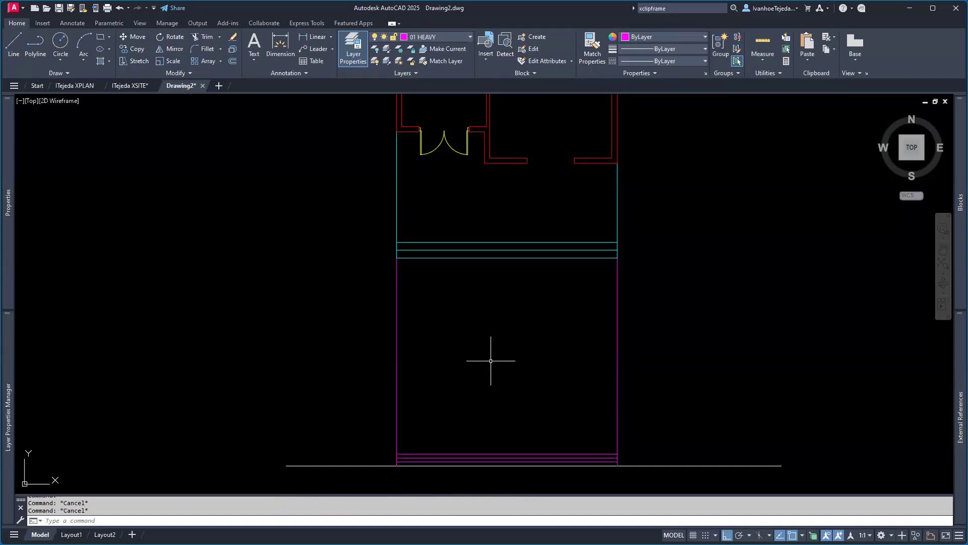
# - Offset the uppermost of the three step lines above the ground line 9' upward
pyautogui.write('o')
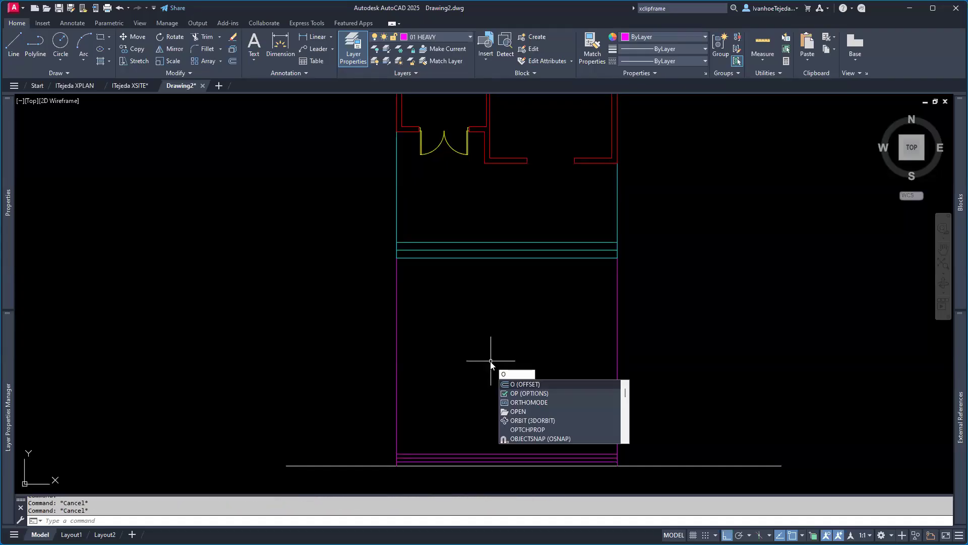
pyautogui.press('Return')
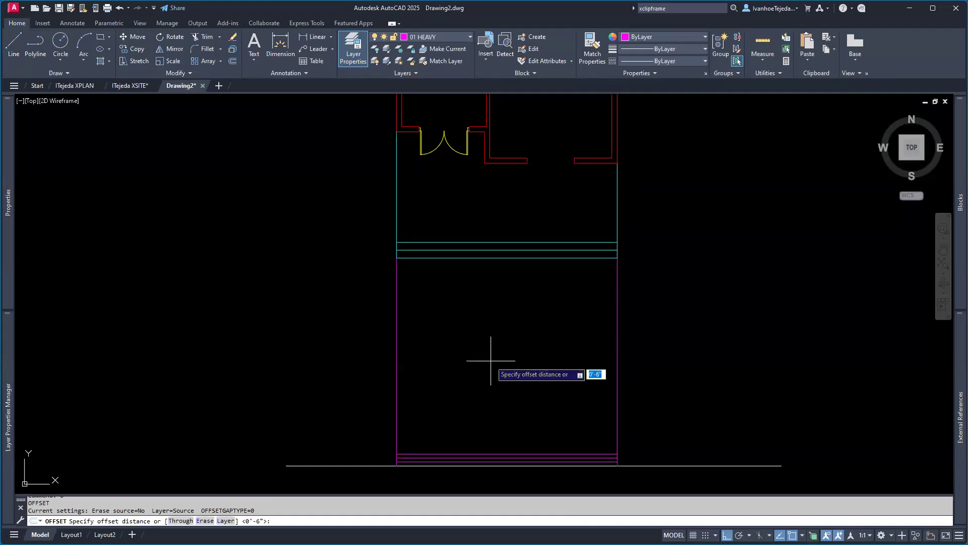
pyautogui.write('9')
pyautogui.press('Return')
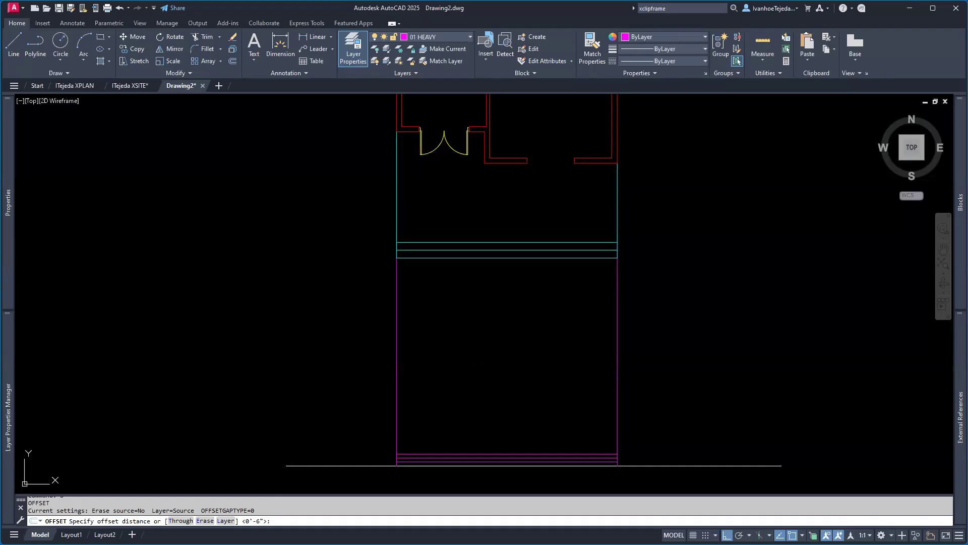
pyautogui.click(527, 454)
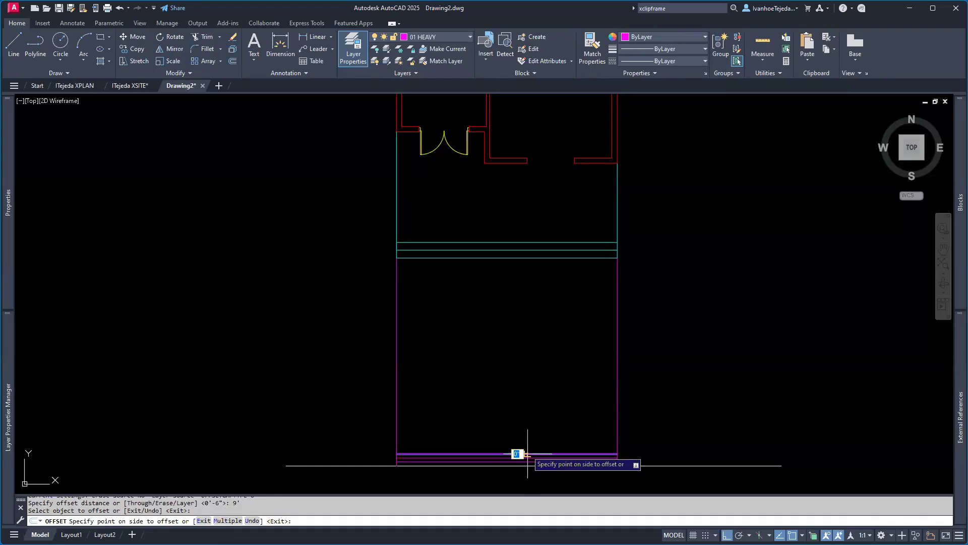
pyautogui.click(517, 349)
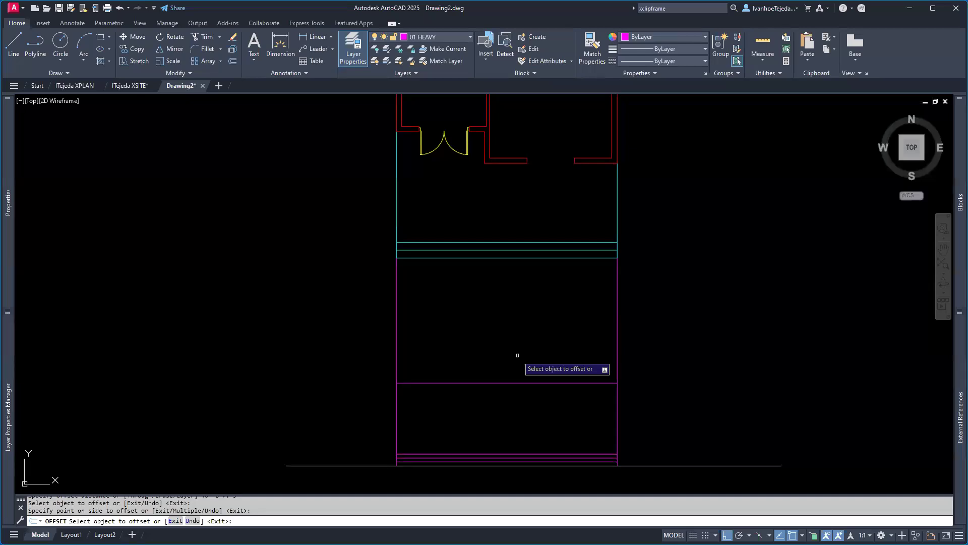
# - Offset the new horizontal line 1' upward to form a roof band, and end the Offset command
pyautogui.click(521, 383)
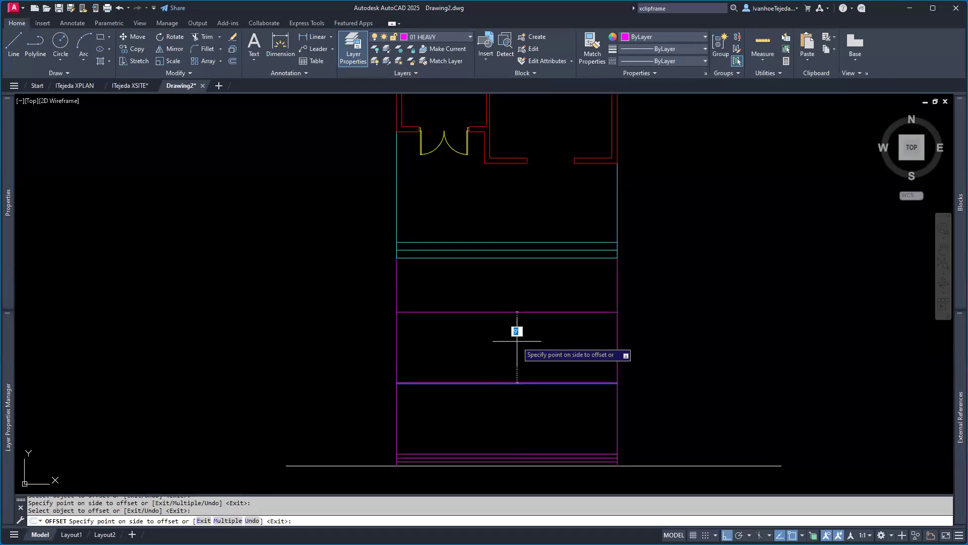
pyautogui.write('1')
pyautogui.press('Return')
pyautogui.press('Return')
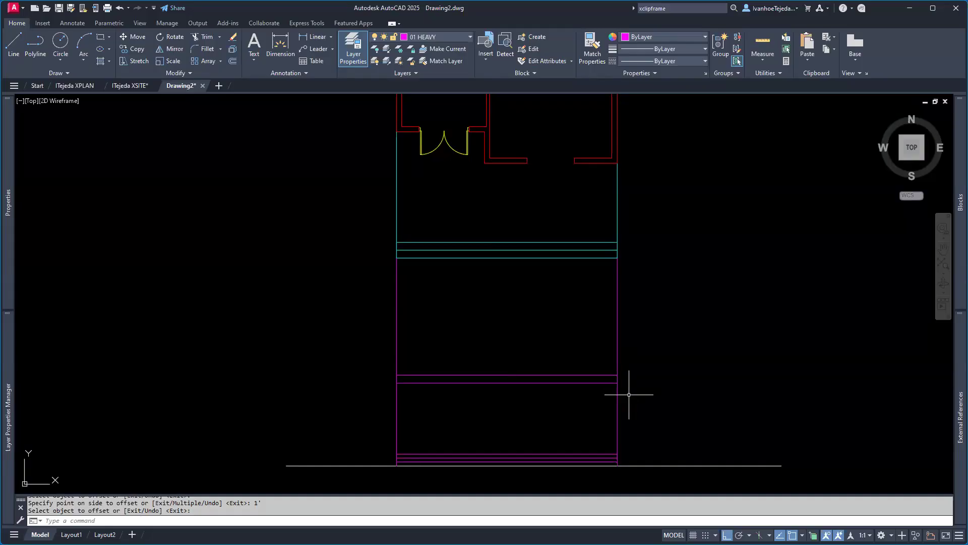
# - Offset the left and right vertical edge lines of the elevation 2' outward
pyautogui.scroll(2, 540, 409)
pyautogui.moveTo(540, 409); pyautogui.dragTo(563, 304, button='middle')
pyautogui.write('o')
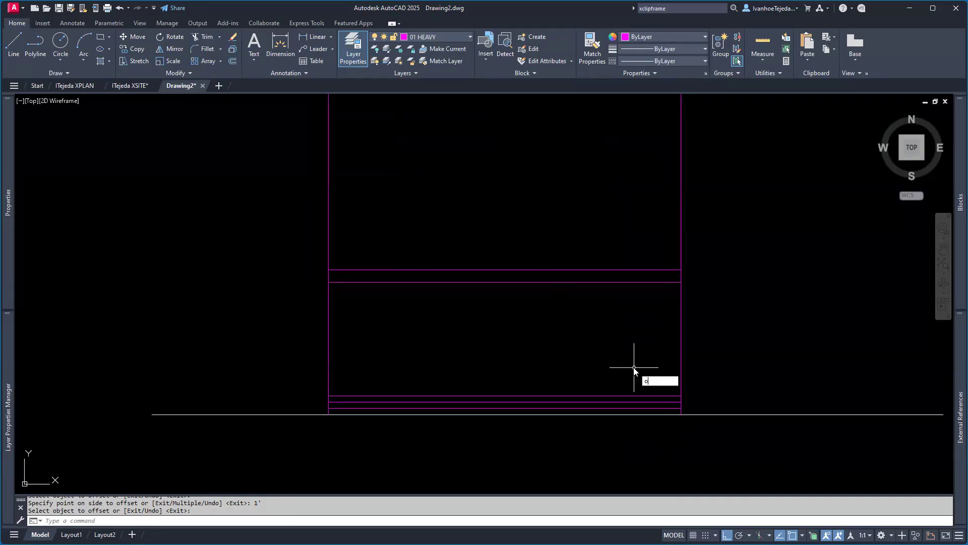
pyautogui.press('Return')
pyautogui.write('2')
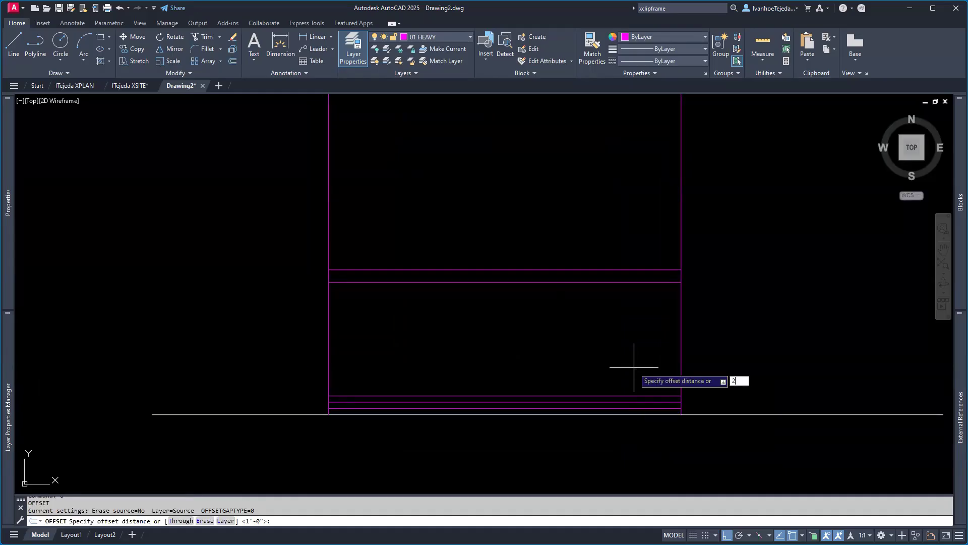
pyautogui.press('Return')
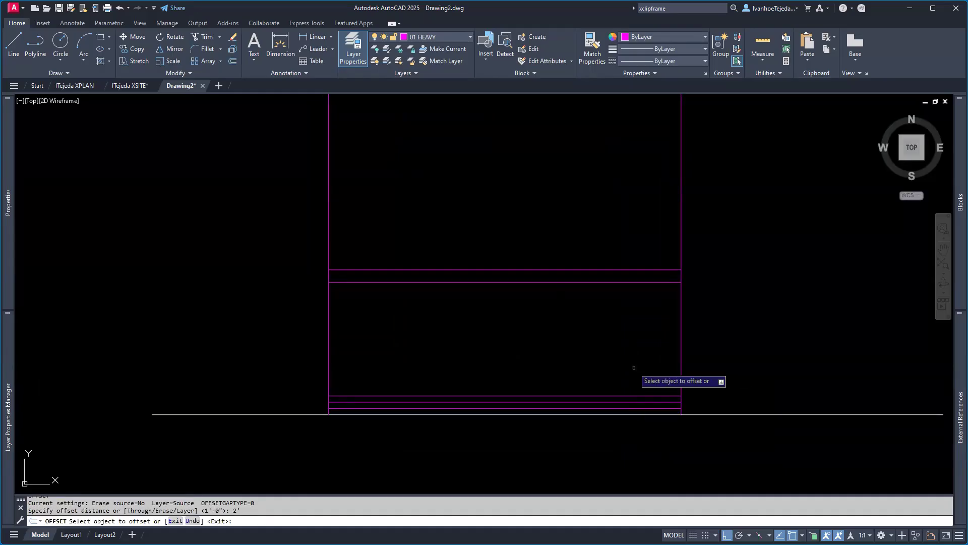
pyautogui.click(681, 302)
pyautogui.click(726, 306)
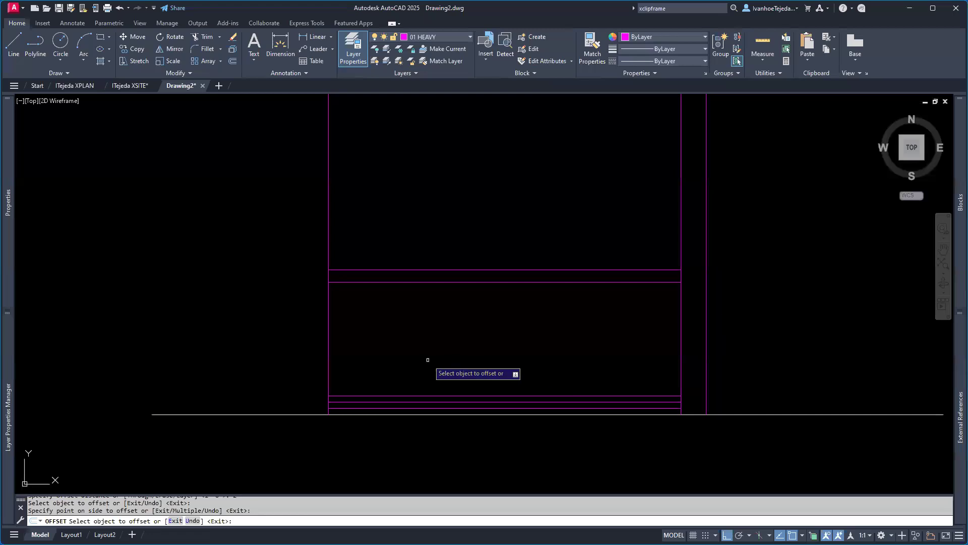
pyautogui.click(329, 311)
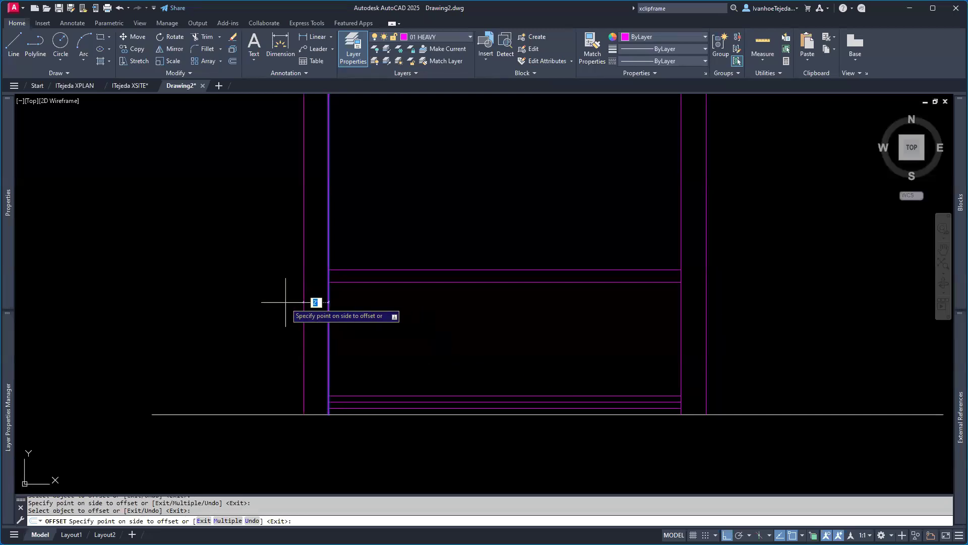
pyautogui.click(285, 303)
pyautogui.press('Return')
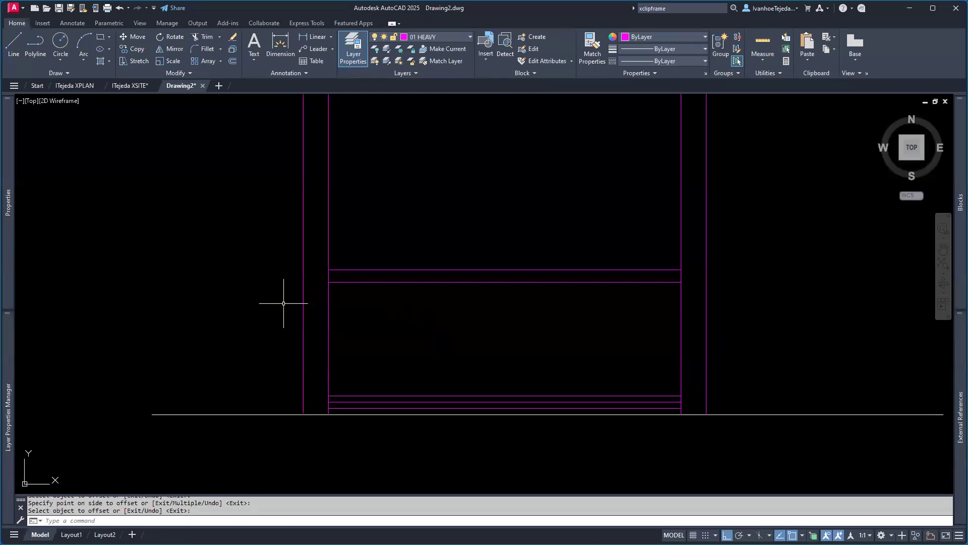
# - Fillet the lower and upper lines of the roof band to the left outer vertical line, closing the band's left end with square corners
pyautogui.write('f')
pyautogui.press('Return')
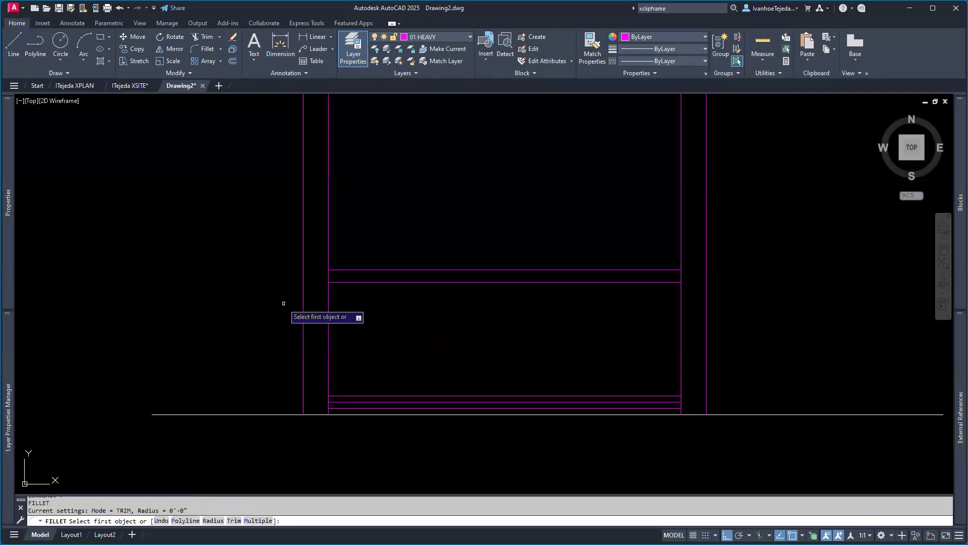
pyautogui.click(356, 281)
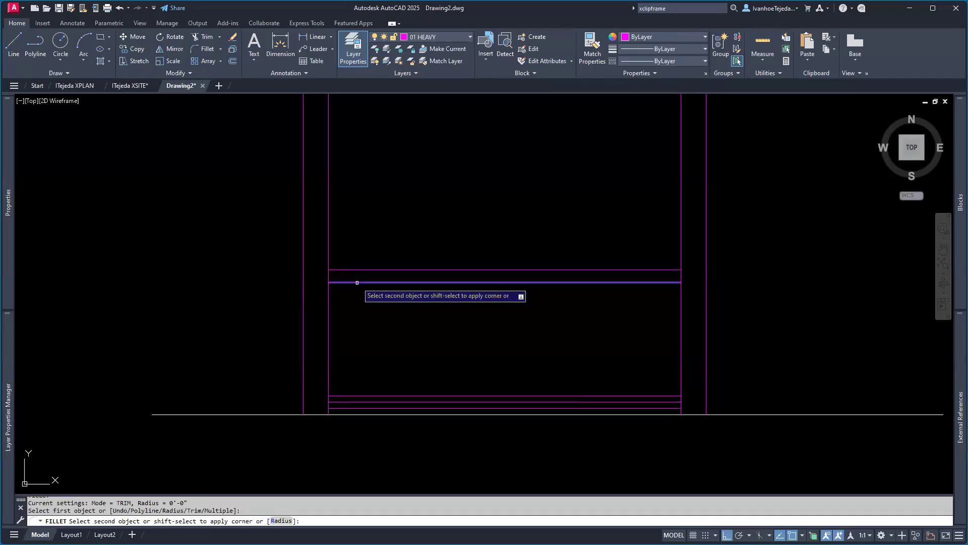
pyautogui.click(303, 276)
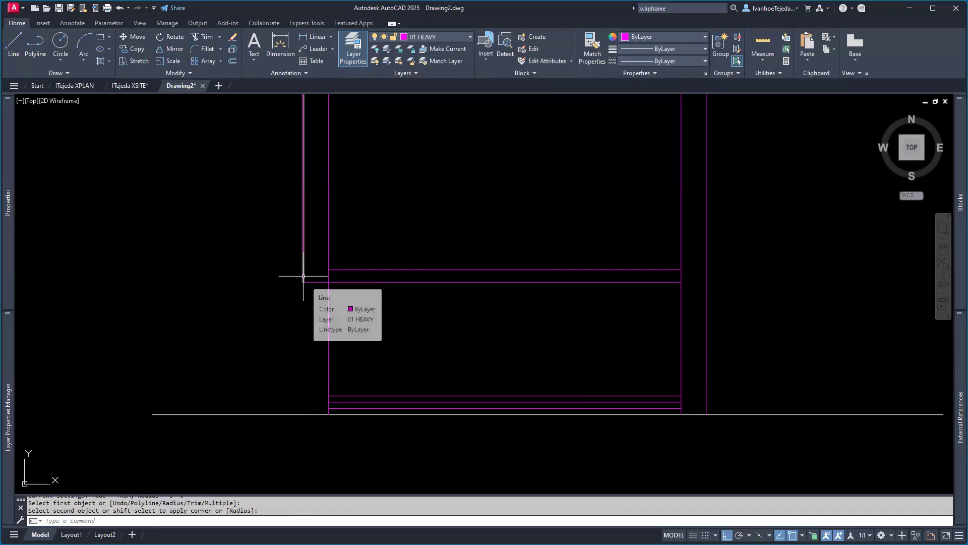
pyautogui.write('f')
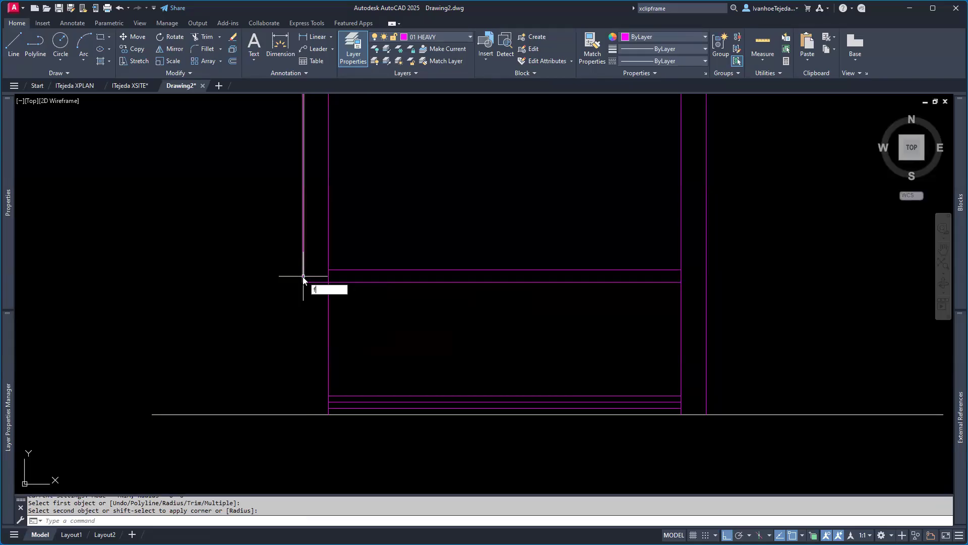
pyautogui.press('Return')
pyautogui.write('m')
pyautogui.press('Return')
pyautogui.click(304, 275)
pyautogui.click(337, 271)
# - Fillet the lower and upper lines of the roof band to the right outer vertical line, squaring off the band's right end
pyautogui.click(709, 229)
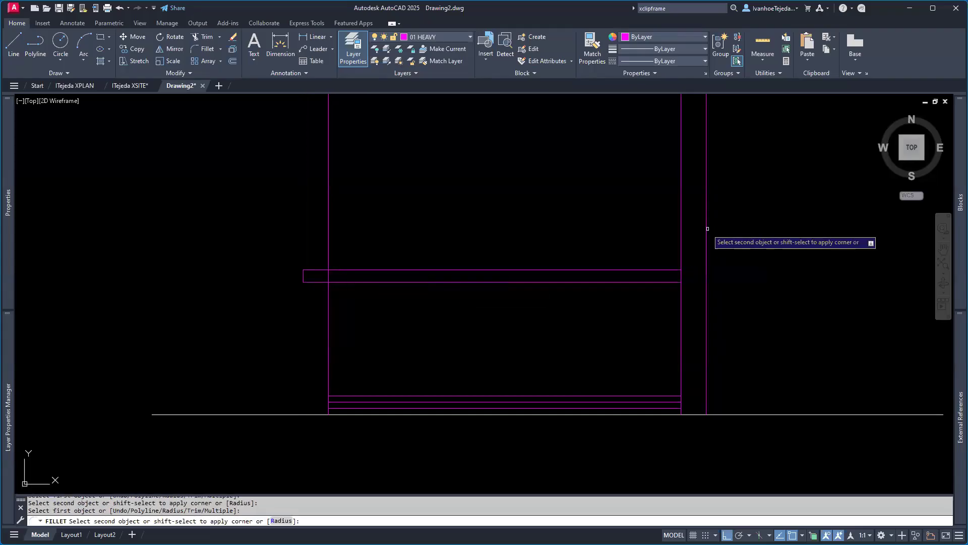
pyautogui.click(685, 283)
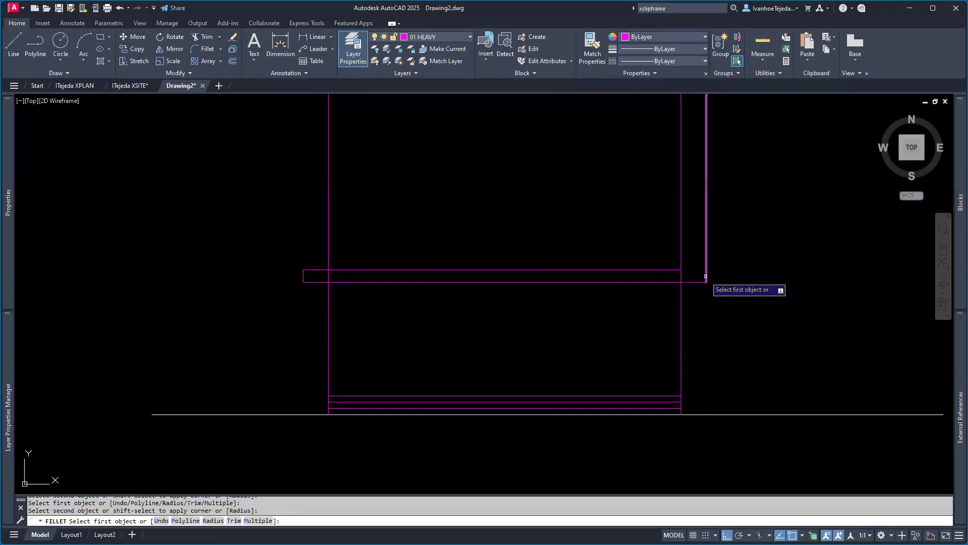
pyautogui.click(706, 277)
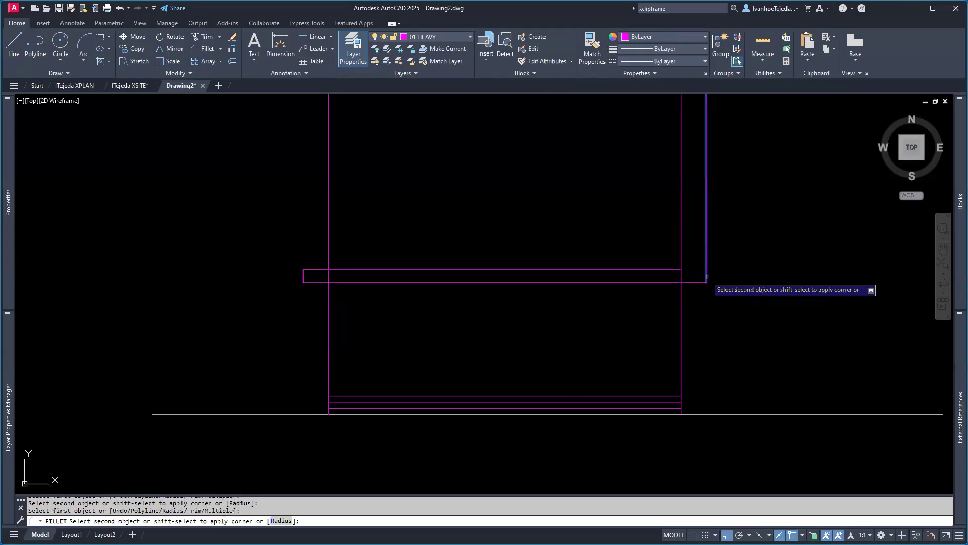
pyautogui.click(655, 269)
# - Trim the left and right wall lines above the roof band, using the band's lower line as the cutting edge
pyautogui.scroll(-4, 608, 279)
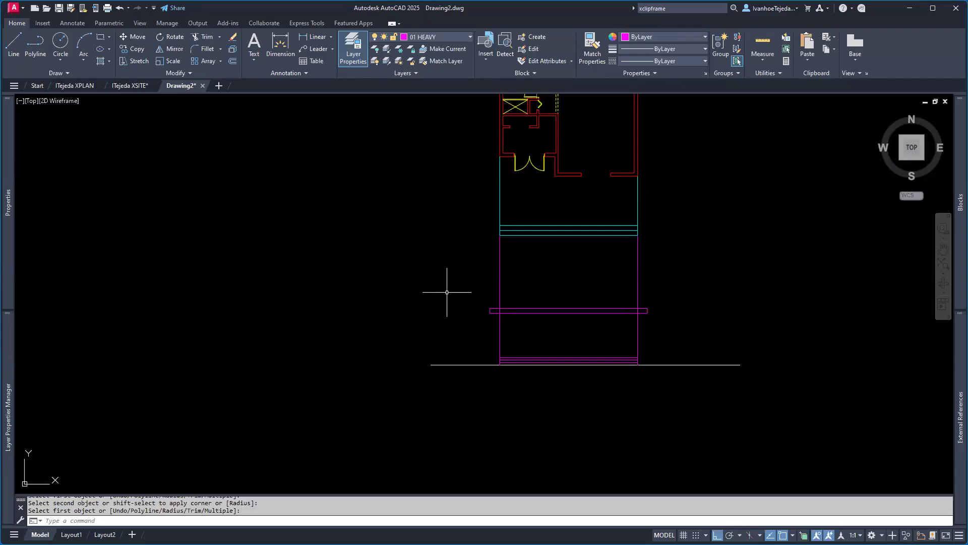
pyautogui.scroll(2, 572, 313)
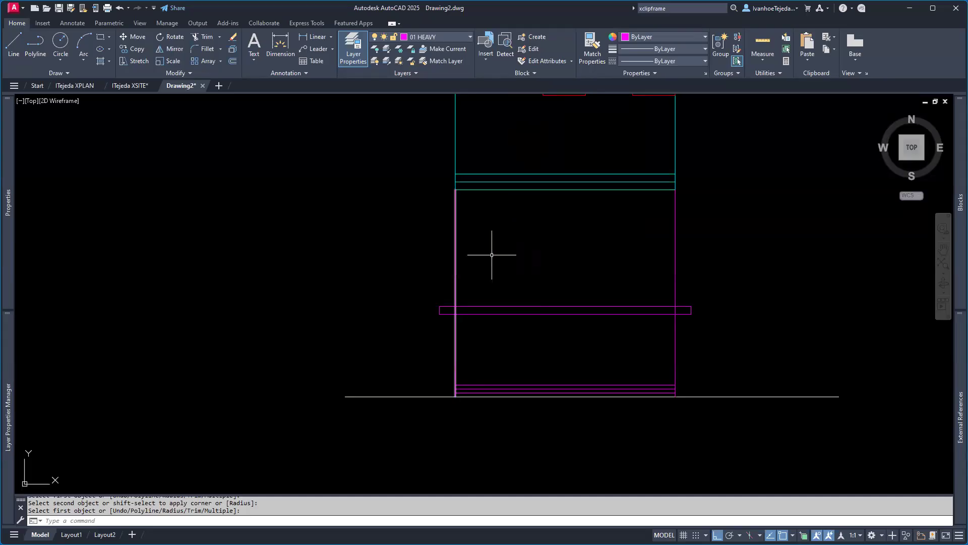
pyautogui.press('Escape')
pyautogui.write('tr')
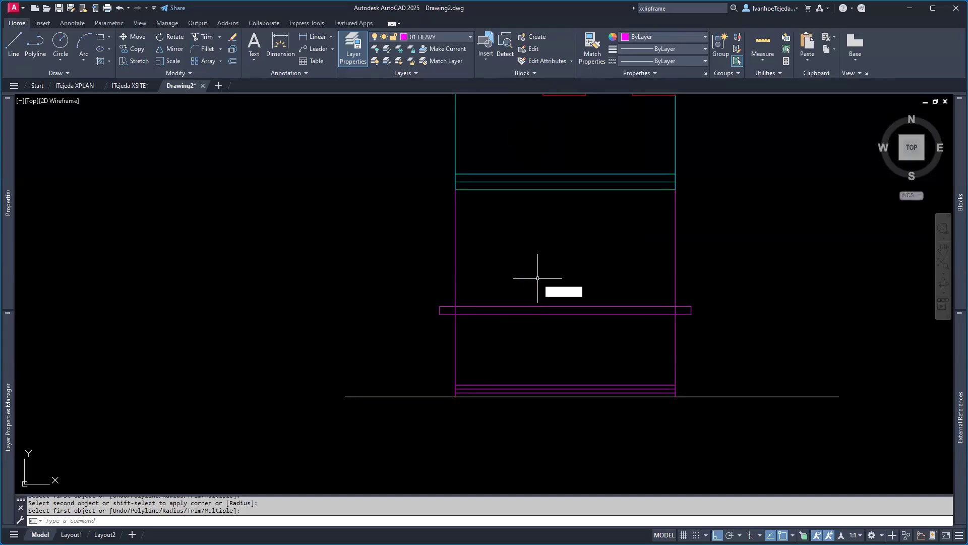
pyautogui.press('Return')
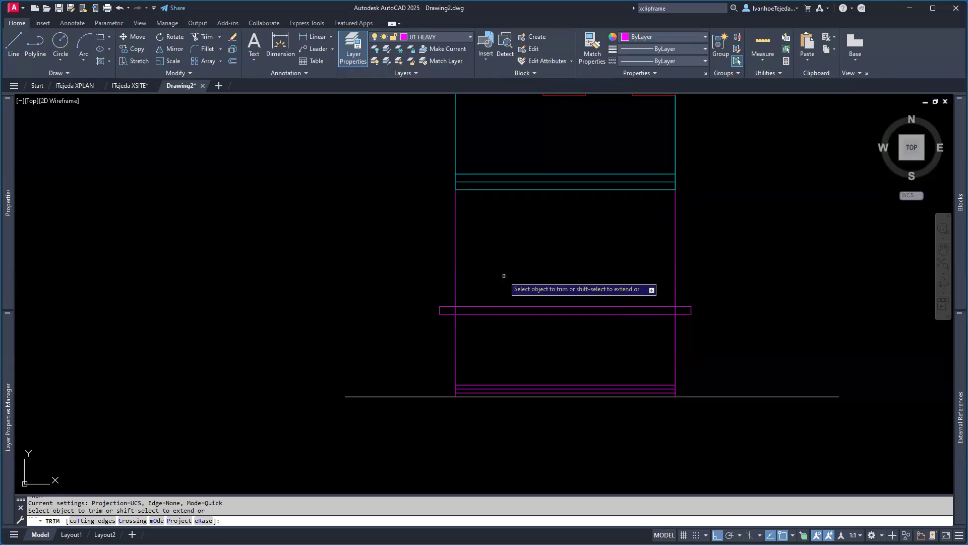
pyautogui.write('t')
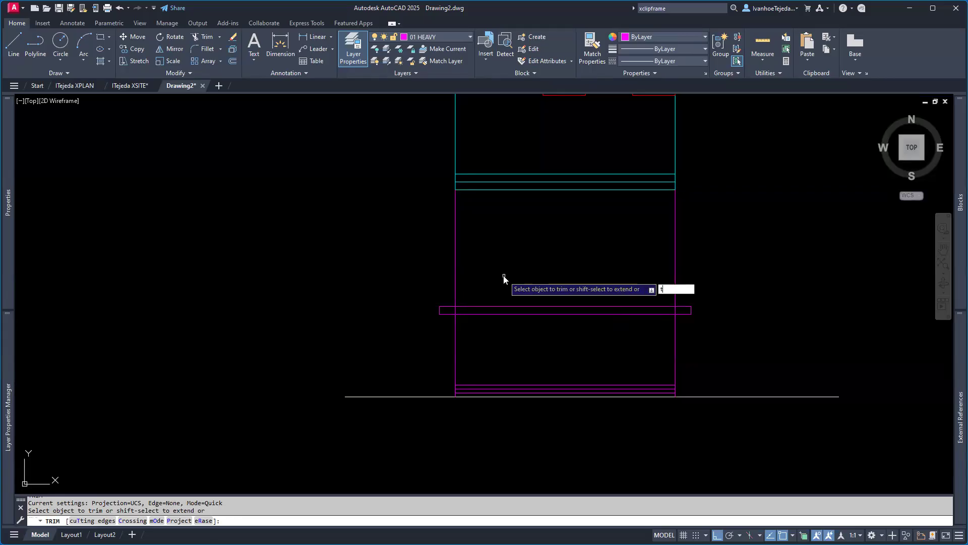
pyautogui.press('Return')
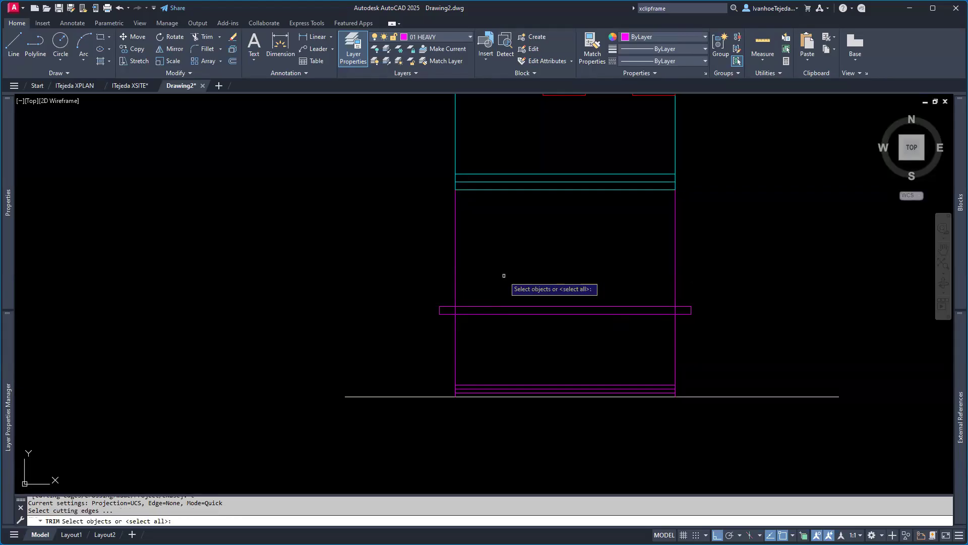
pyautogui.click(506, 313)
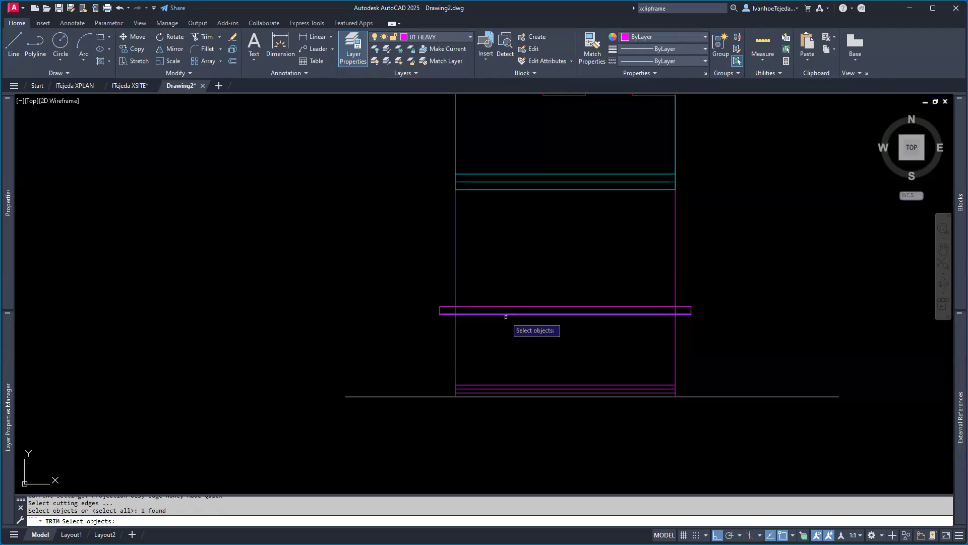
pyautogui.press('Return')
pyautogui.click(456, 268)
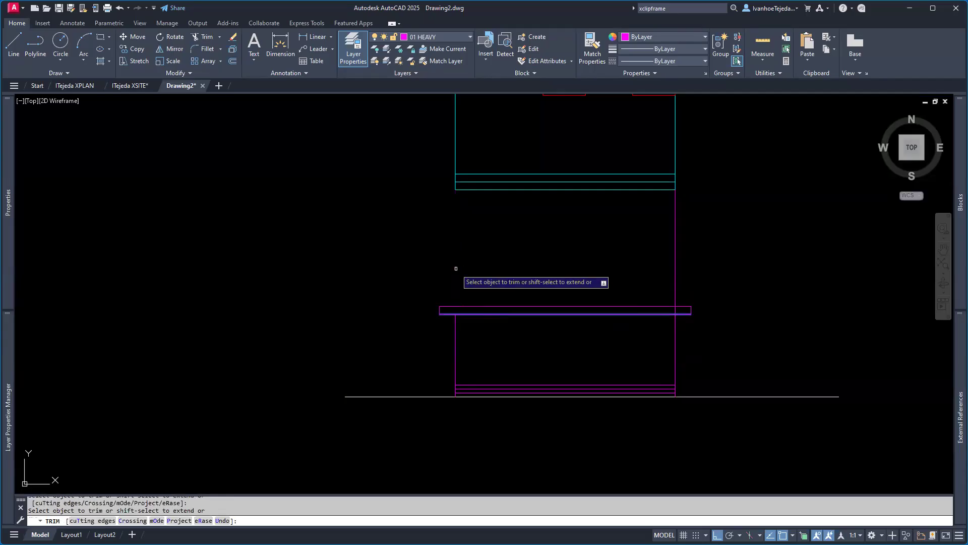
pyautogui.click(674, 258)
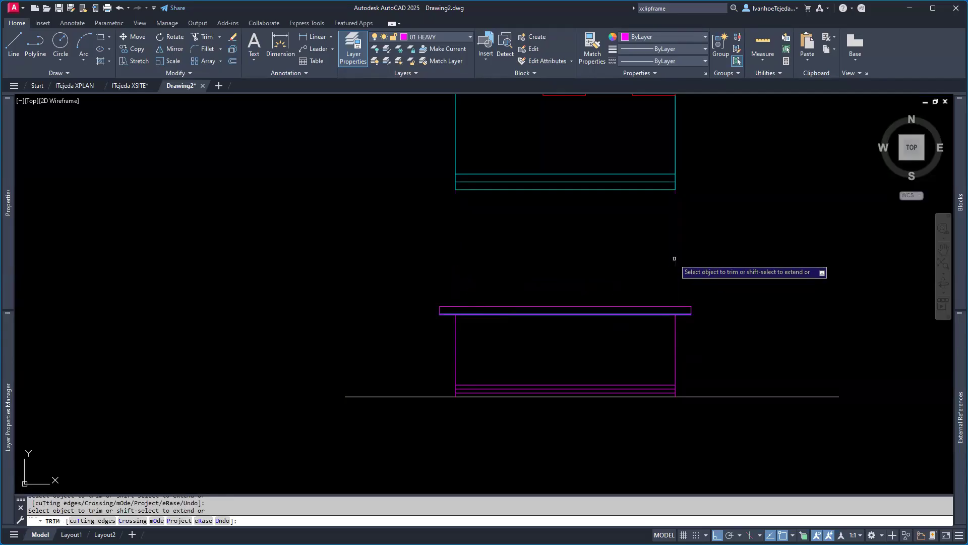
pyautogui.press('Return')
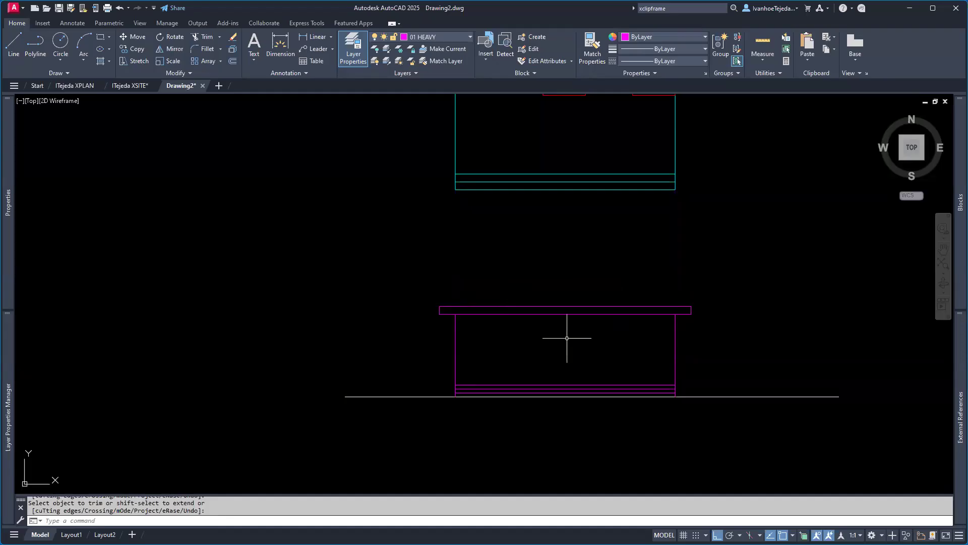
# - Turn on the GUIDES layer to show the vertical guidelines projected from the plan's front openings
pyautogui.moveTo(558, 273); pyautogui.dragTo(566, 330, button='middle')
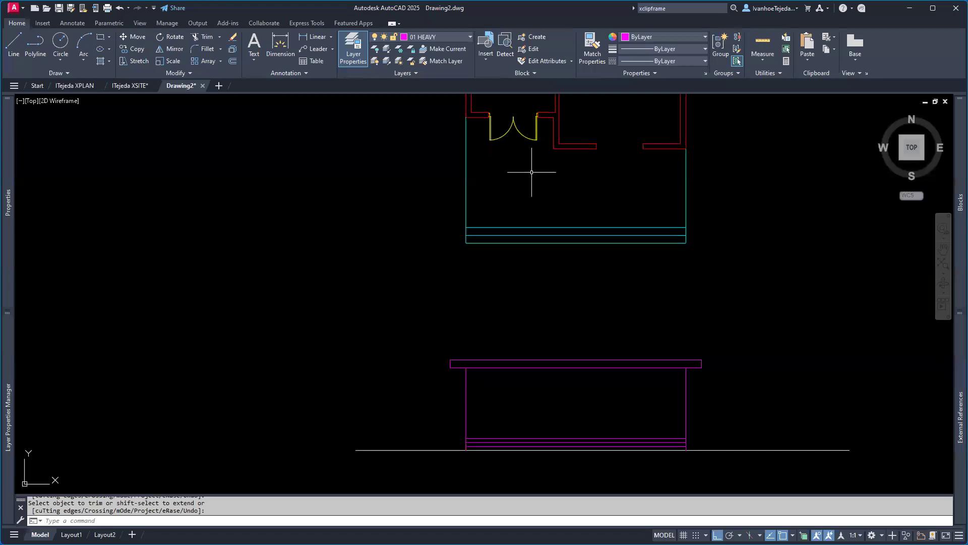
pyautogui.click(444, 36)
pyautogui.click(376, 123)
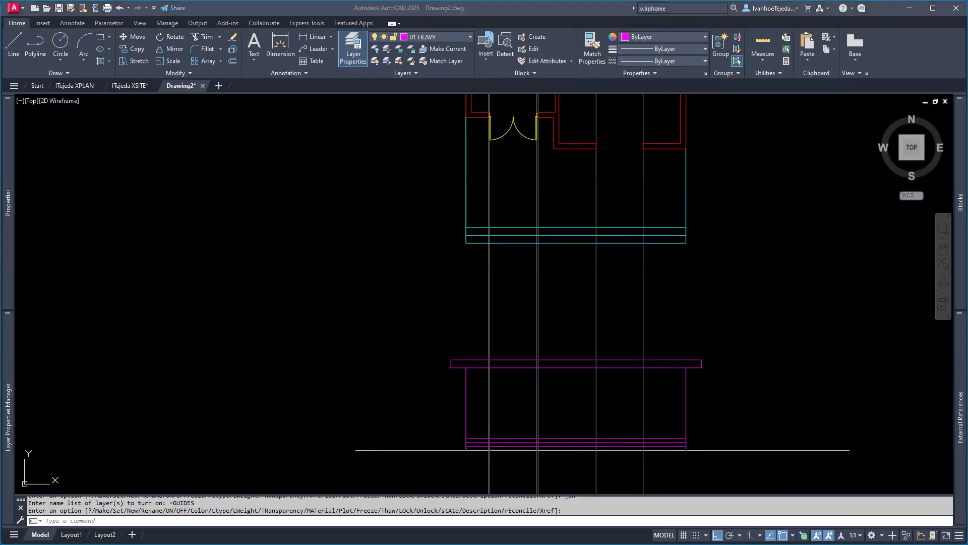
# - Consult the layer descriptions in XELEVATION.pdf, return to the AutoCAD drawing and make 02 MEDIUM the current layer
pyautogui.hotkey('alt', 'Tab')
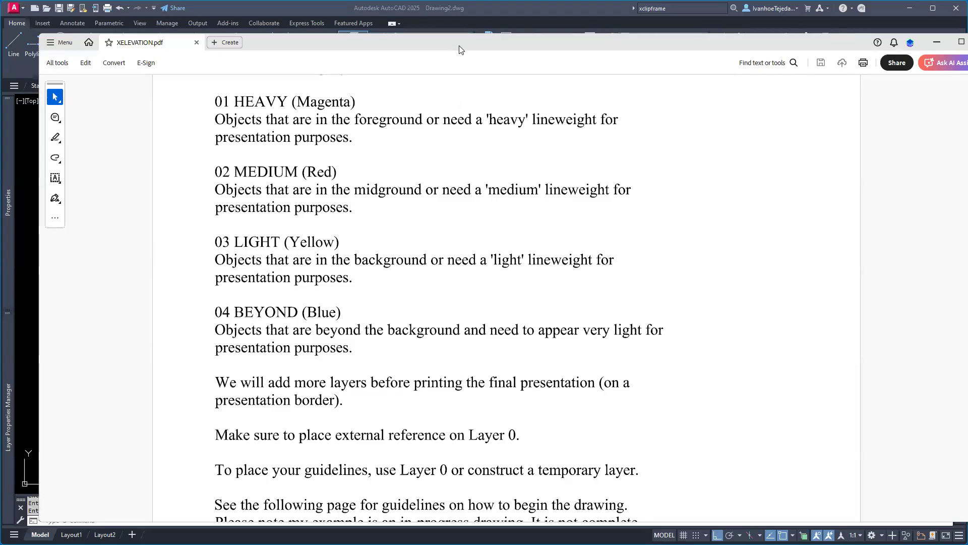
pyautogui.hotkey('alt', 'Tab')
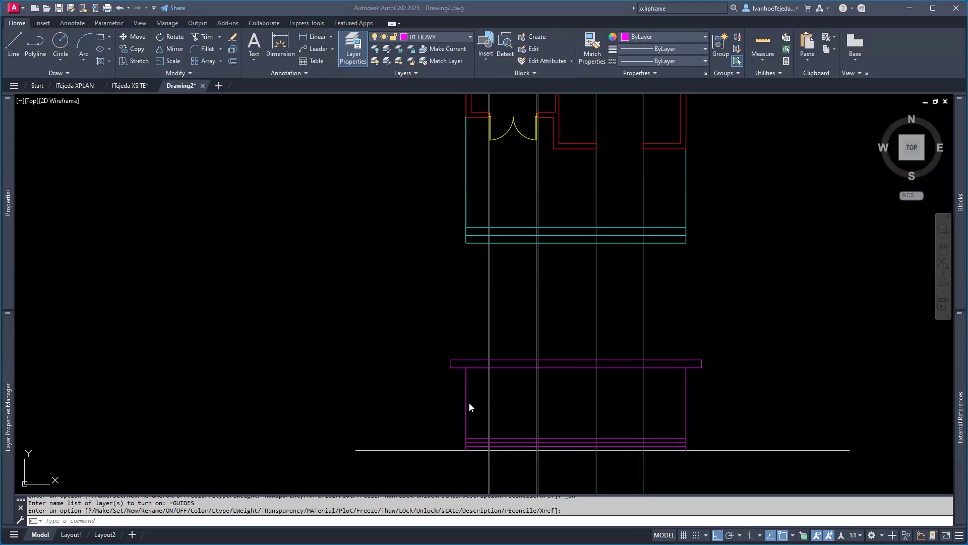
pyautogui.click(452, 36)
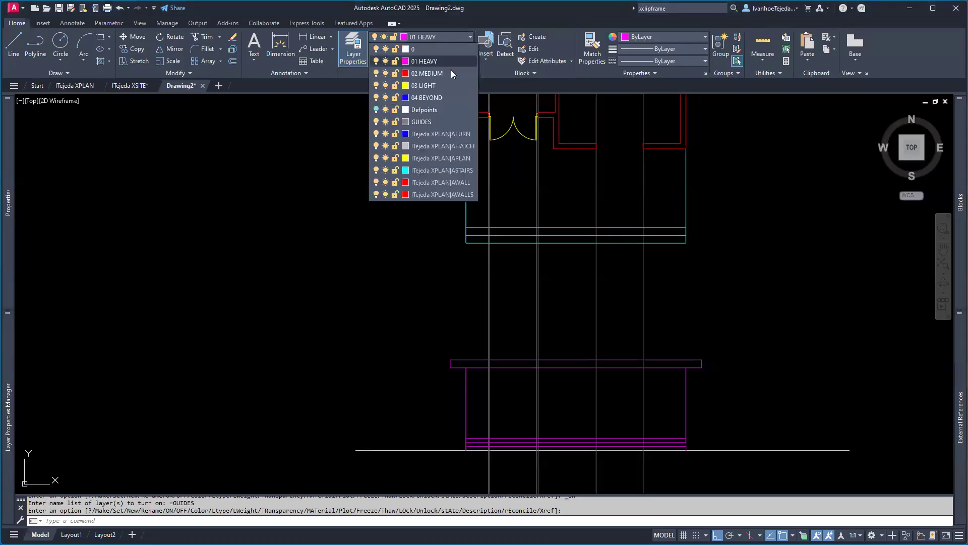
pyautogui.click(443, 74)
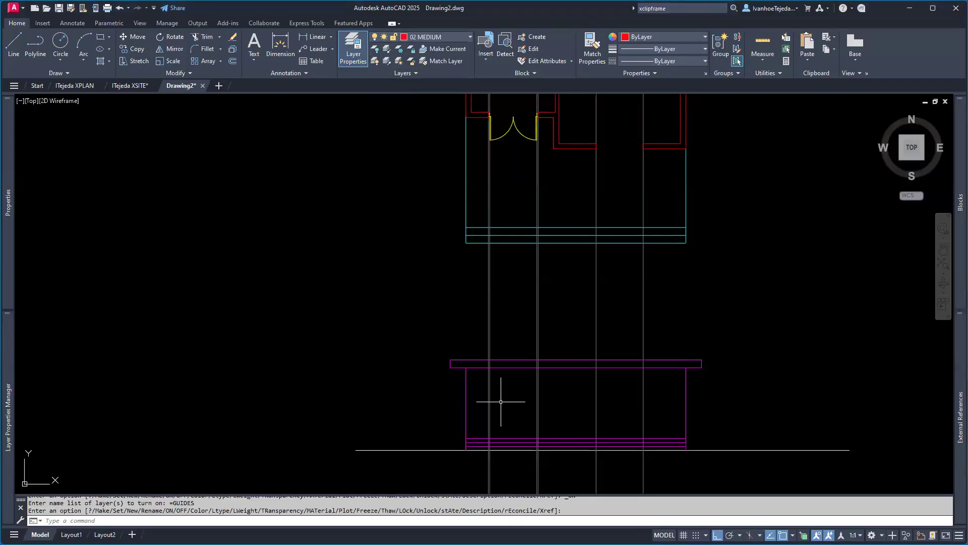
# - Draw the double door's outer frame 7'2" high from the uppermost step line, spanning the outermost guidelines of the left opening
pyautogui.scroll(5, 506, 434)
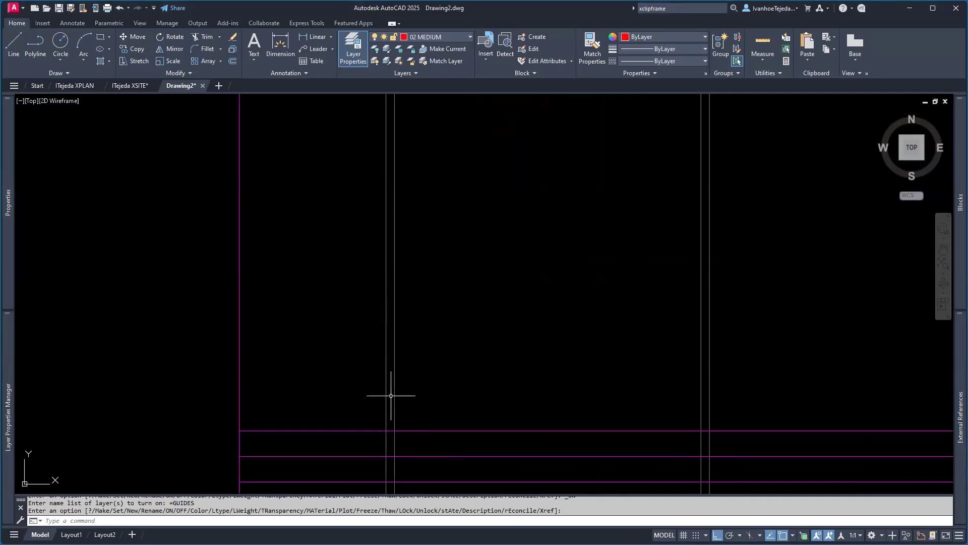
pyautogui.write('l')
pyautogui.press('Return')
pyautogui.click(386, 431)
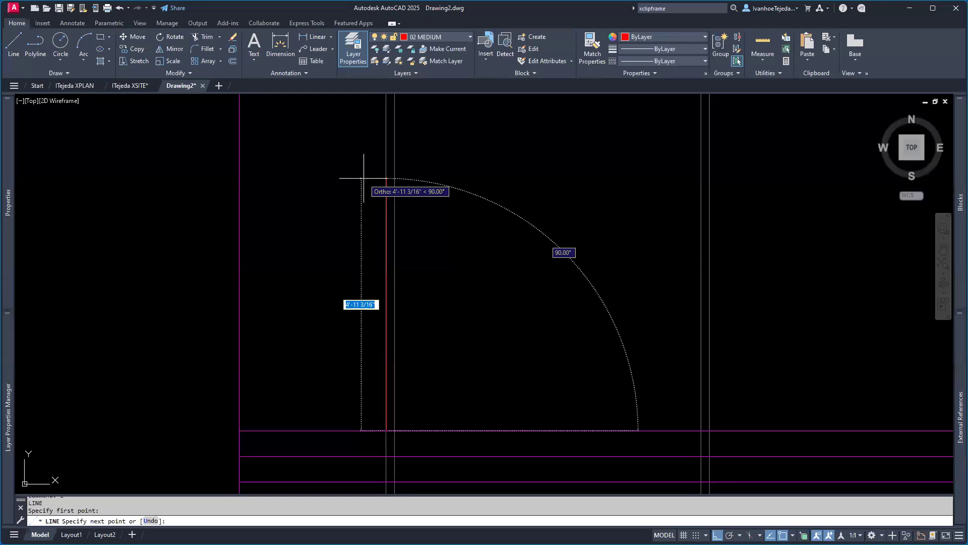
pyautogui.write("7'2")
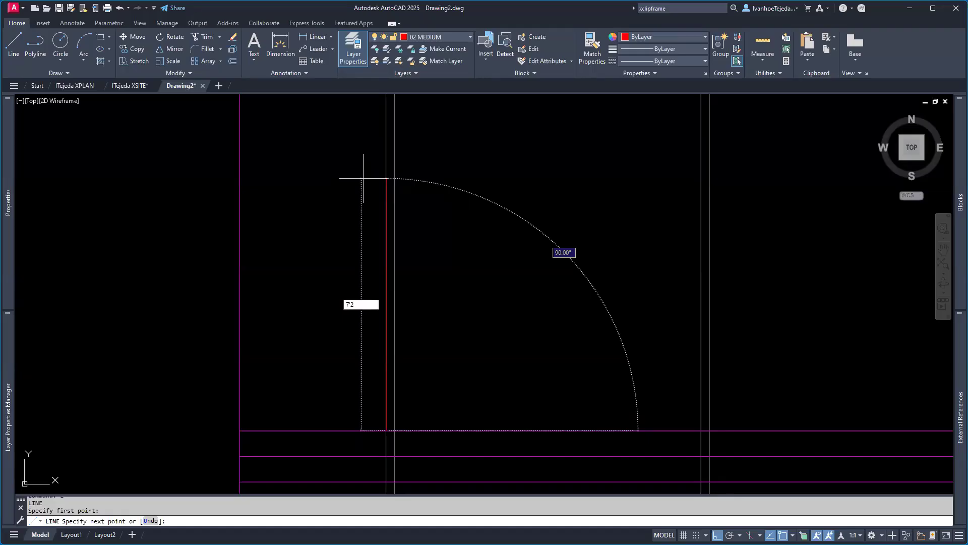
pyautogui.press('Return')
pyautogui.scroll(-2, 363, 177)
pyautogui.moveTo(363, 174); pyautogui.dragTo(371, 280, button='middle')
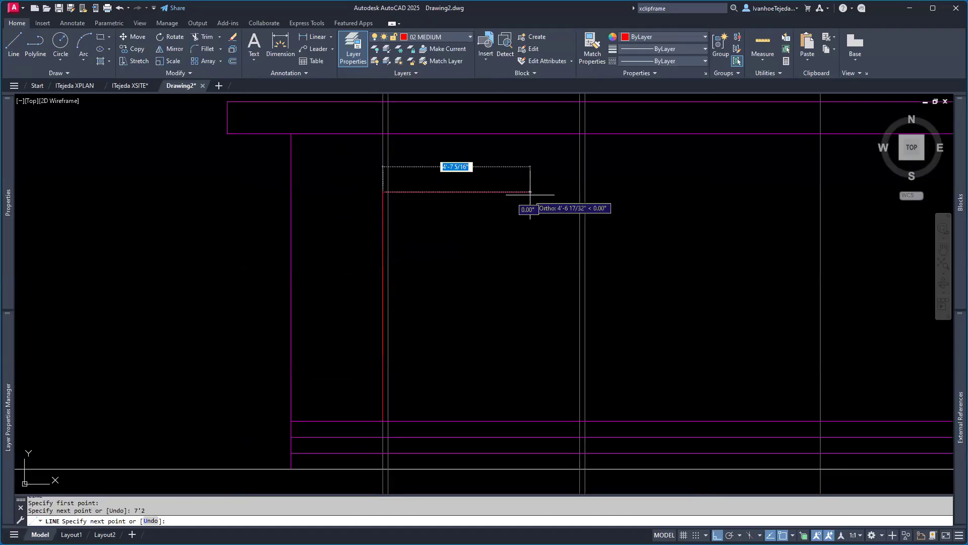
pyautogui.click(585, 191)
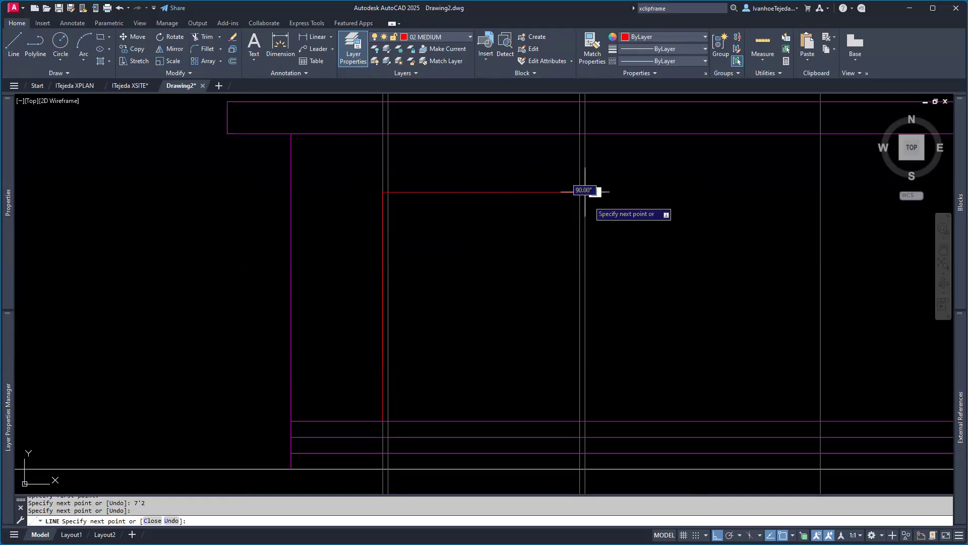
pyautogui.click(583, 420)
pyautogui.press('Return')
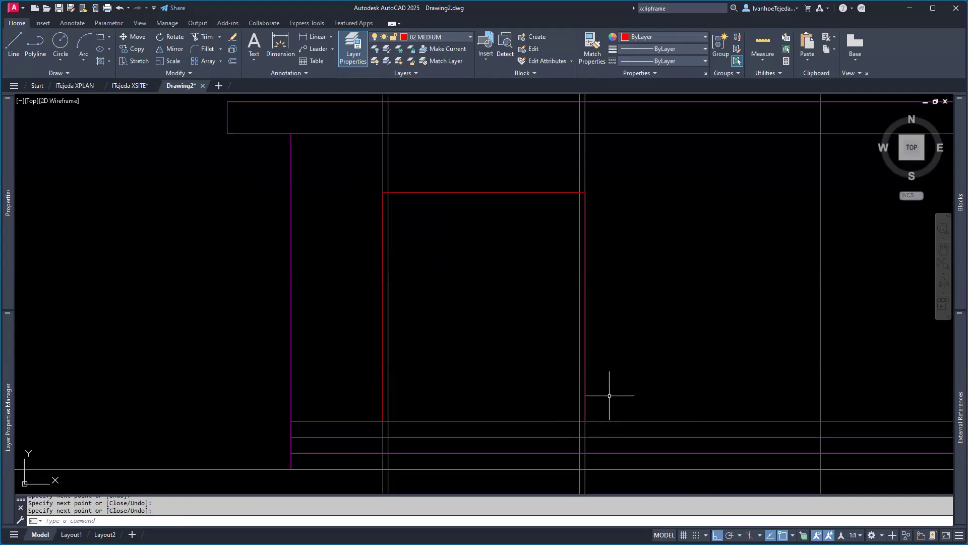
# - Join the three door frame lines into one polyline
pyautogui.click(366, 184)
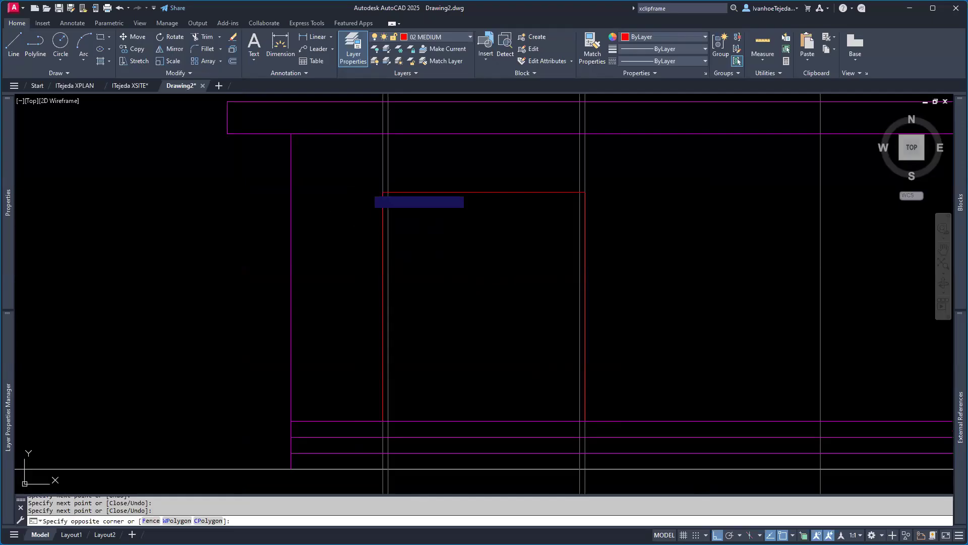
pyautogui.click(615, 422)
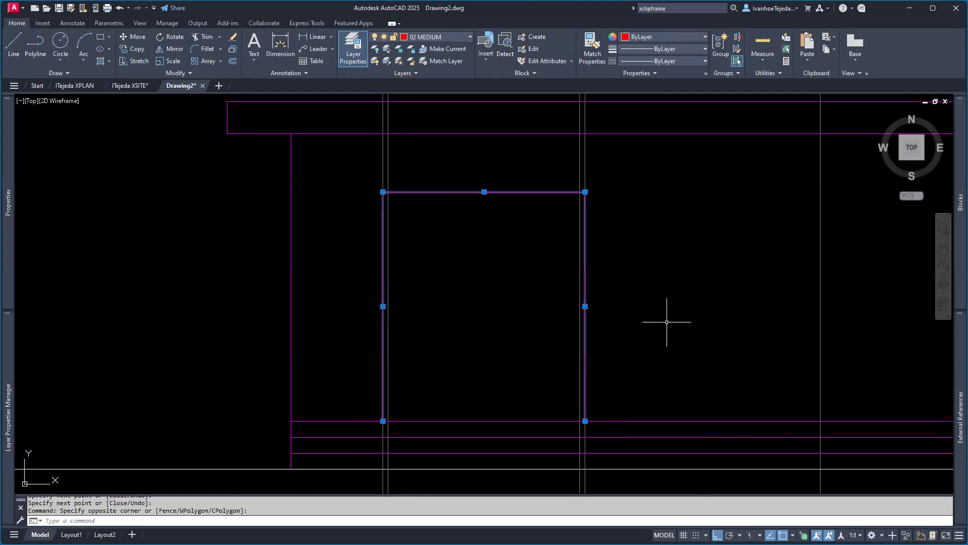
pyautogui.write('j')
pyautogui.press('Return')
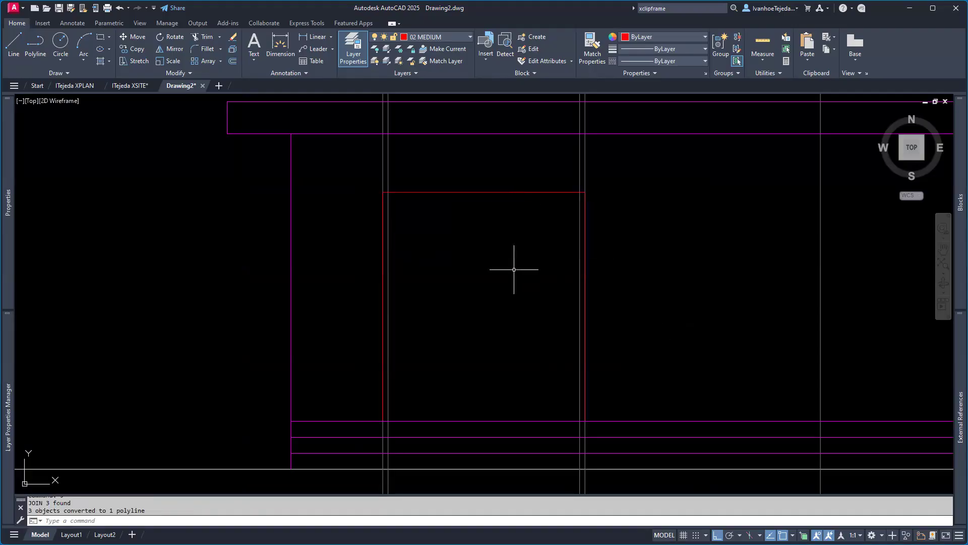
# - Offset the door frame polyline 2" inward
pyautogui.write('o')
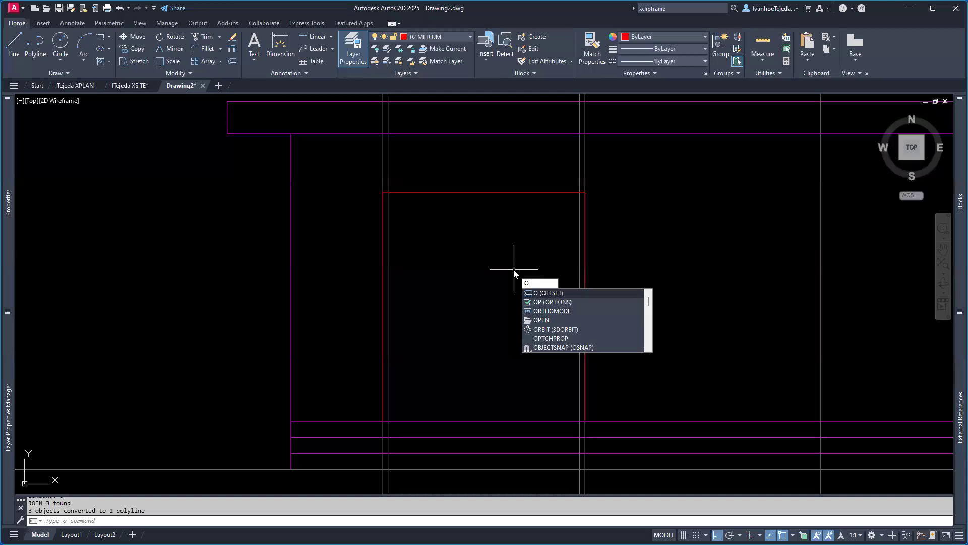
pyautogui.press('Return')
pyautogui.write('2')
pyautogui.press('Return')
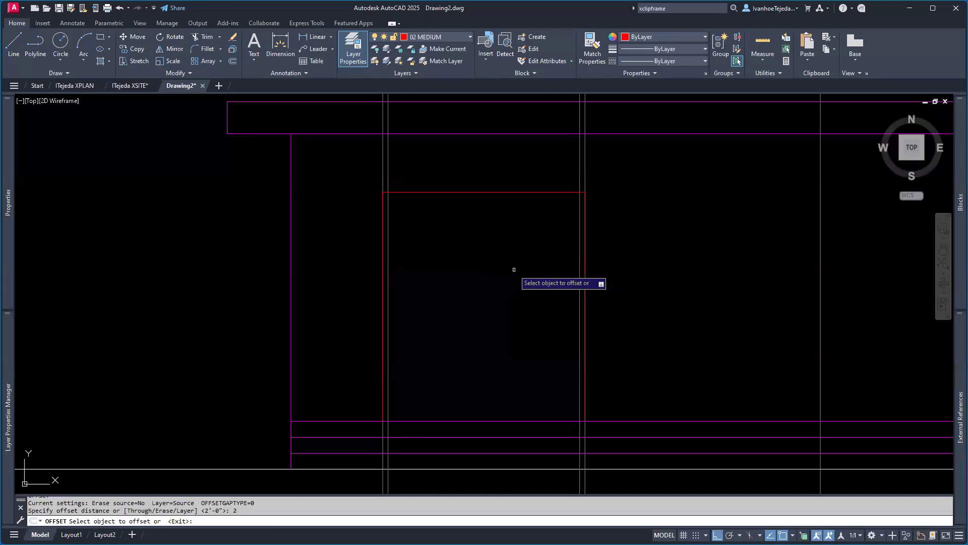
pyautogui.click(485, 192)
pyautogui.click(488, 229)
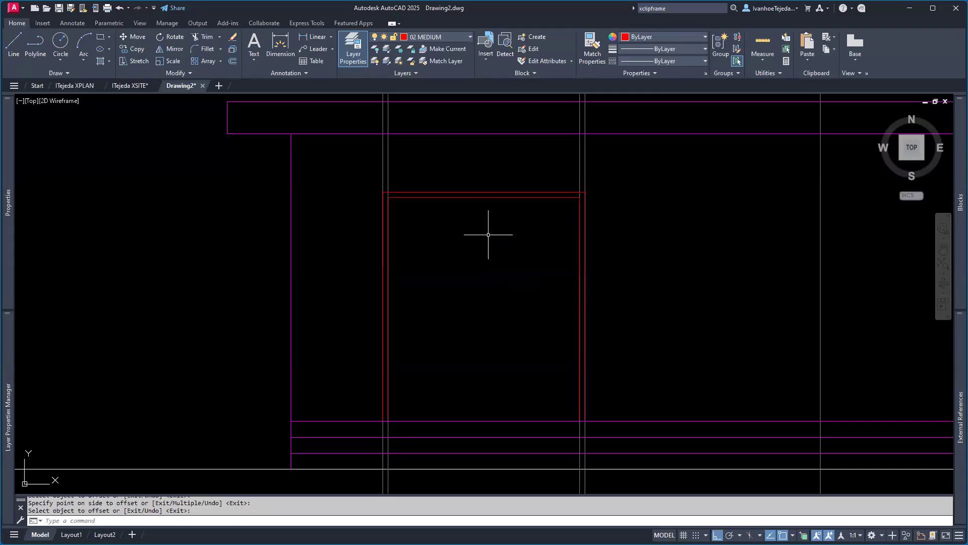
pyautogui.press('Return')
# - Move the inner door frame polyline to the 03 LIGHT layer and clear the selection
pyautogui.click(480, 197)
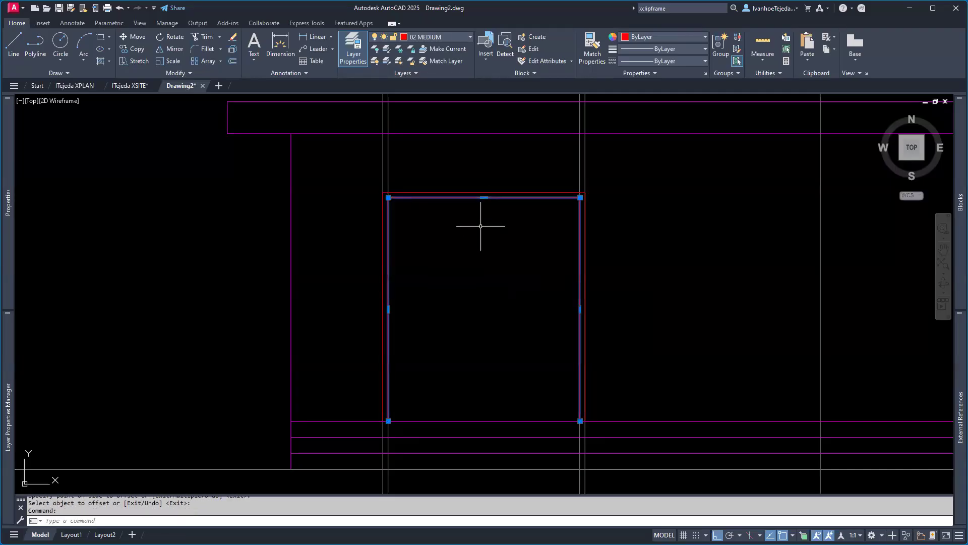
pyautogui.click(460, 37)
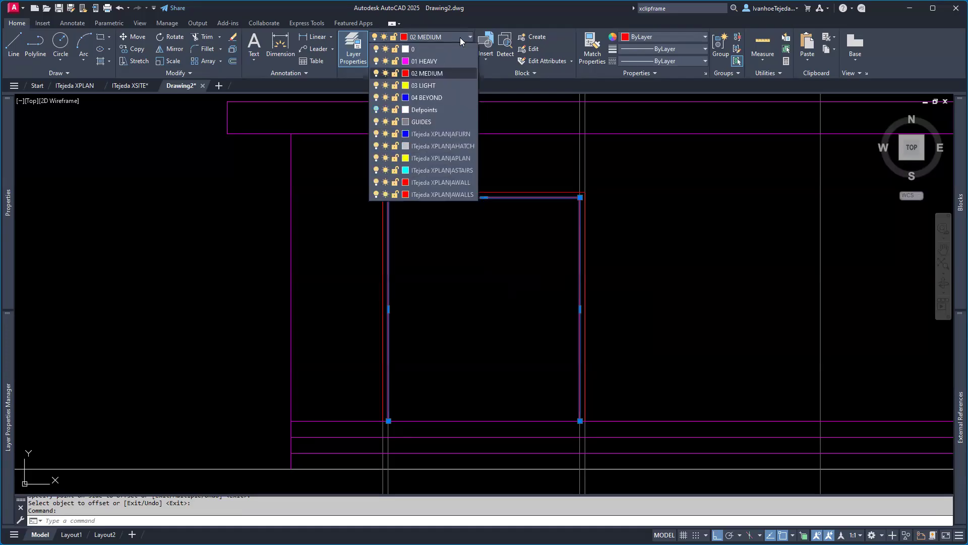
pyautogui.click(435, 86)
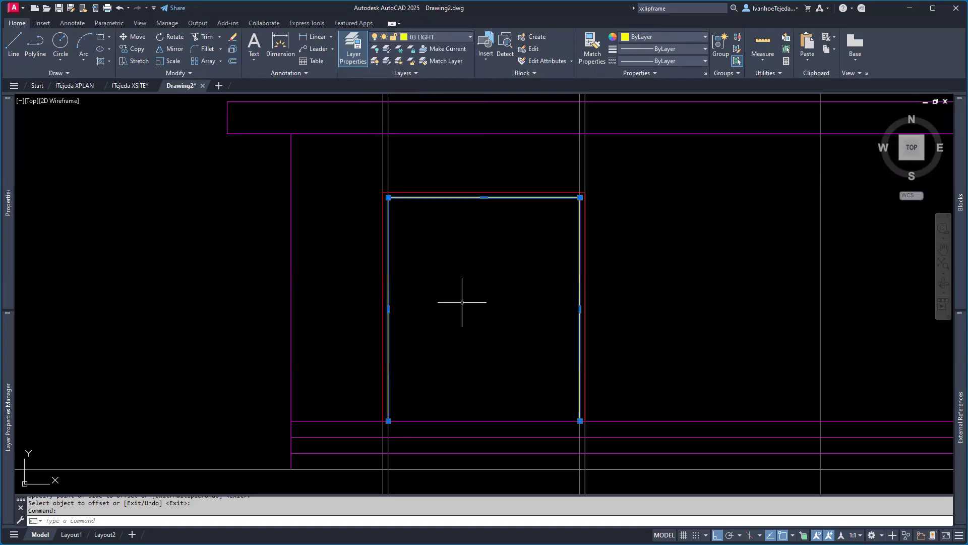
pyautogui.press('Escape')
pyautogui.press('Escape')
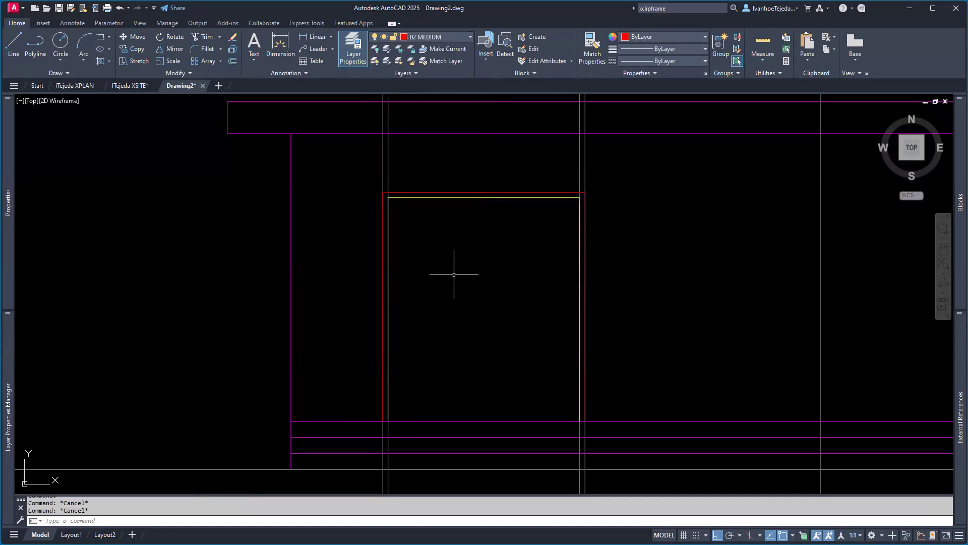
# - Draw a vertical line down the middle of the double door, from the inner frame's top edge to the uppermost step line
pyautogui.scroll(-2, 454, 274)
pyautogui.moveTo(454, 274); pyautogui.dragTo(475, 293, button='middle')
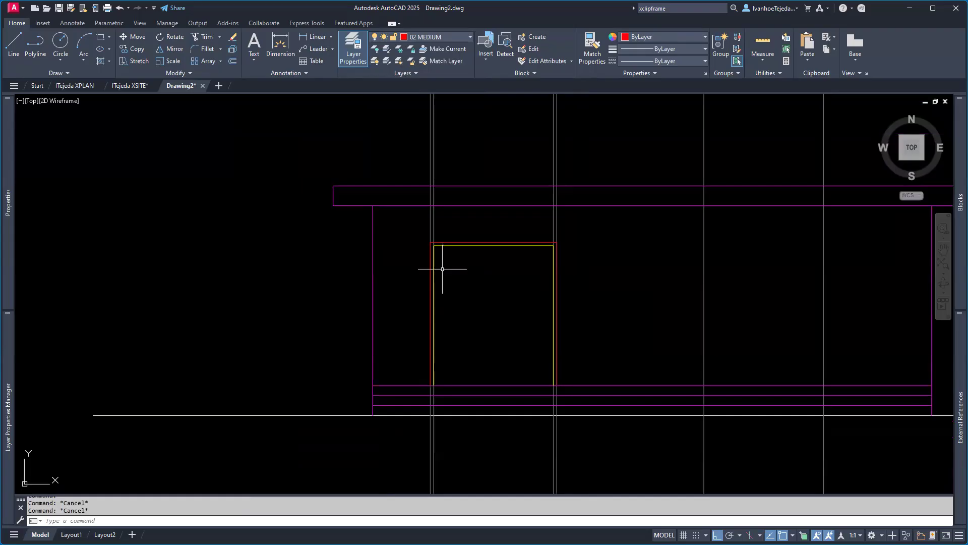
pyautogui.write('l')
pyautogui.press('Return')
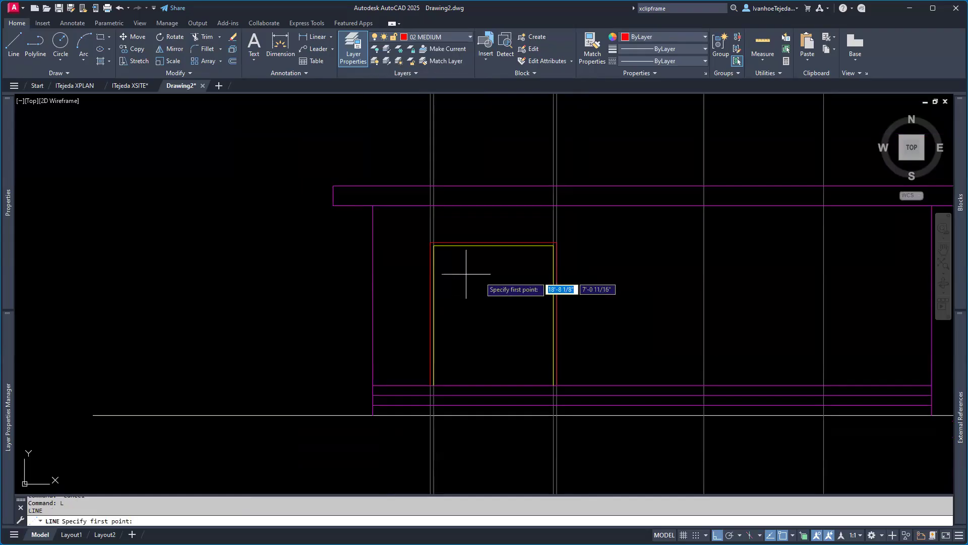
pyautogui.click(494, 246)
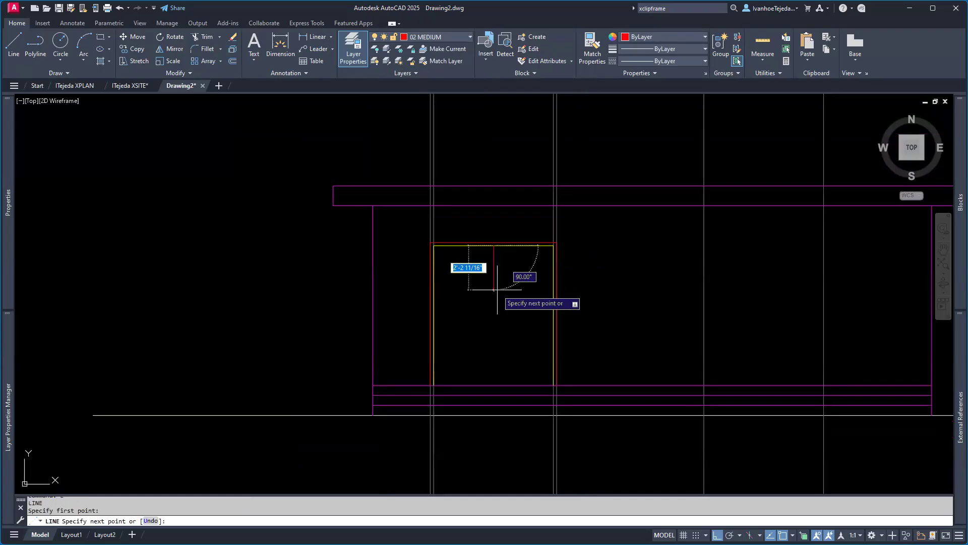
pyautogui.click(494, 386)
pyautogui.press('Return')
# - Match the door's centre line to the properties of the yellow inner frame
pyautogui.scroll(4, 506, 364)
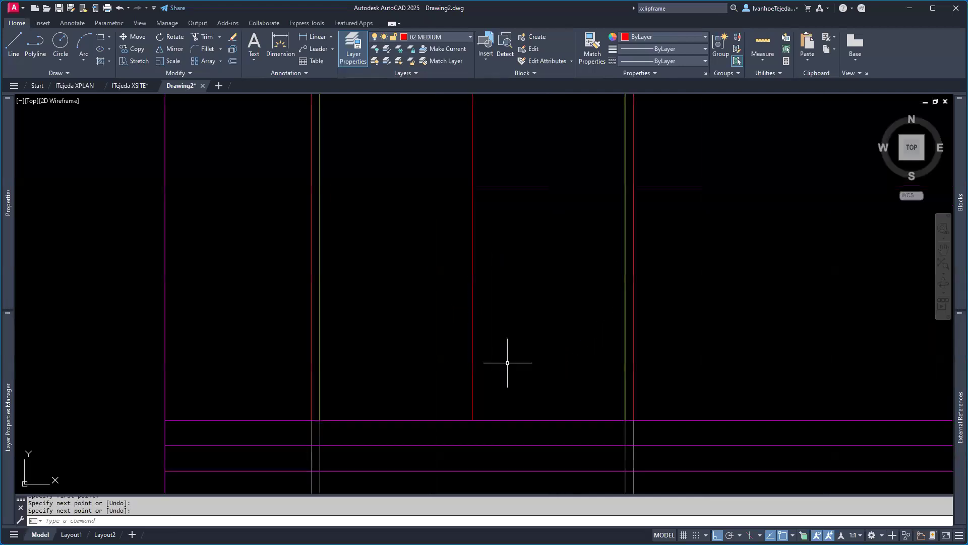
pyautogui.write('ma')
pyautogui.press('Return')
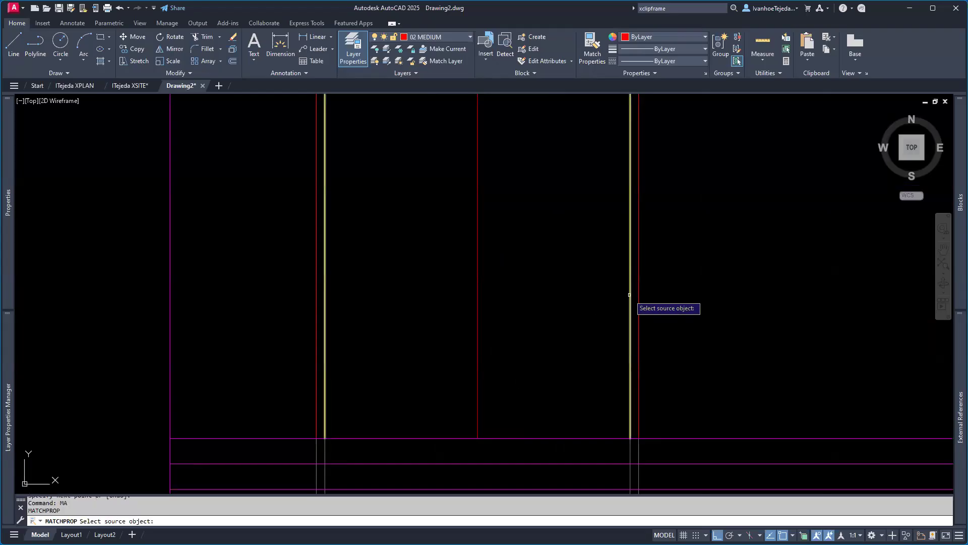
pyautogui.click(629, 295)
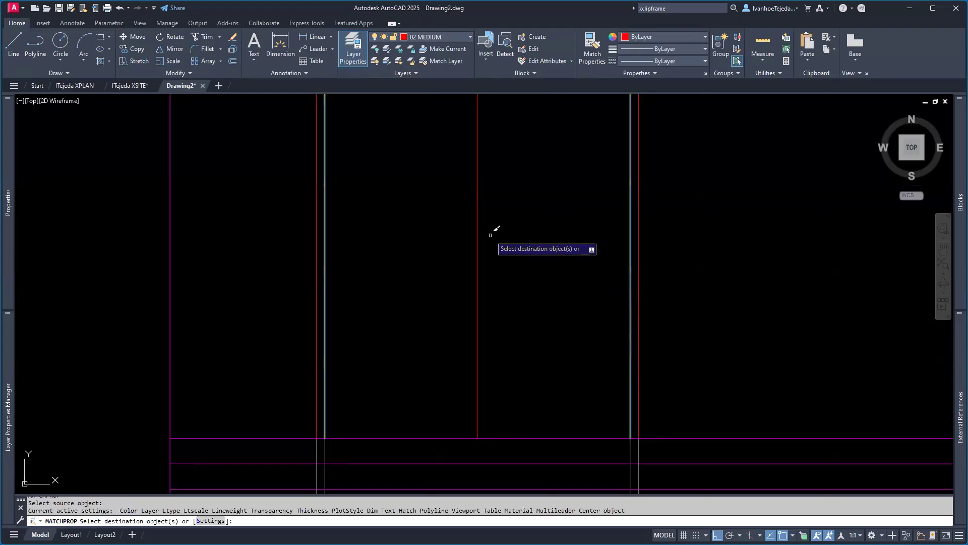
pyautogui.click(477, 225)
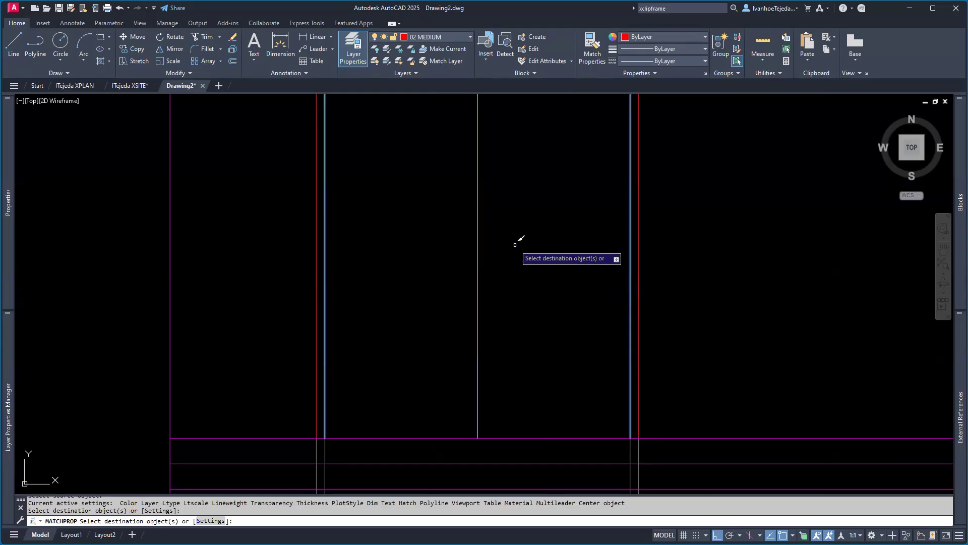
pyautogui.press('Return')
# - Turn off the GUIDES layer by picking one of the vertical guidelines above the door
pyautogui.scroll(-2, 520, 250)
pyautogui.moveTo(522, 255); pyautogui.dragTo(549, 372, button='middle')
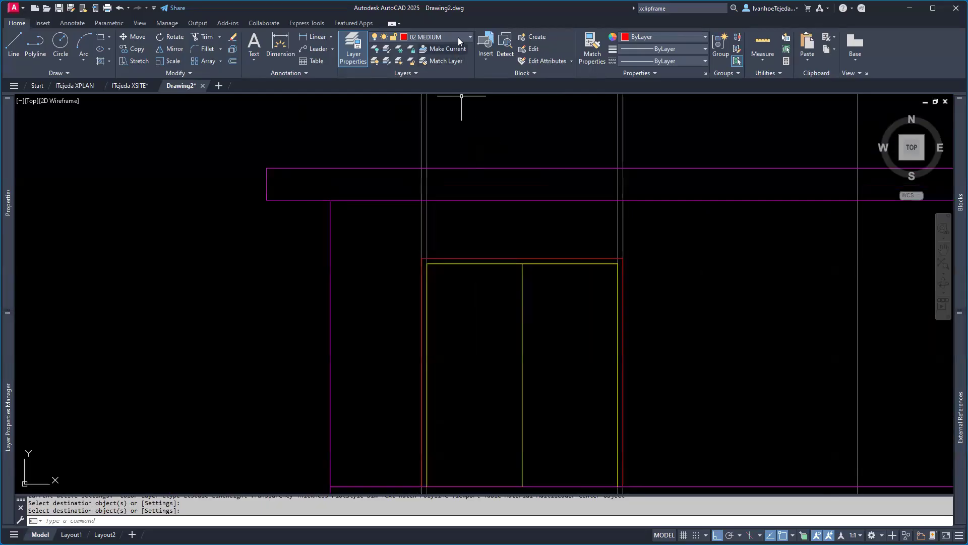
pyautogui.click(378, 50)
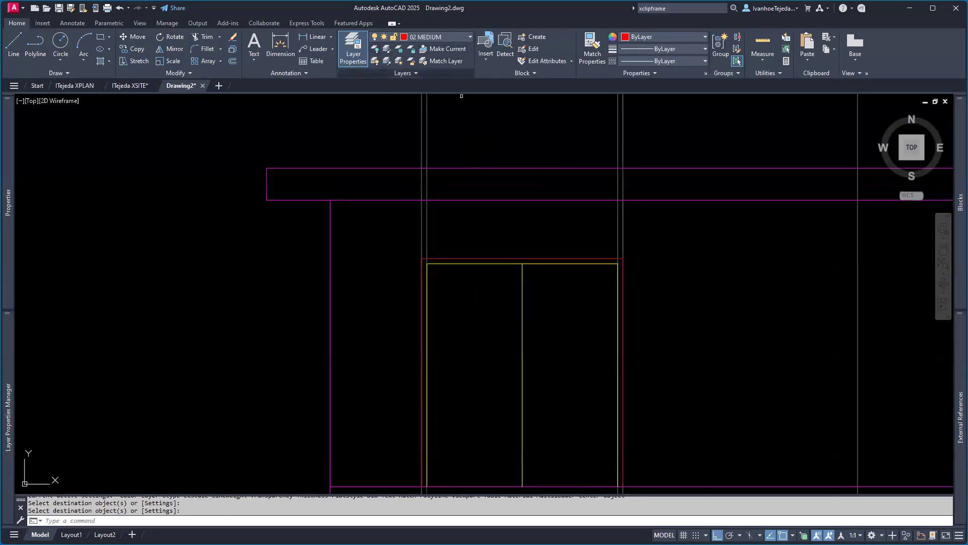
pyautogui.click(421, 122)
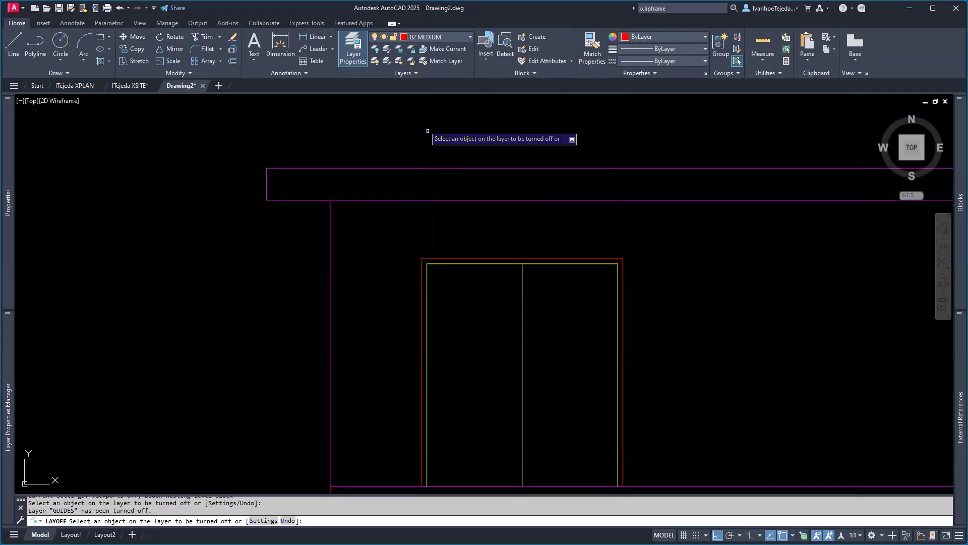
pyautogui.press('Return')
# - Set up a plot to the Adobe PDF printer with a window plot area enclosing the whole elevation
pyautogui.scroll(-3, 501, 287)
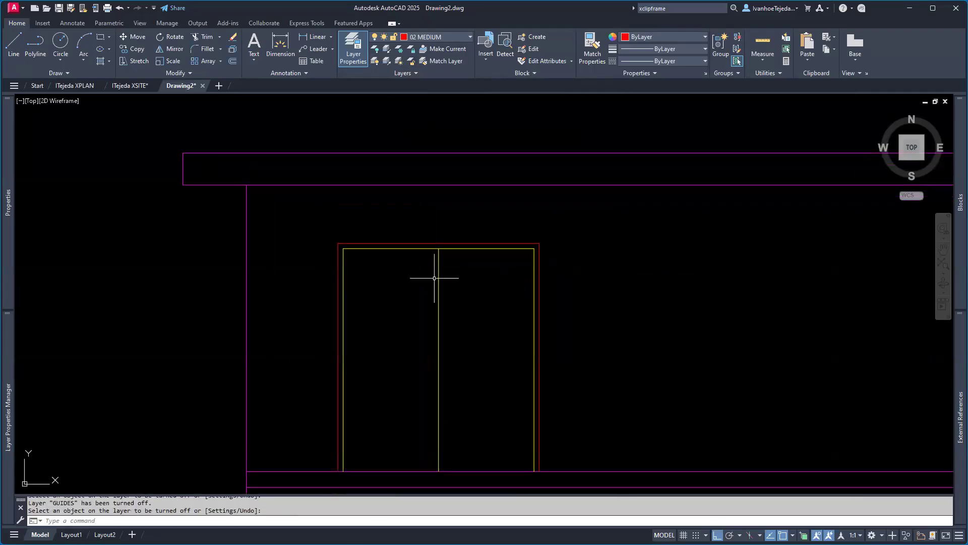
pyautogui.moveTo(457, 336); pyautogui.dragTo(376, 324, button='middle')
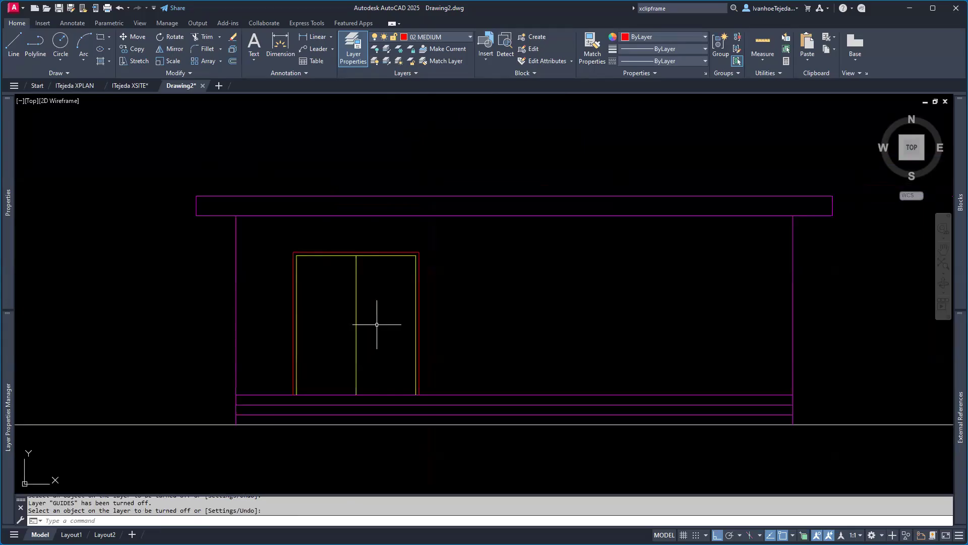
pyautogui.hotkey('ctrl', 'p')
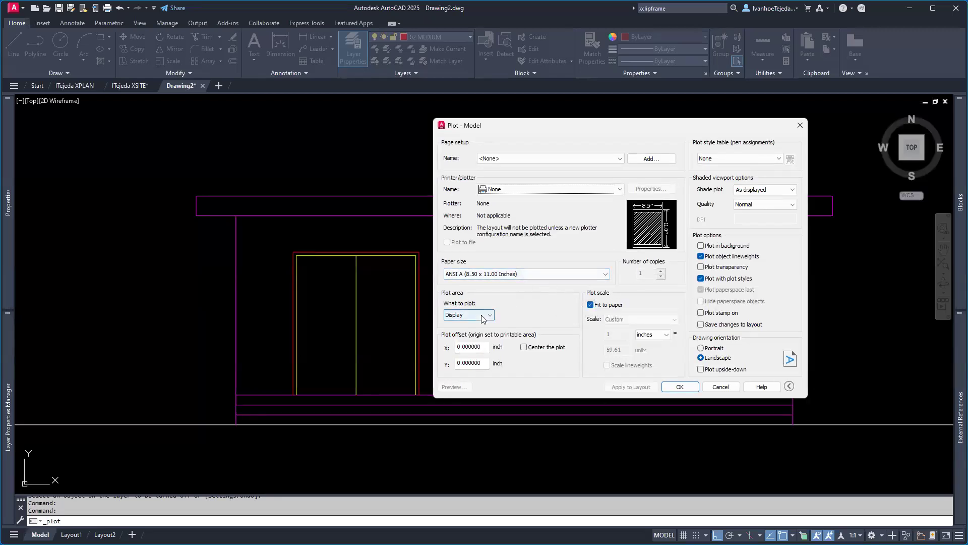
pyautogui.click(515, 190)
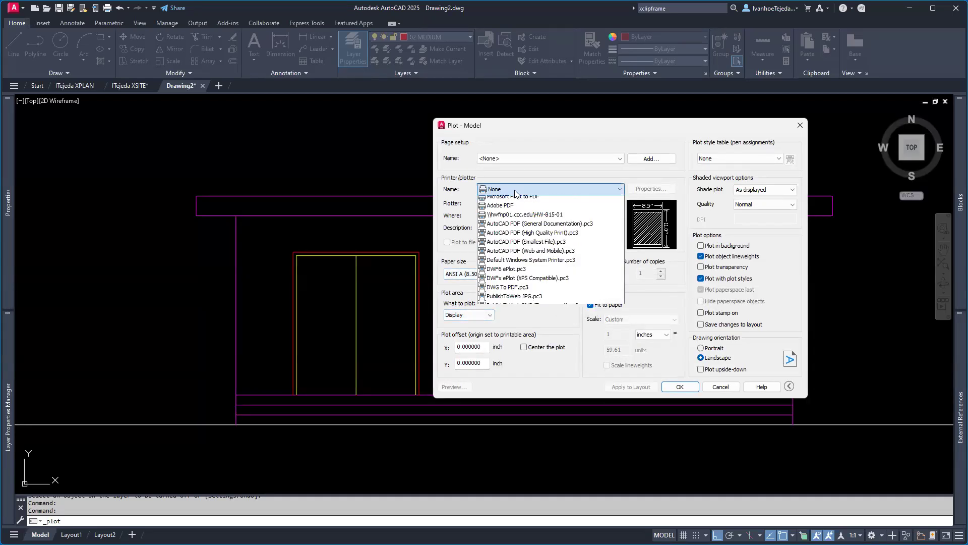
pyautogui.click(513, 246)
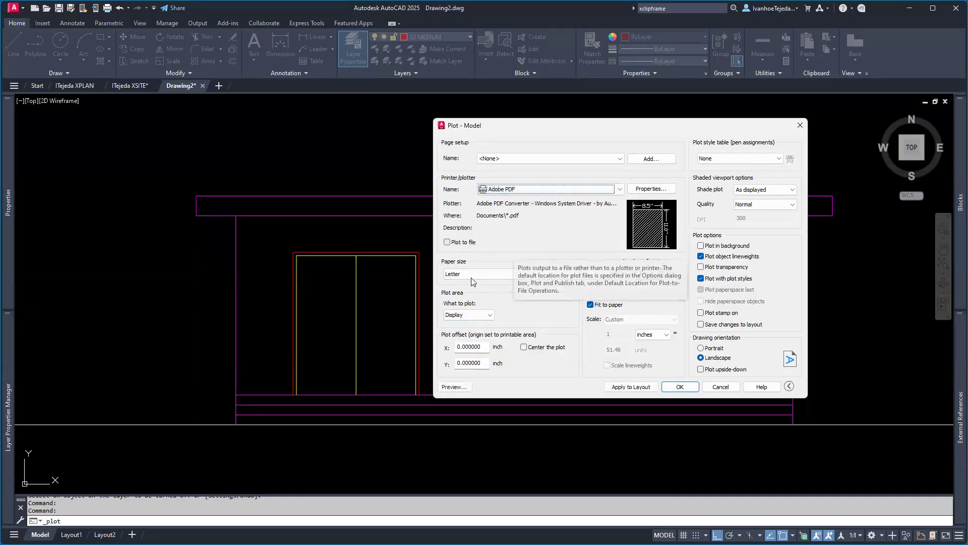
pyautogui.click(477, 315)
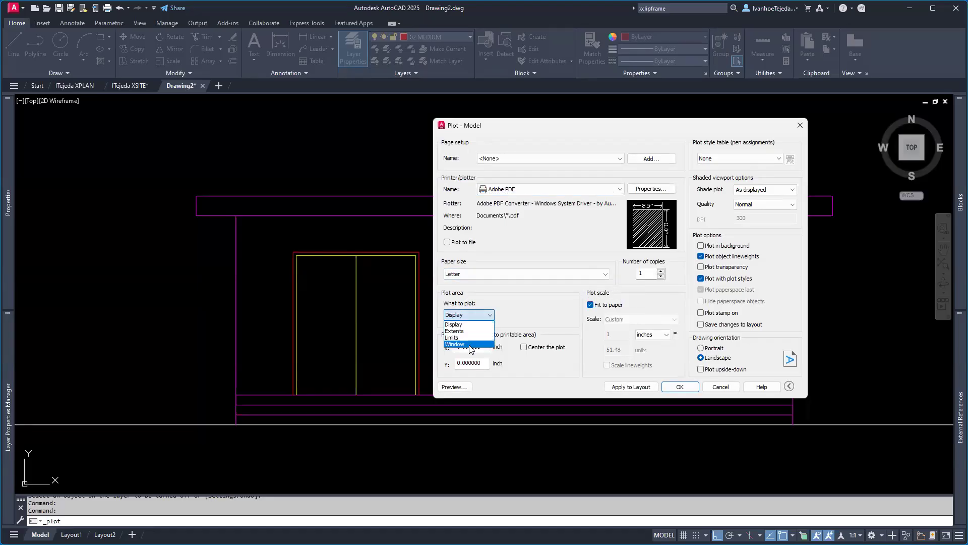
pyautogui.click(469, 344)
pyautogui.click(150, 152)
pyautogui.click(868, 446)
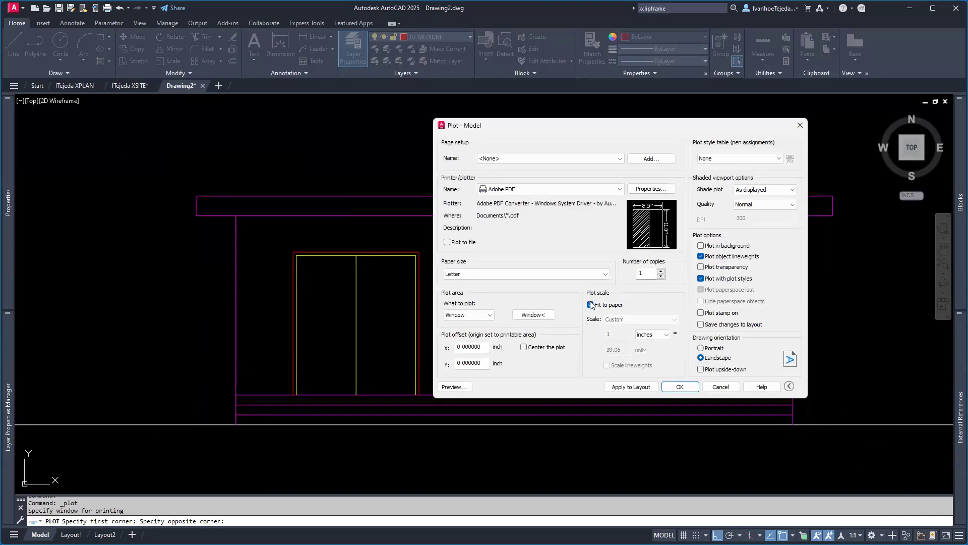
# - Replace the fit-to-paper scaling with a plot scale of 1/8" = 1'-0" and centre the plot
pyautogui.click(590, 304)
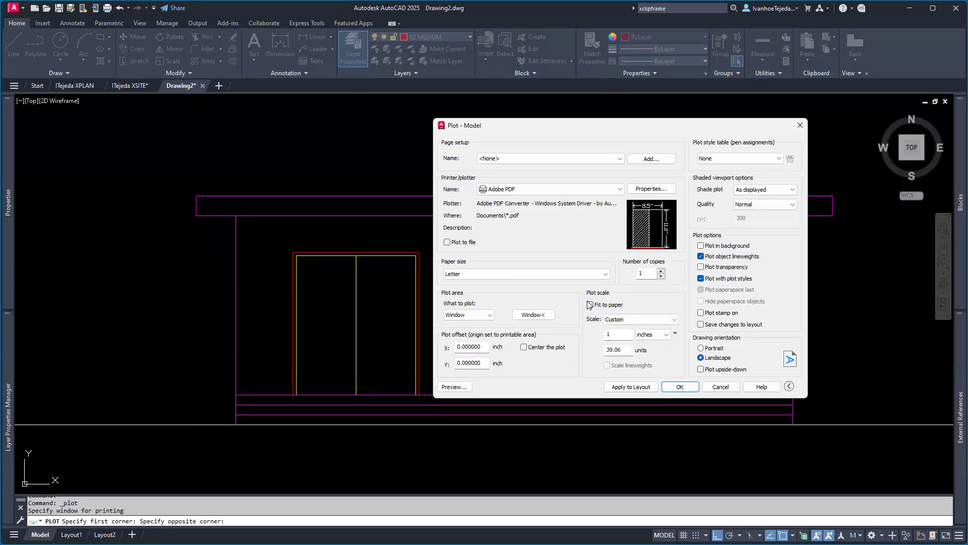
pyautogui.click(636, 319)
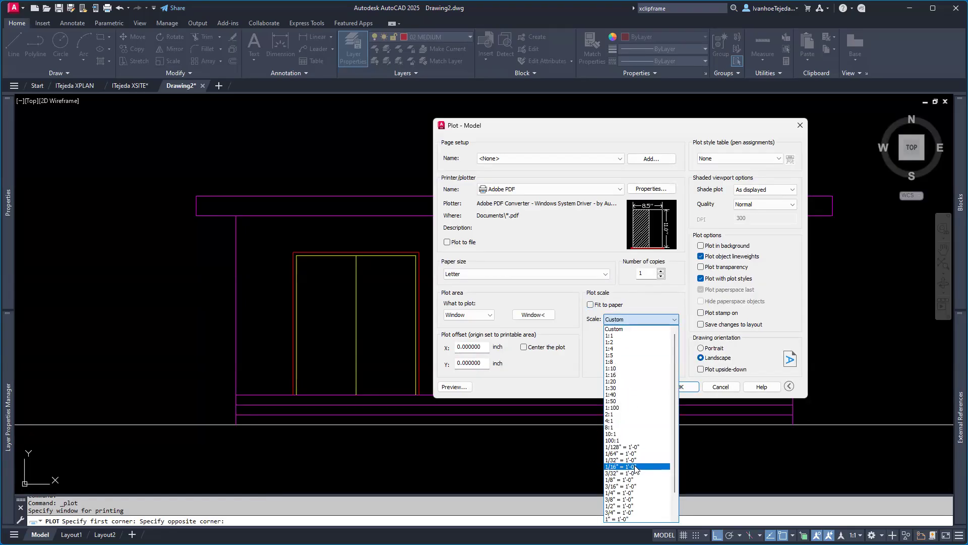
pyautogui.click(628, 480)
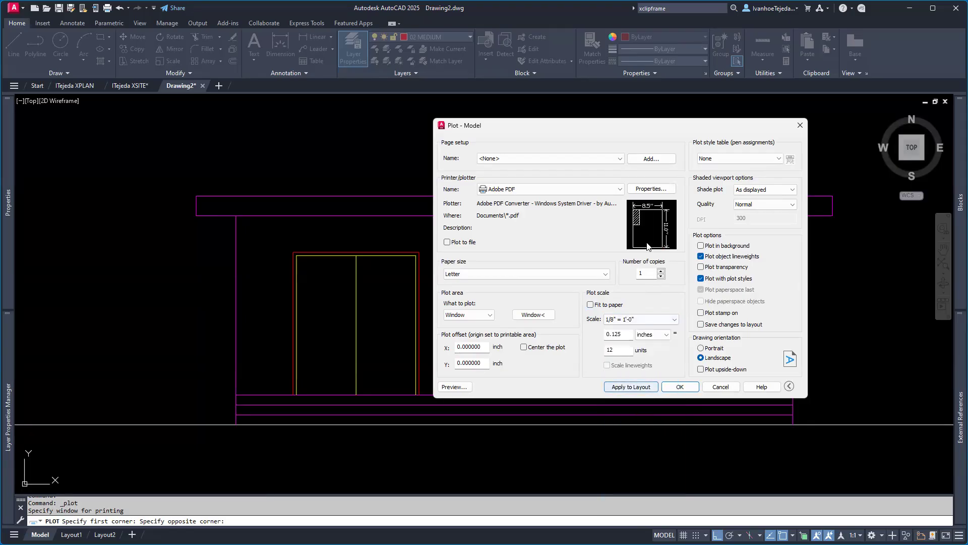
pyautogui.click(523, 348)
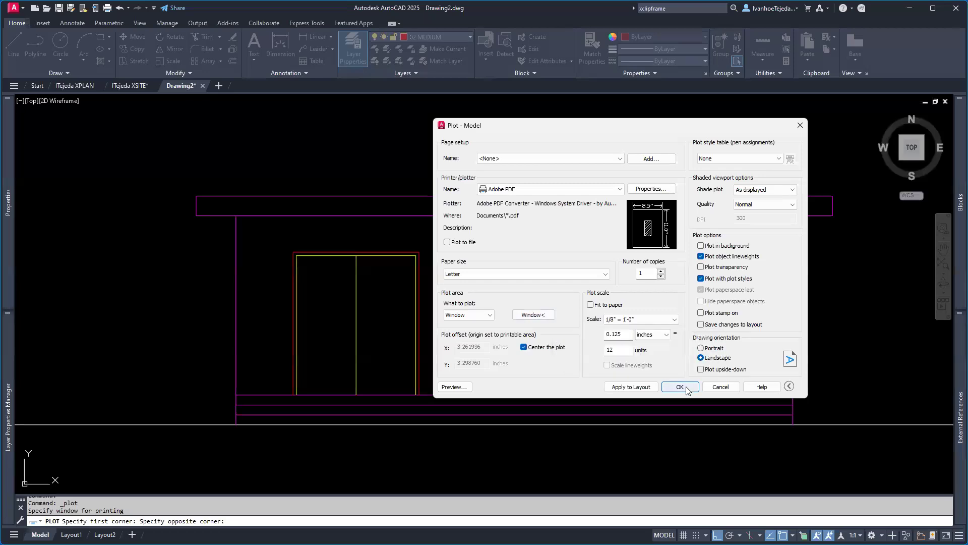
# - Choose the monochrome.ctb plot style table and assign it to all layouts
pyautogui.click(736, 160)
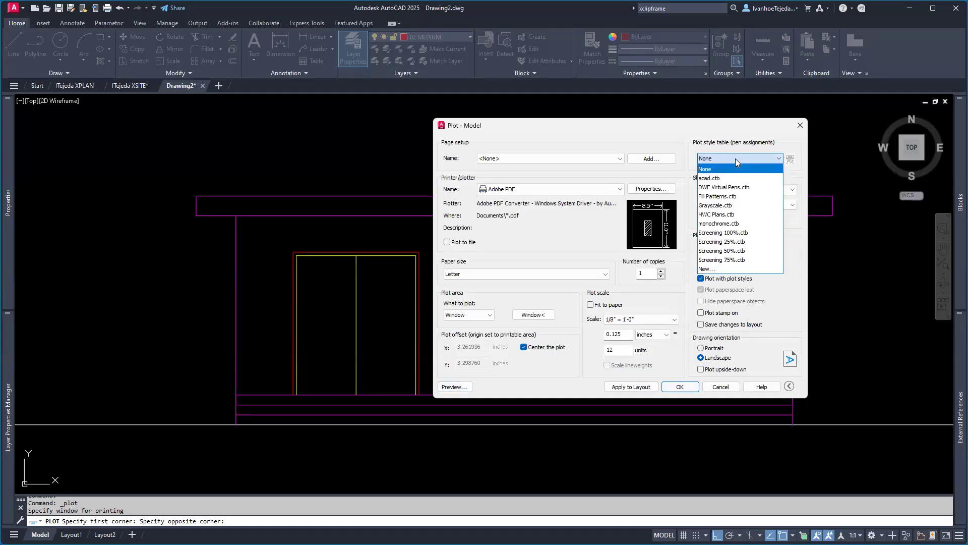
pyautogui.click(735, 224)
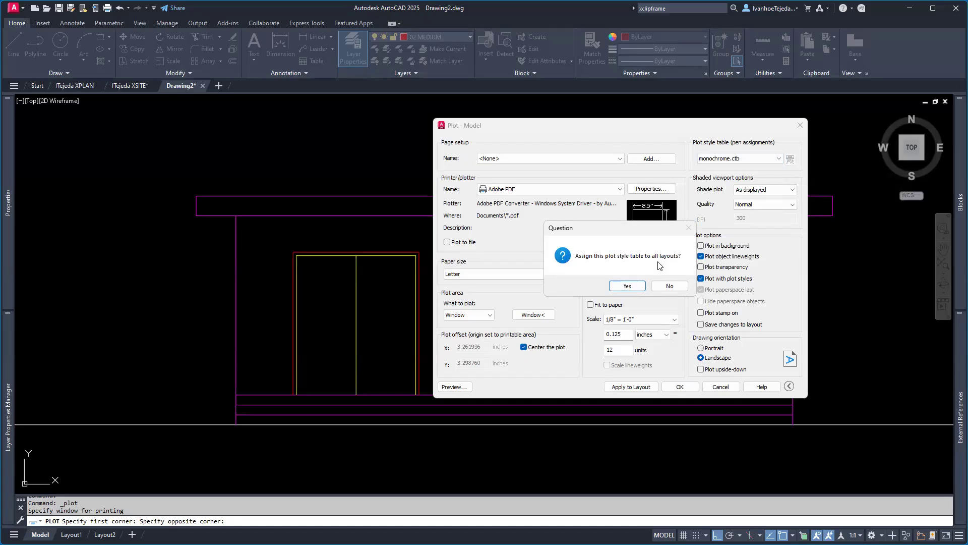
pyautogui.click(628, 286)
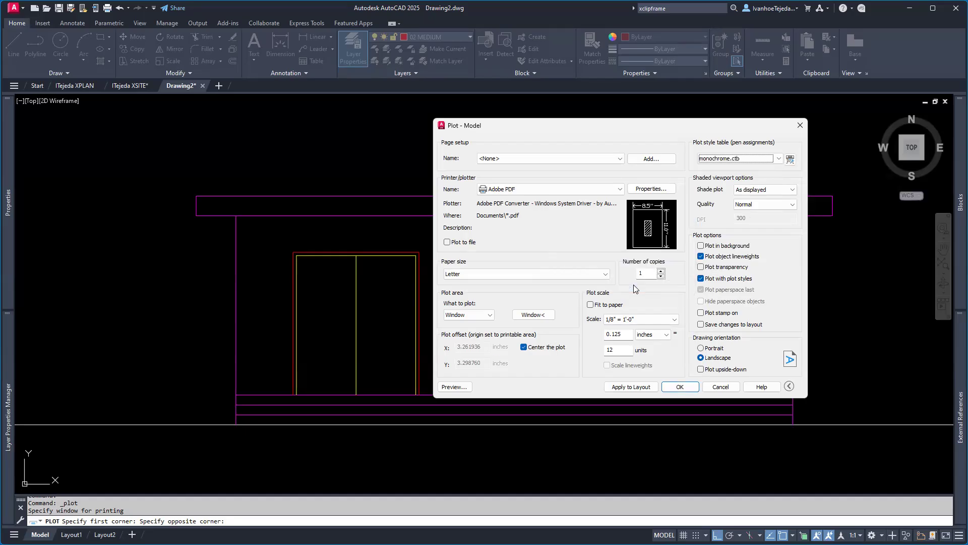
# - Preview the plot, examine the line thicknesses around the door, walls and roof band, and close the preview
pyautogui.click(454, 387)
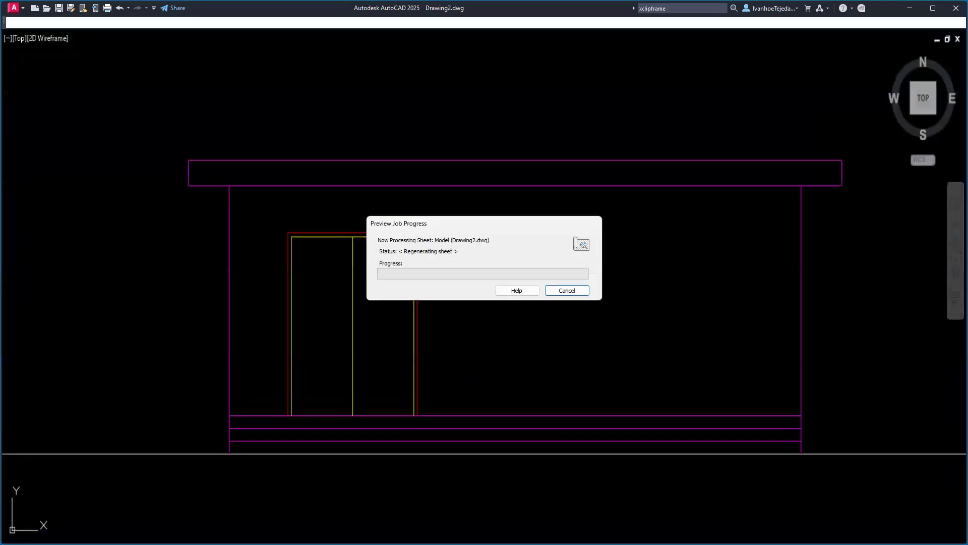
pyautogui.scroll(5, 419, 285)
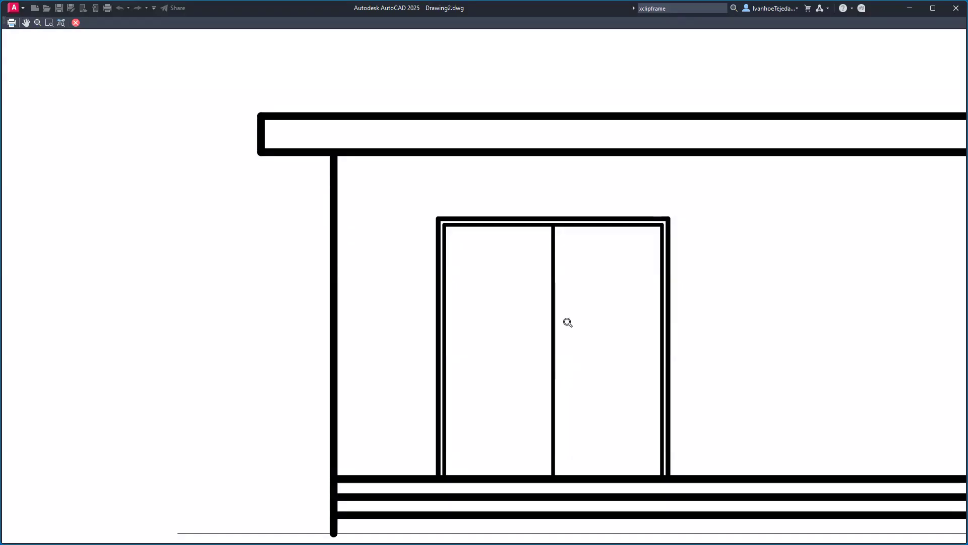
pyautogui.scroll(-2, 567, 321)
pyautogui.moveTo(596, 305); pyautogui.dragTo(542, 315, button='middle')
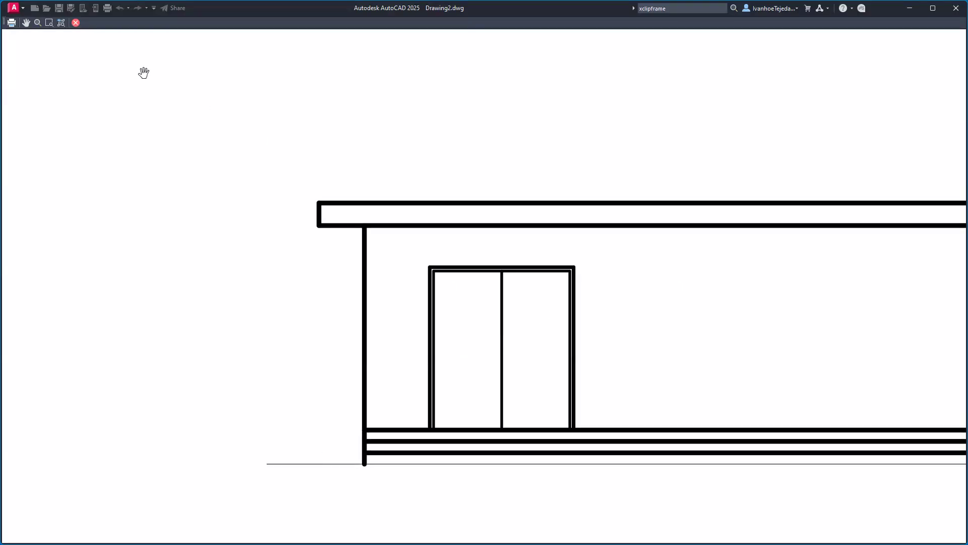
pyautogui.click(76, 23)
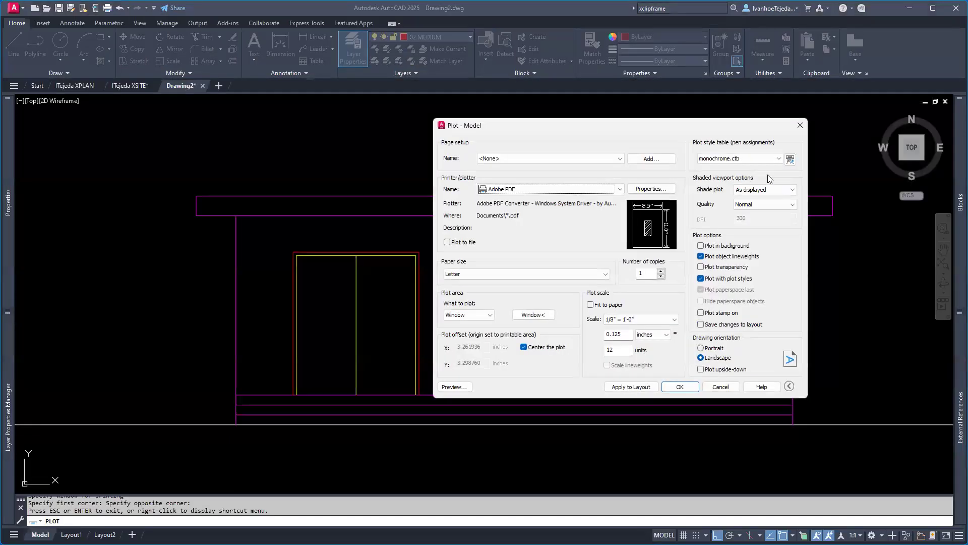
# - Open monochrome.ctb for editing, check Color 6, and set the lineweight of Color 1 to 0.3000 mm
pyautogui.click(790, 159)
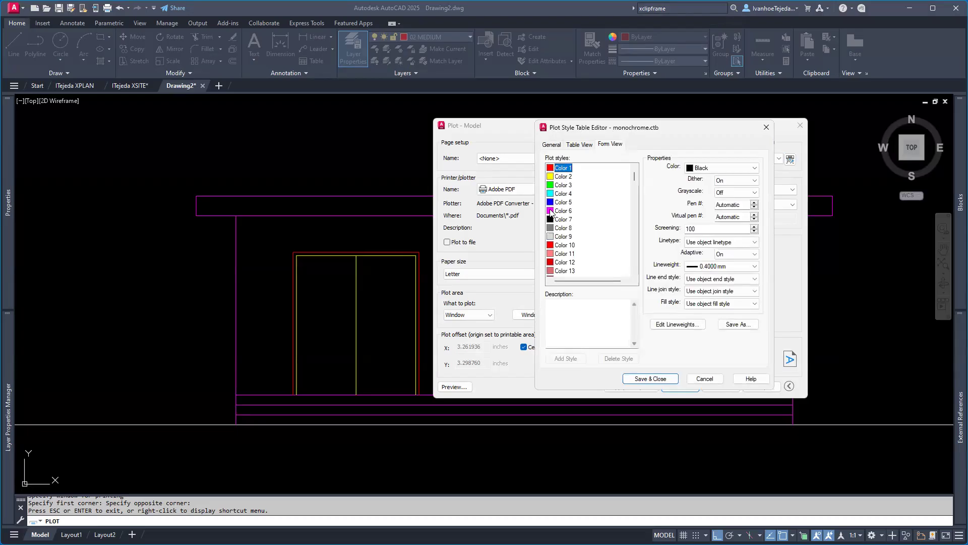
pyautogui.click(552, 210)
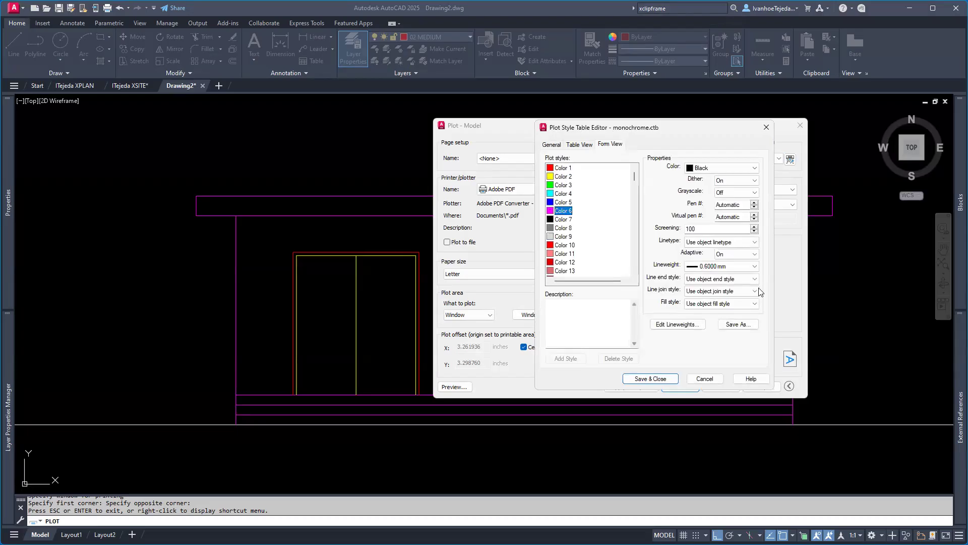
pyautogui.click(558, 169)
pyautogui.click(727, 266)
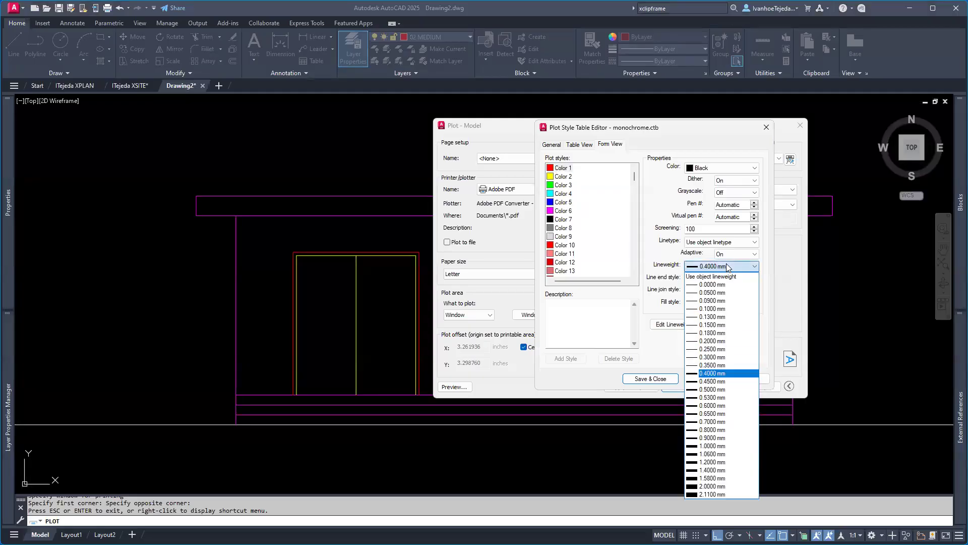
pyautogui.click(726, 357)
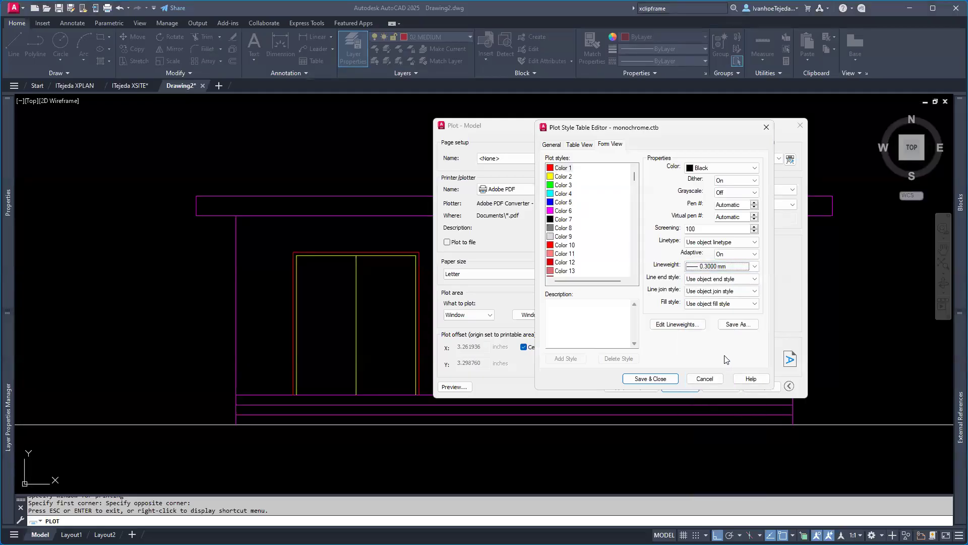
# - Set the lineweight of Color 2 to 0.2000 mm in the plot style table
pyautogui.click(564, 176)
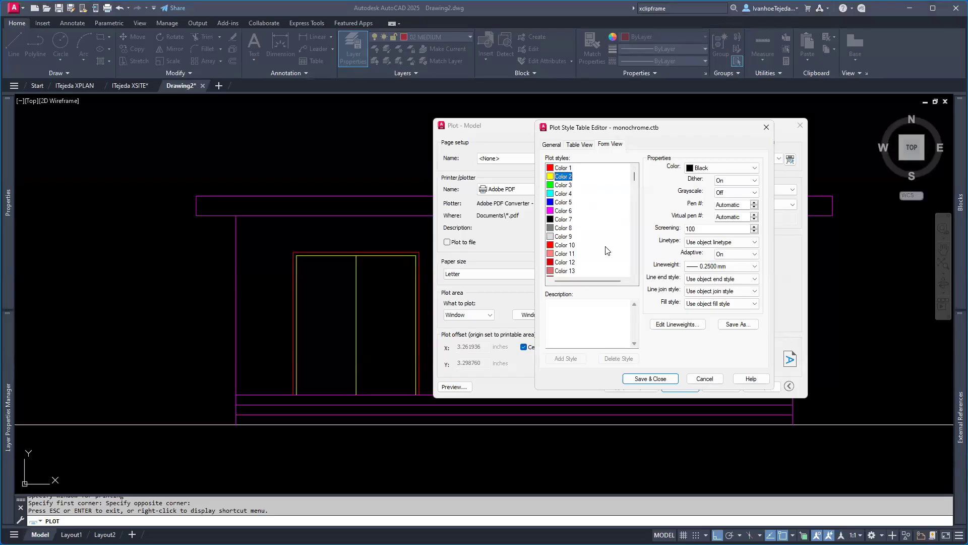
pyautogui.click(724, 267)
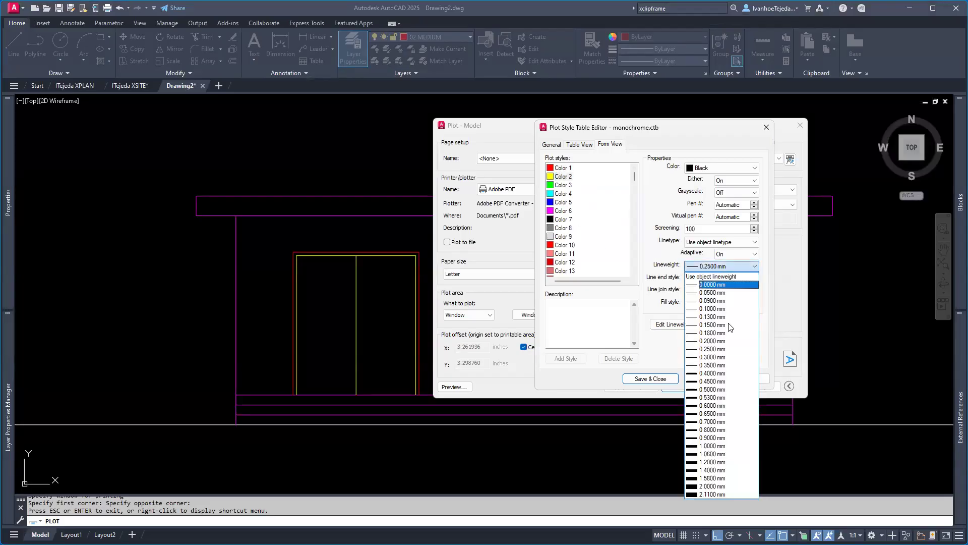
pyautogui.click(726, 341)
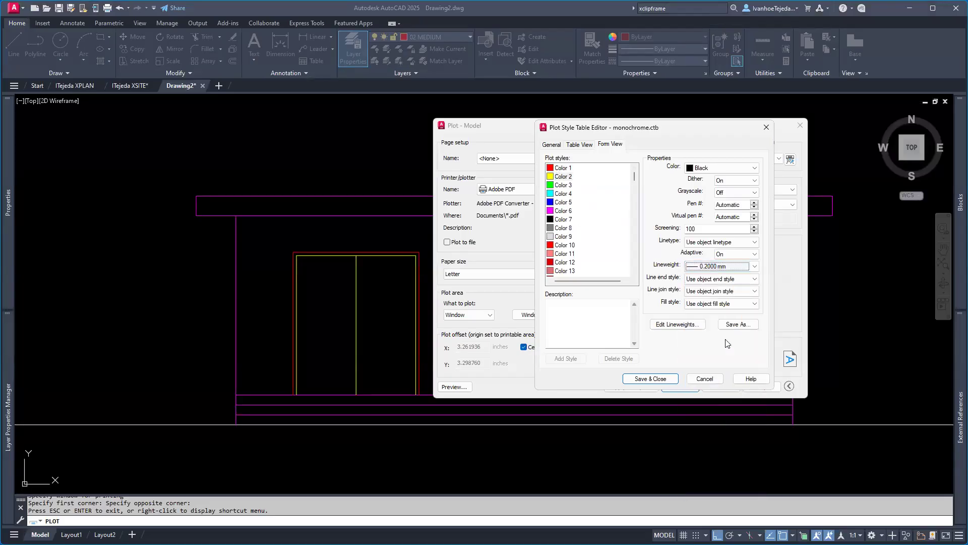
# - Save the plot style table changes, preview the plot to examine the door and wall line thicknesses, and leave plotting without printing
pyautogui.click(650, 379)
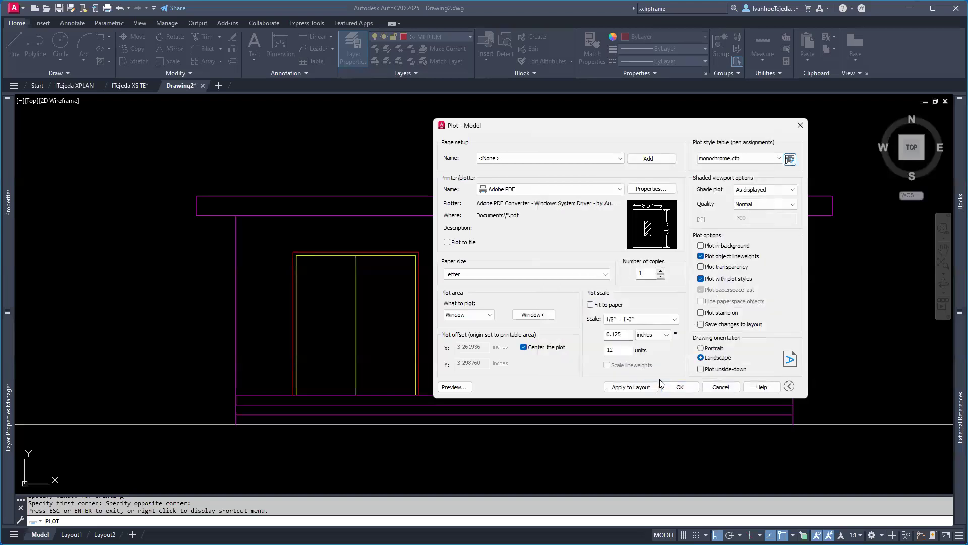
pyautogui.click(454, 387)
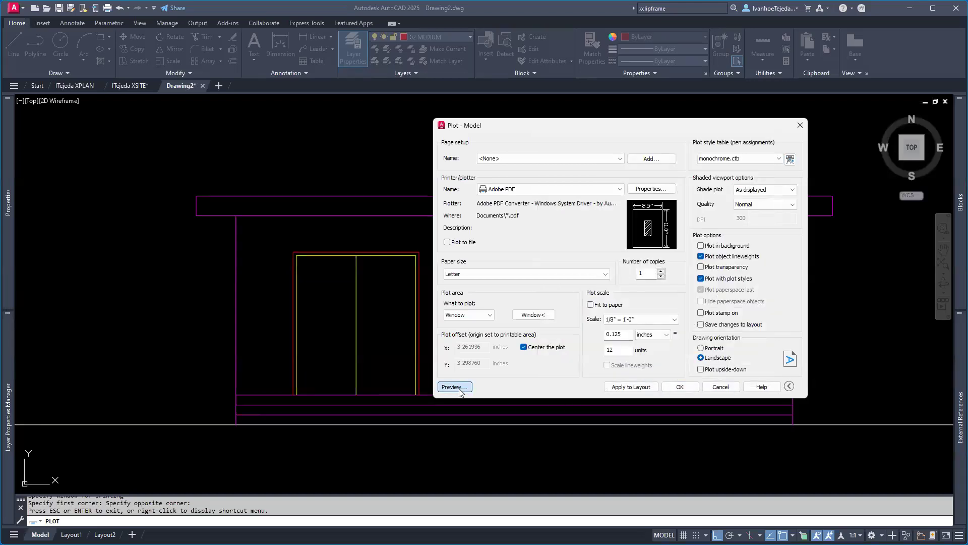
pyautogui.scroll(8, 413, 296)
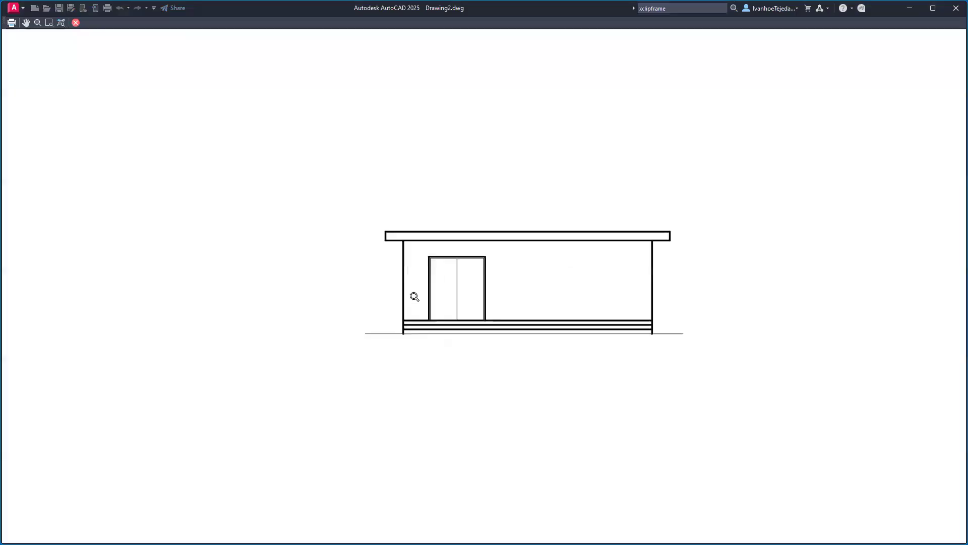
pyautogui.moveTo(441, 244); pyautogui.dragTo(423, 308, button='middle')
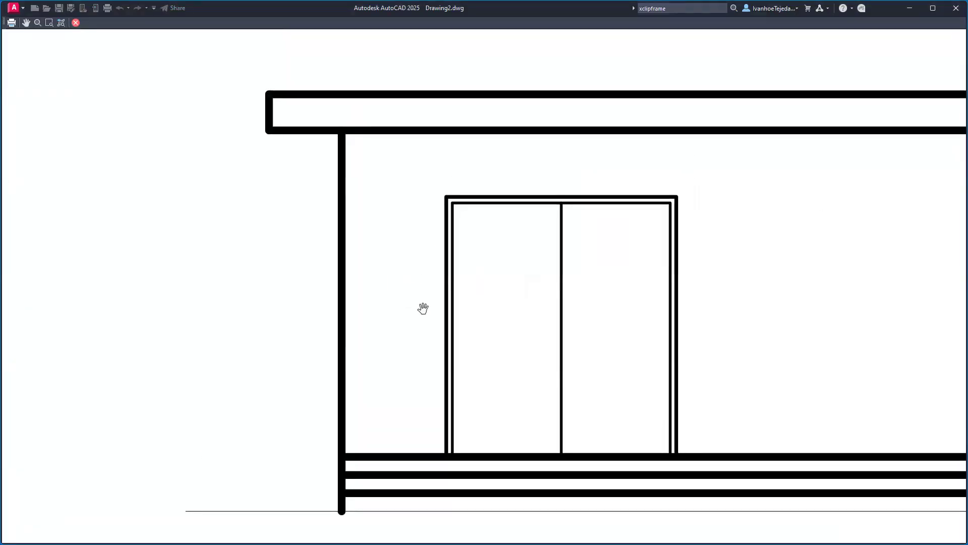
pyautogui.scroll(-2, 440, 289)
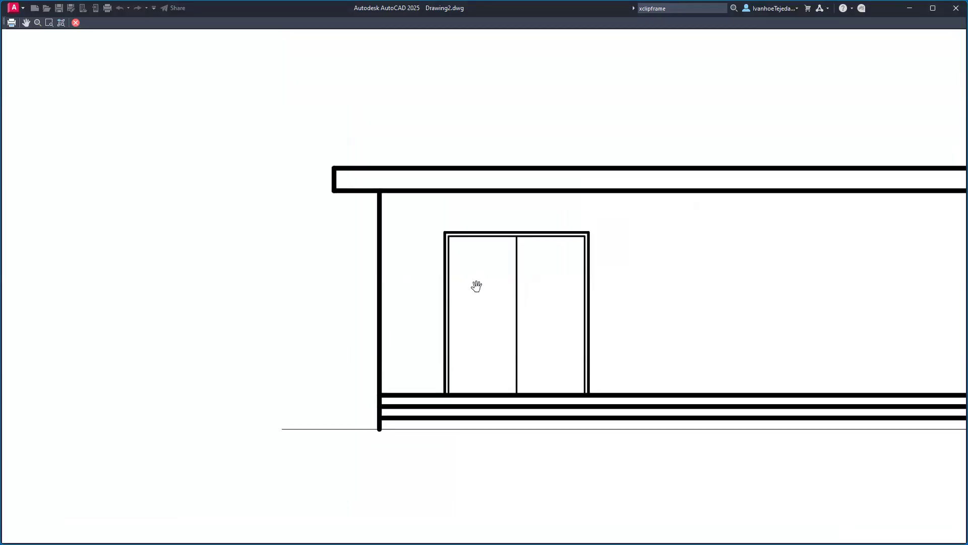
pyautogui.scroll(-2, 476, 287)
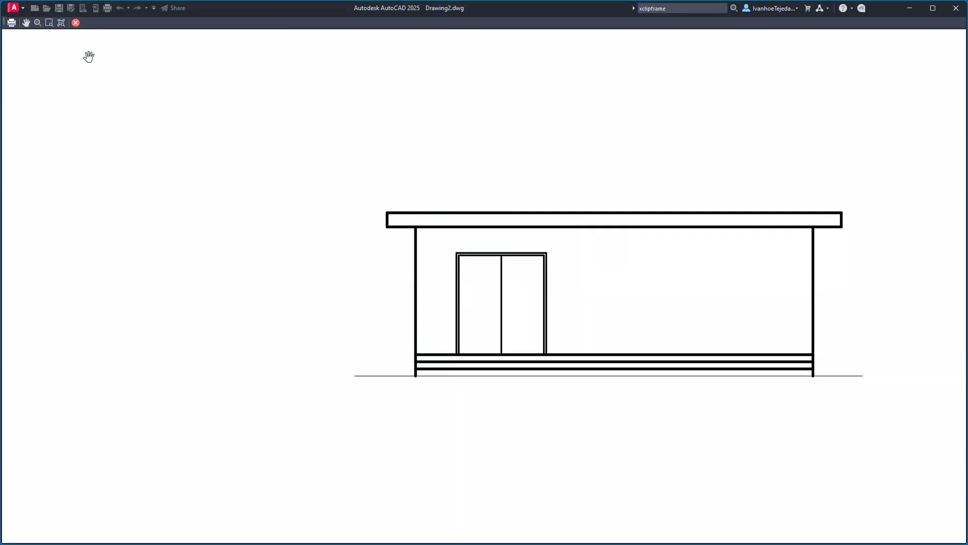
pyautogui.click(76, 23)
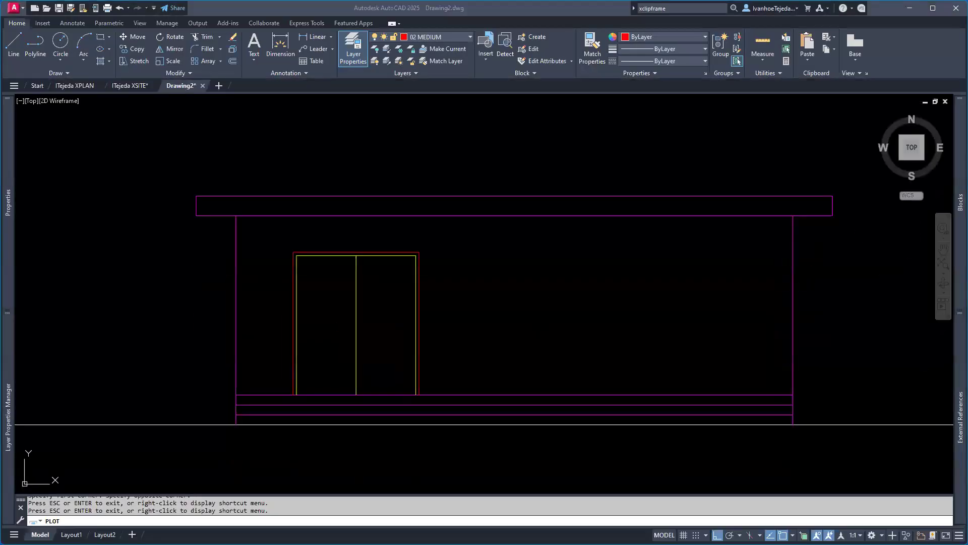
pyautogui.click(721, 386)
# - Draw a V-shaped polyline on the left door leaf from the centre line's top to the outer edge's midpoint and the centre line's bottom
pyautogui.moveTo(458, 346); pyautogui.dragTo(631, 346, button='middle')
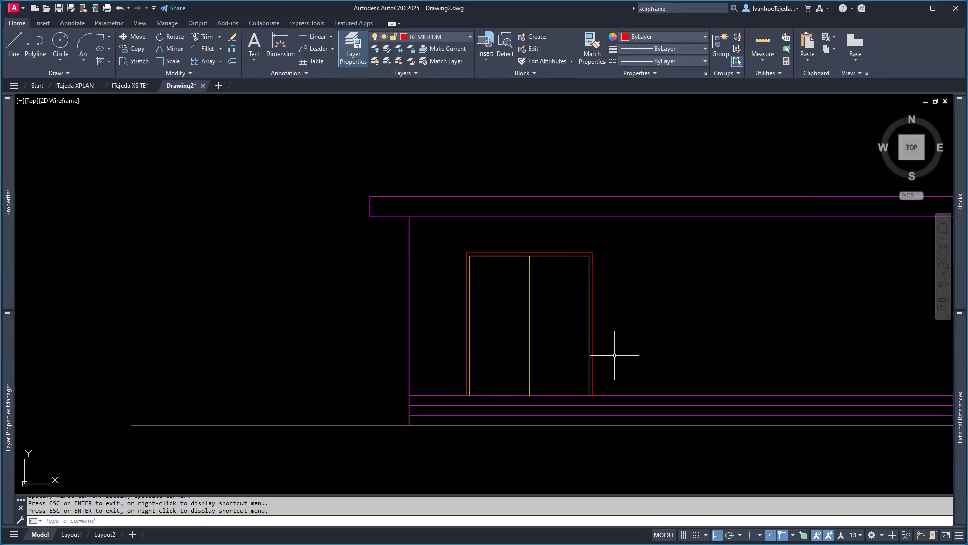
pyautogui.write('pl')
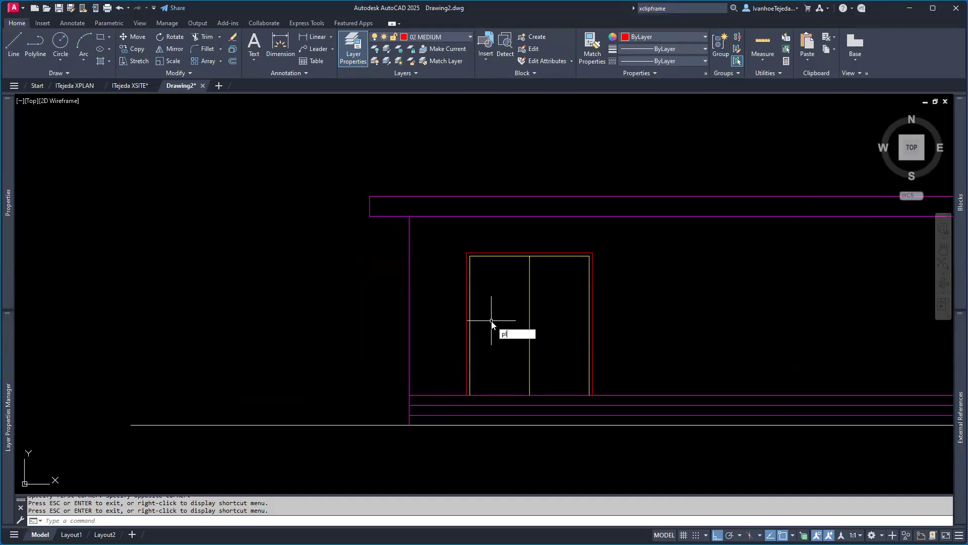
pyautogui.press('Return')
pyautogui.scroll(2, 498, 305)
pyautogui.click(548, 225)
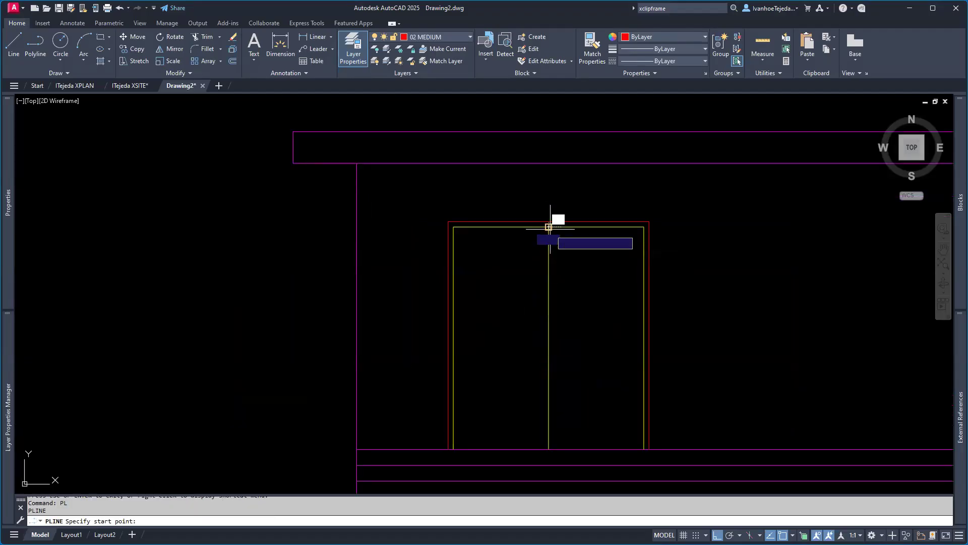
pyautogui.click(458, 333)
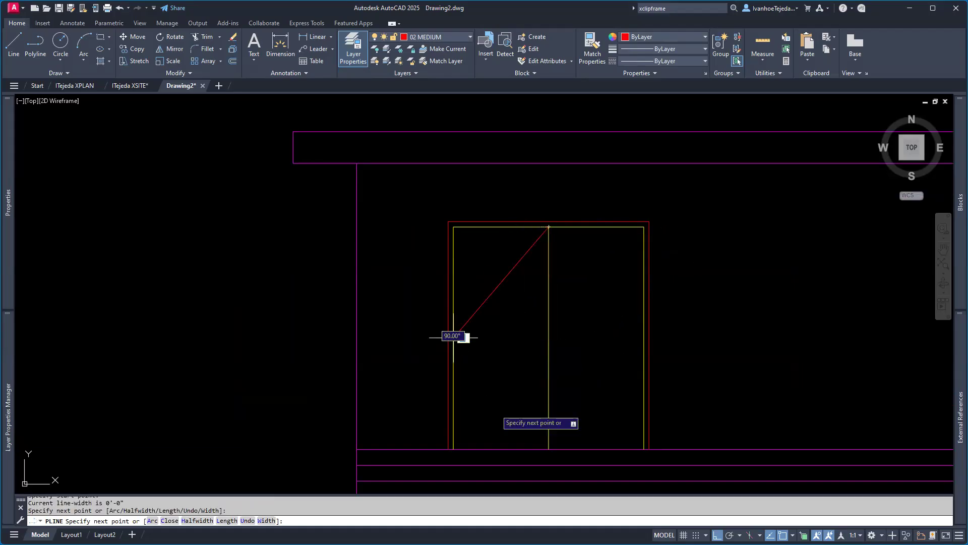
pyautogui.click(548, 448)
pyautogui.press('Return')
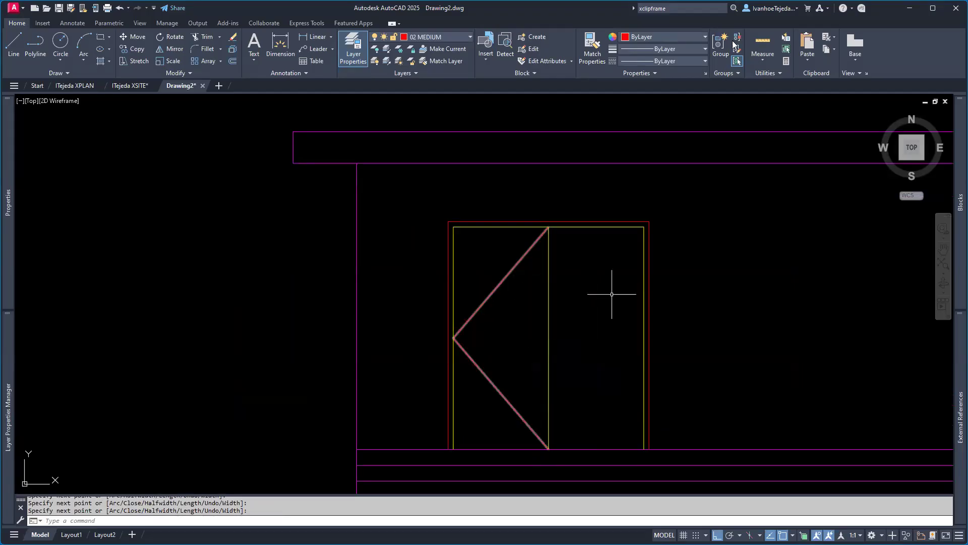
# - Load the DASHED linetype from acad.lin into the drawing
pyautogui.click(698, 61)
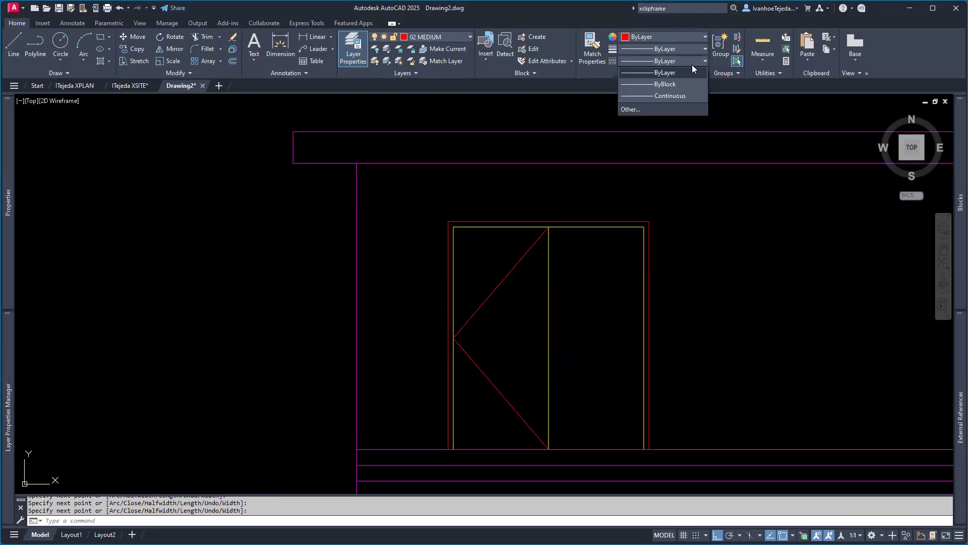
pyautogui.click(628, 109)
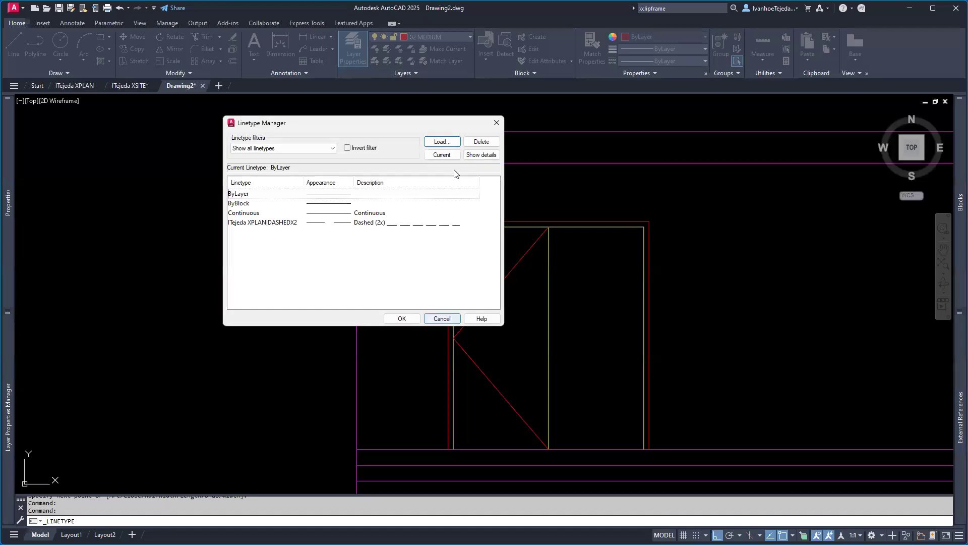
pyautogui.click(442, 142)
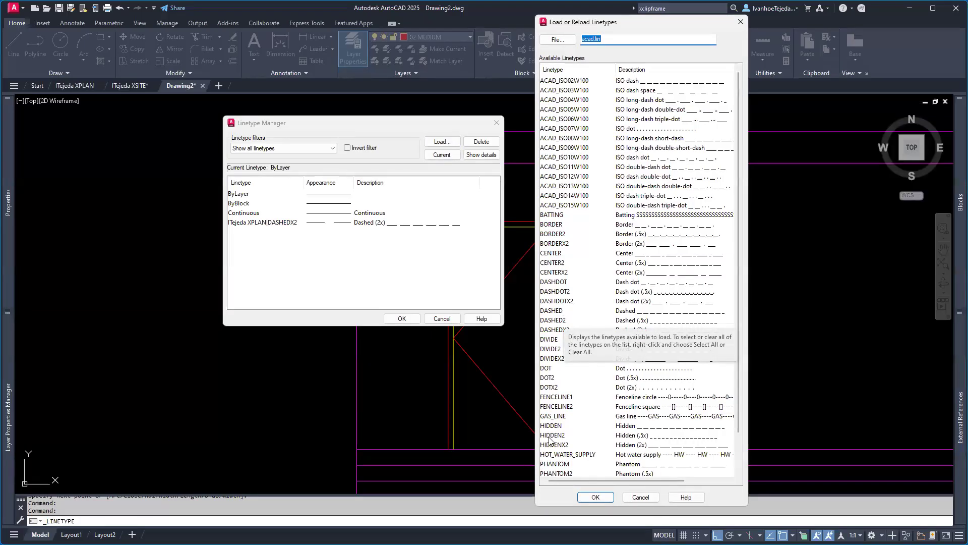
pyautogui.click(555, 311)
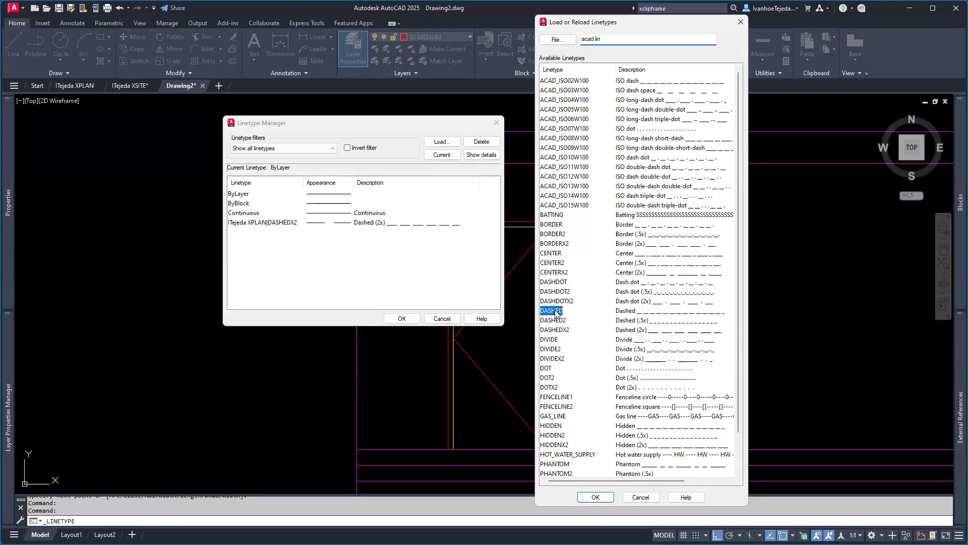
pyautogui.click(602, 497)
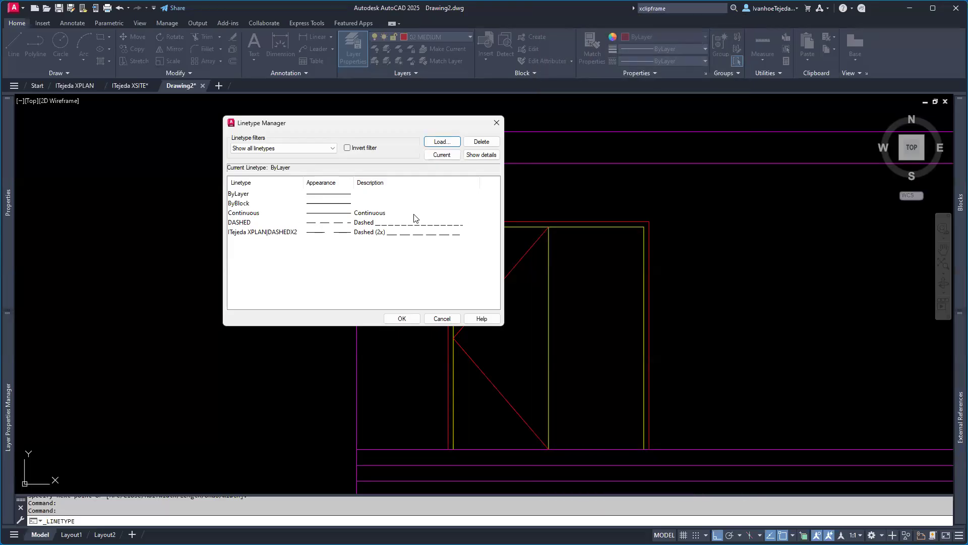
pyautogui.click(395, 320)
# - Assign the DASHED linetype to the left leaf's V-shaped polyline with a linetype scale of 12
pyautogui.click(489, 297)
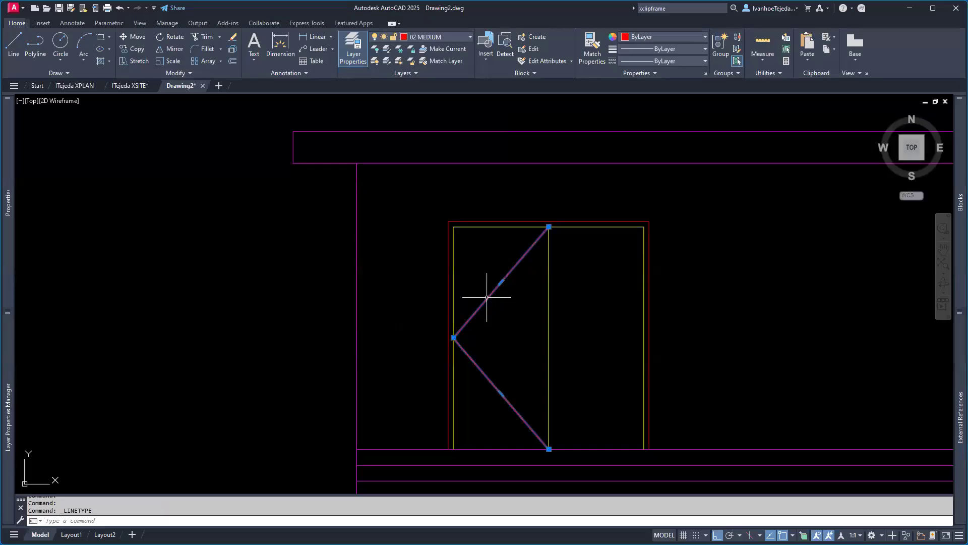
pyautogui.click(680, 59)
pyautogui.click(666, 107)
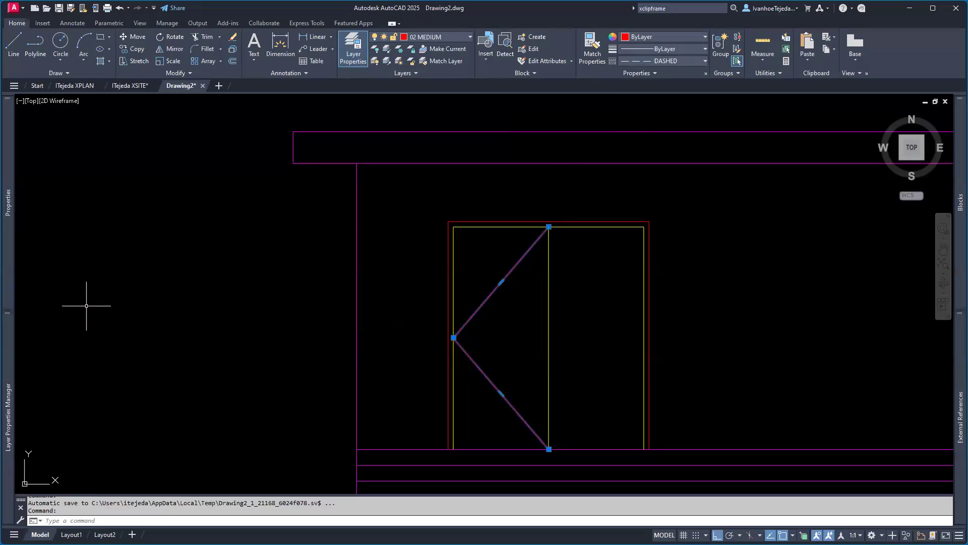
pyautogui.moveTo(6, 235)
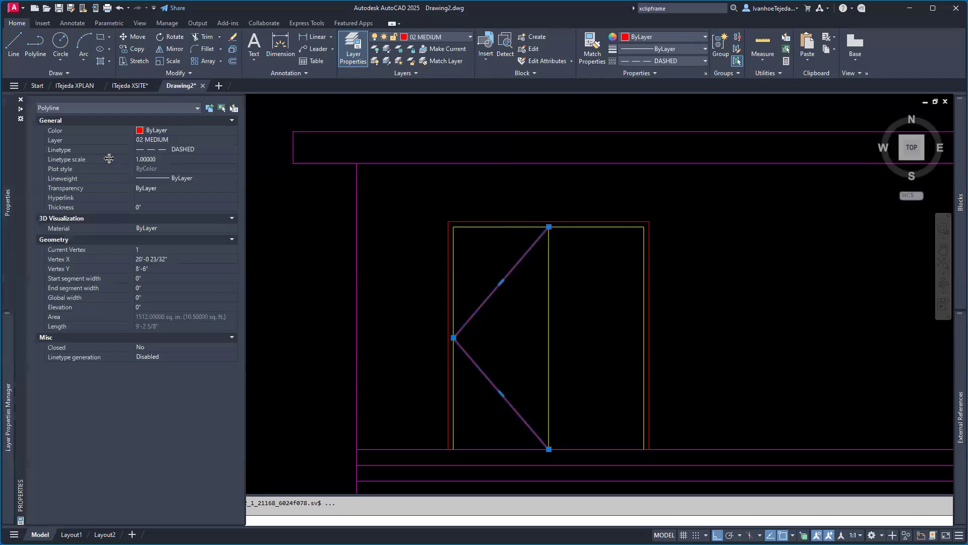
pyautogui.click(164, 159)
pyautogui.write('12')
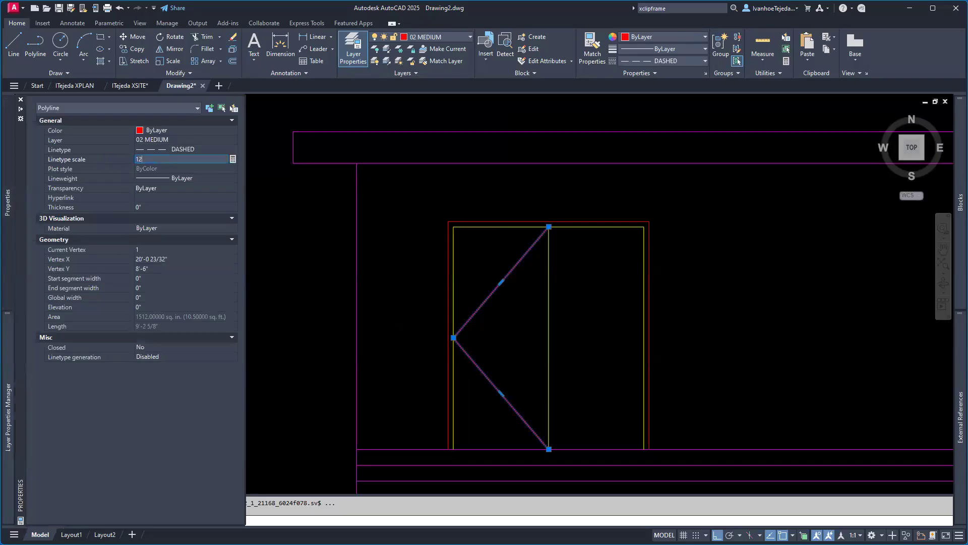
pyautogui.press('Return')
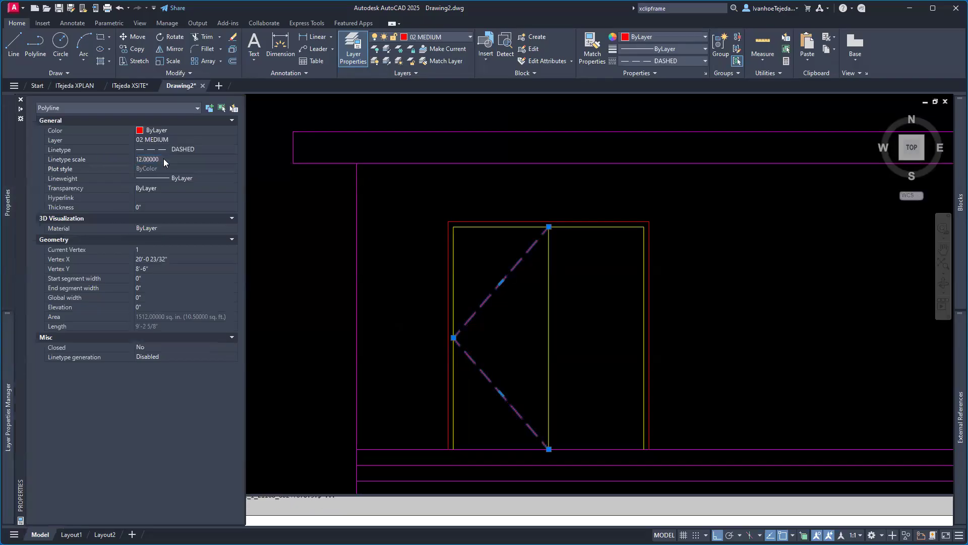
# - Try a linetype scale of 24 on the V-shaped polyline, and return it to 12
pyautogui.click(164, 159)
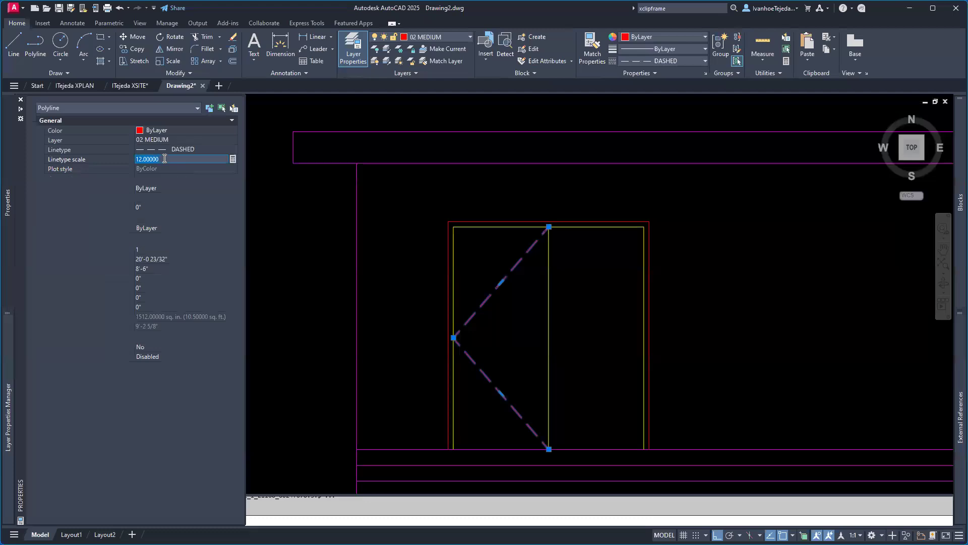
pyautogui.write('24')
pyautogui.press('Return')
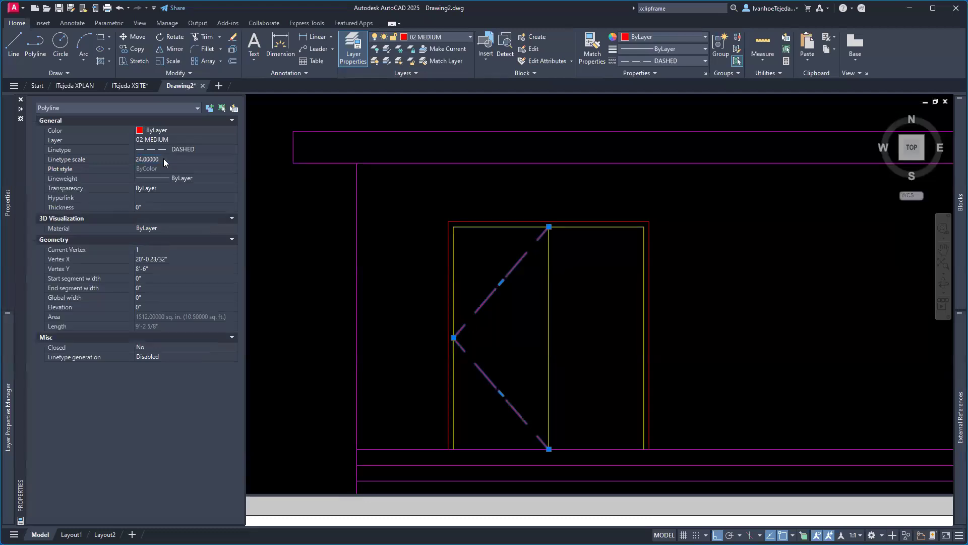
pyautogui.click(164, 159)
pyautogui.write('12')
pyautogui.press('Return')
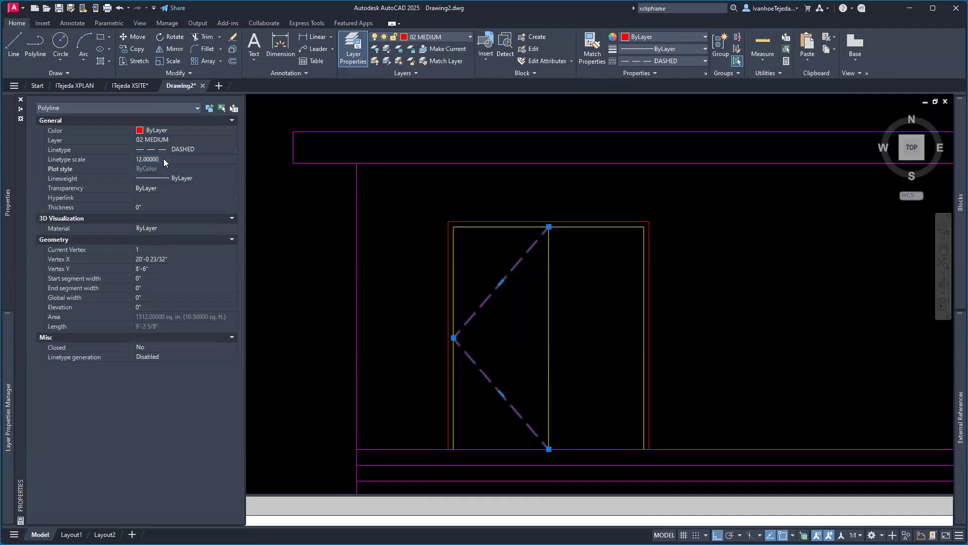
# - Move the dashed door polyline to the 04 BEYOND layer and deselect it
pyautogui.click(182, 140)
pyautogui.click(232, 142)
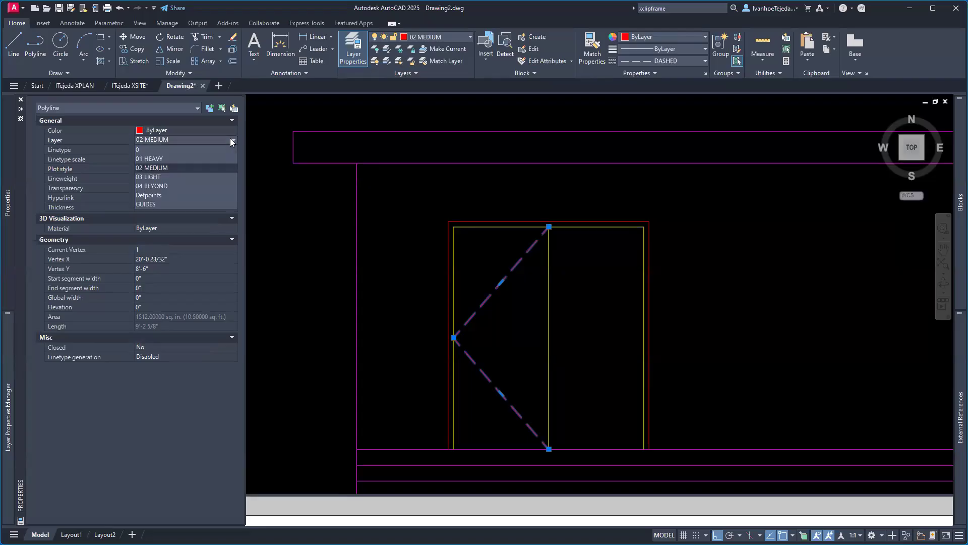
pyautogui.click(160, 186)
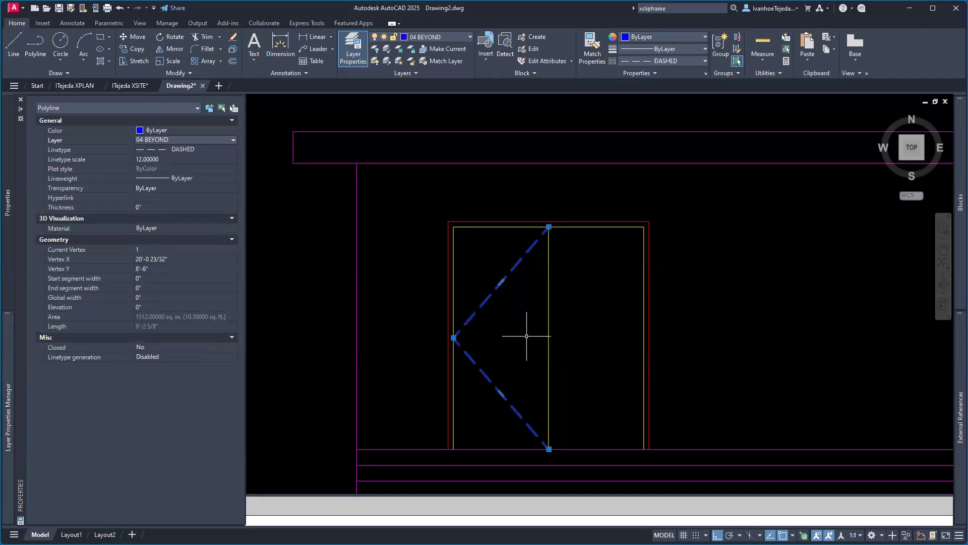
pyautogui.hotkey('ctrl', '1')
pyautogui.press('Escape')
pyautogui.press('Escape')
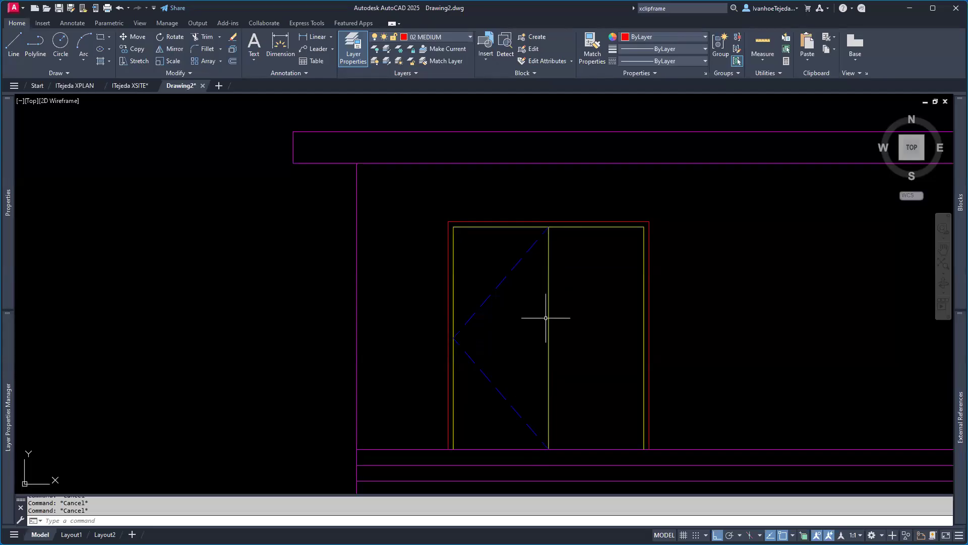
# - Mirror the dashed polyline about the door's vertical centre line onto the right leaf, keeping the original
pyautogui.write('MI')
pyautogui.press('Return')
pyautogui.click(500, 282)
pyautogui.press('Return')
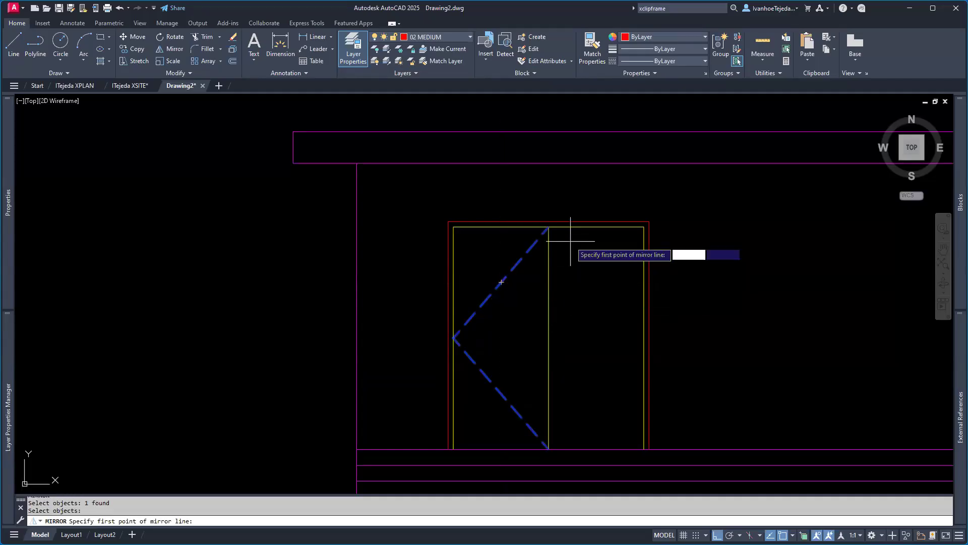
pyautogui.click(549, 227)
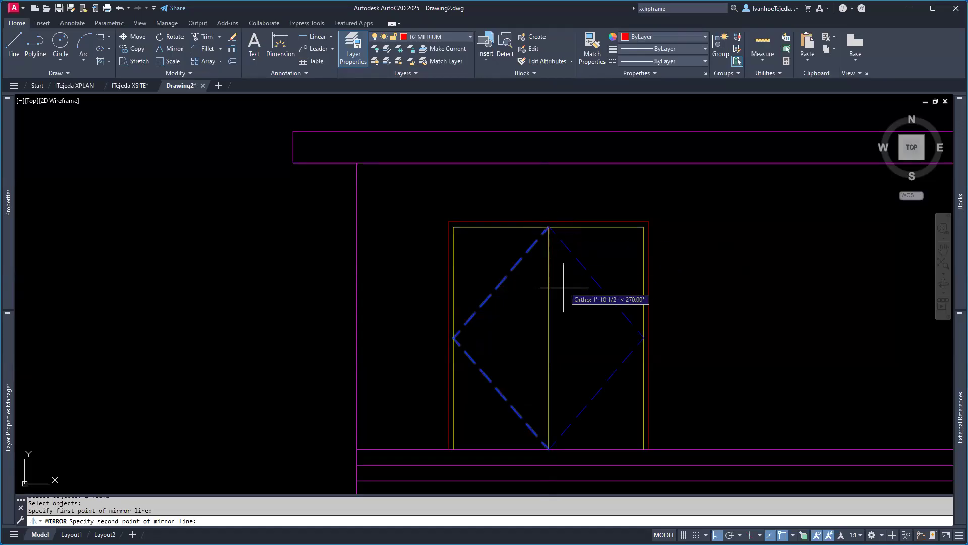
pyautogui.click(549, 338)
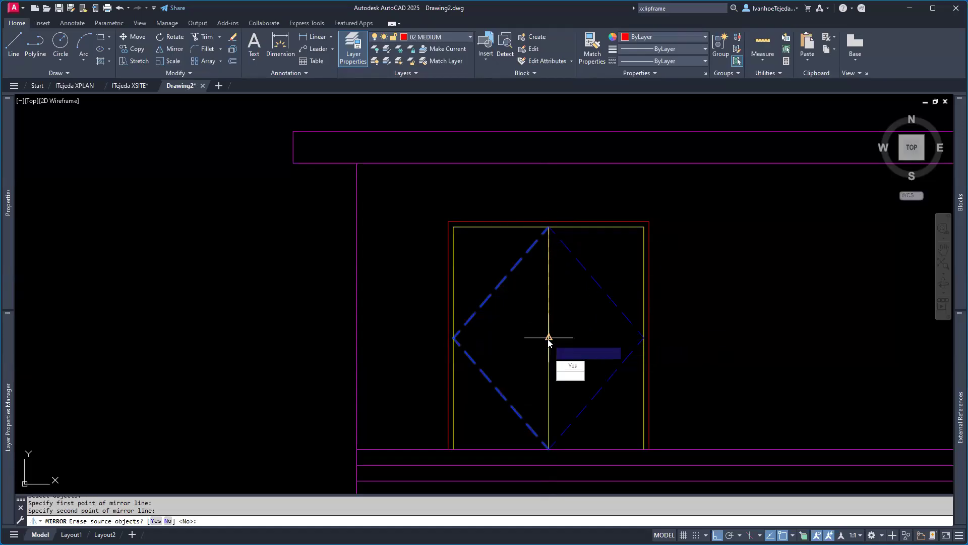
pyautogui.press('Return')
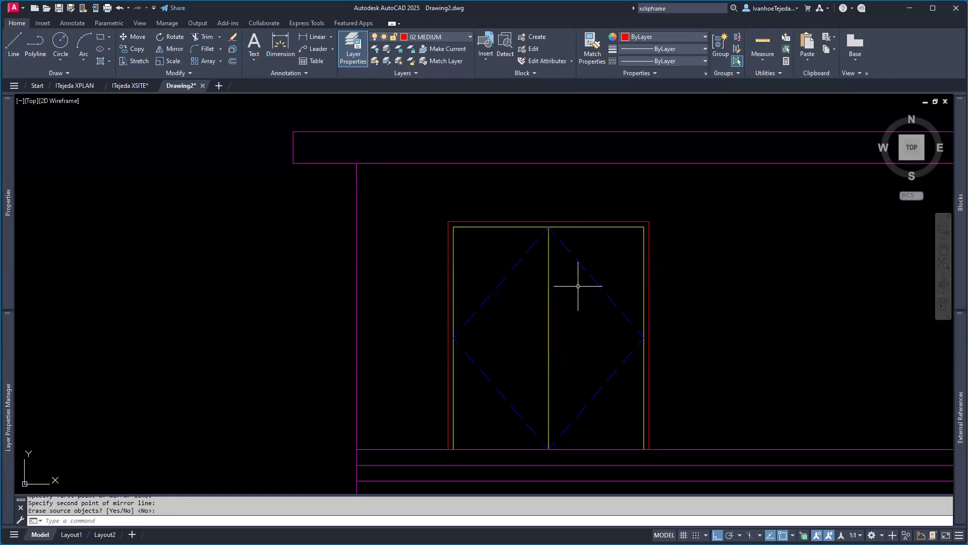
# - Zoom to the drawing extents to view the floor plan together with the elevation
pyautogui.scroll(-5, 592, 325)
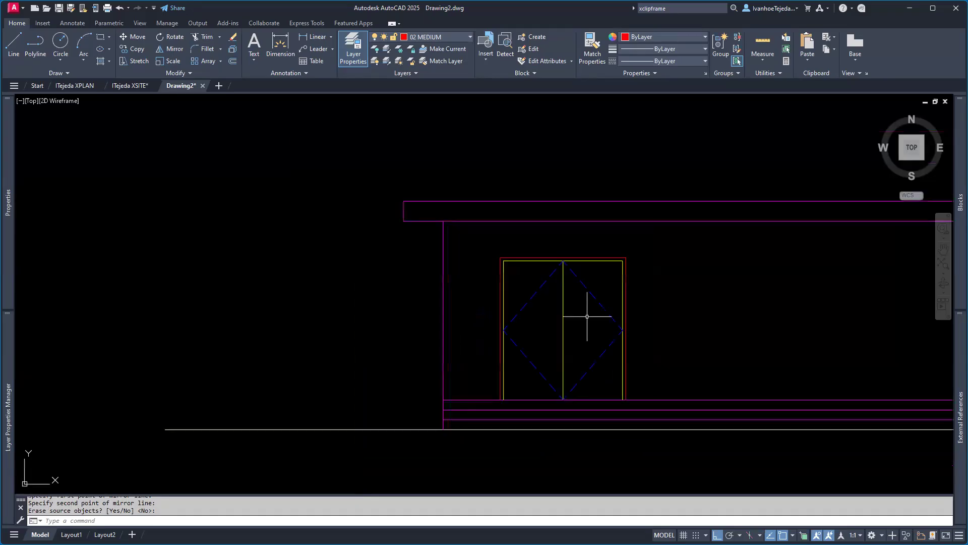
pyautogui.moveTo(624, 281); pyautogui.dragTo(486, 390, button='middle')
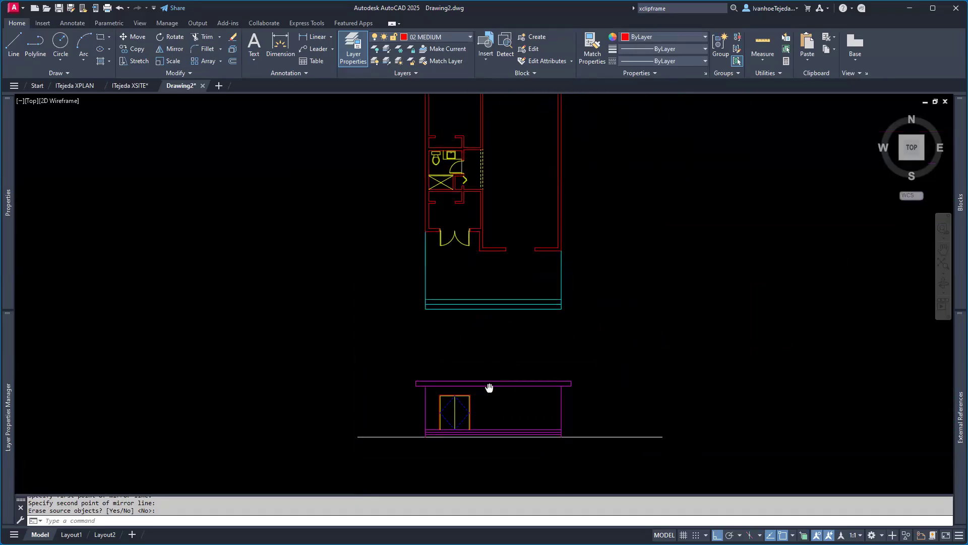
pyautogui.write('z')
pyautogui.press('Return')
pyautogui.write('e')
pyautogui.press('Return')
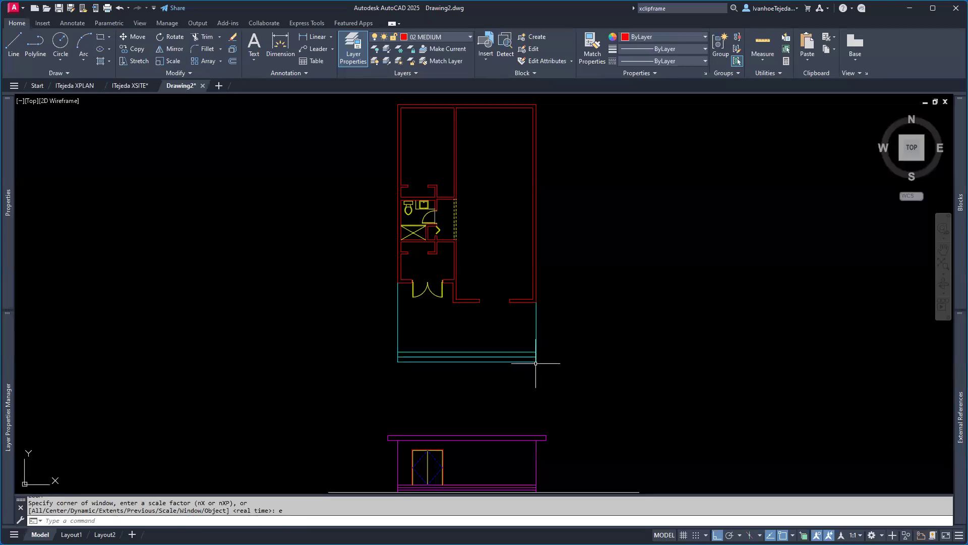
# - Lower the top edge of the floor plan reference's clipping boundary so only the front portion with the double door shows
pyautogui.click(535, 361)
pyautogui.moveTo(562, 312); pyautogui.dragTo(601, 338, button='middle')
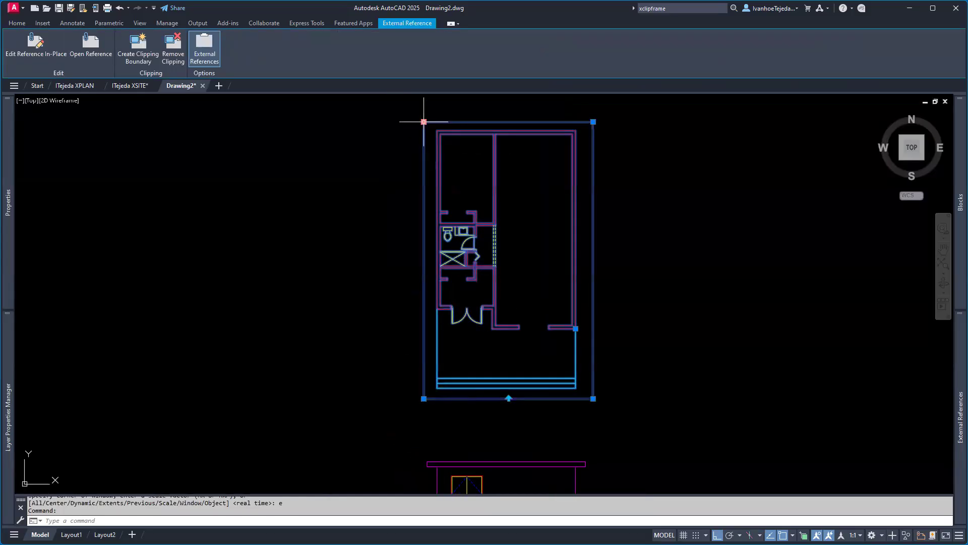
pyautogui.click(424, 122)
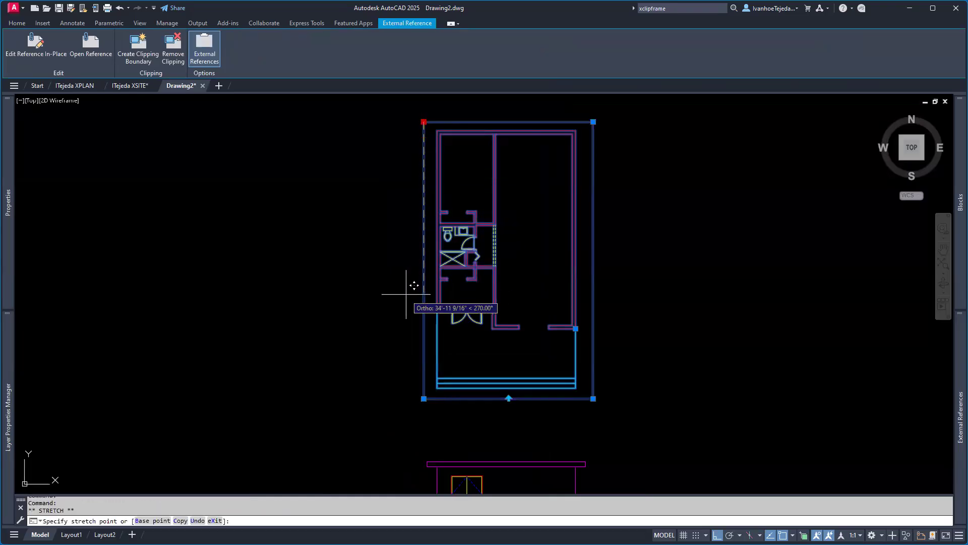
pyautogui.click(409, 290)
pyautogui.press('Escape')
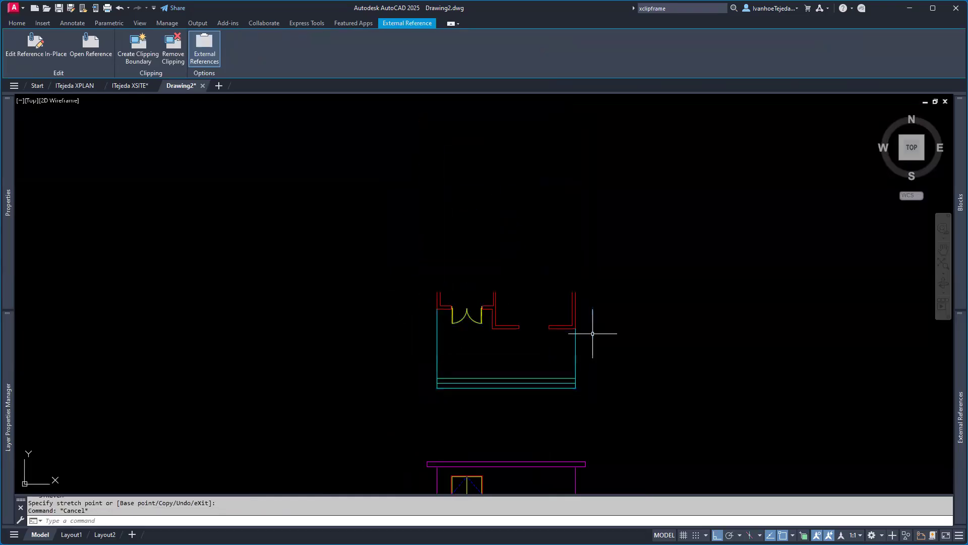
pyautogui.moveTo(578, 314); pyautogui.dragTo(458, 236, button='middle')
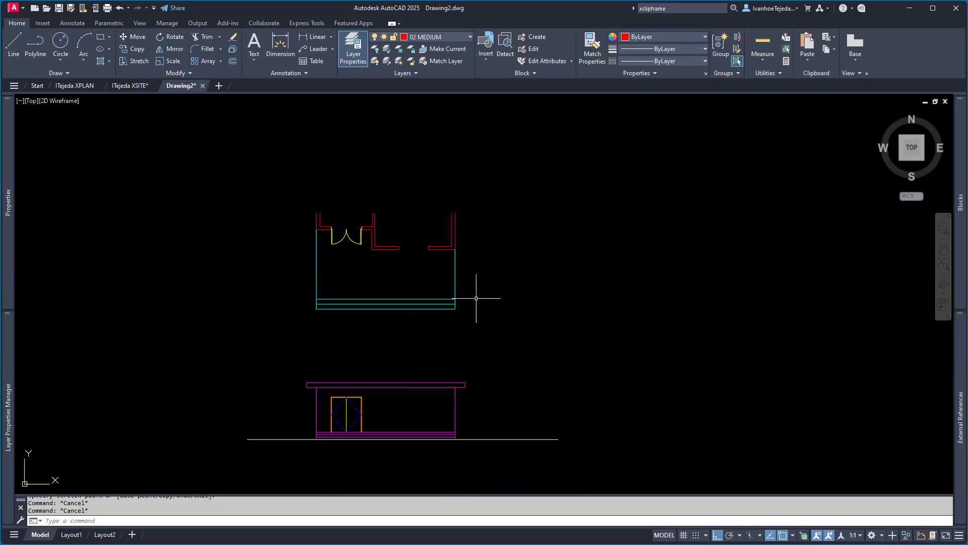
# - Copy the clipped floor plan reference horizontally to the empty space on its right
pyautogui.write('CP')
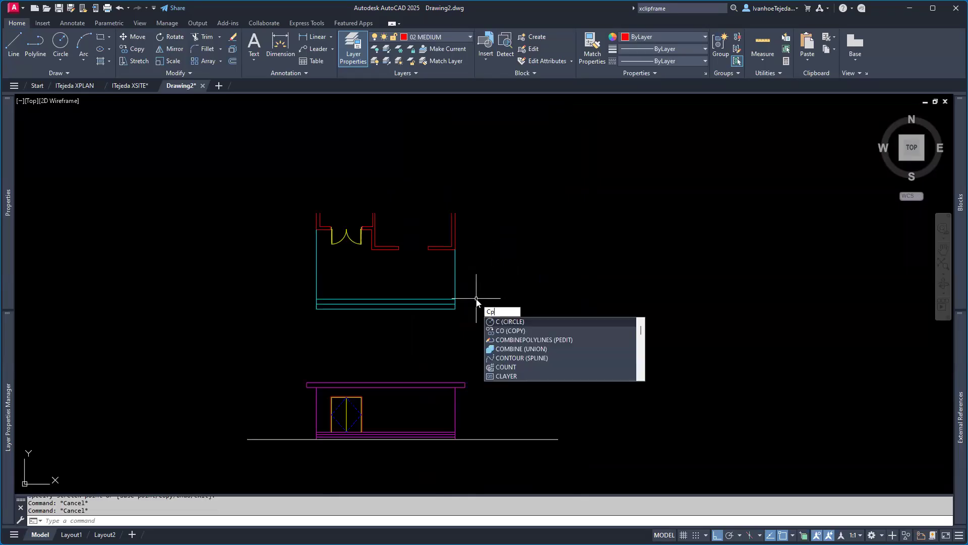
pyautogui.press('Return')
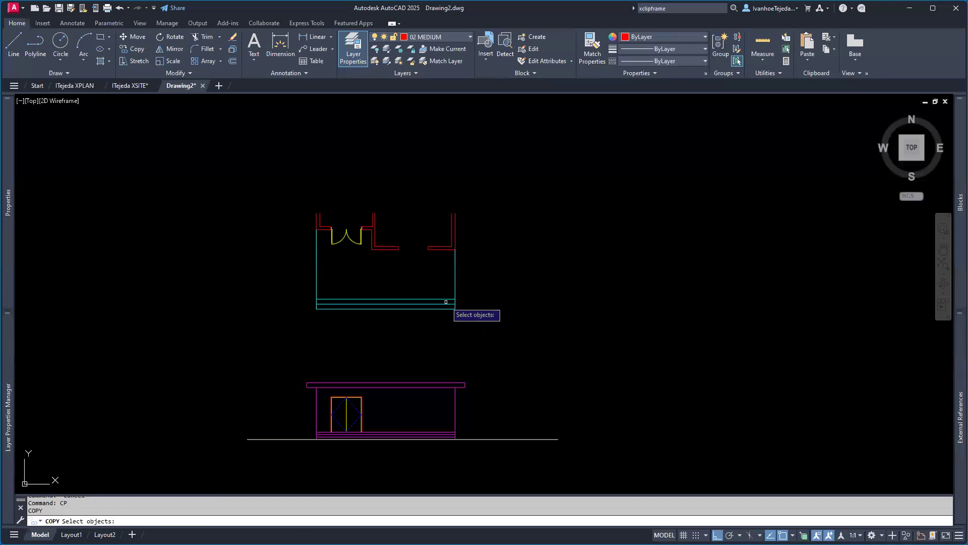
pyautogui.click(446, 298)
pyautogui.press('Return')
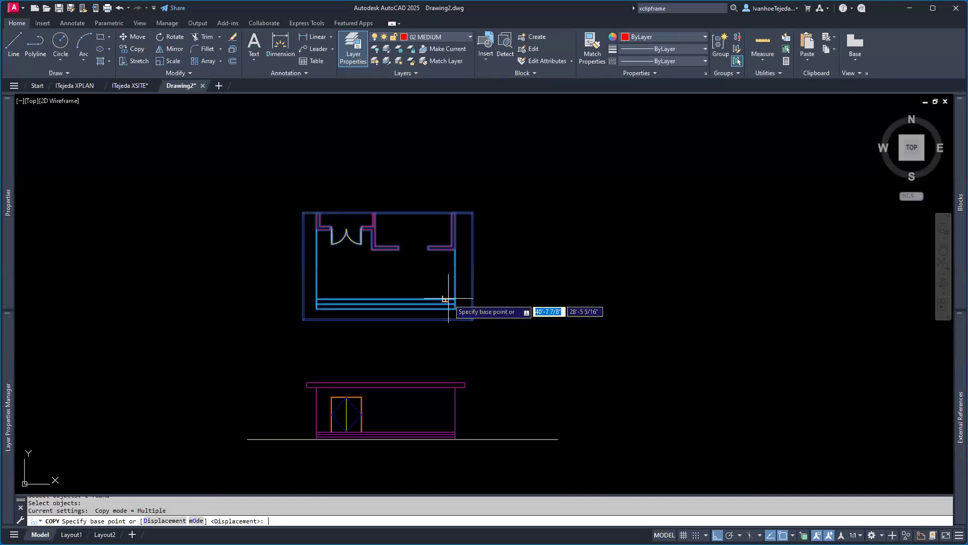
pyautogui.click(408, 284)
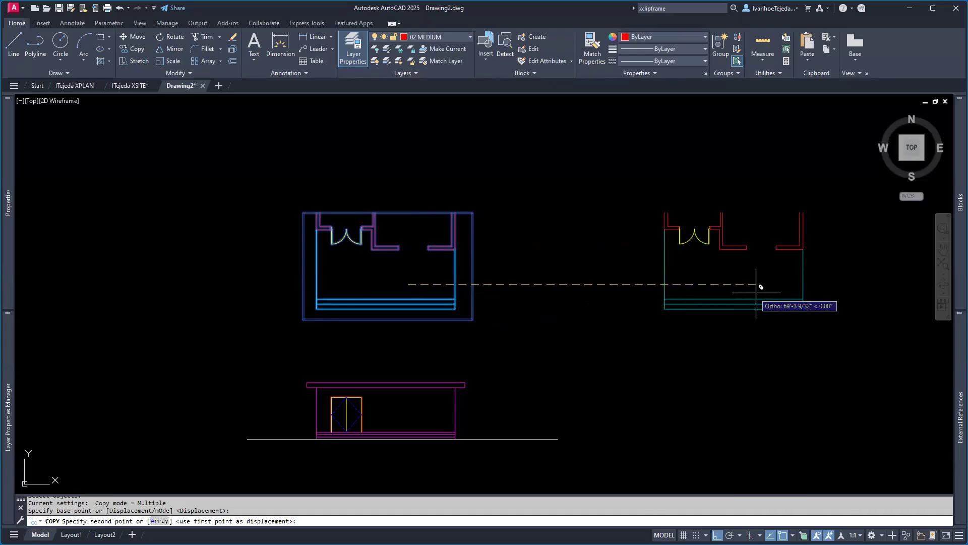
pyautogui.click(795, 287)
pyautogui.press('Escape')
pyautogui.press('Escape')
pyautogui.press('Escape')
pyautogui.moveTo(731, 308)
pyautogui.mouseDown(button='middle')
pyautogui.moveTo(560, 320)
pyautogui.moveTo(605, 289)
pyautogui.moveTo(632, 314)
pyautogui.moveTo(639, 299)
pyautogui.mouseUp(button='middle')
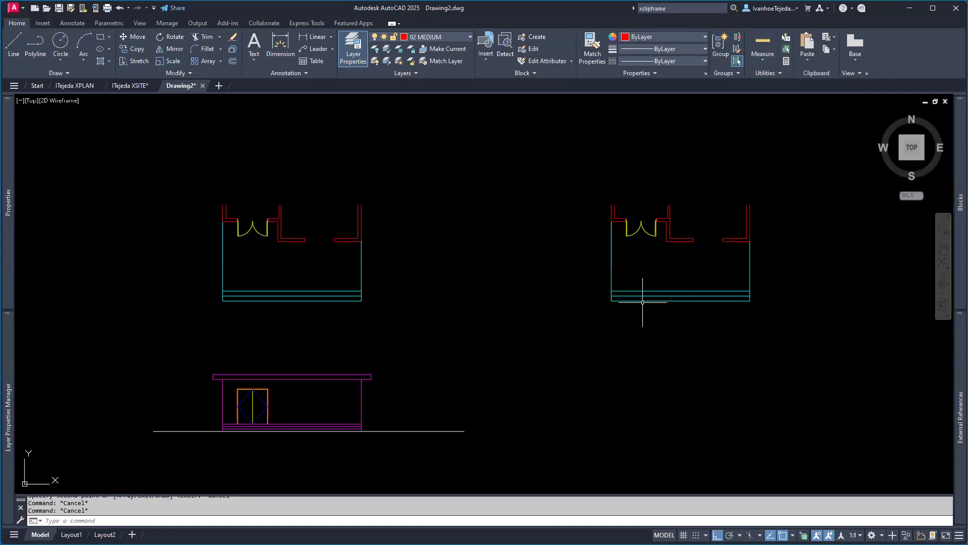
# - Raise the top edge of the copied plan's clipping boundary past the rear wall to reveal the whole floor plan
pyautogui.click(642, 302)
pyautogui.moveTo(644, 303); pyautogui.dragTo(636, 398, button='middle')
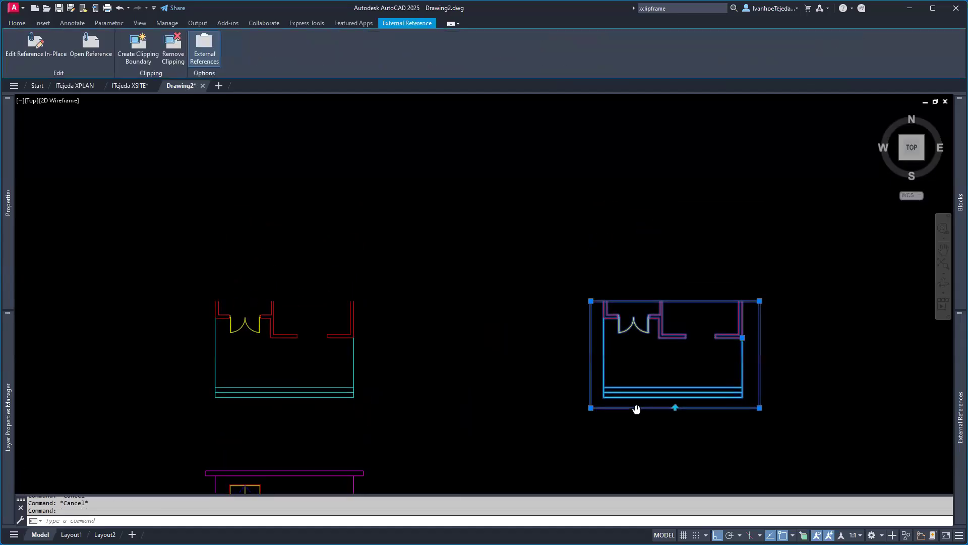
pyautogui.click(590, 301)
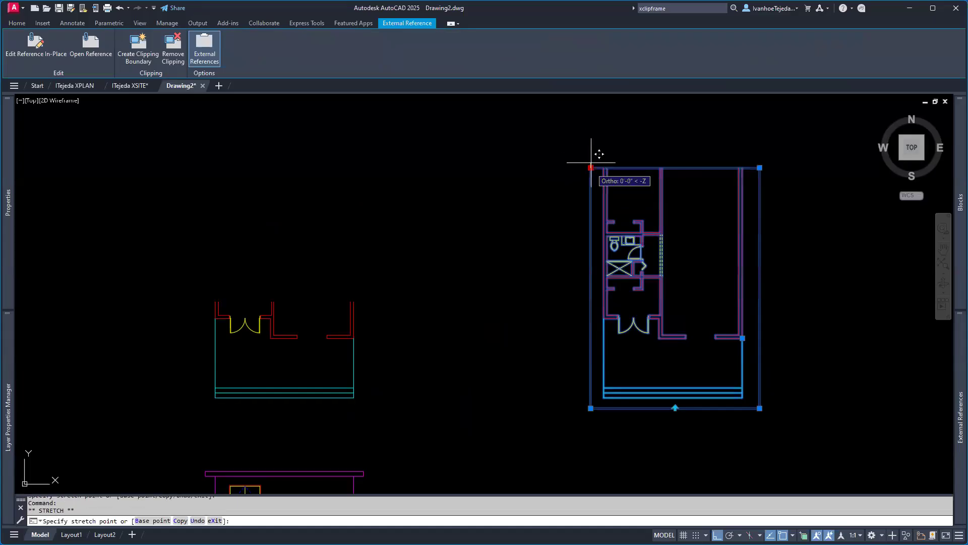
pyautogui.click(584, 130)
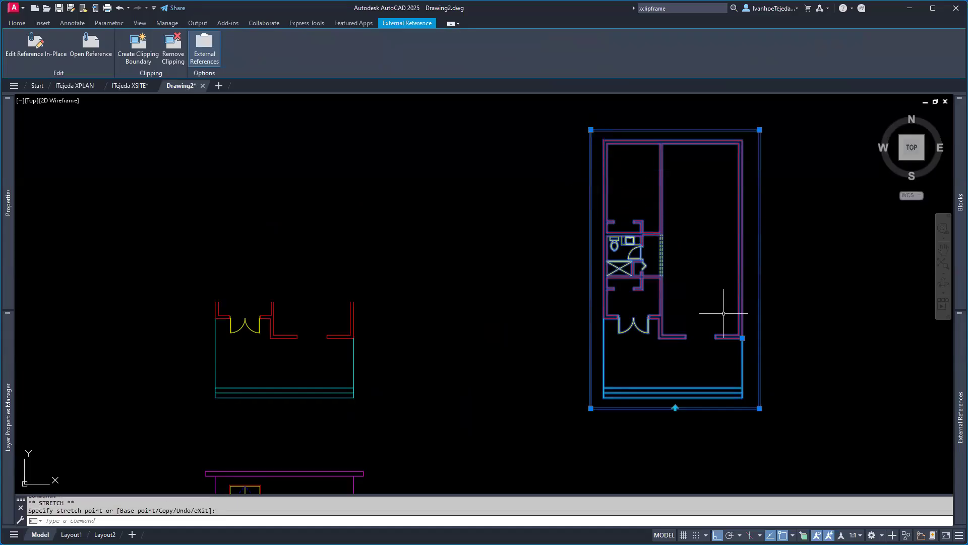
pyautogui.press('Escape')
# - Rotate the copied floor plan 90 degrees counterclockwise so its front porch faces right
pyautogui.write('ro')
pyautogui.press('Return')
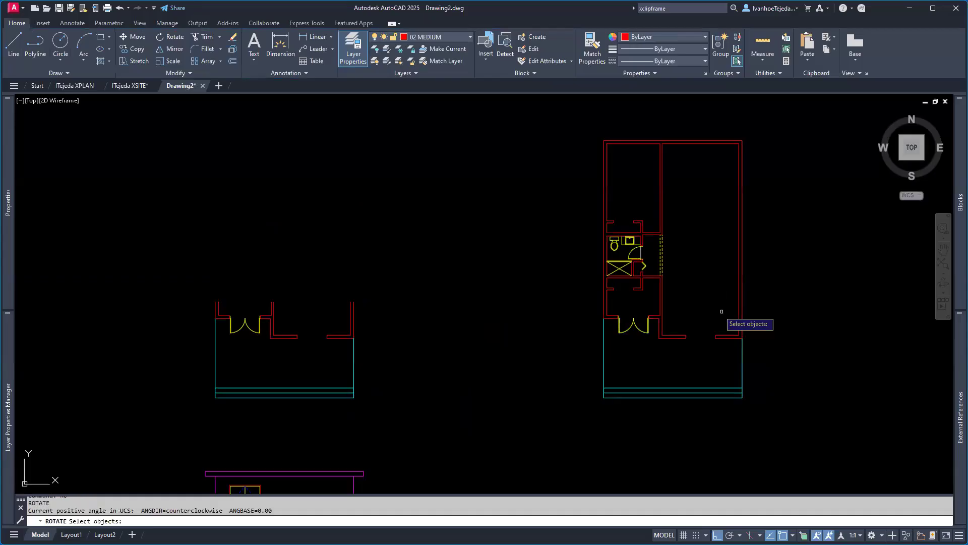
pyautogui.click(721, 311)
pyautogui.click(681, 277)
pyautogui.press('Return')
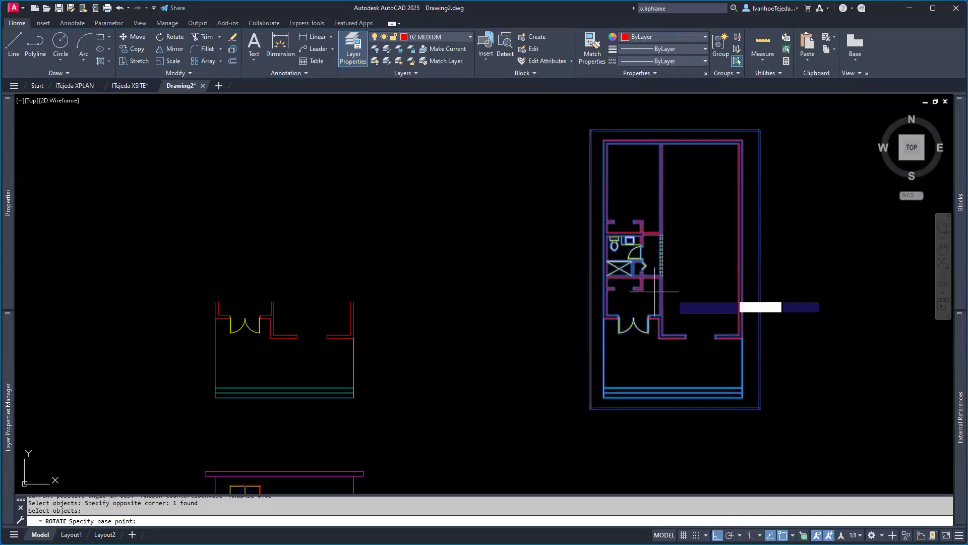
pyautogui.click(696, 290)
pyautogui.click(701, 215)
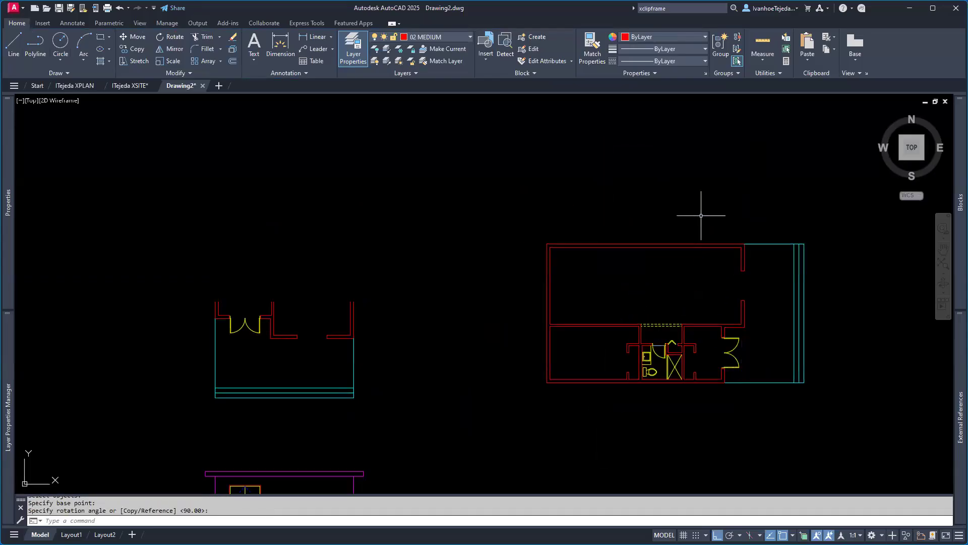
# - Move the rotated floor plan straight down about 7 feet
pyautogui.moveTo(678, 251); pyautogui.dragTo(642, 153, button='middle')
pyautogui.press('Escape')
pyautogui.write('m')
pyautogui.press('Return')
pyautogui.click(644, 295)
pyautogui.click(612, 262)
pyautogui.press('Return')
pyautogui.click(619, 306)
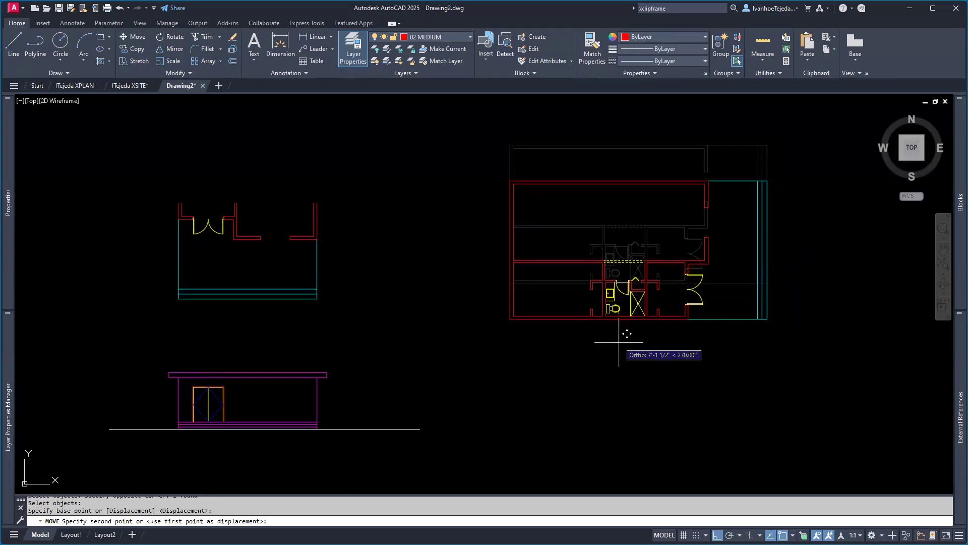
pyautogui.click(619, 342)
# - Draw a horizontal ground line below the rotated plan, aligned with the front elevation's ground line and extending past the plan's porch edge
pyautogui.moveTo(617, 378); pyautogui.dragTo(561, 301, button='middle')
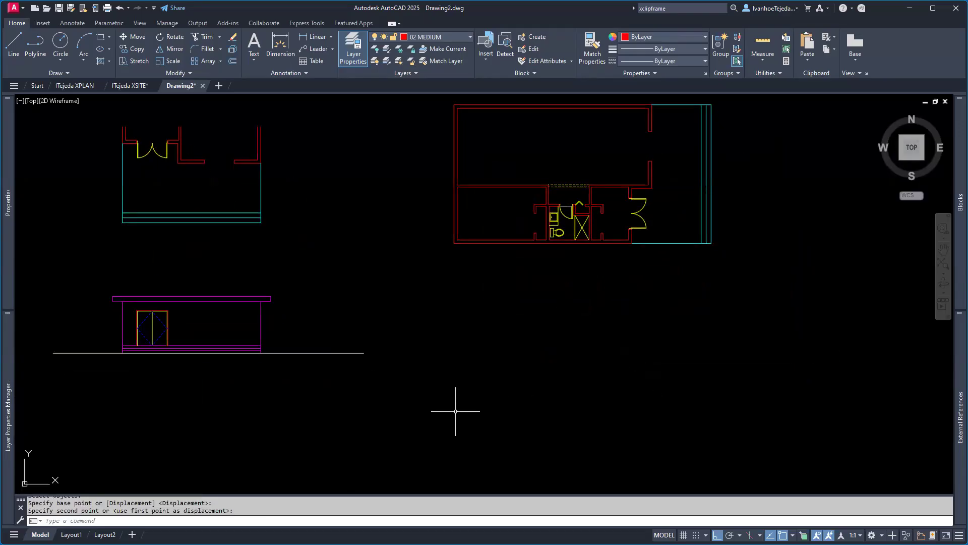
pyautogui.write('l')
pyautogui.press('Return')
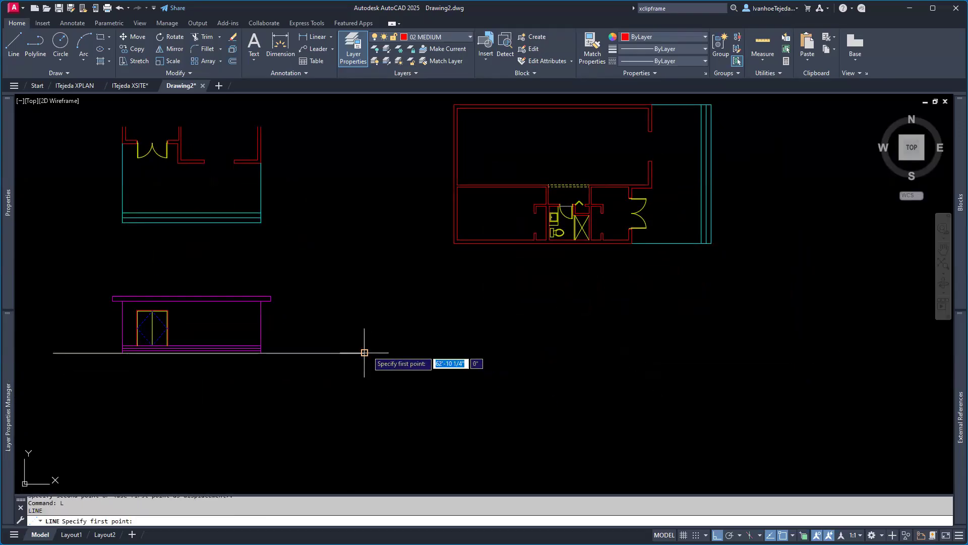
pyautogui.click(422, 353)
pyautogui.click(774, 357)
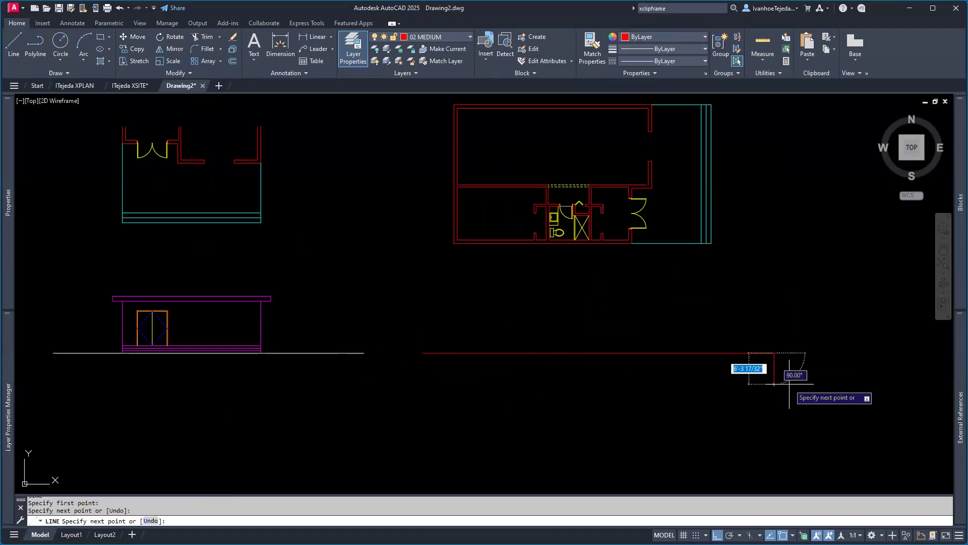
pyautogui.press('Escape')
pyautogui.press('Escape')
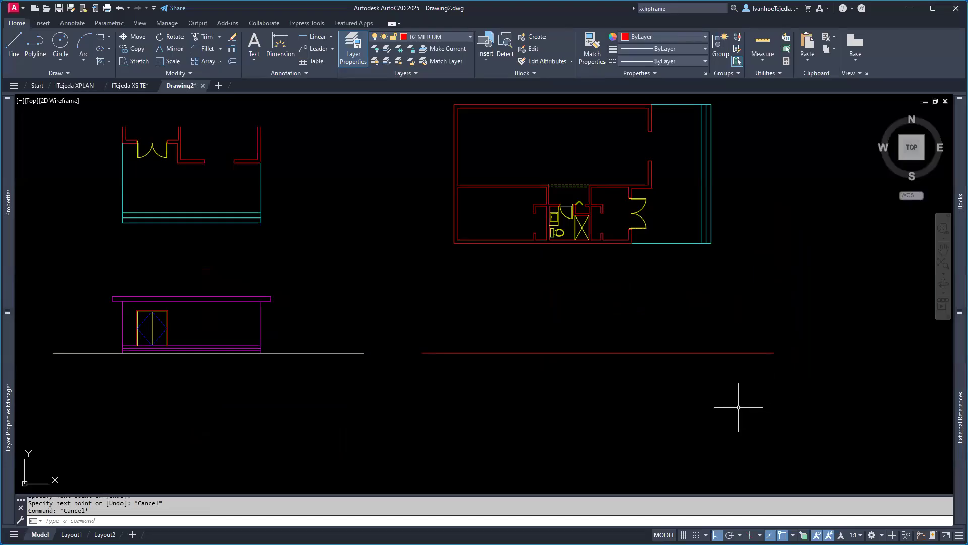
# - Copy the three step lines and right vertical edge of the front elevation onto the new ground line, aligned with the rotated plan's outer porch edge
pyautogui.scroll(6, 238, 346)
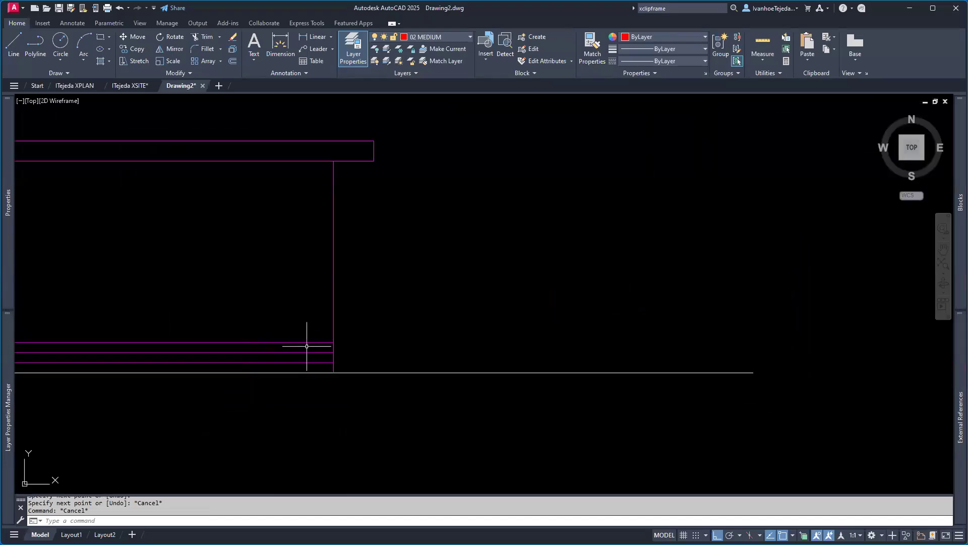
pyautogui.moveTo(312, 364); pyautogui.dragTo(402, 353, button='middle')
pyautogui.scroll(3, 402, 358)
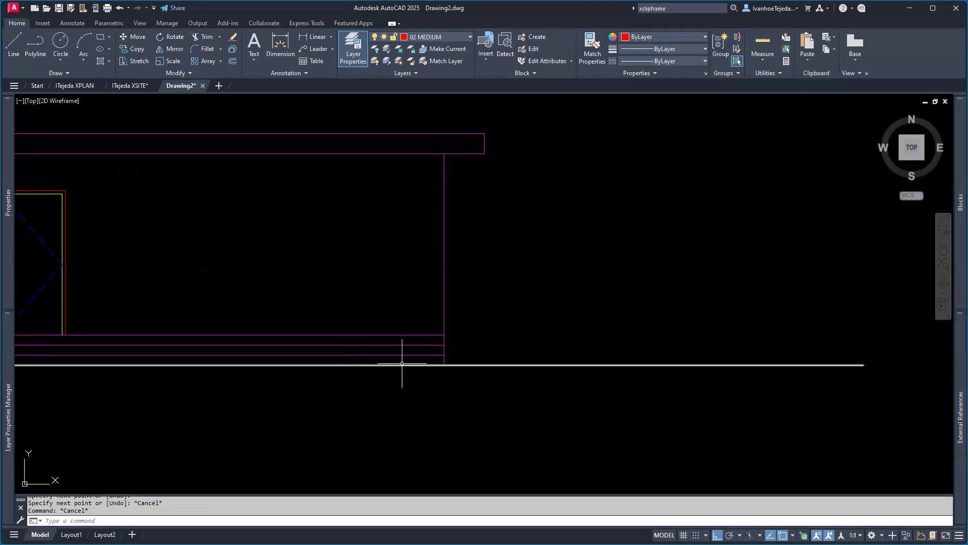
pyautogui.write('cp')
pyautogui.press('Return')
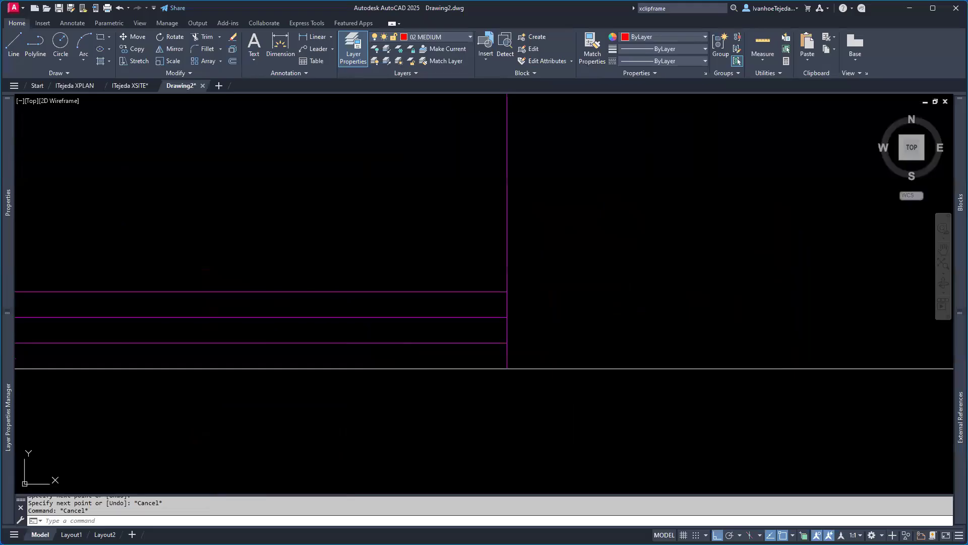
pyautogui.click(407, 360)
pyautogui.click(353, 267)
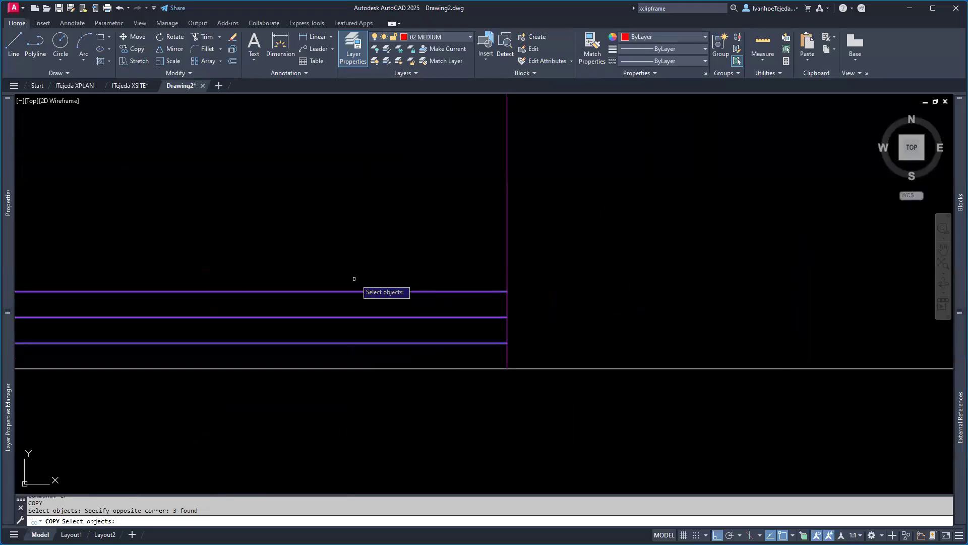
pyautogui.click(507, 309)
pyautogui.press('Return')
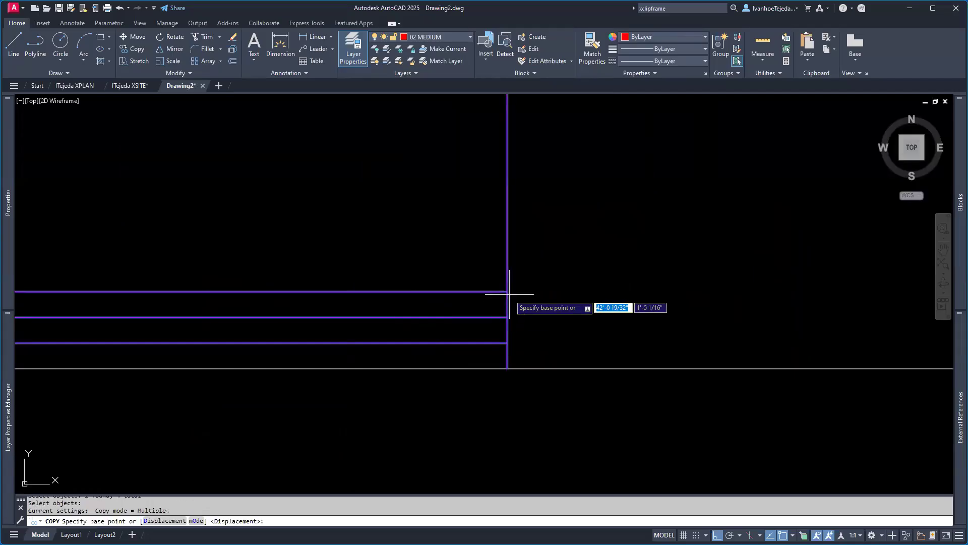
pyautogui.click(508, 291)
pyautogui.scroll(-6, 507, 291)
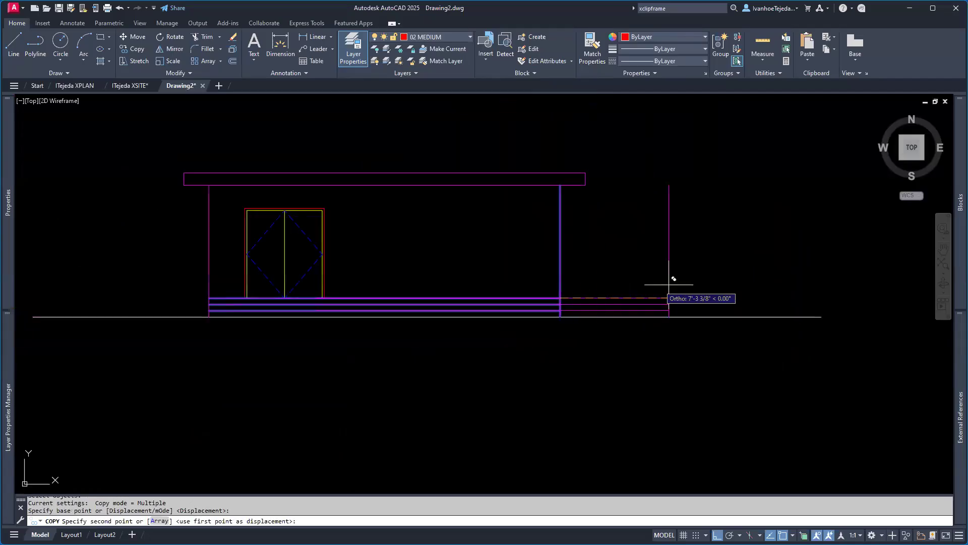
pyautogui.moveTo(565, 294); pyautogui.dragTo(289, 297, button='middle')
pyautogui.scroll(-4, 713, 277)
pyautogui.moveTo(750, 274); pyautogui.dragTo(347, 356, button='middle')
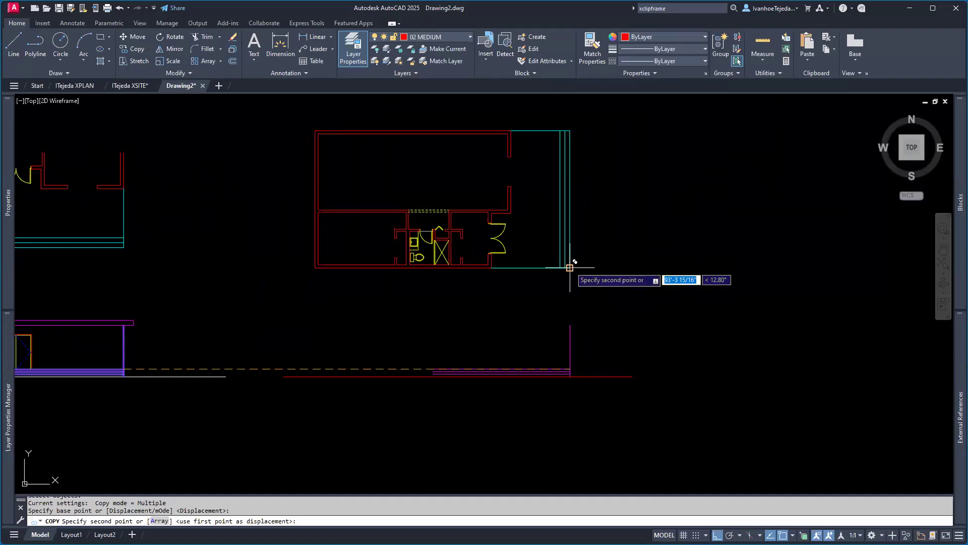
pyautogui.click(570, 302)
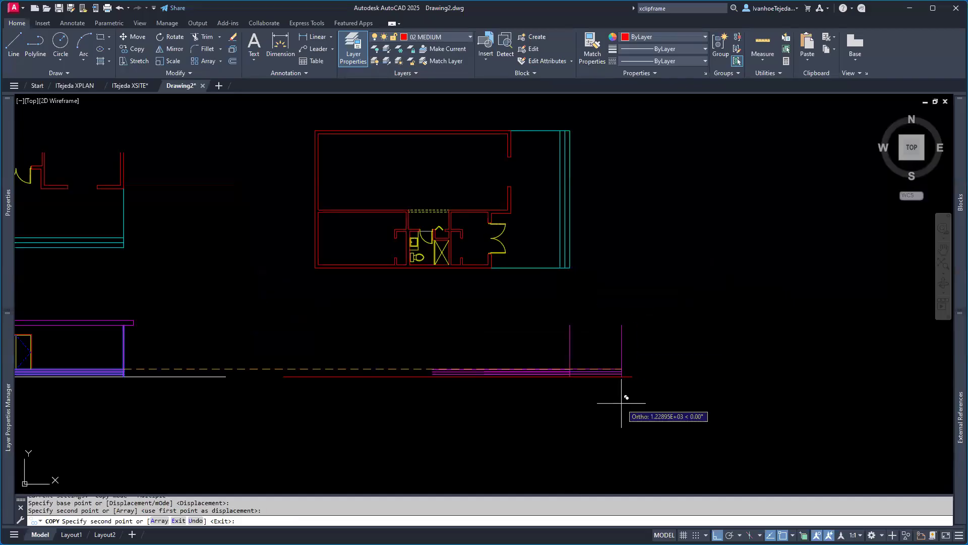
pyautogui.press('Escape')
pyautogui.press('Escape')
pyautogui.press('Escape')
# - Project a vertical line from the rotated plan's front wall corner down to the new ground line
pyautogui.scroll(4, 565, 361)
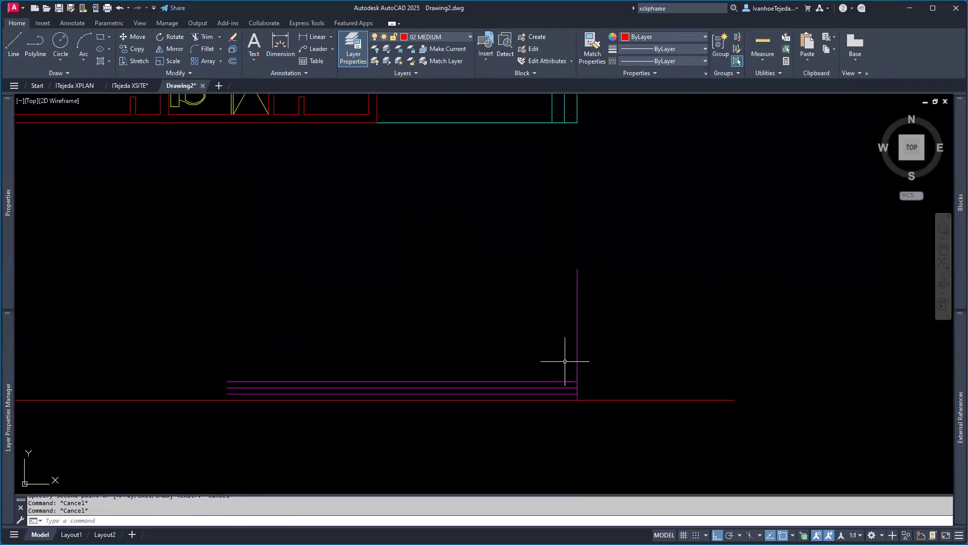
pyautogui.moveTo(516, 306)
pyautogui.mouseDown(button='middle')
pyautogui.moveTo(574, 340)
pyautogui.moveTo(603, 337)
pyautogui.mouseUp(button='middle')
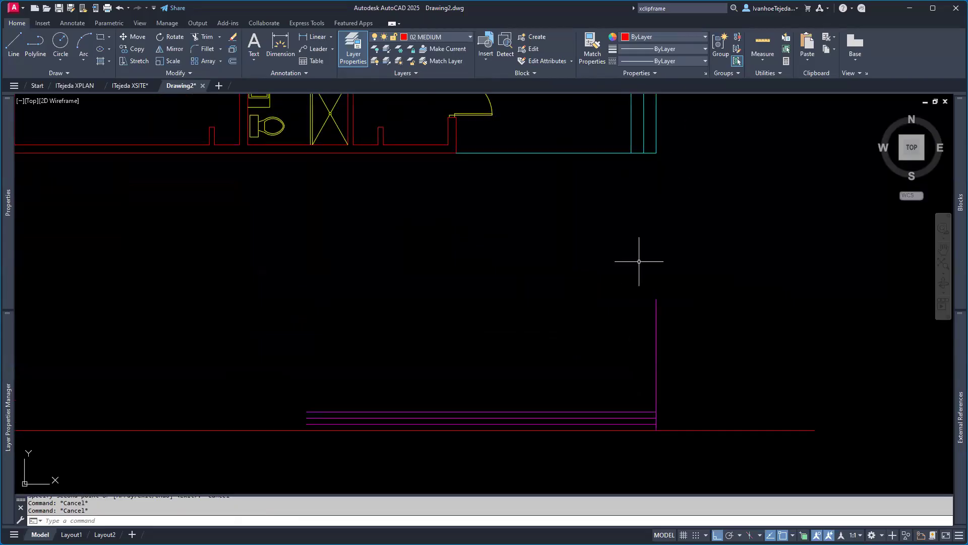
pyautogui.write('l')
pyautogui.press('Return')
pyautogui.click(458, 154)
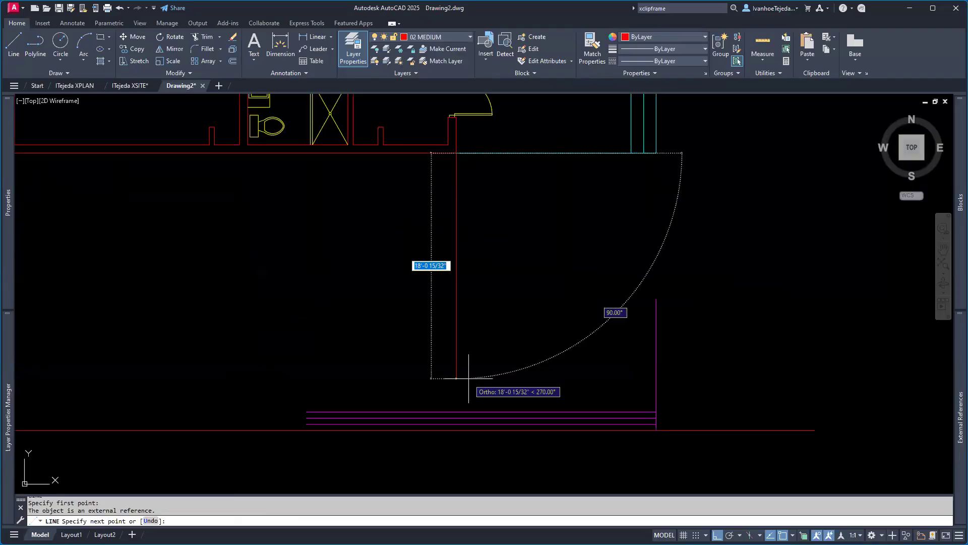
pyautogui.click(456, 430)
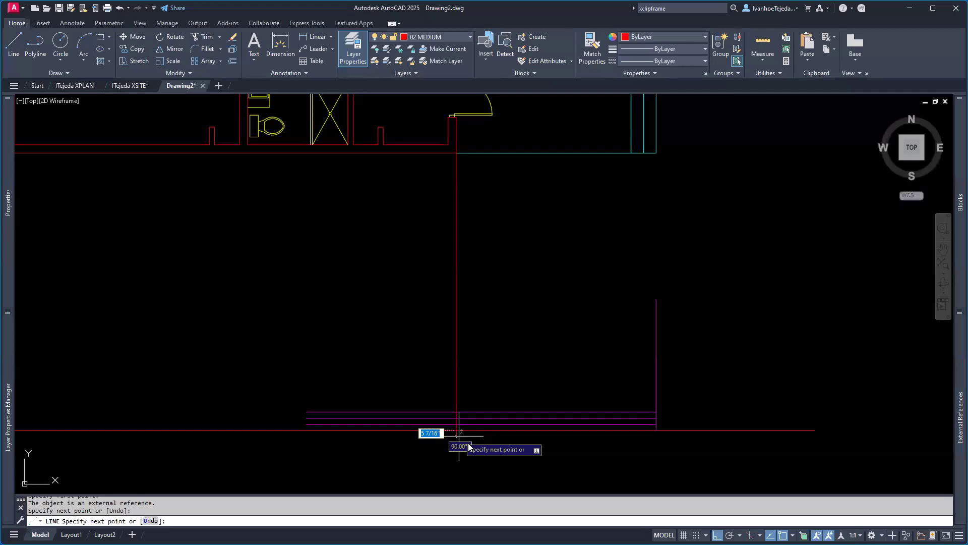
pyautogui.press('Return')
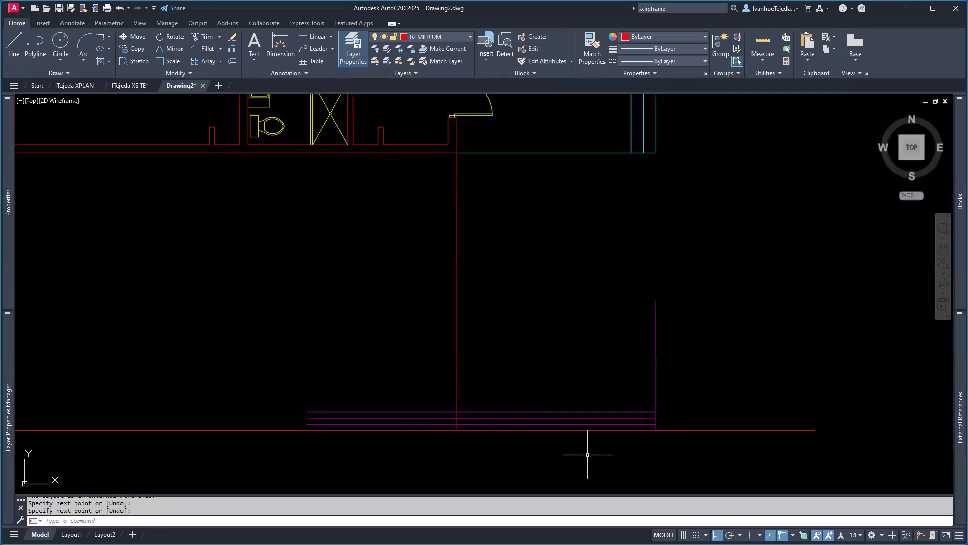
# - Project two vertical lines from the rotated plan's inner porch step edges down past the new ground line
pyautogui.moveTo(657, 325)
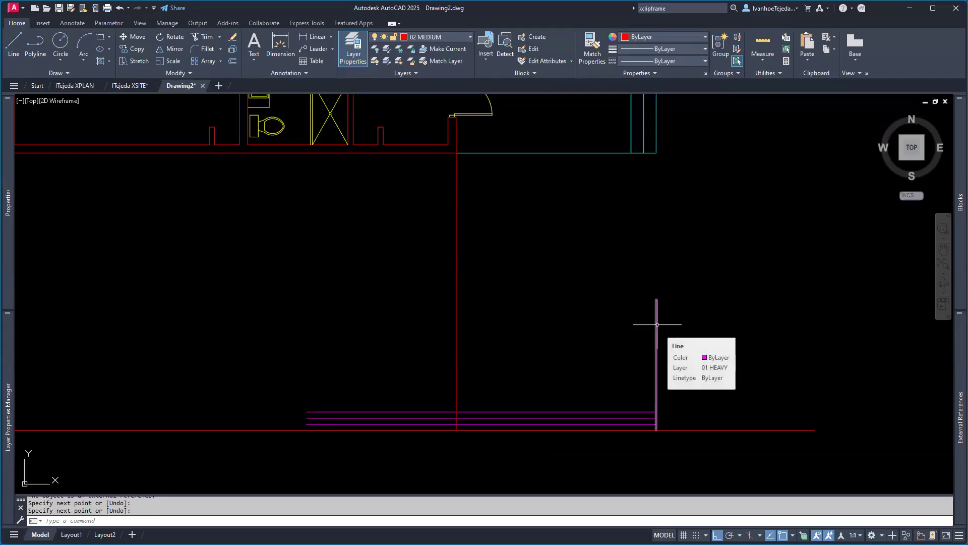
pyautogui.write('L')
pyautogui.press('Return')
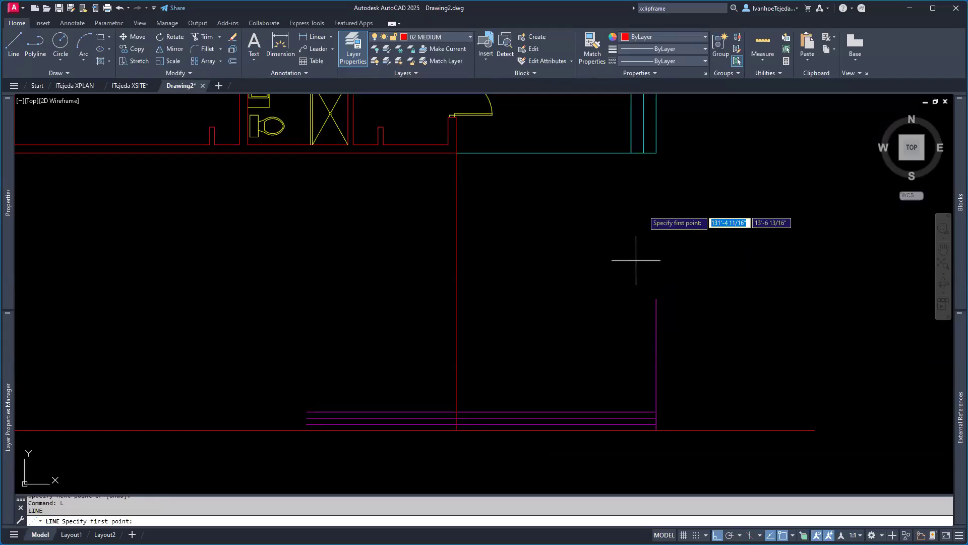
pyautogui.click(644, 152)
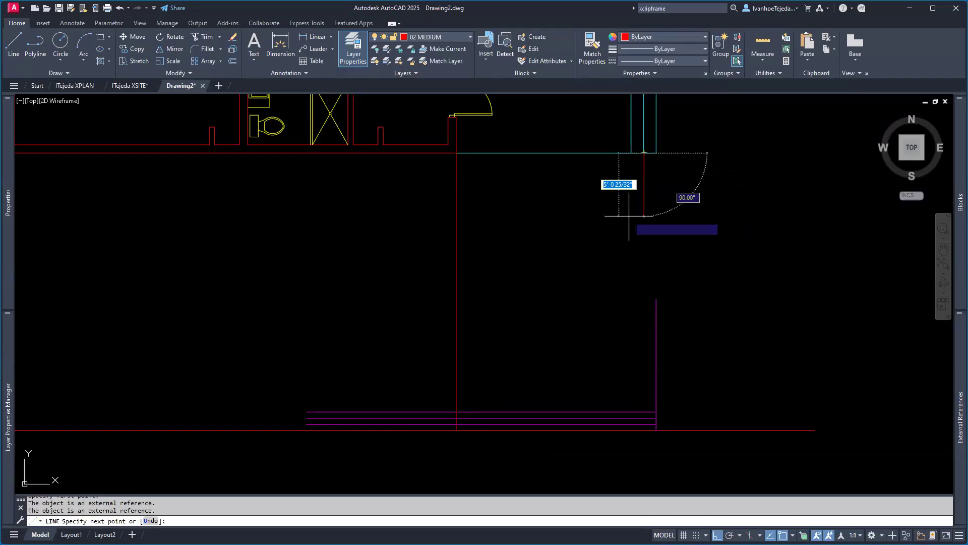
pyautogui.click(638, 451)
pyautogui.press('Return')
pyautogui.press('Return')
pyautogui.click(631, 152)
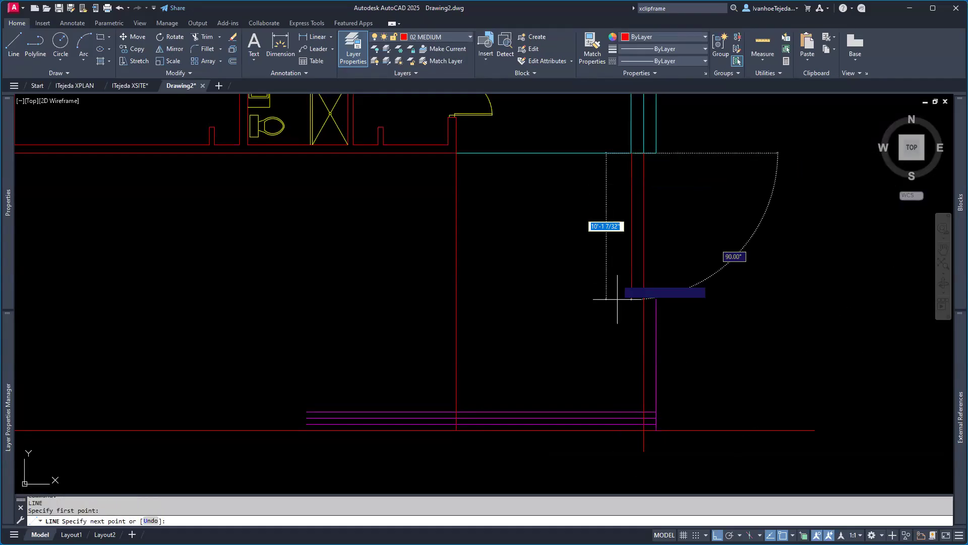
pyautogui.click(630, 454)
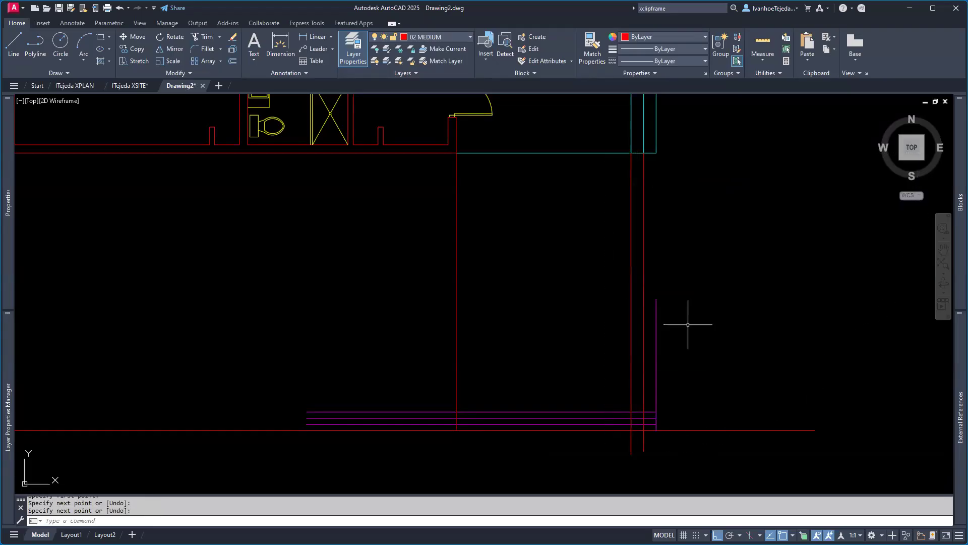
pyautogui.press('Return')
# - Fillet the uppermost step line to the inner projected line at zero radius, keeping the line's lower part as the top riser
pyautogui.scroll(5, 660, 448)
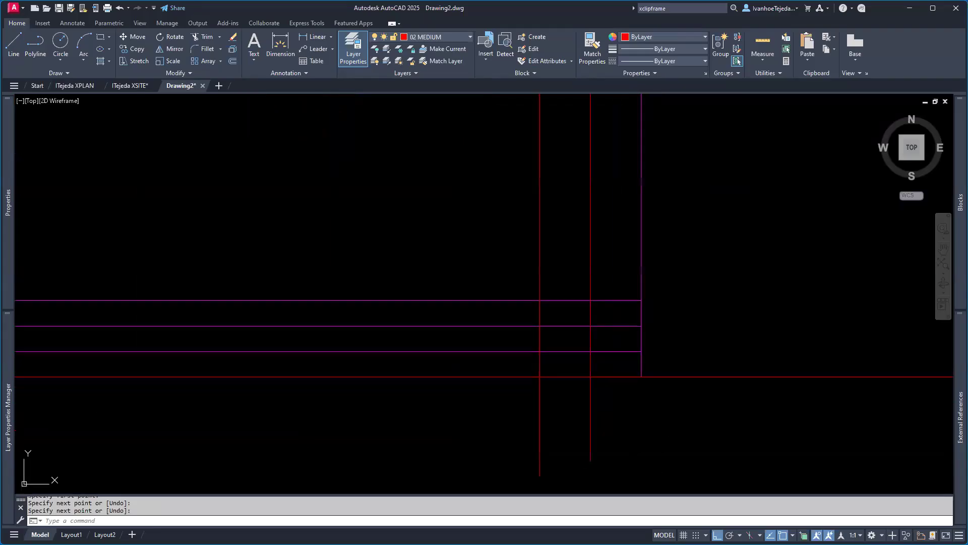
pyautogui.moveTo(654, 387); pyautogui.dragTo(578, 398, button='middle')
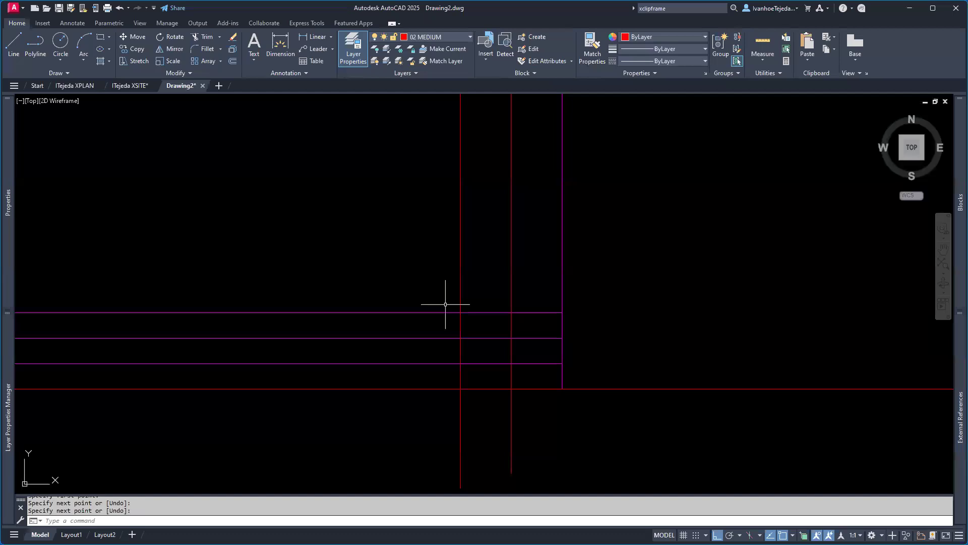
pyautogui.write('f')
pyautogui.press('Return')
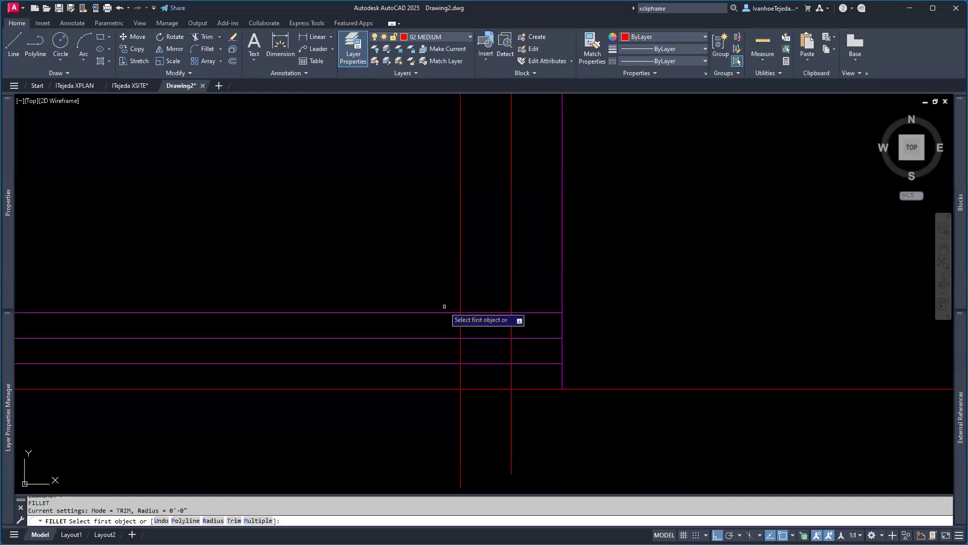
pyautogui.click(444, 312)
pyautogui.click(461, 325)
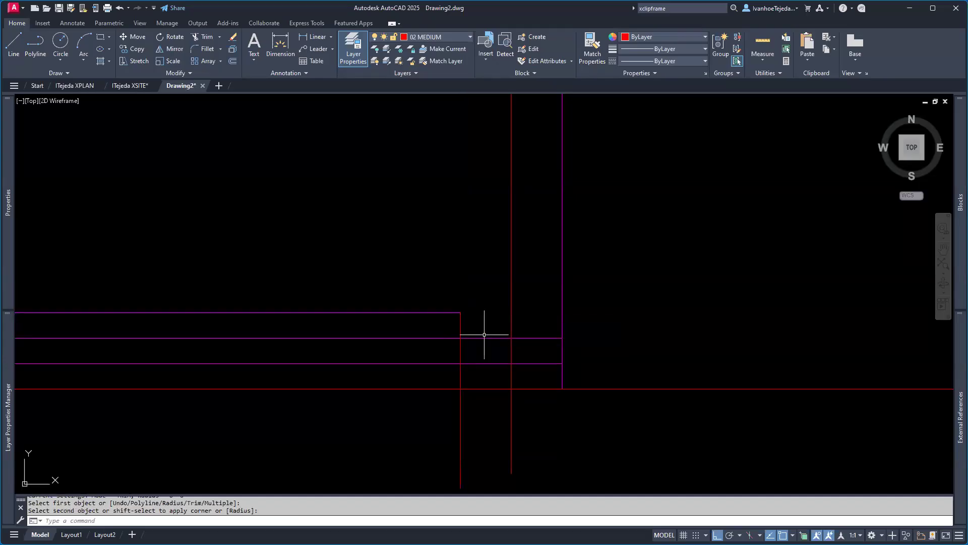
# - Fillet the remaining treads and risers in Multiple mode at zero radius to complete the stair profile down to the ground line
pyautogui.press('Return')
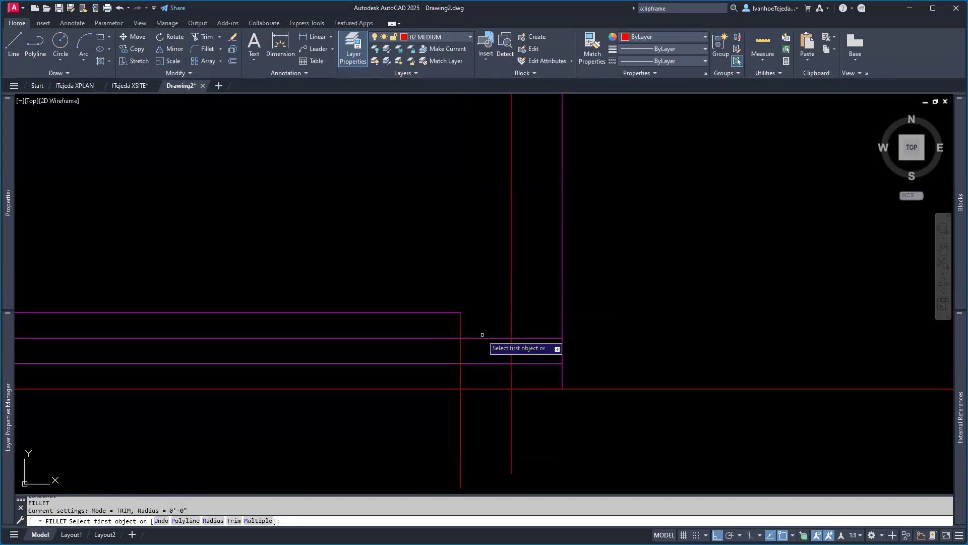
pyautogui.write('m')
pyautogui.press('Return')
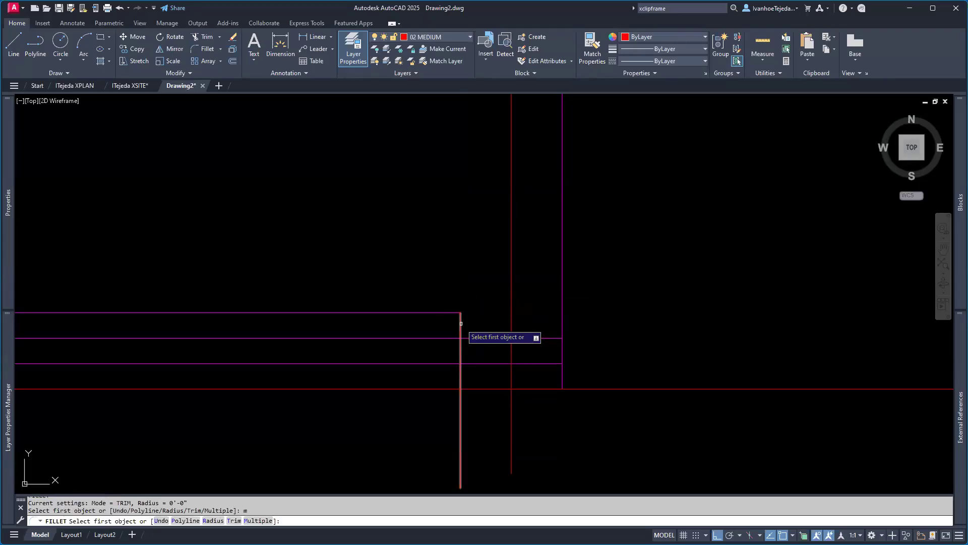
pyautogui.click(461, 323)
pyautogui.click(474, 338)
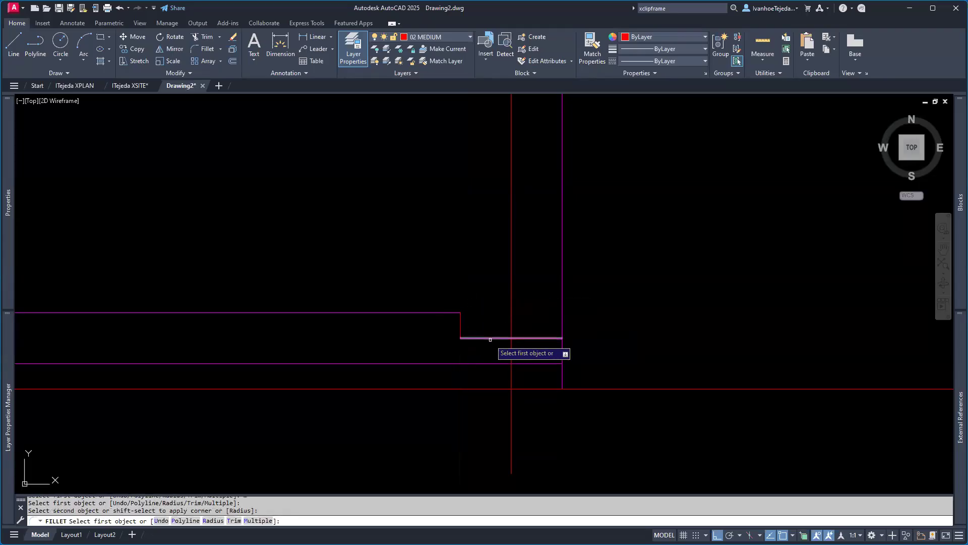
pyautogui.click(490, 338)
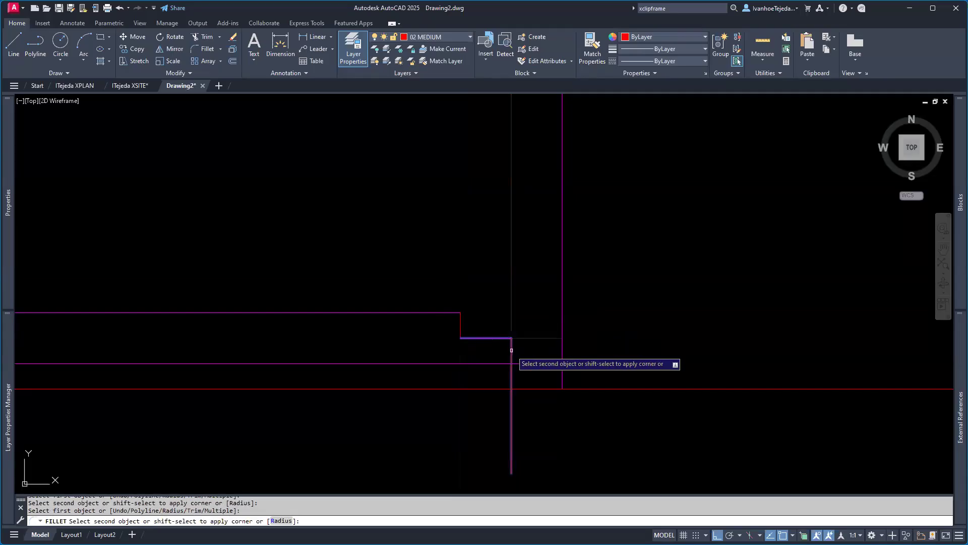
pyautogui.click(511, 350)
pyautogui.click(511, 350)
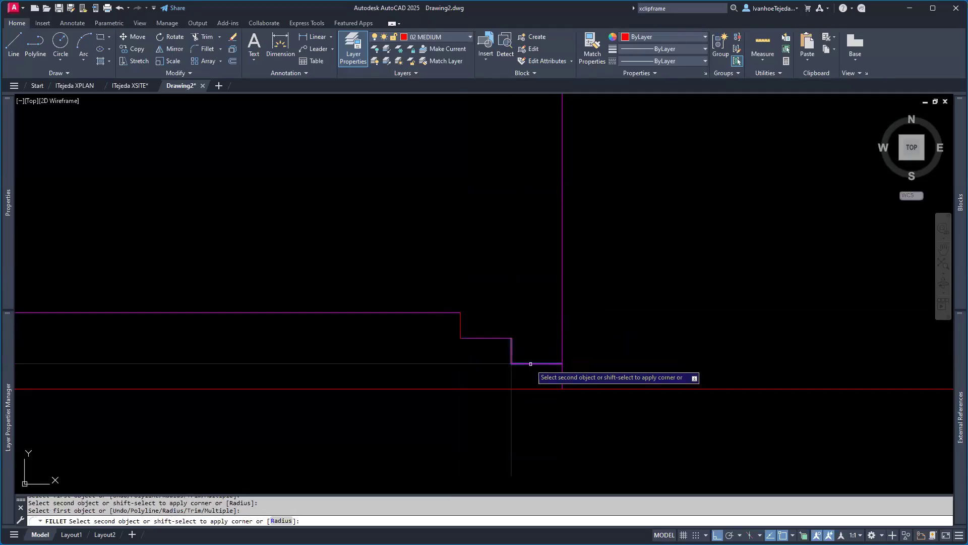
pyautogui.click(530, 364)
pyautogui.click(550, 363)
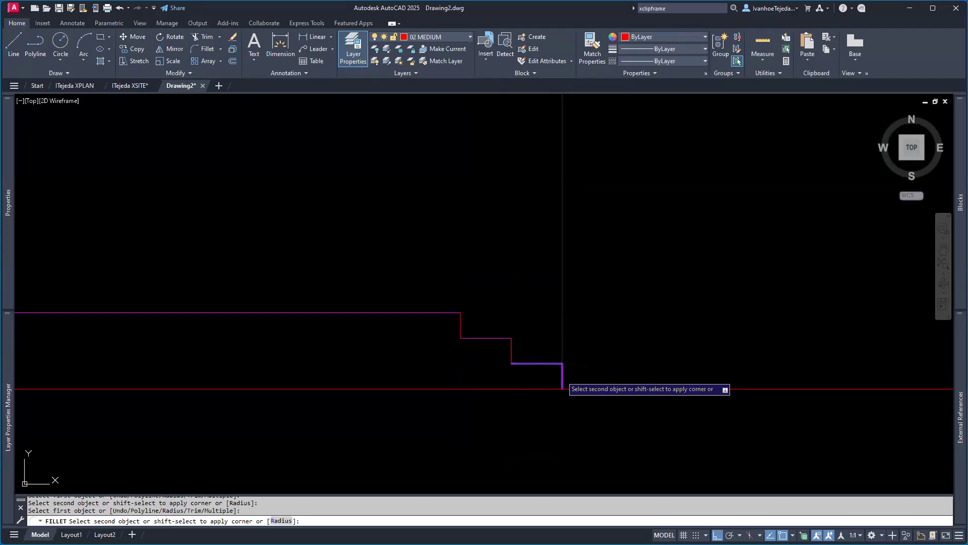
pyautogui.click(563, 384)
pyautogui.press('Return')
# - Match the two upper stair risers to the properties of the lowest, outermost riser
pyautogui.write('MA')
pyautogui.press('Return')
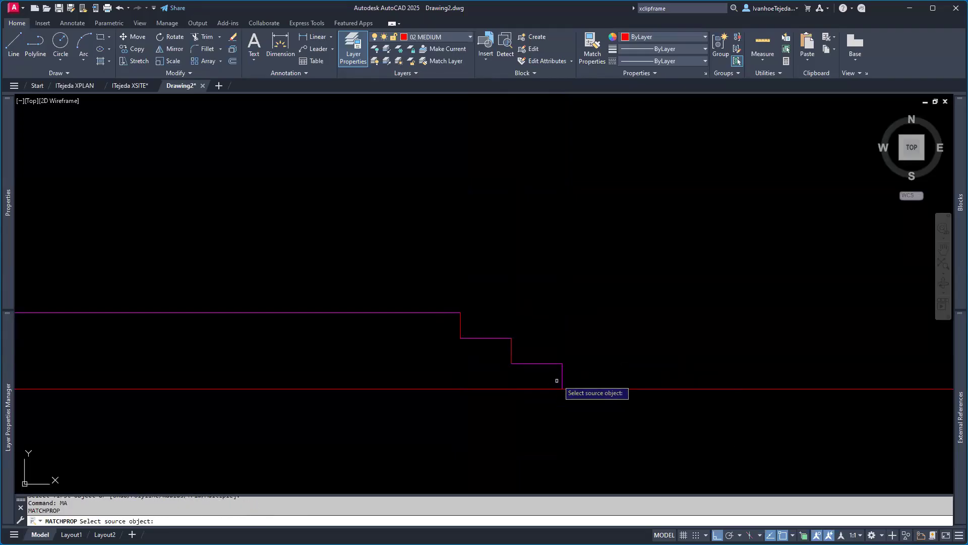
pyautogui.click(561, 373)
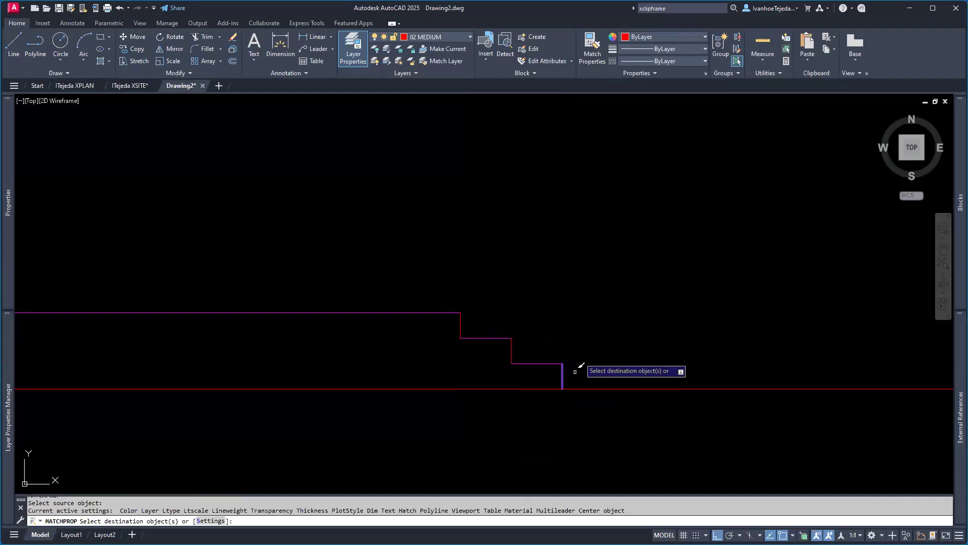
pyautogui.click(511, 342)
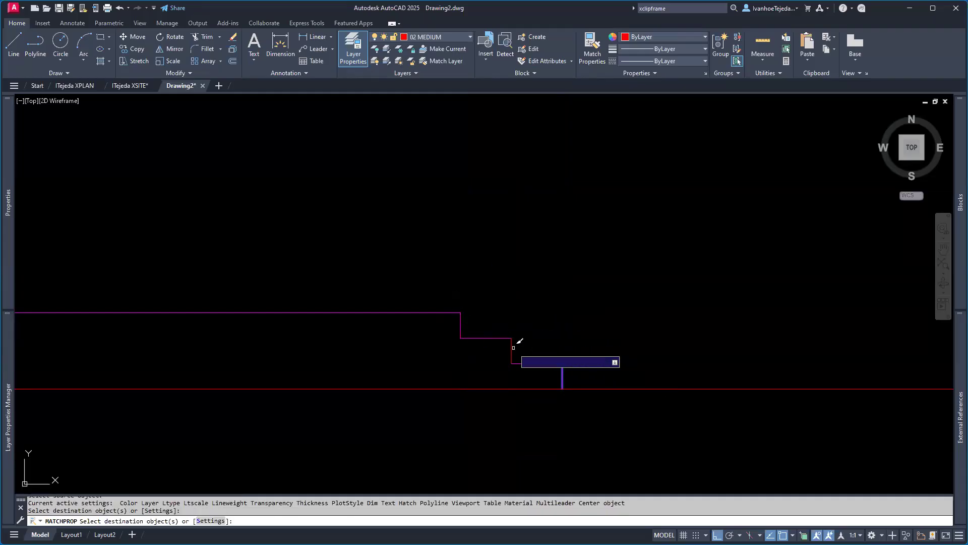
pyautogui.press('Return')
# - Project a vertical line from the rotated plan's rear wall corner down to the ground line
pyautogui.scroll(-5, 593, 332)
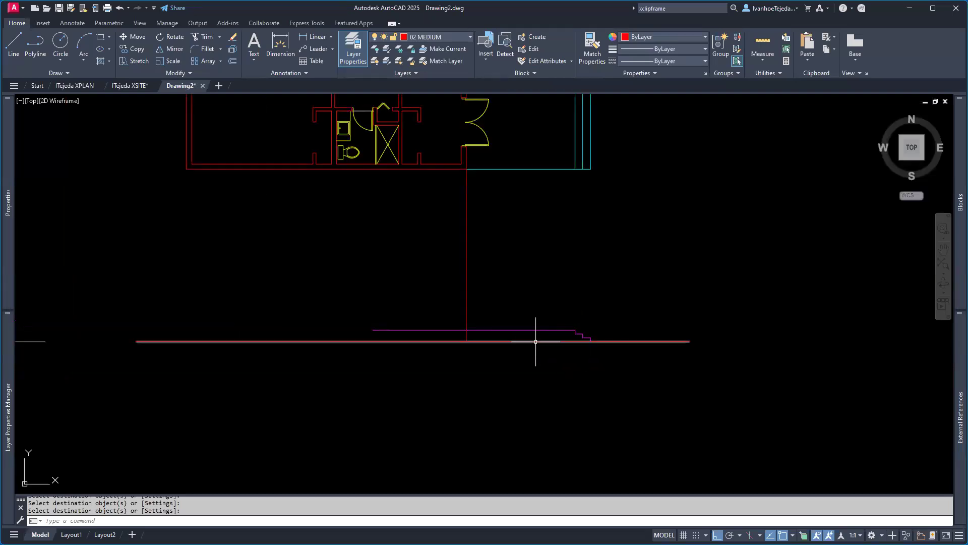
pyautogui.scroll(-3, 505, 341)
pyautogui.moveTo(480, 346)
pyautogui.mouseDown(button='middle')
pyautogui.moveTo(557, 340)
pyautogui.moveTo(636, 355)
pyautogui.mouseUp(button='middle')
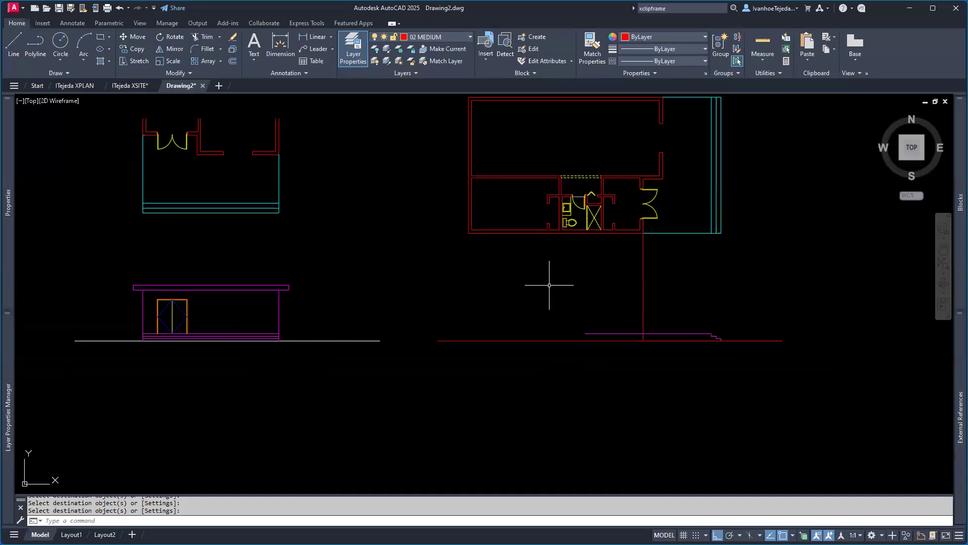
pyautogui.write('l')
pyautogui.press('Return')
pyautogui.click(468, 233)
pyautogui.click(469, 341)
pyautogui.press('Return')
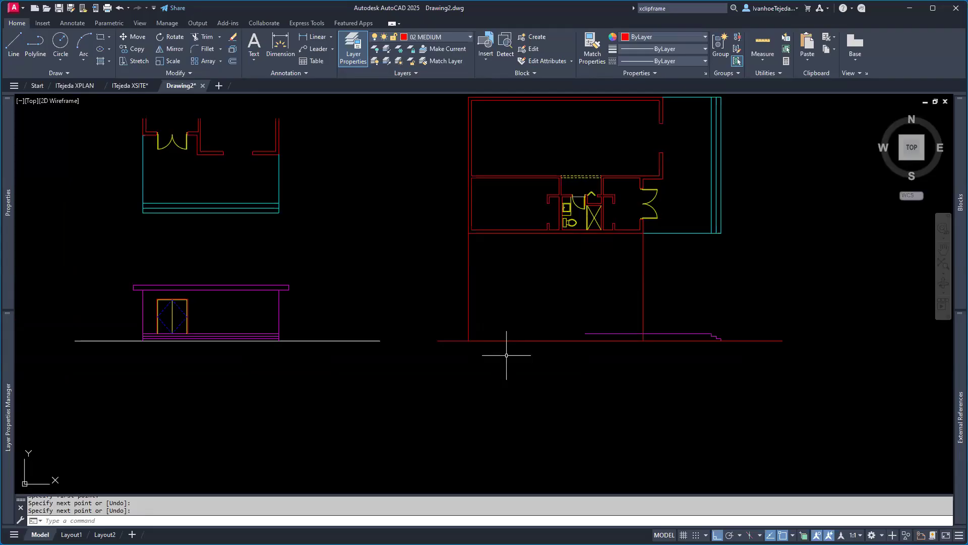
# - Stretch the free end of the porch floor line to the projected rear wall line
pyautogui.scroll(4, 591, 334)
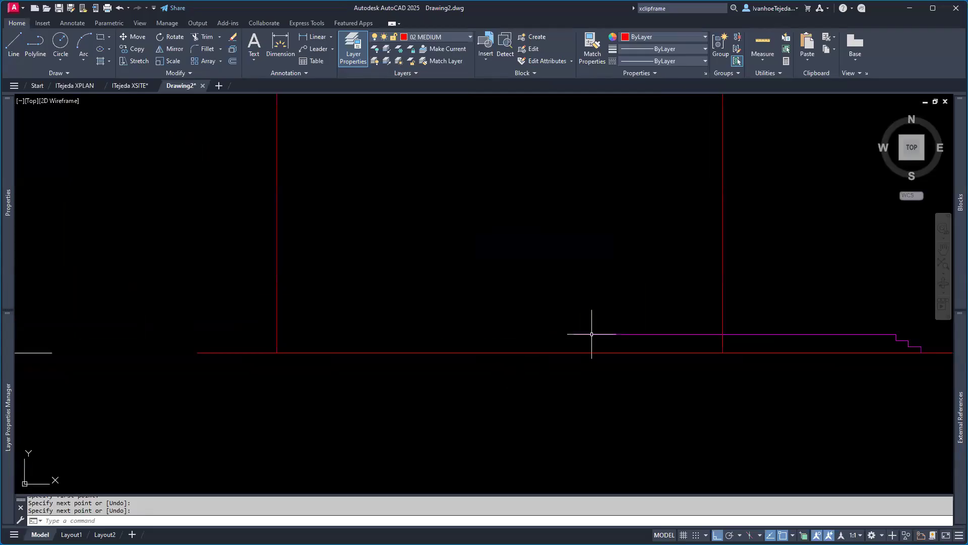
pyautogui.click(602, 333)
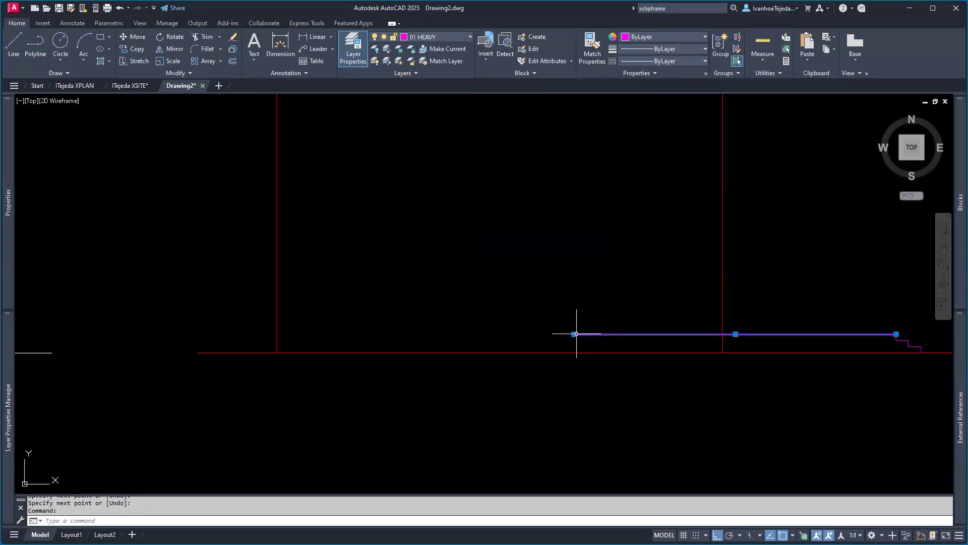
pyautogui.click(574, 334)
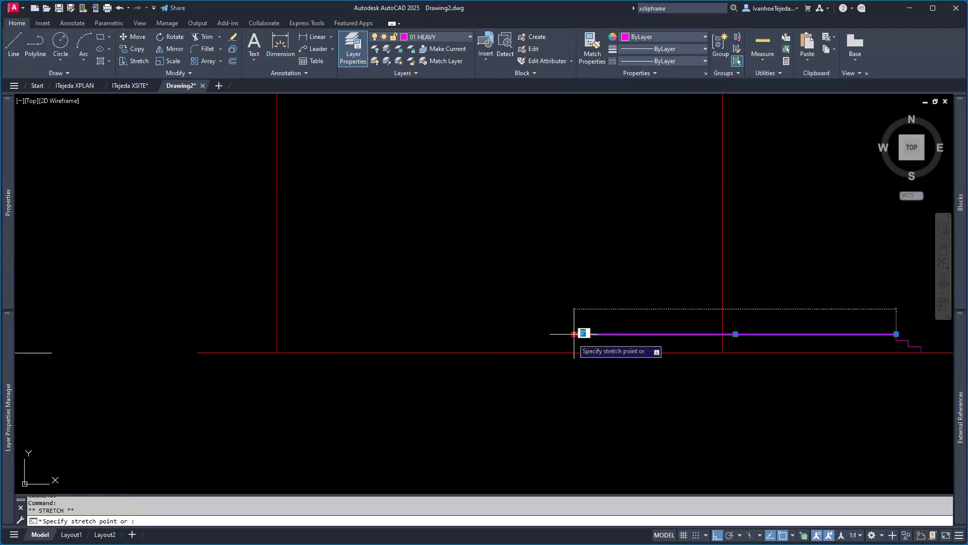
pyautogui.click(276, 334)
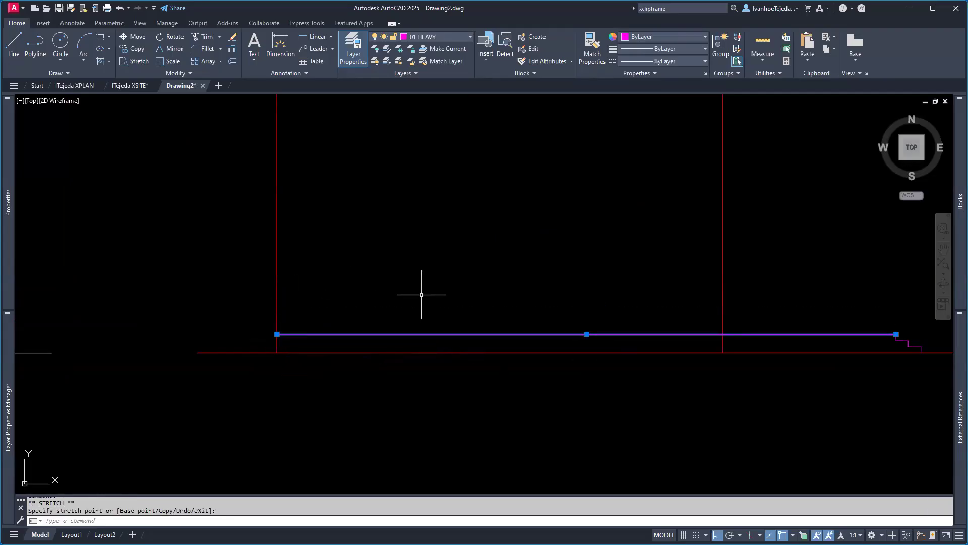
pyautogui.press('Escape')
pyautogui.press('Escape')
# - Trim the part of the projected front wall line that lies below the porch floor line
pyautogui.scroll(-2, 715, 298)
pyautogui.moveTo(725, 264); pyautogui.dragTo(567, 346, button='middle')
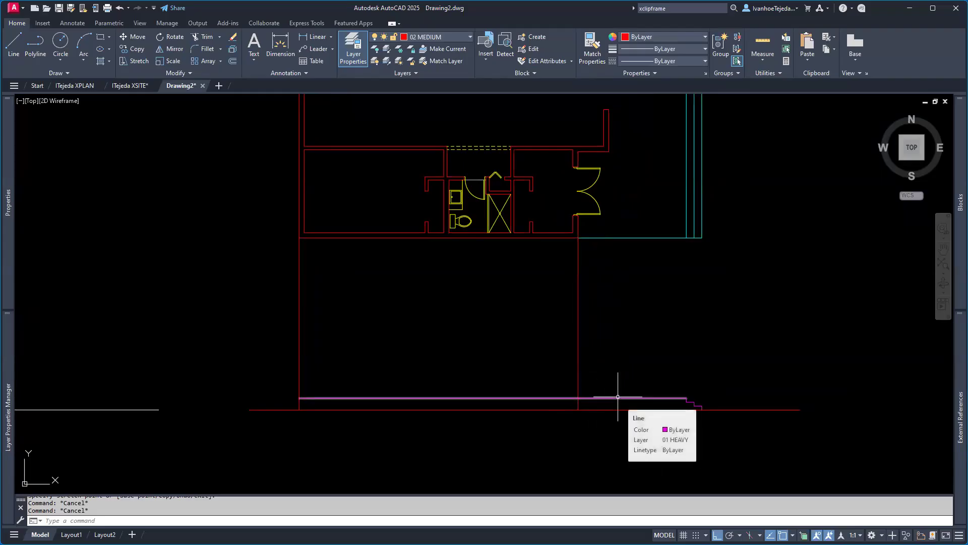
pyautogui.scroll(4, 579, 401)
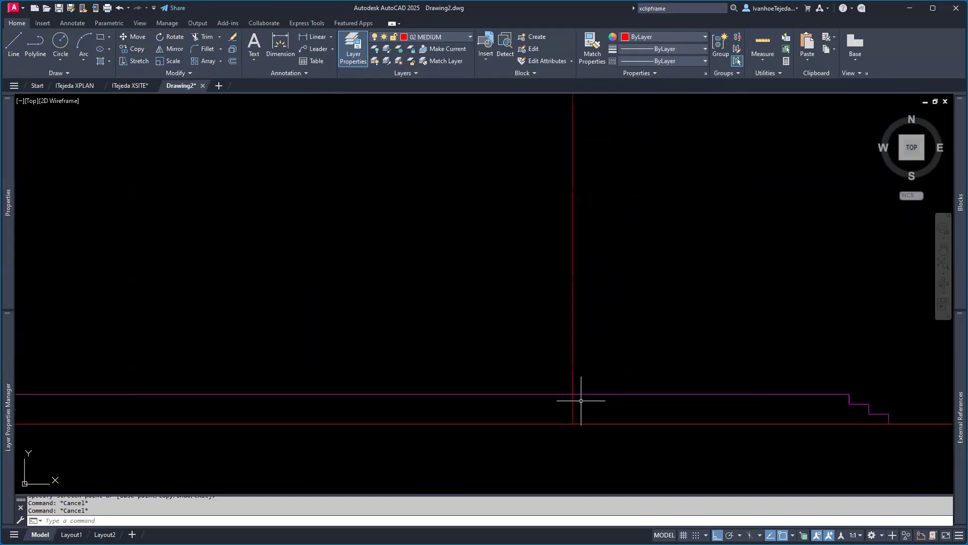
pyautogui.write('tr')
pyautogui.press('Return')
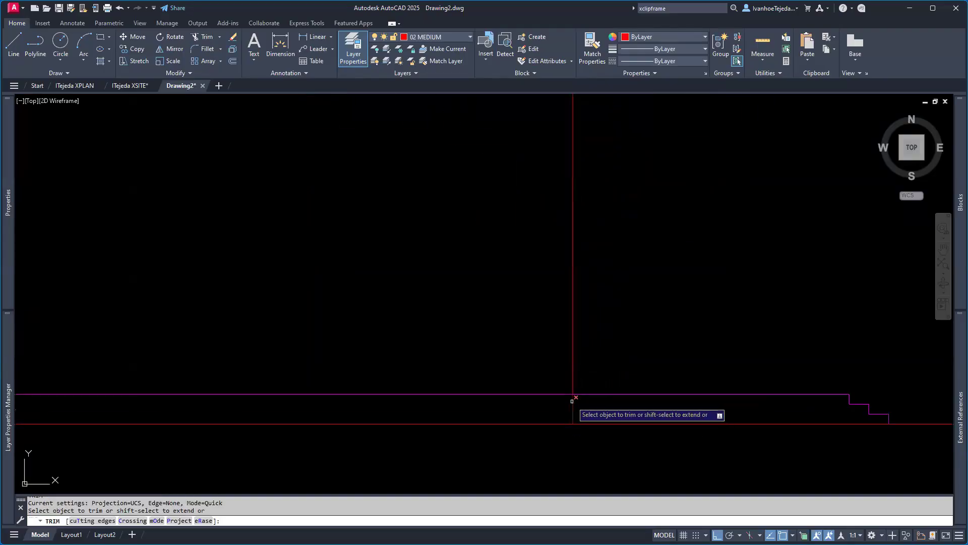
pyautogui.click(572, 402)
pyautogui.press('Return')
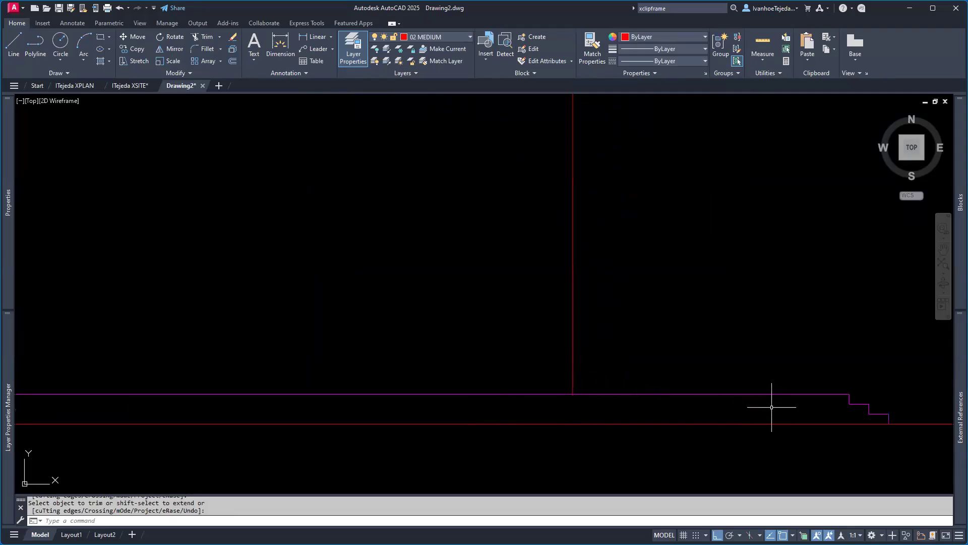
# - Assign the ground lines of both elevations to the 01 HEAVY layer
pyautogui.scroll(-4, 652, 320)
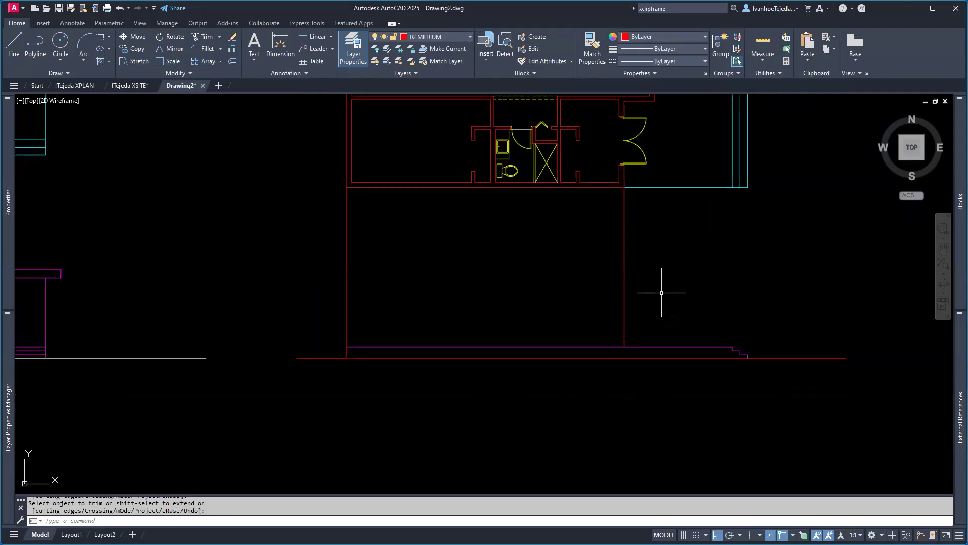
pyautogui.moveTo(662, 293); pyautogui.dragTo(665, 335, button='middle')
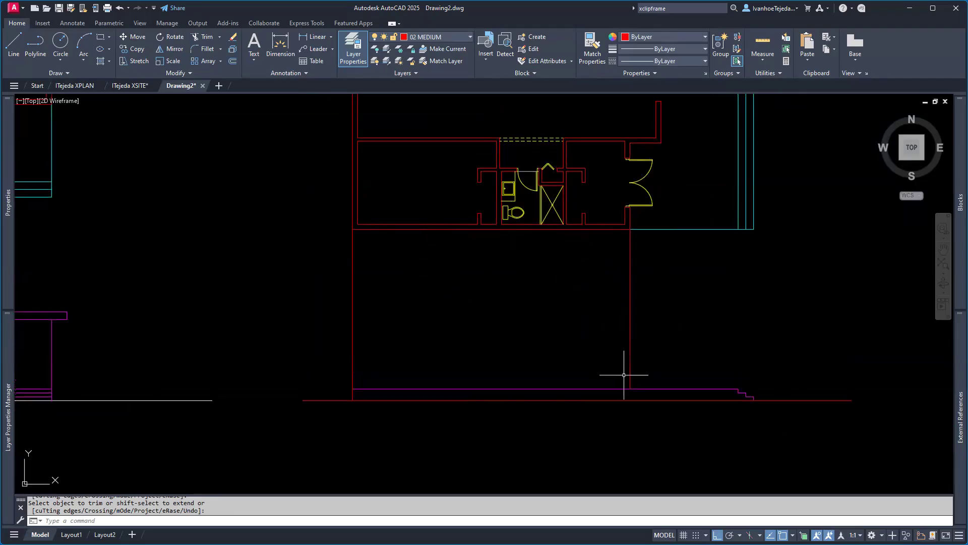
pyautogui.scroll(-2, 578, 330)
pyautogui.moveTo(519, 335); pyautogui.dragTo(720, 335, button='middle')
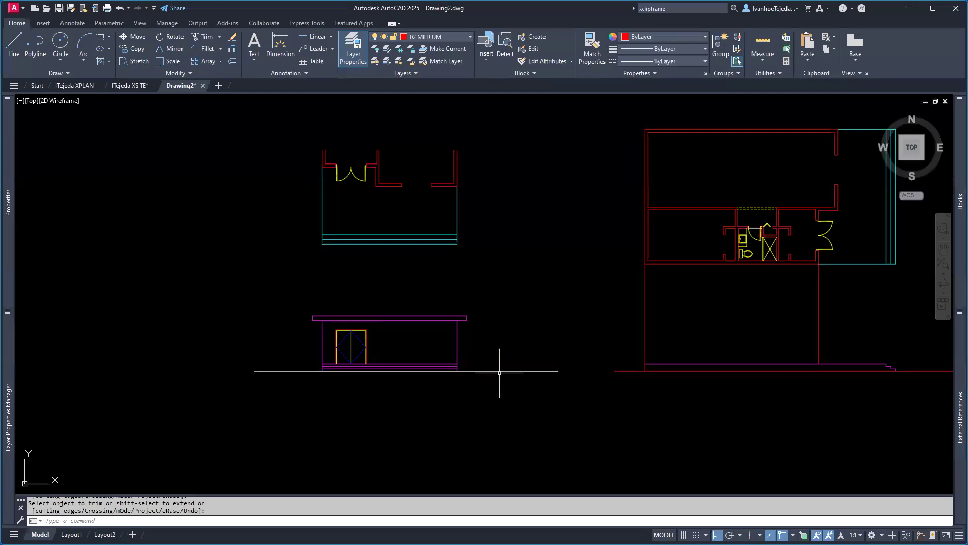
pyautogui.press('Escape')
pyautogui.click(627, 381)
pyautogui.click(542, 343)
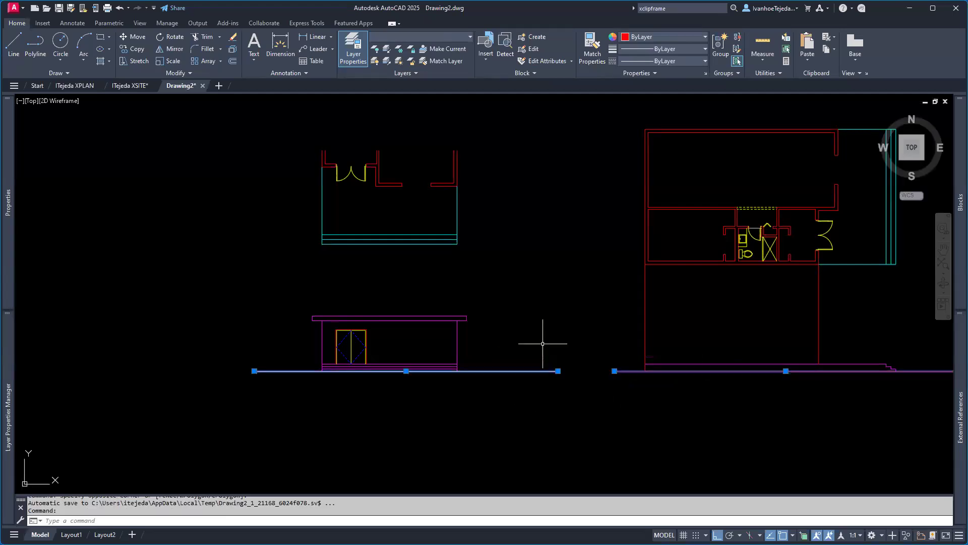
pyautogui.click(454, 35)
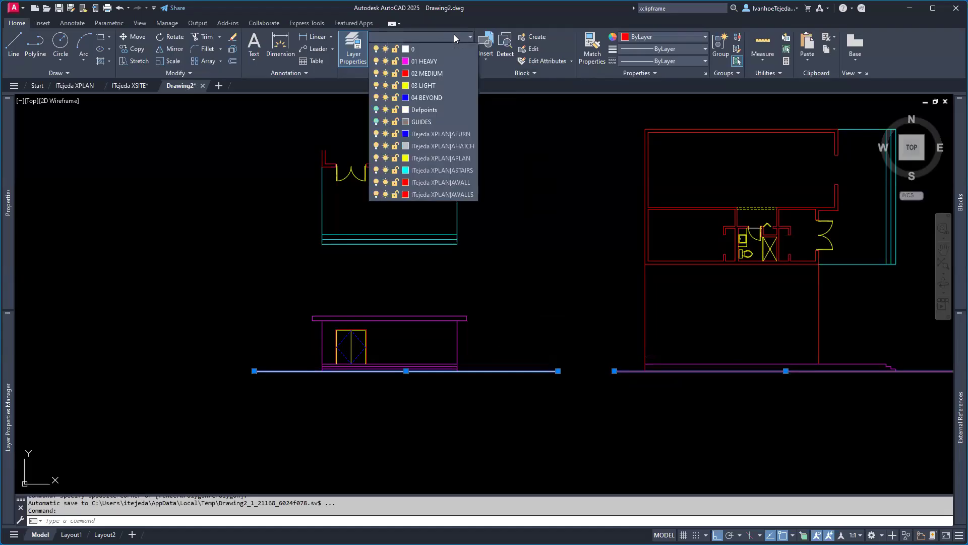
pyautogui.click(441, 61)
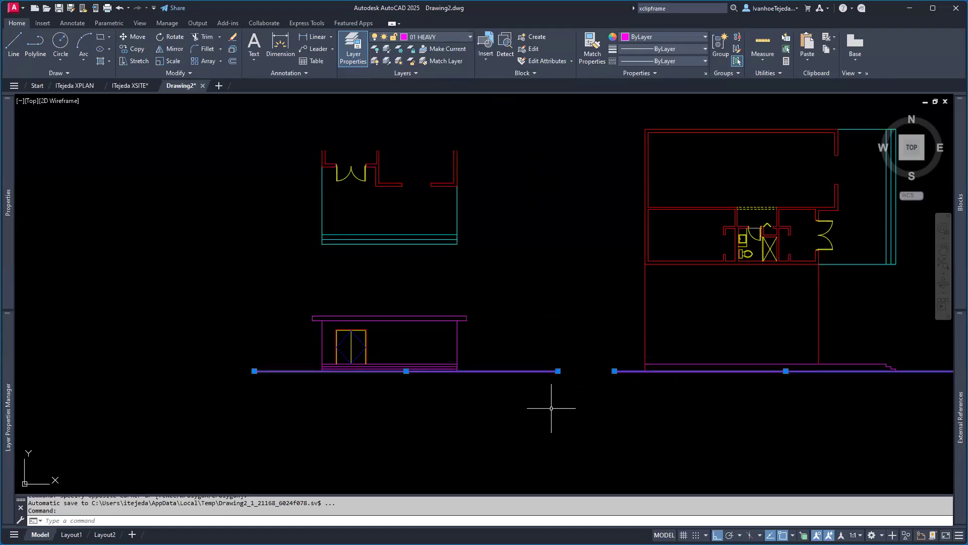
# - Convert the front elevation's ground line into a polyline and set its width to 3"
pyautogui.press('Escape')
pyautogui.press('Escape')
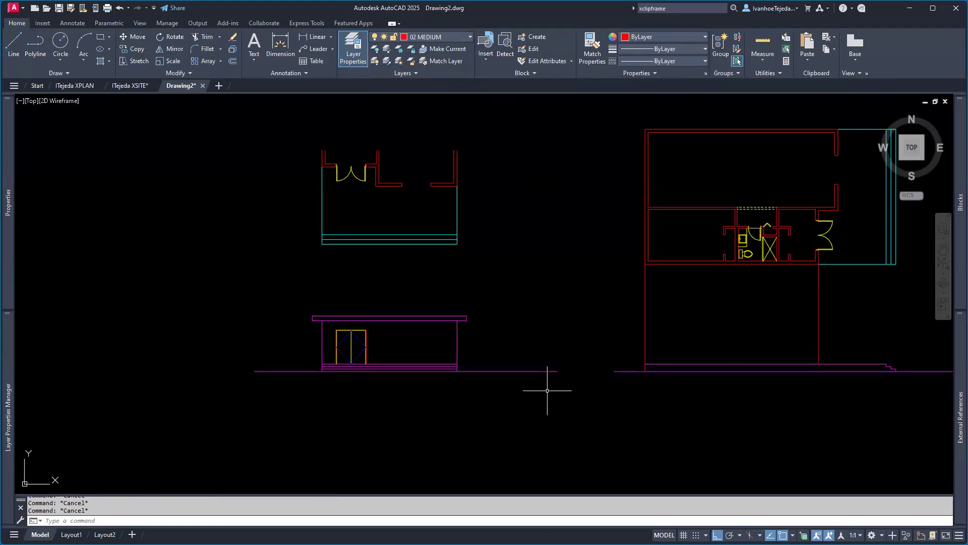
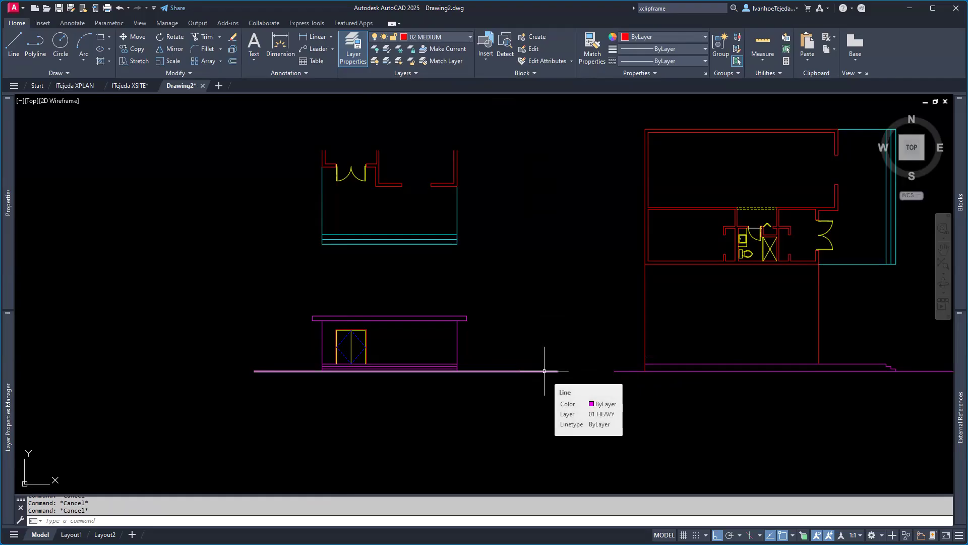
pyautogui.scroll(2, 618, 396)
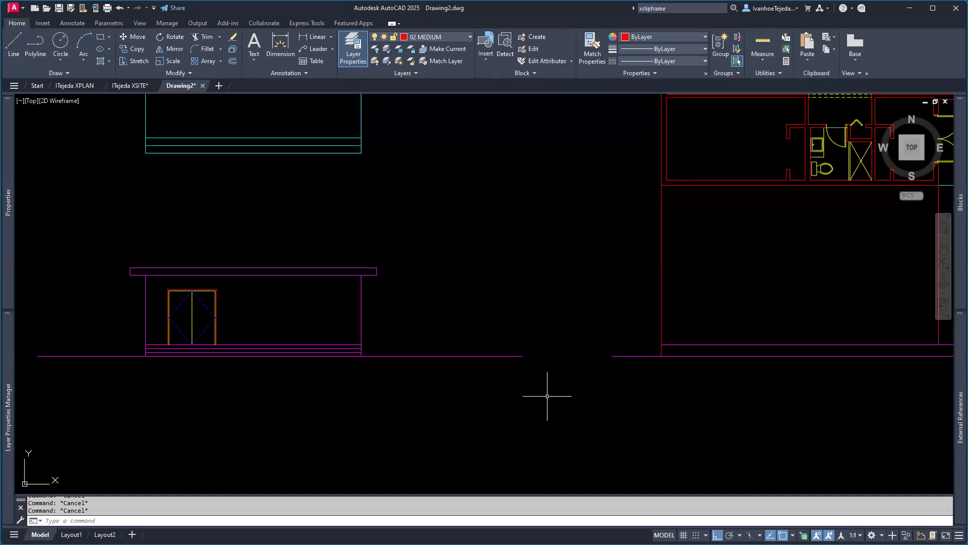
pyautogui.write('PE')
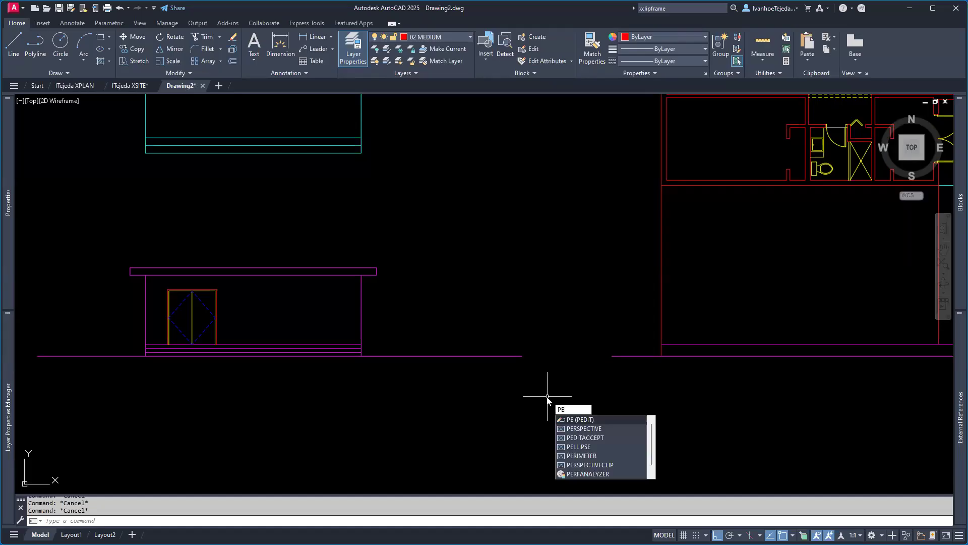
pyautogui.press('Return')
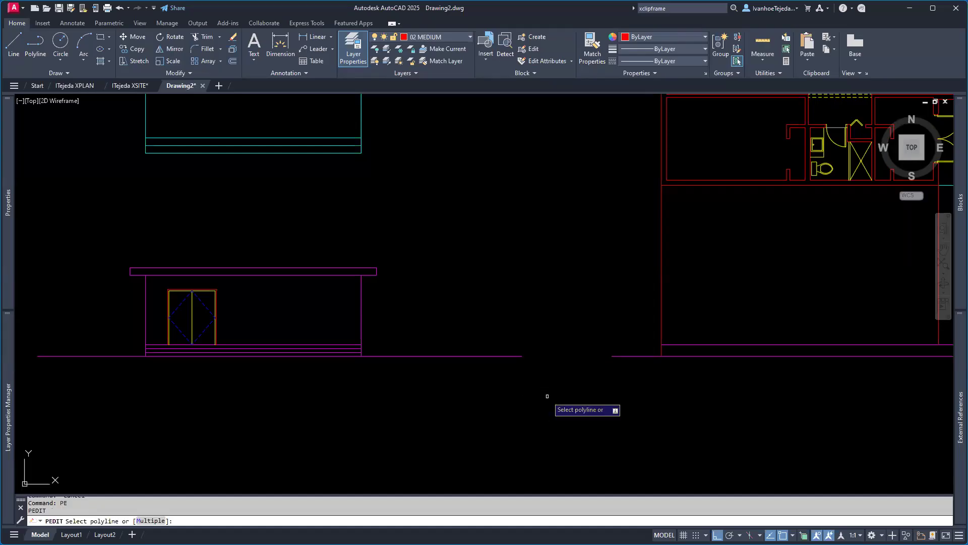
pyautogui.click(512, 356)
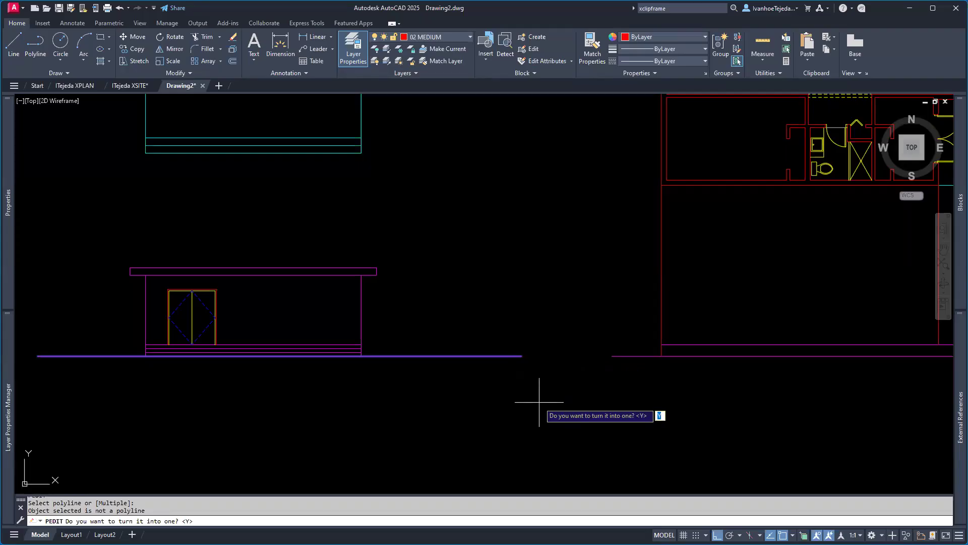
pyautogui.press('Return')
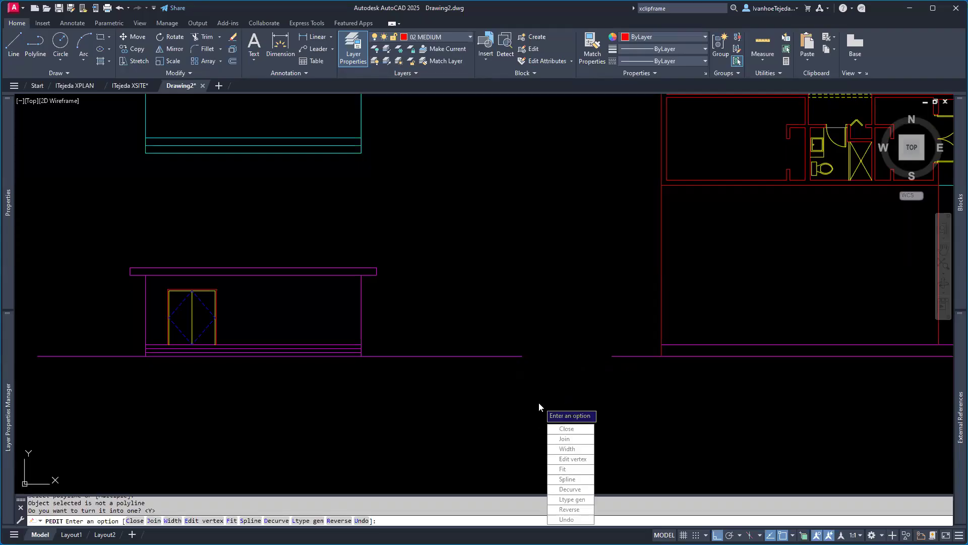
pyautogui.click(569, 448)
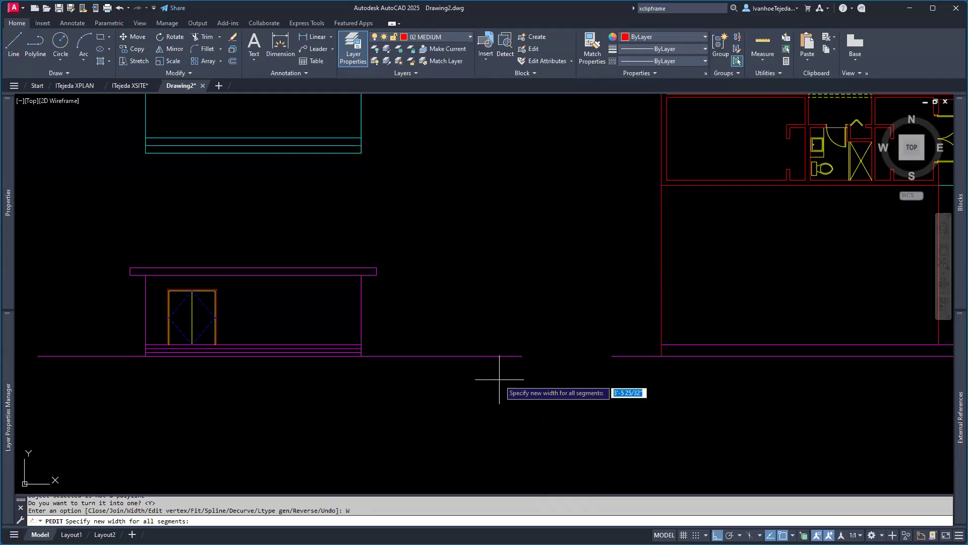
pyautogui.write('3')
pyautogui.press('Return')
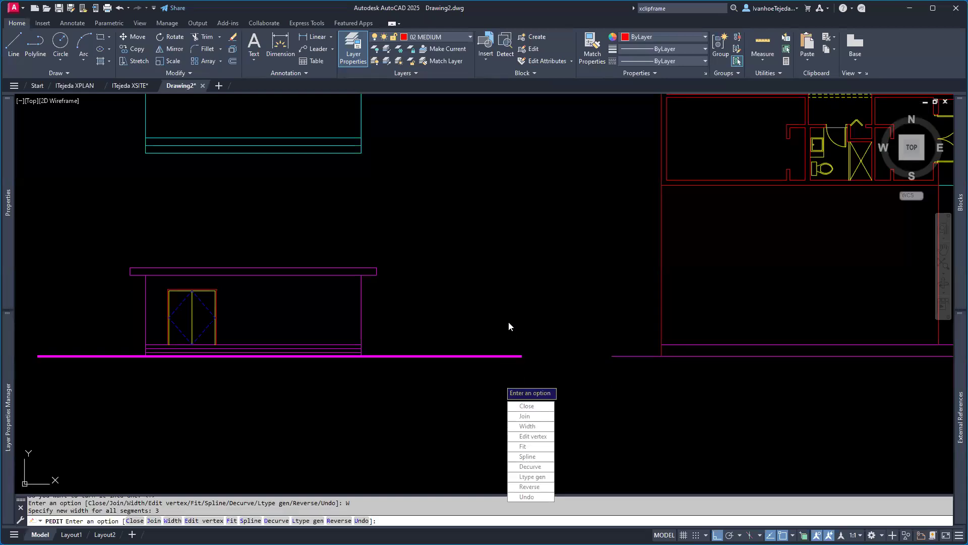
pyautogui.press('Return')
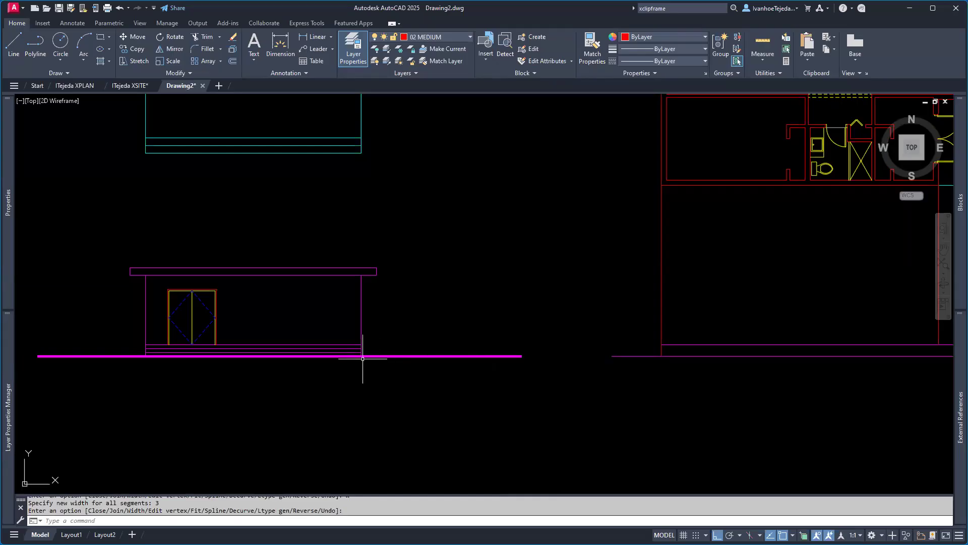
pyautogui.scroll(8, 363, 356)
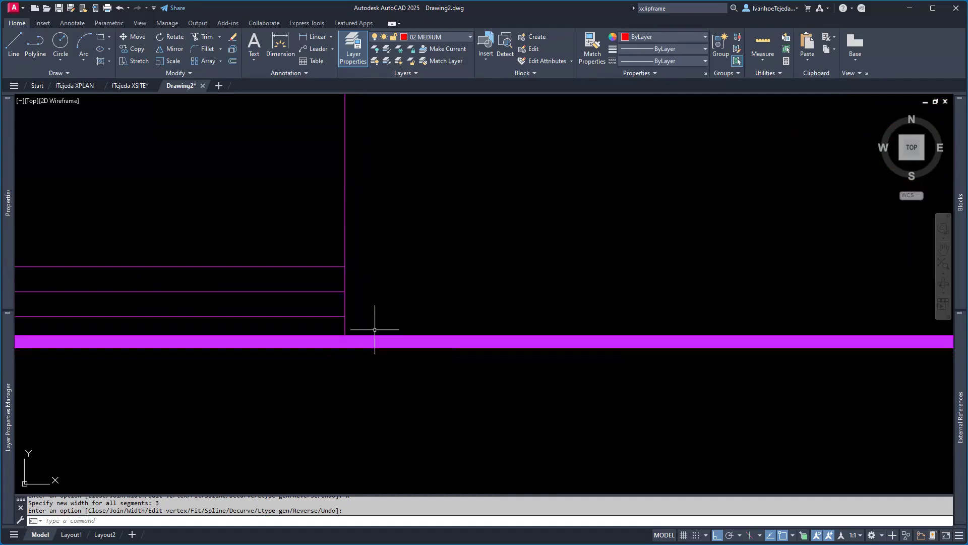
pyautogui.scroll(-1, 401, 251)
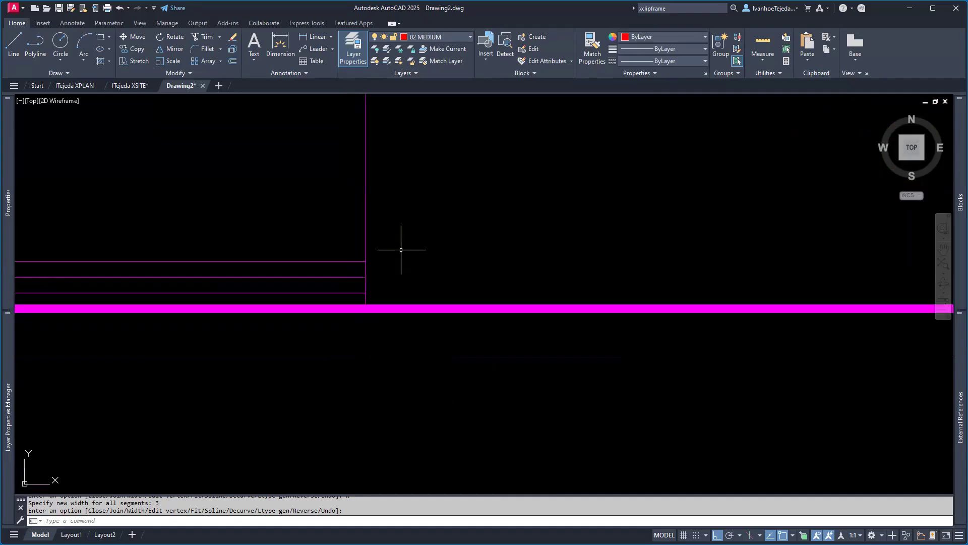
# - Start plotting the model and load the settings of the previous plot as the page setup
pyautogui.press('Return')
pyautogui.hotkey('ctrl', 'p')
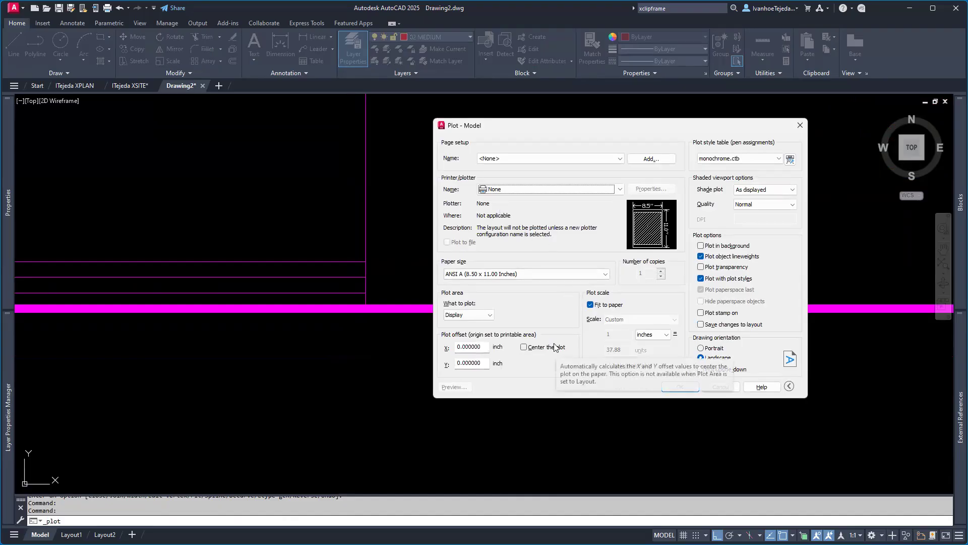
pyautogui.click(472, 315)
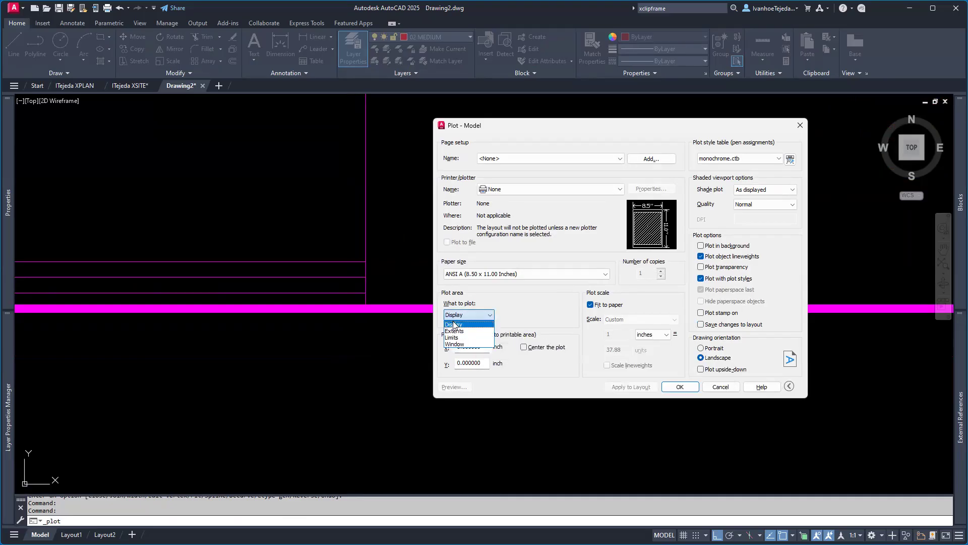
pyautogui.click(455, 325)
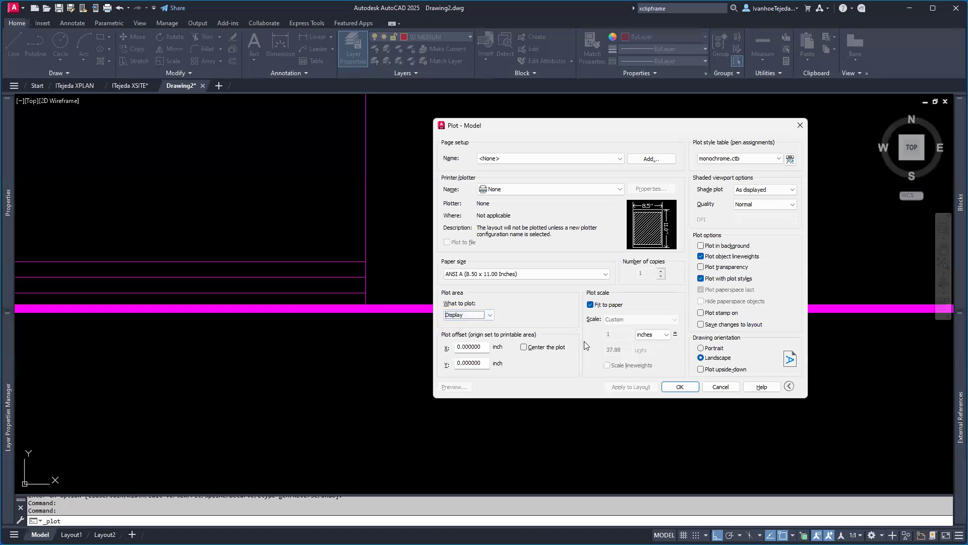
pyautogui.click(520, 159)
pyautogui.click(519, 174)
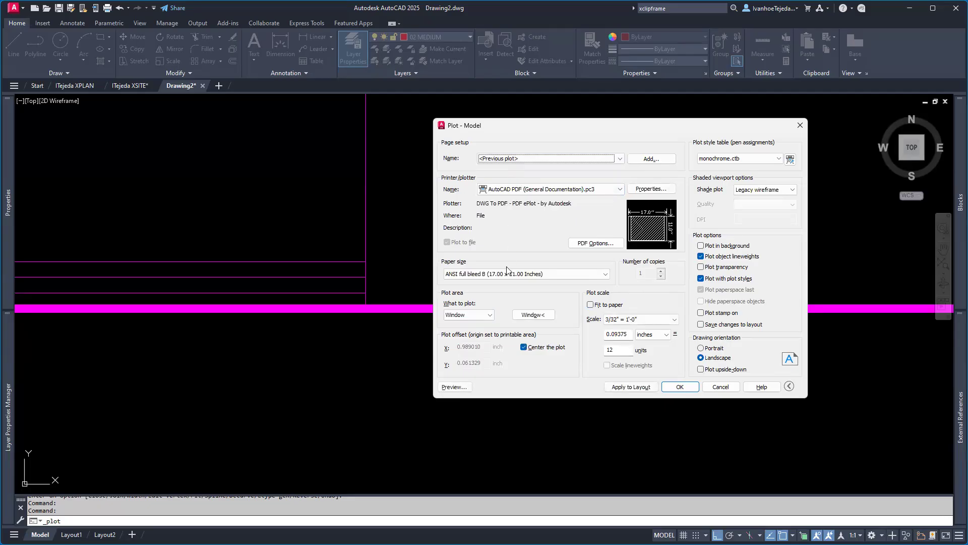
# - Window the plot area around the front elevation and set the plot scale to 1/4" = 1'-0"
pyautogui.click(532, 315)
pyautogui.scroll(-5, 546, 319)
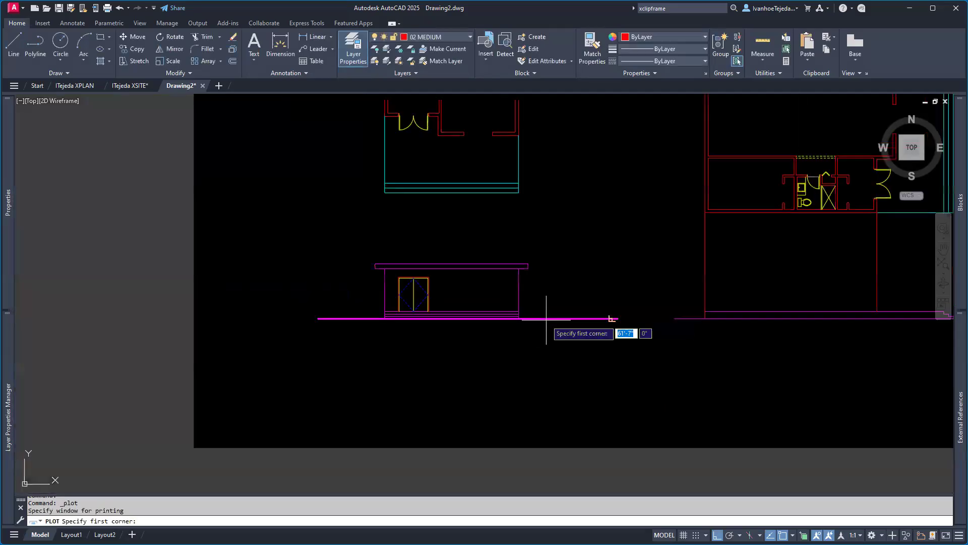
pyautogui.click(436, 278)
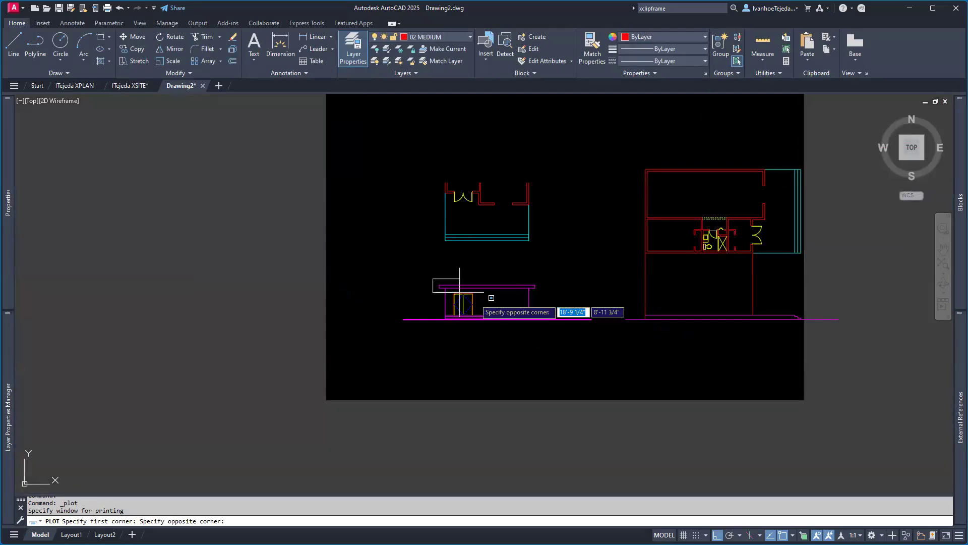
pyautogui.click(546, 330)
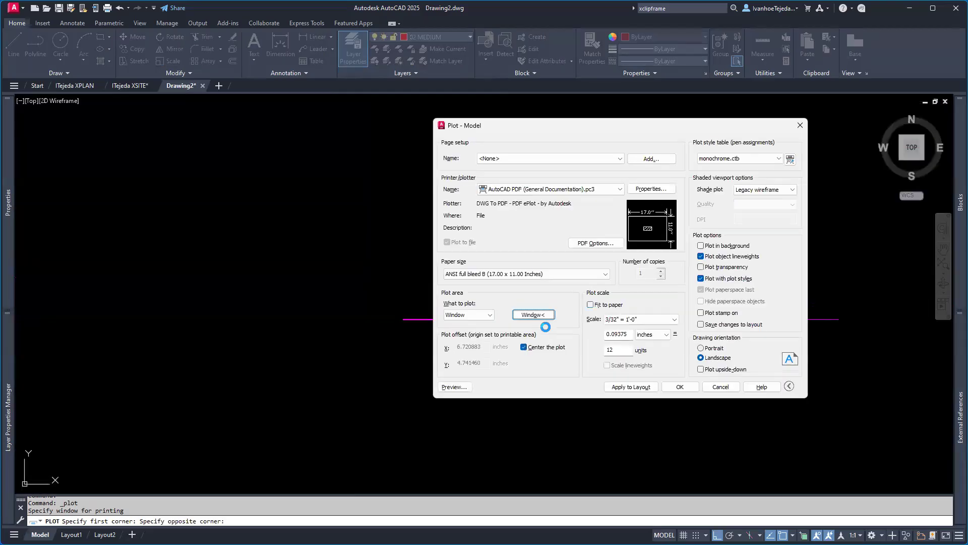
pyautogui.click(616, 319)
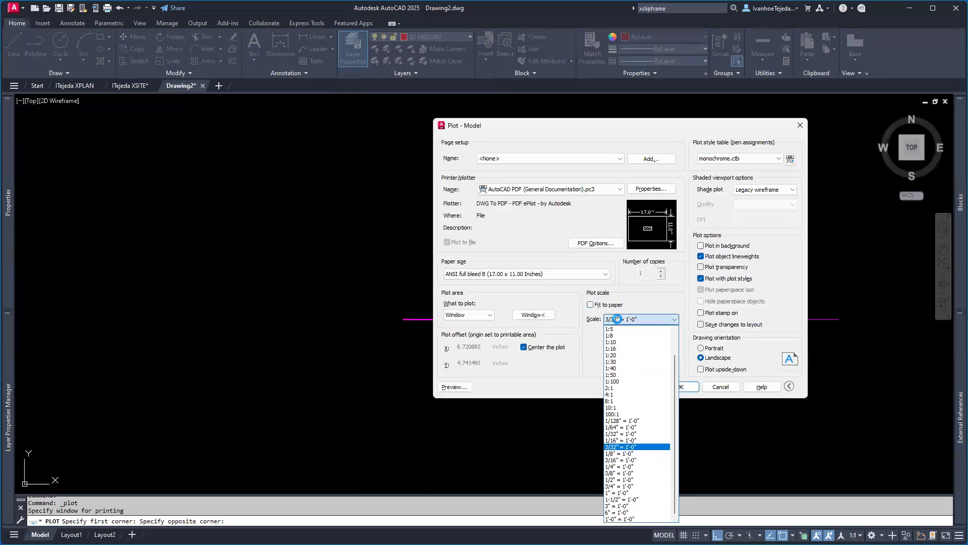
pyautogui.click(633, 467)
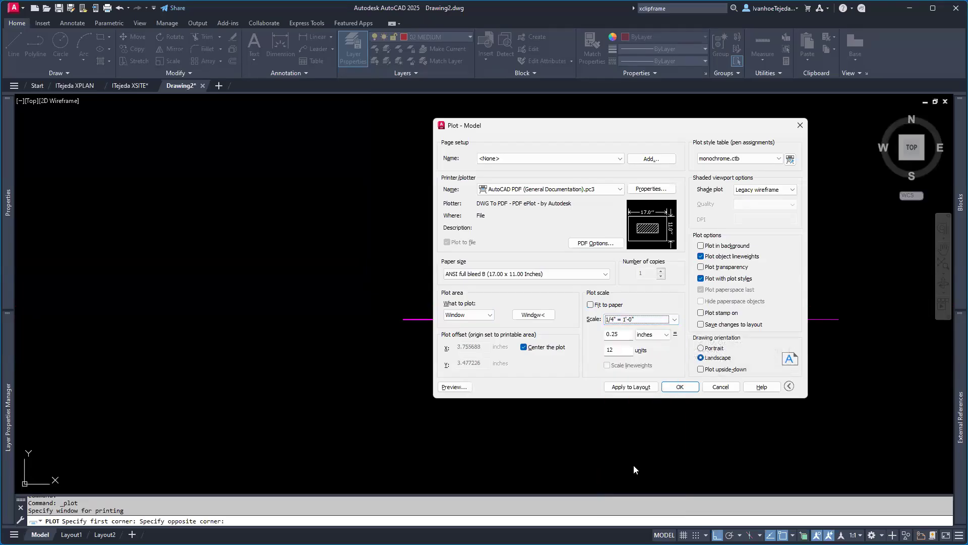
# - Preview the plot to examine the ground line's thickness against the front elevation's other lines, and leave without plotting
pyautogui.click(455, 387)
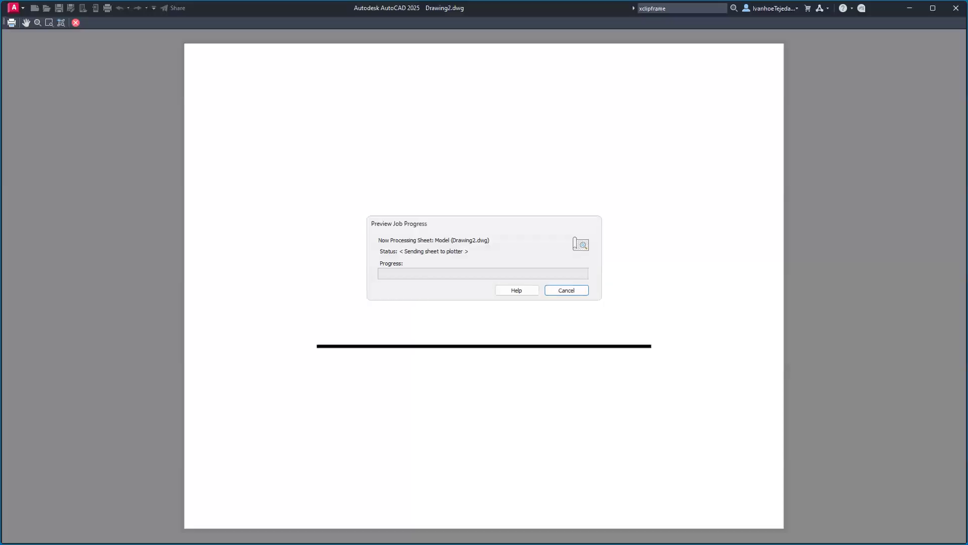
pyautogui.scroll(2, 644, 325)
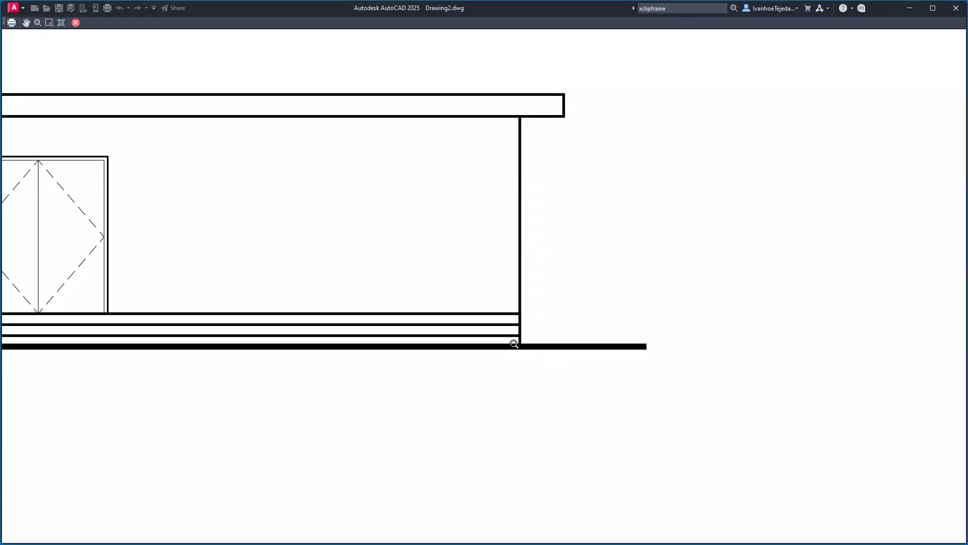
pyautogui.scroll(-2, 514, 343)
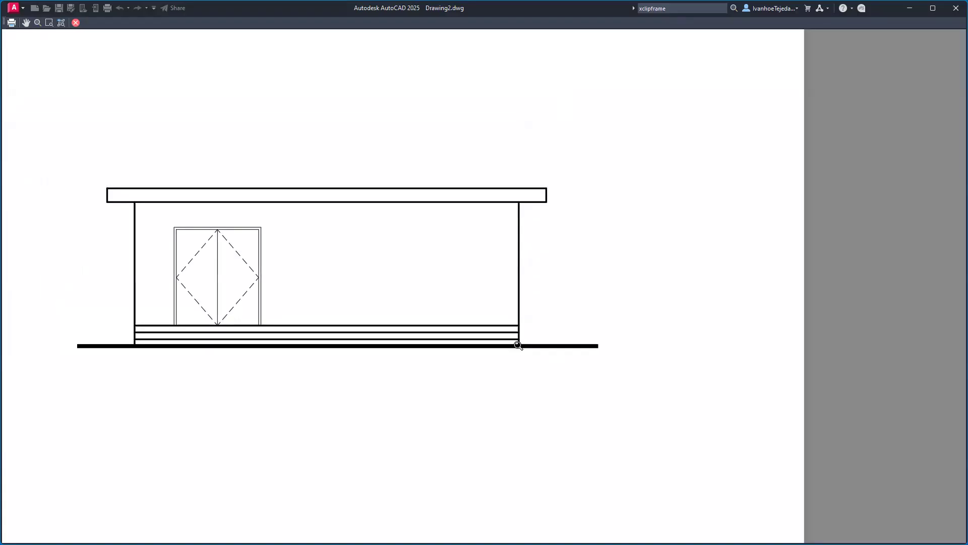
pyautogui.click(76, 23)
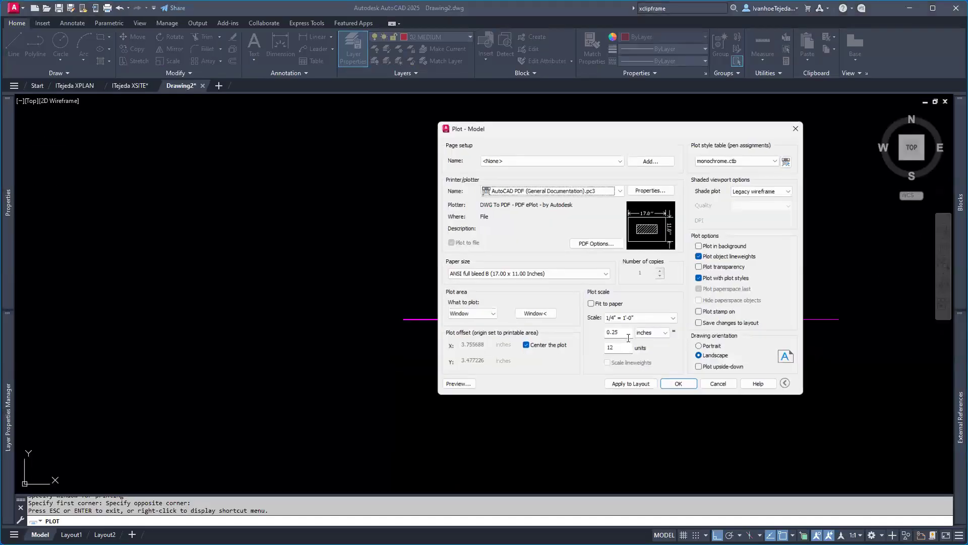
pyautogui.click(721, 387)
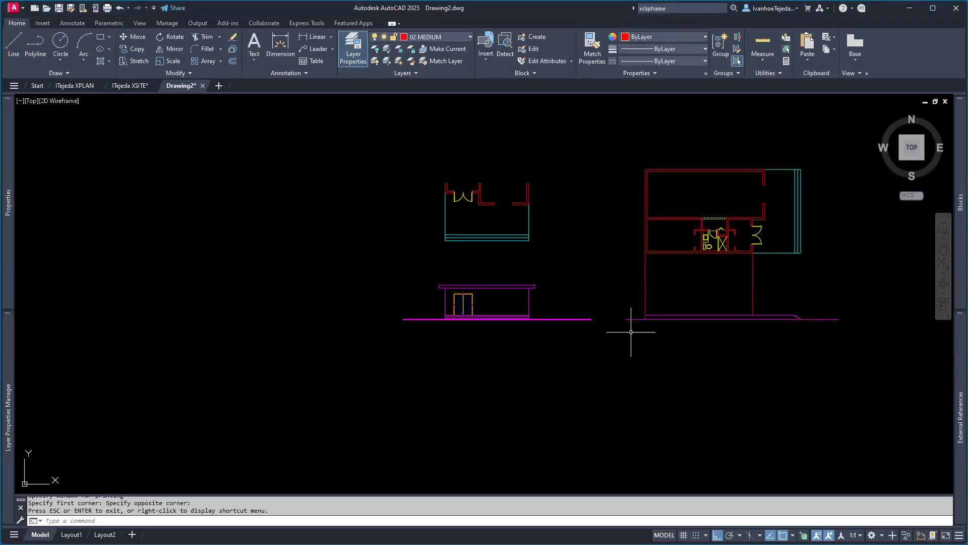
# - Reduce the global width of the front elevation's ground line to 2"
pyautogui.click(585, 319)
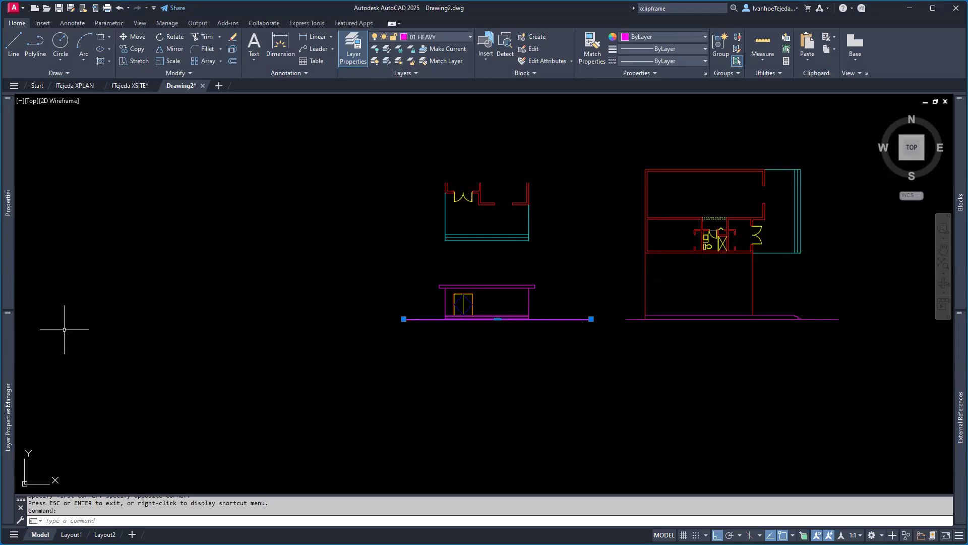
pyautogui.moveTo(9, 196)
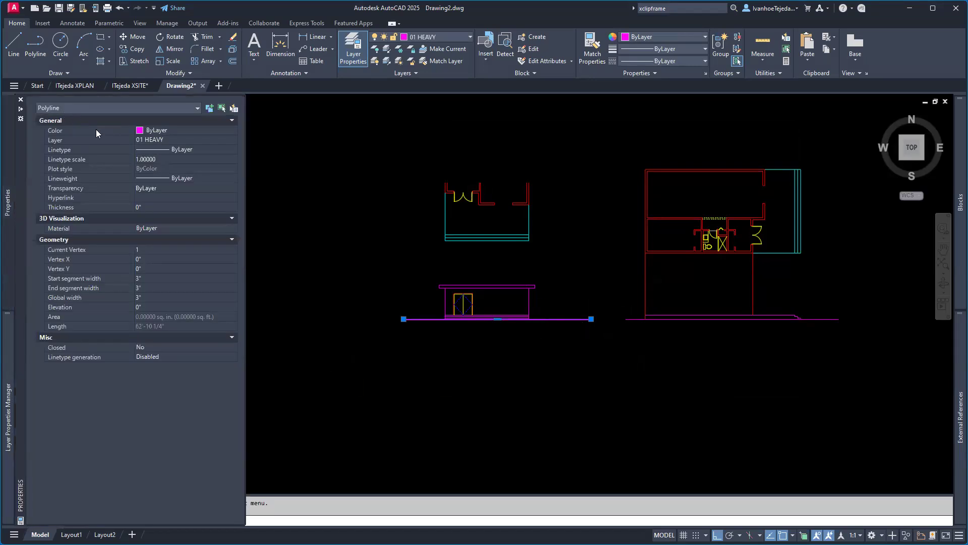
pyautogui.click(149, 297)
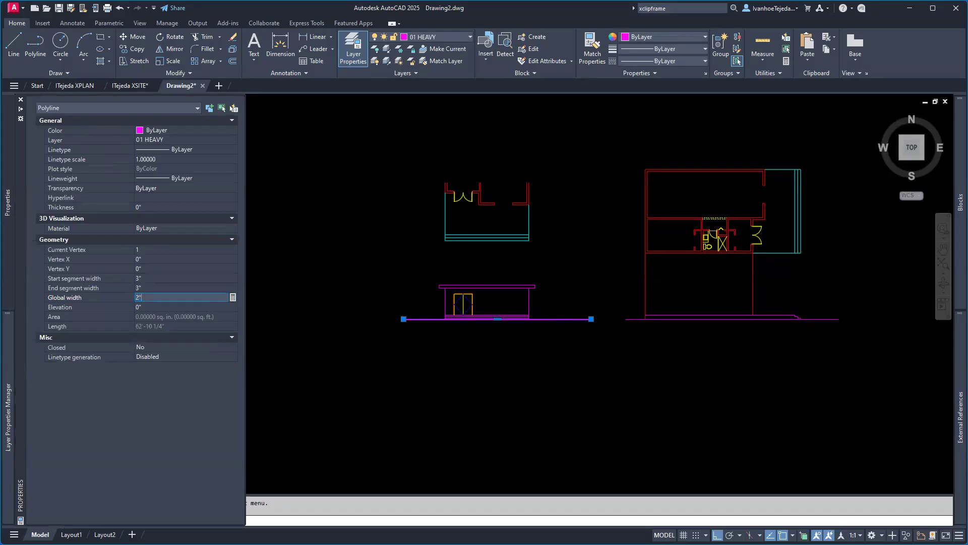
pyautogui.write('2"')
pyautogui.press('Return')
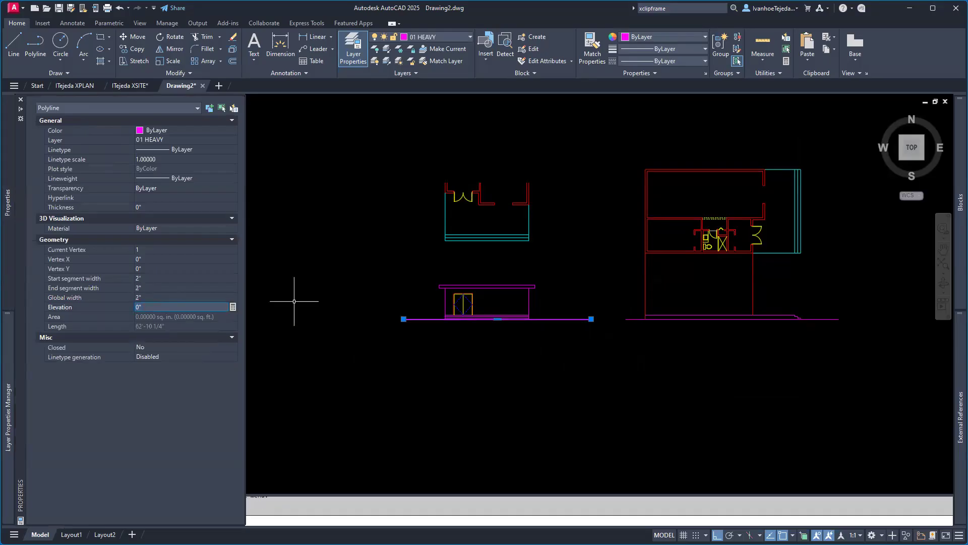
pyautogui.press('Escape')
pyautogui.press('Escape')
pyautogui.click(632, 320)
pyautogui.moveTo(8, 398)
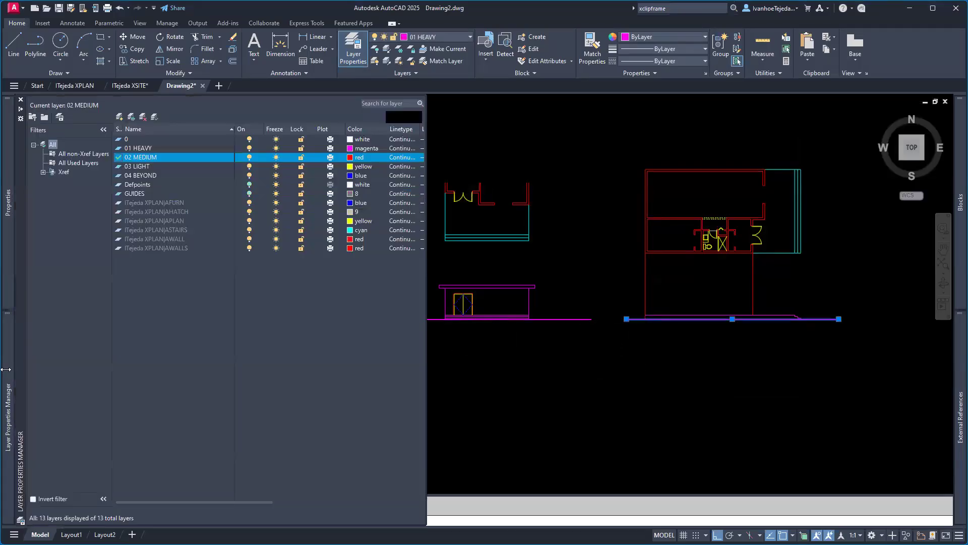
pyautogui.moveTo(10, 228)
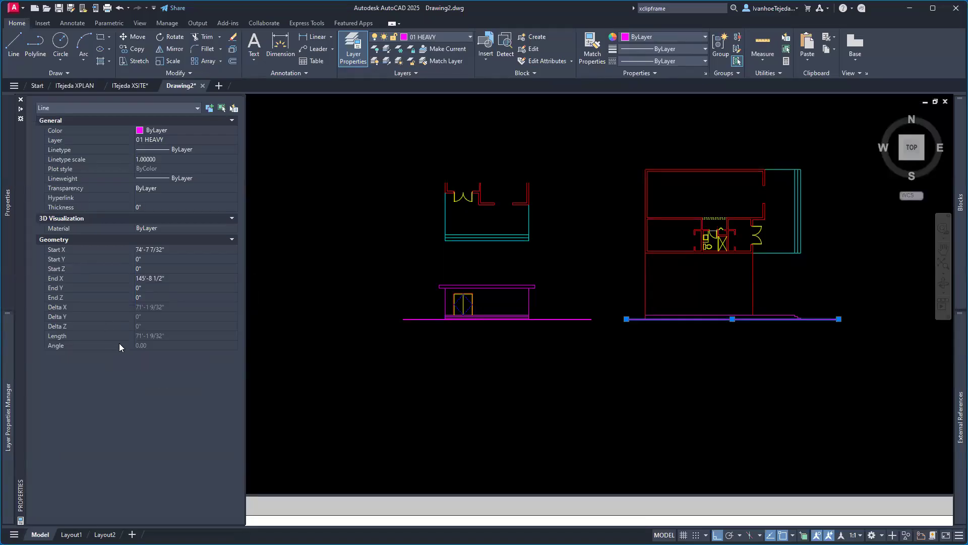
pyautogui.press('Escape')
pyautogui.press('Escape')
pyautogui.hotkey('ctrl', '1')
# - Convert the side elevation's ground line into a polyline with Polyline Edit
pyautogui.scroll(6, 686, 317)
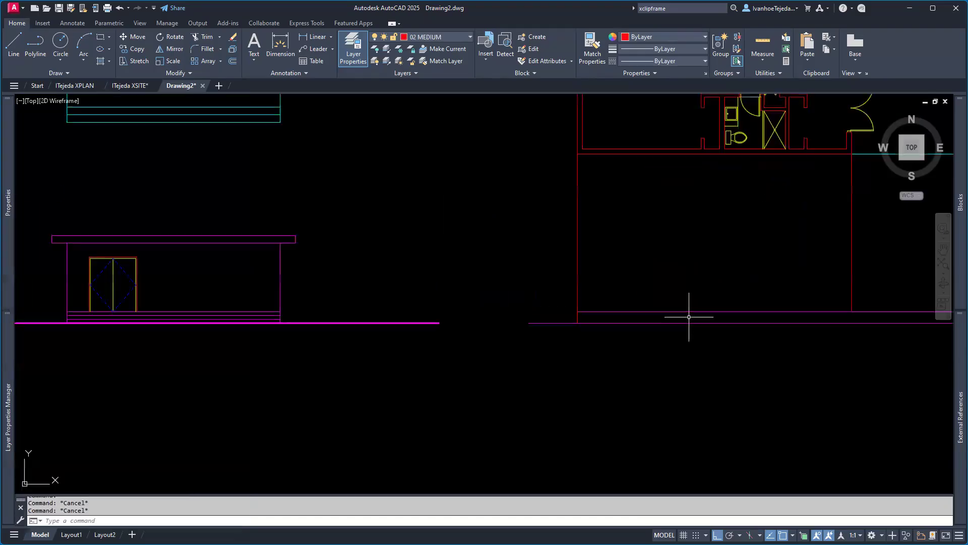
pyautogui.moveTo(677, 323); pyautogui.dragTo(501, 372, button='middle')
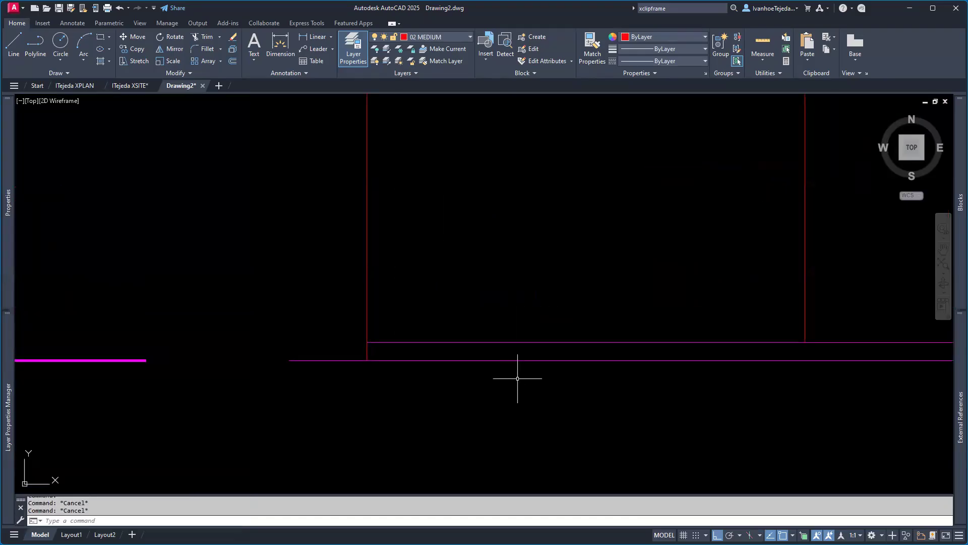
pyautogui.write('PE')
pyautogui.press('Return')
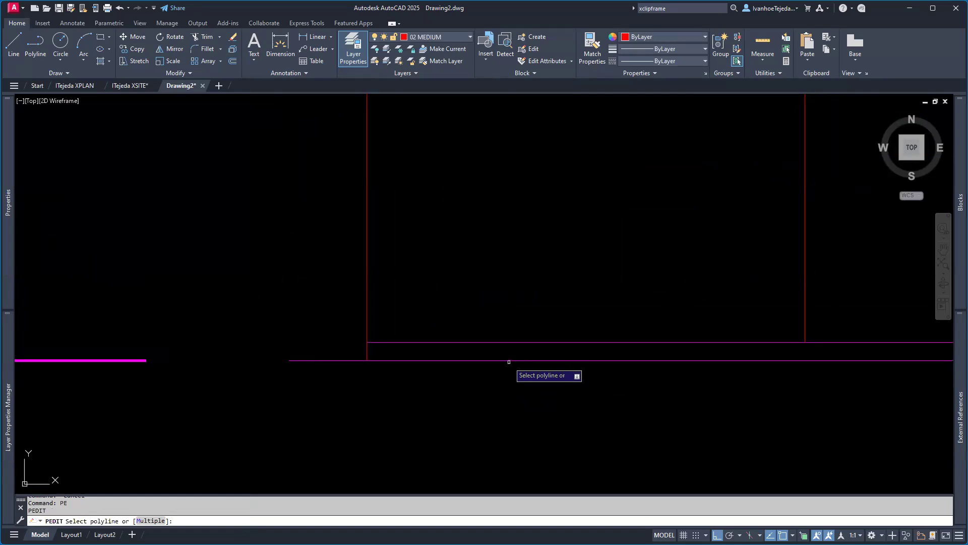
pyautogui.click(509, 360)
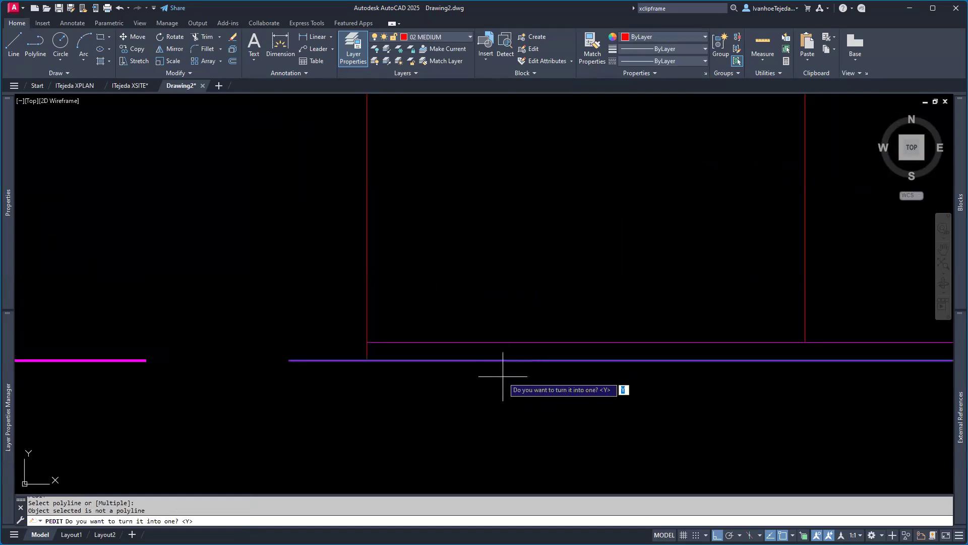
pyautogui.press('Return')
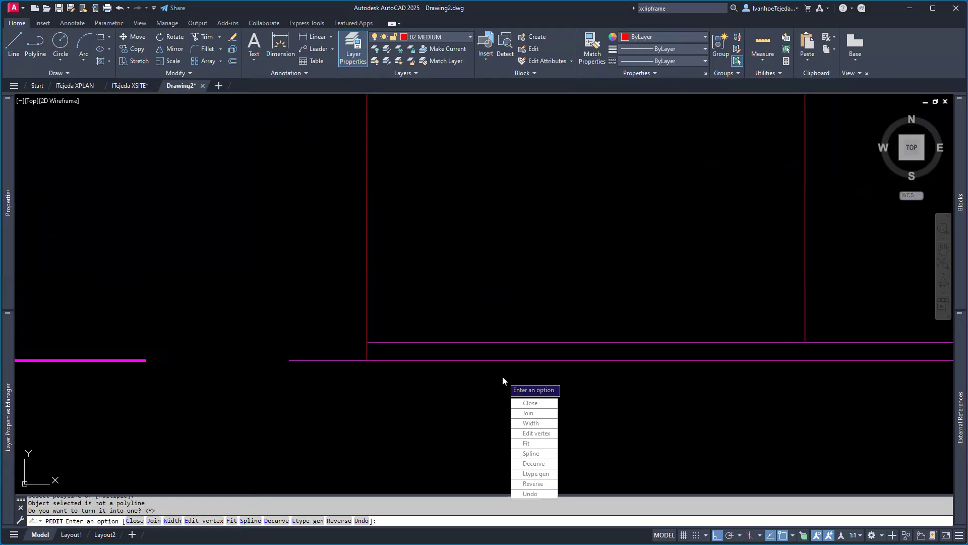
pyautogui.press('Return')
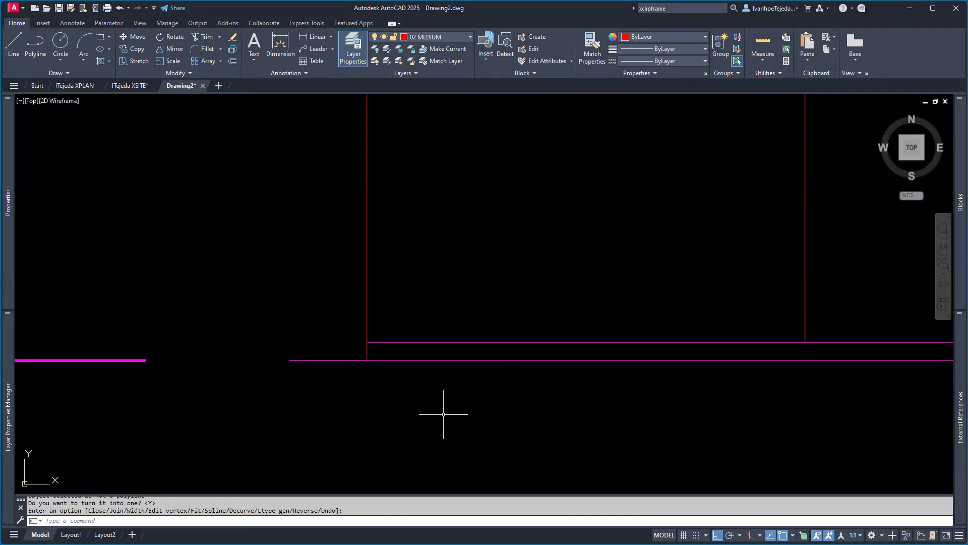
# - Match the side elevation's ground line to the front elevation's thick ground line with Match Properties, and undo the match
pyautogui.write('MA')
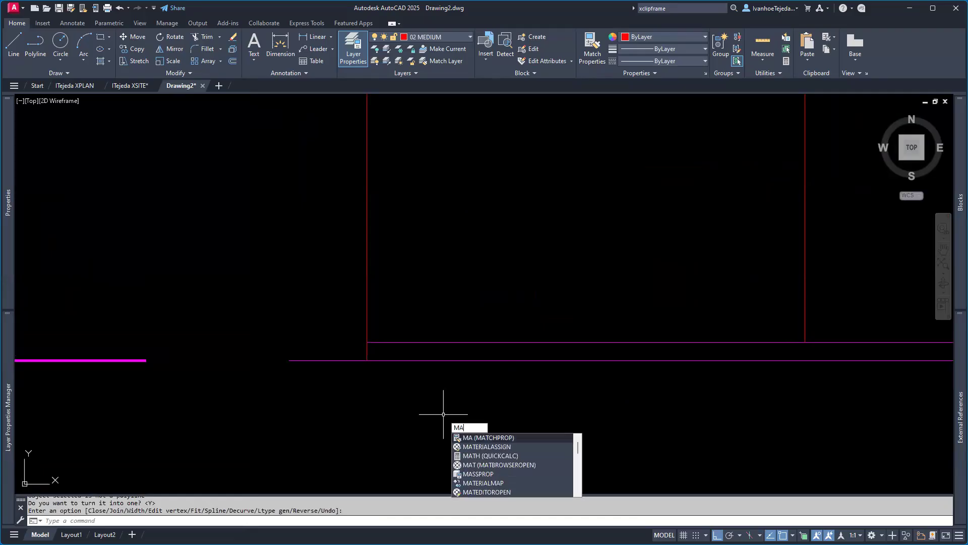
pyautogui.press('Return')
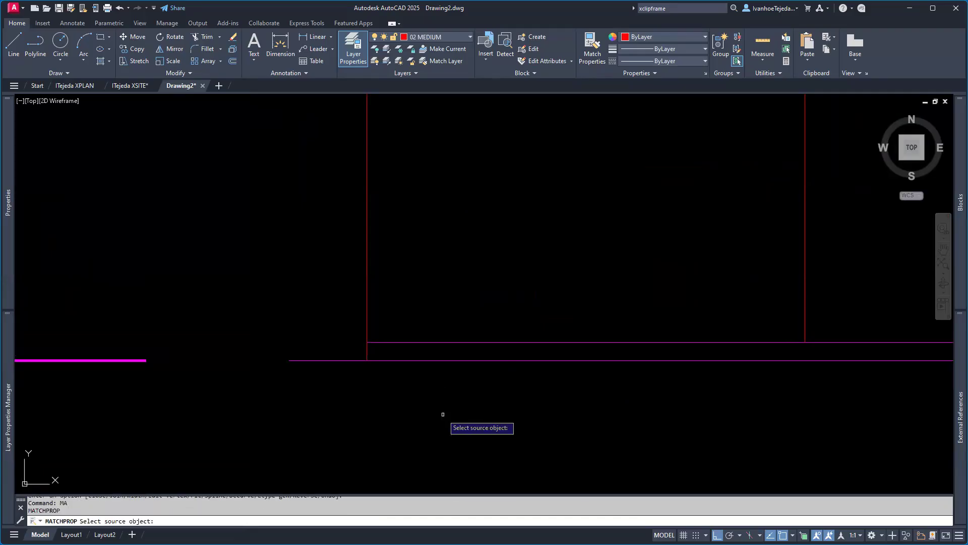
pyautogui.click(132, 360)
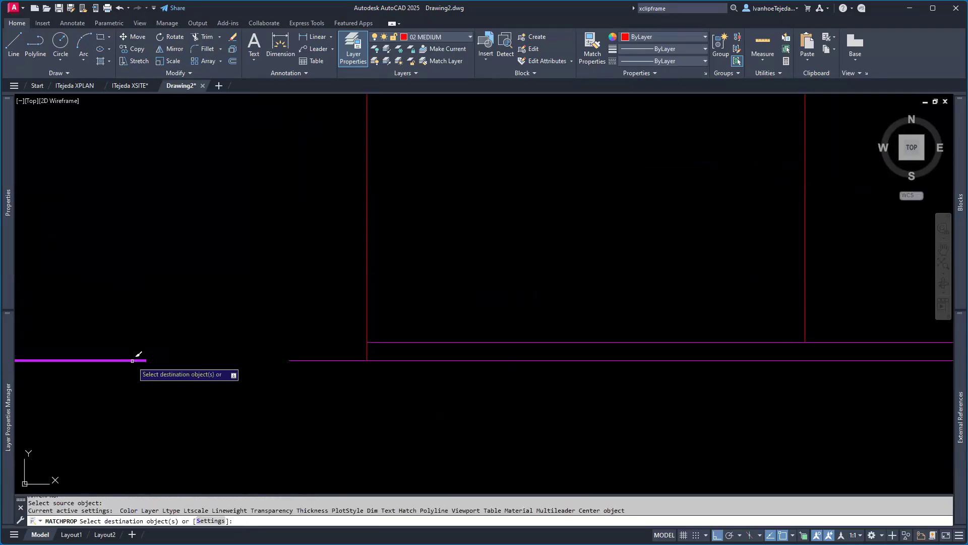
pyautogui.click(296, 360)
pyautogui.press('Return')
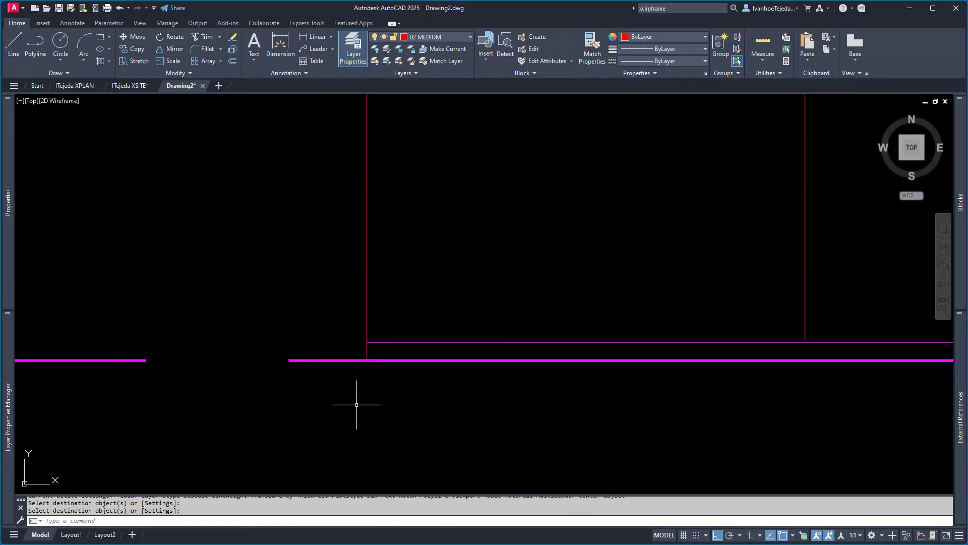
pyautogui.click(119, 8)
# - Set the global width of the side elevation's ground line to 2"
pyautogui.click(347, 360)
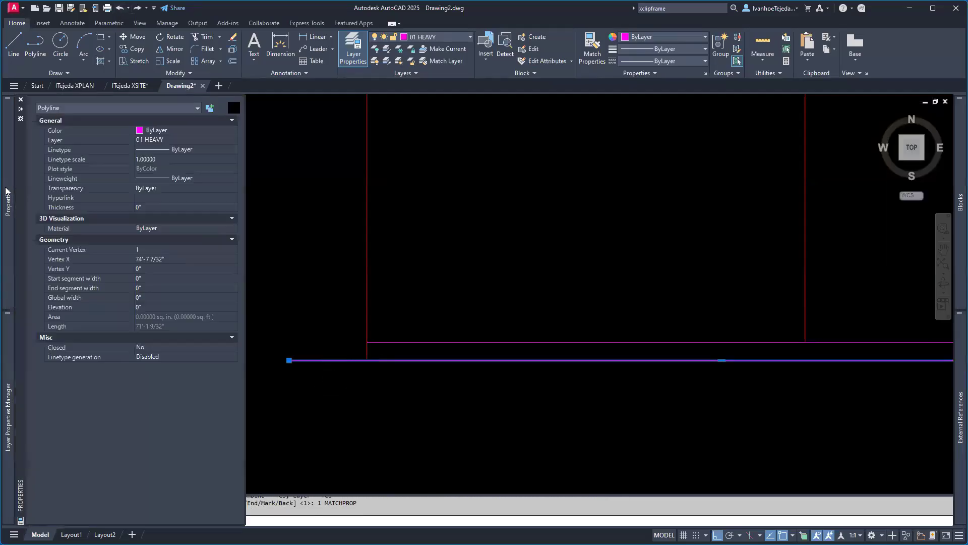
pyautogui.click(153, 297)
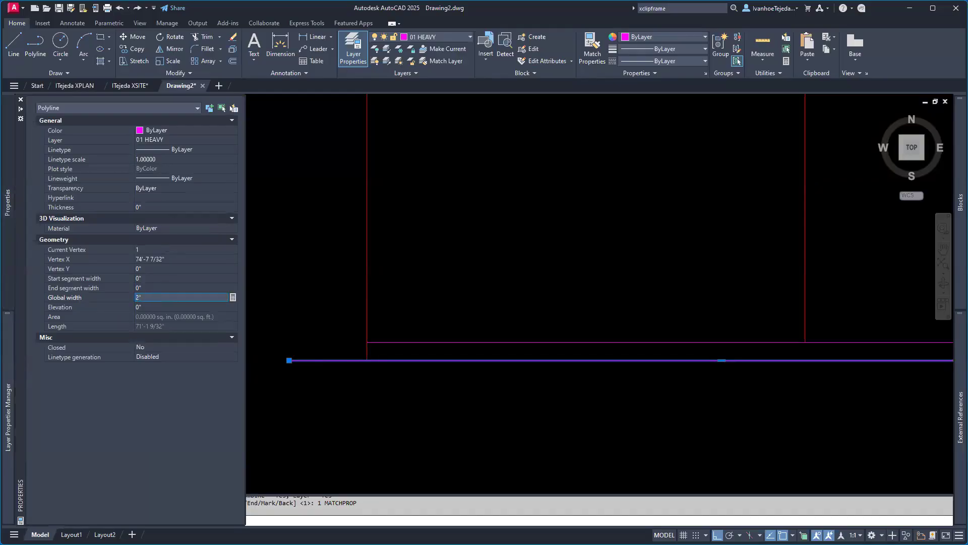
pyautogui.press('Tab')
pyautogui.press('Escape')
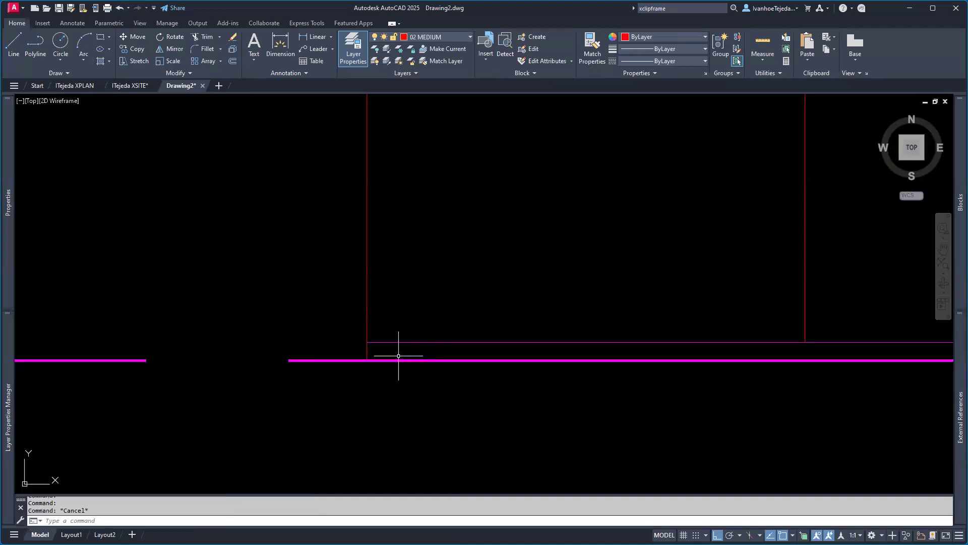
pyautogui.scroll(-4, 398, 356)
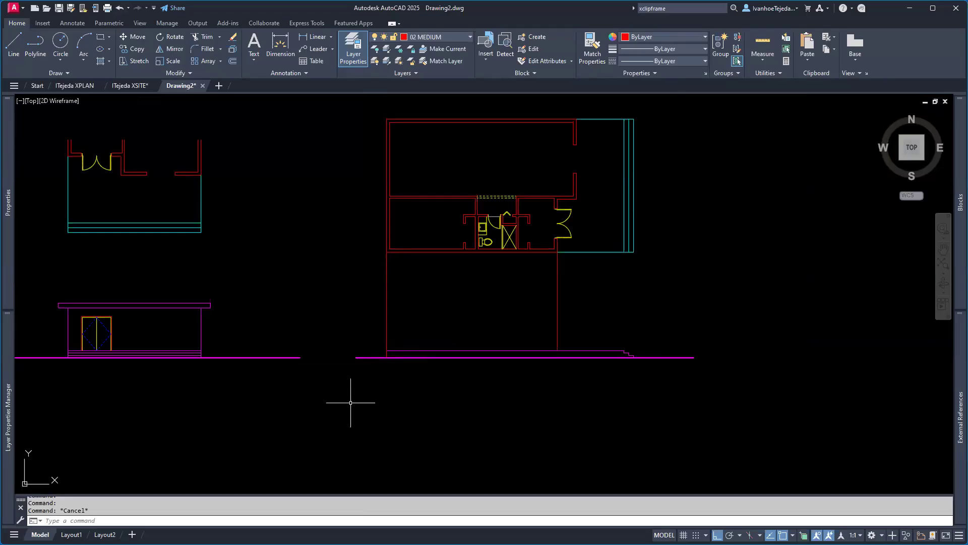
pyautogui.moveTo(352, 394); pyautogui.dragTo(491, 397, button='middle')
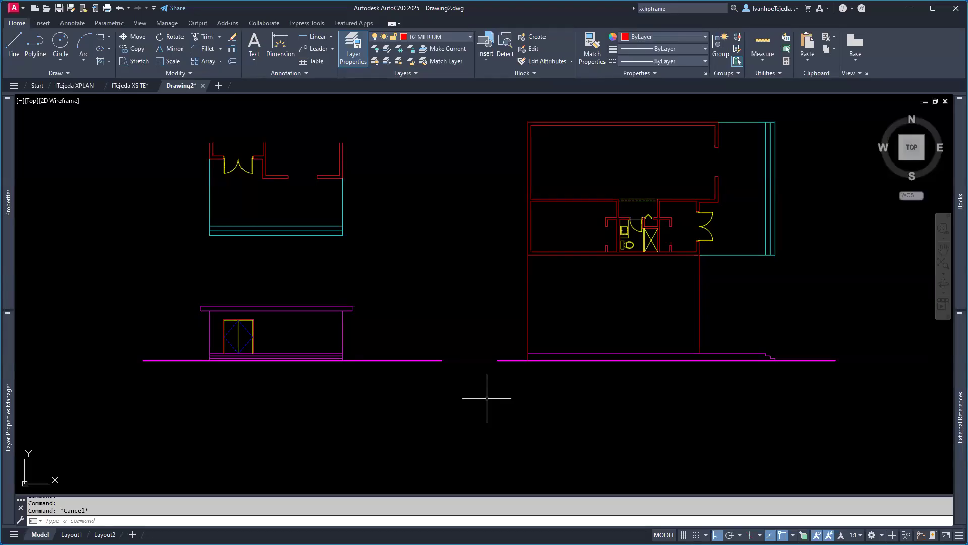
pyautogui.click(334, 176)
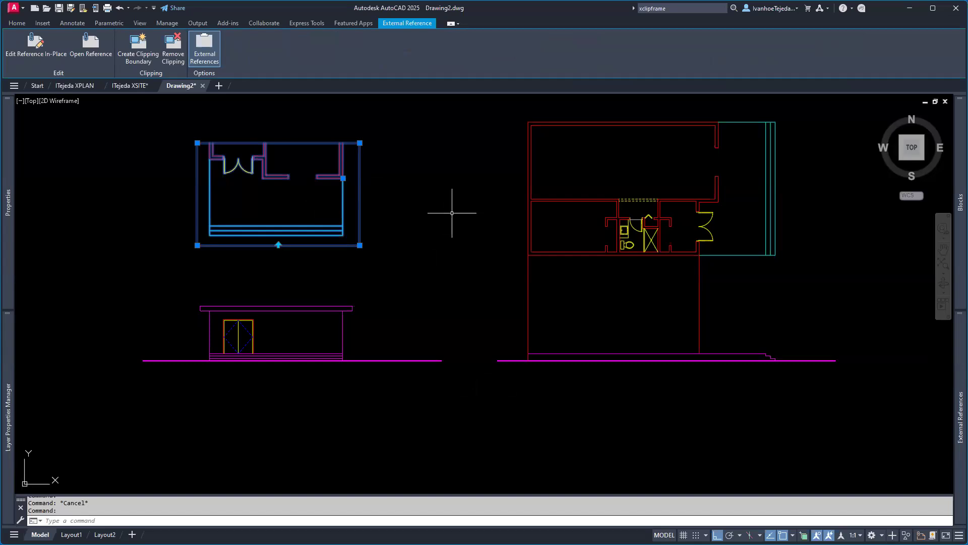
pyautogui.press('Escape')
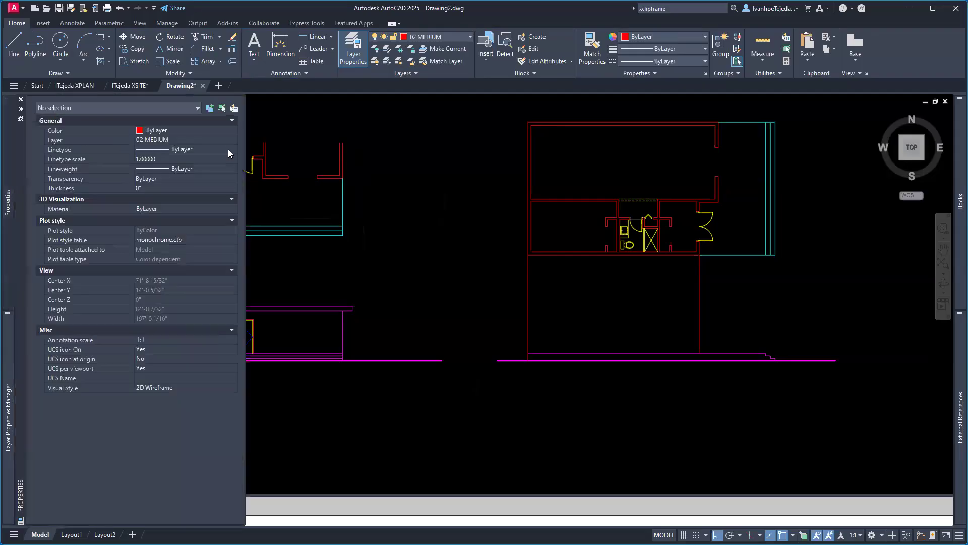
# - Switch to the XPLAN drawing and draw a line across the upper exterior wall near the double doors, 2' left of the inner face's midpoint
pyautogui.click(82, 87)
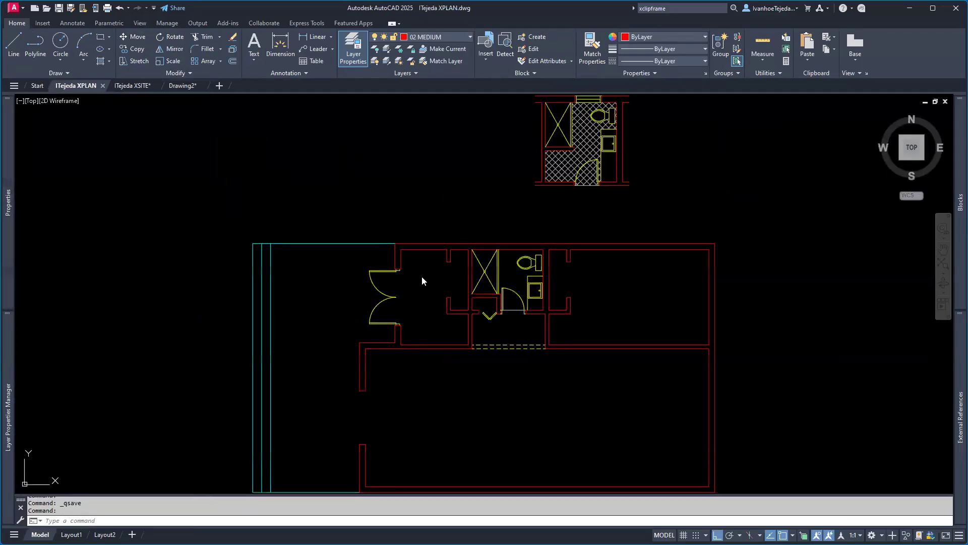
pyautogui.scroll(6, 421, 244)
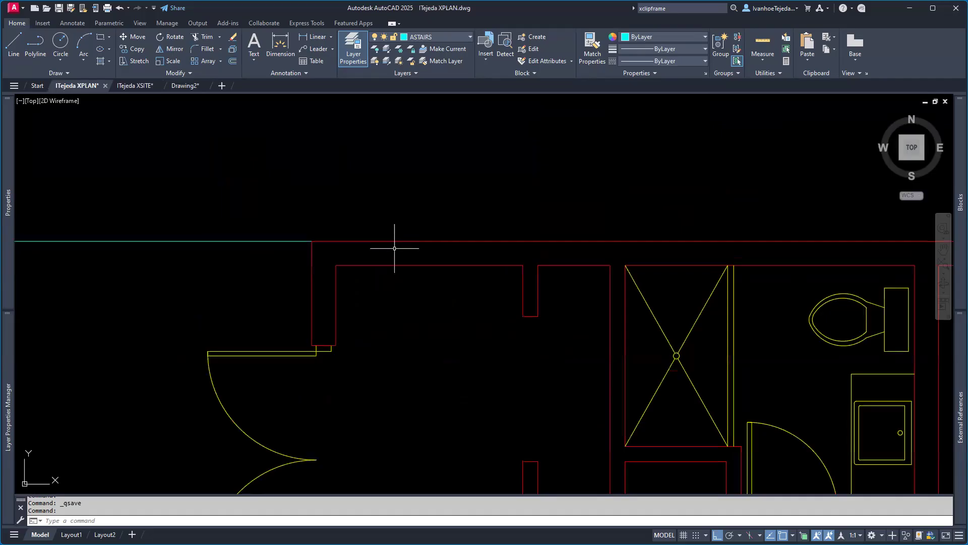
pyautogui.scroll(2, 385, 260)
pyautogui.moveTo(403, 278); pyautogui.dragTo(428, 333, button='middle')
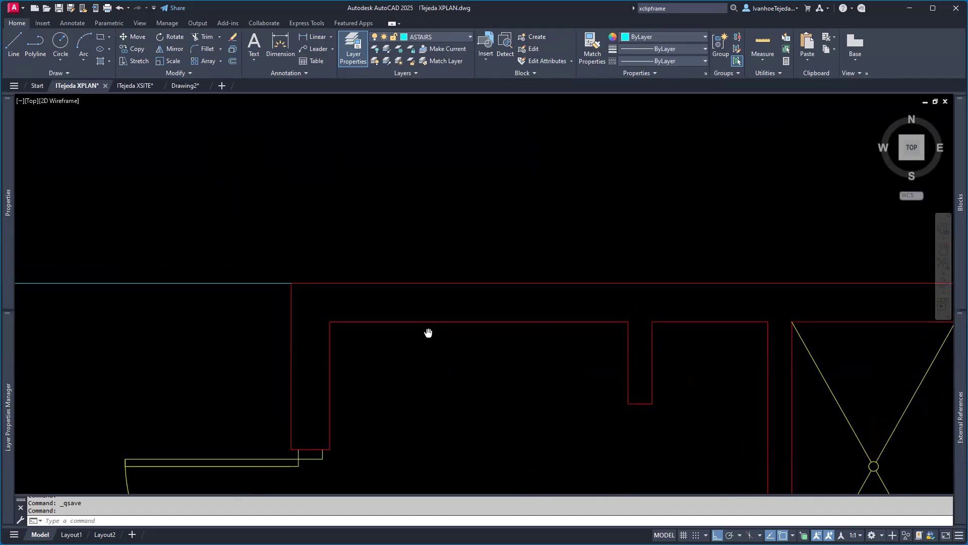
pyautogui.write('L')
pyautogui.press('Return')
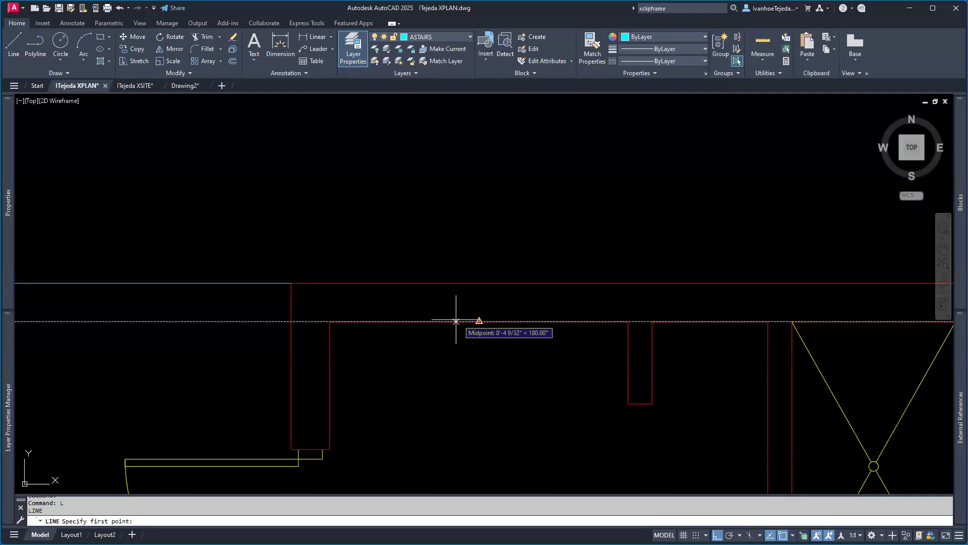
pyautogui.write("2'")
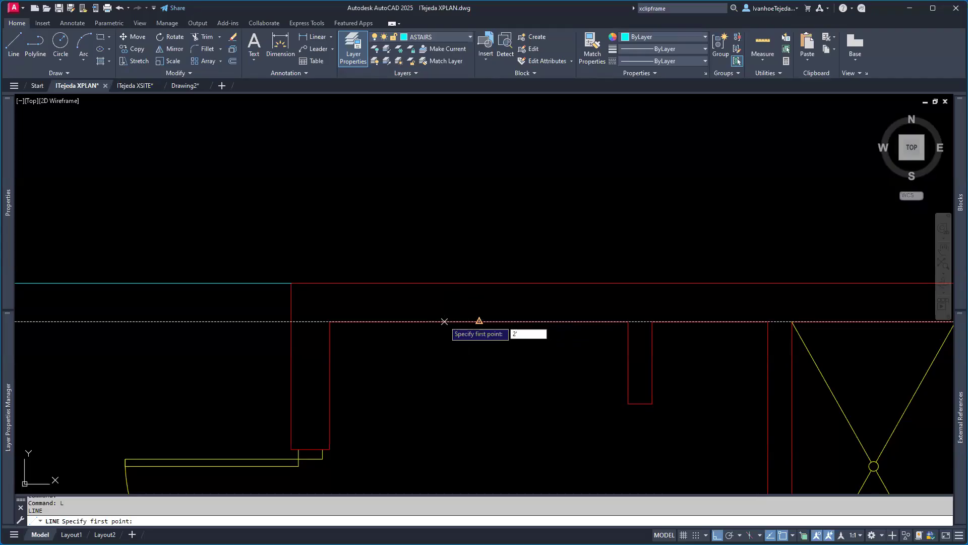
pyautogui.press('Return')
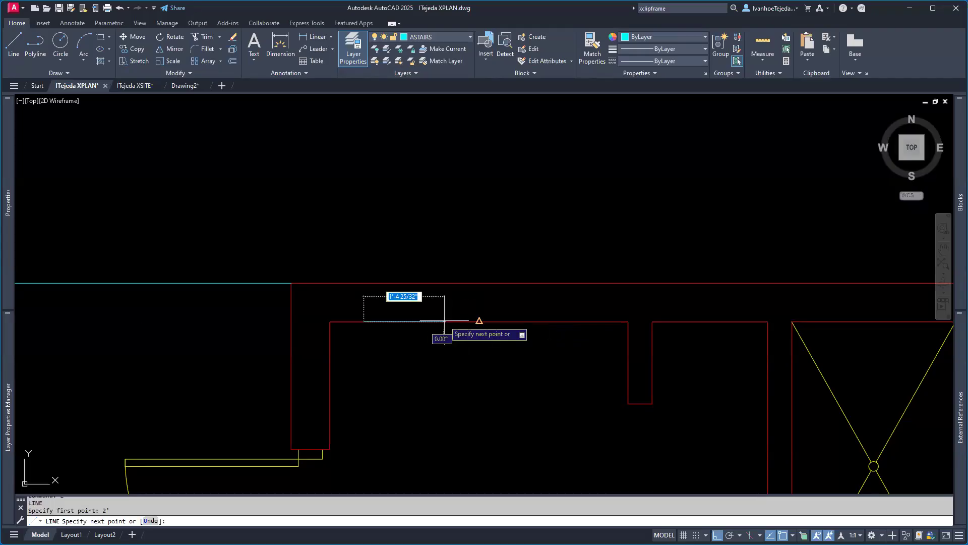
pyautogui.click(363, 282)
pyautogui.press('Return')
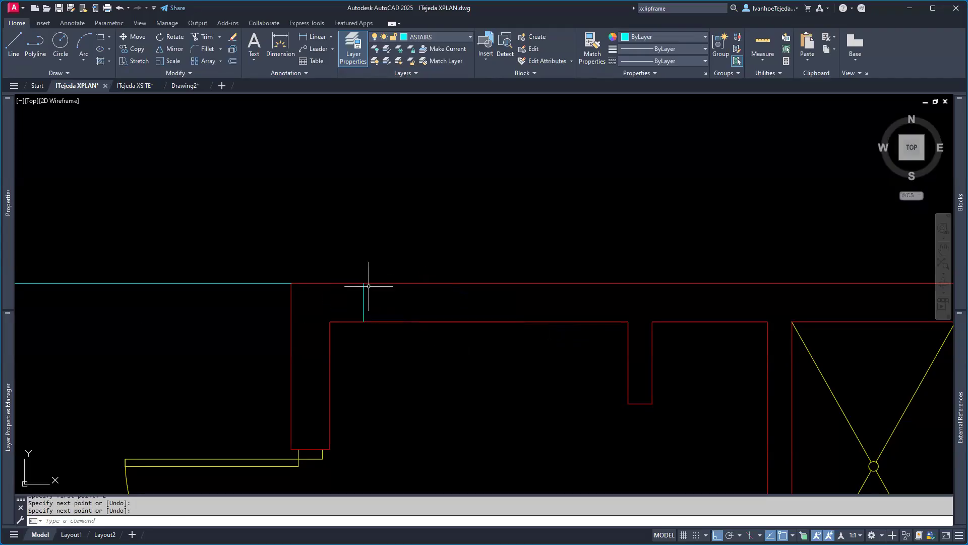
# - Draw a second line across the upper exterior wall, 4' to the right of the first one
pyautogui.write('l')
pyautogui.press('Return')
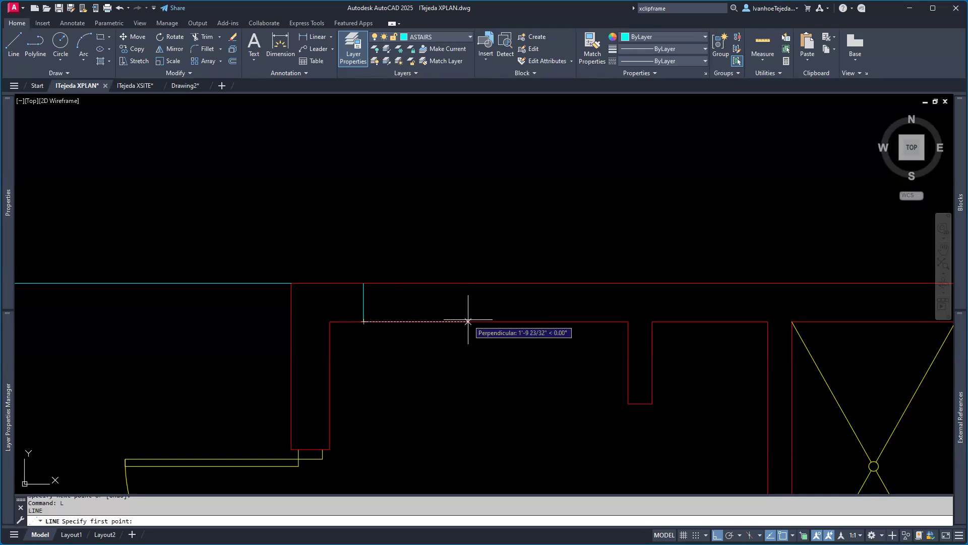
pyautogui.write("4'")
pyautogui.press('Return')
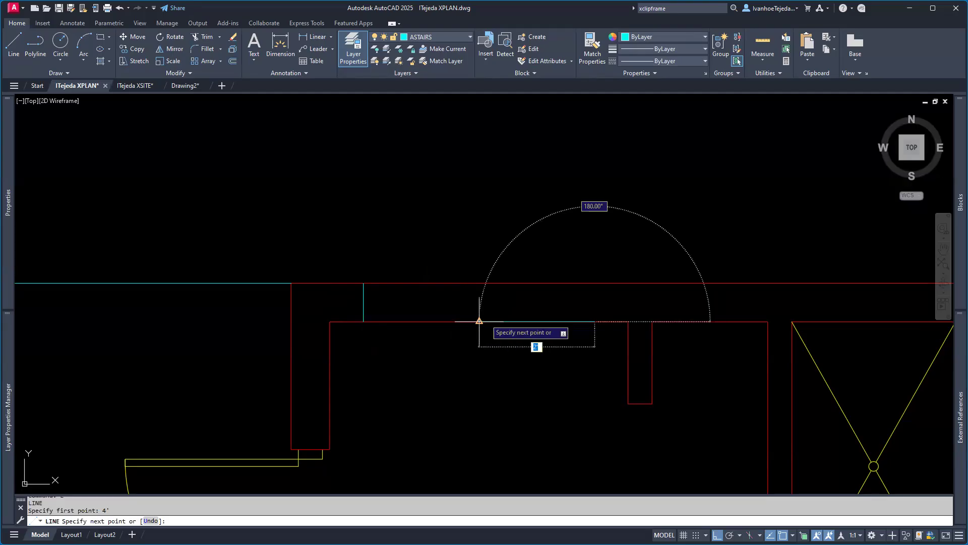
pyautogui.click(594, 283)
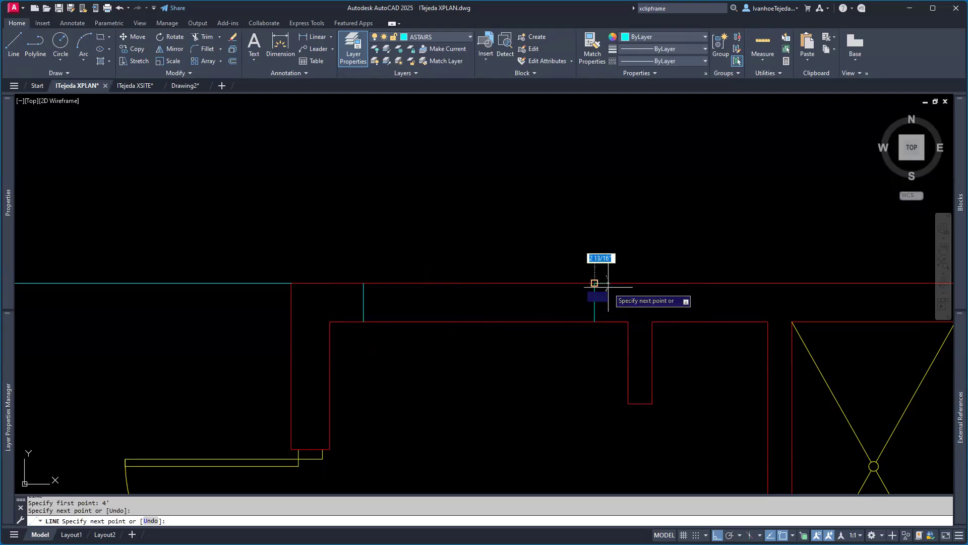
pyautogui.press('Return')
# - Trim the two wall lines between the new jamb lines to open the upper exterior wall
pyautogui.write('tr')
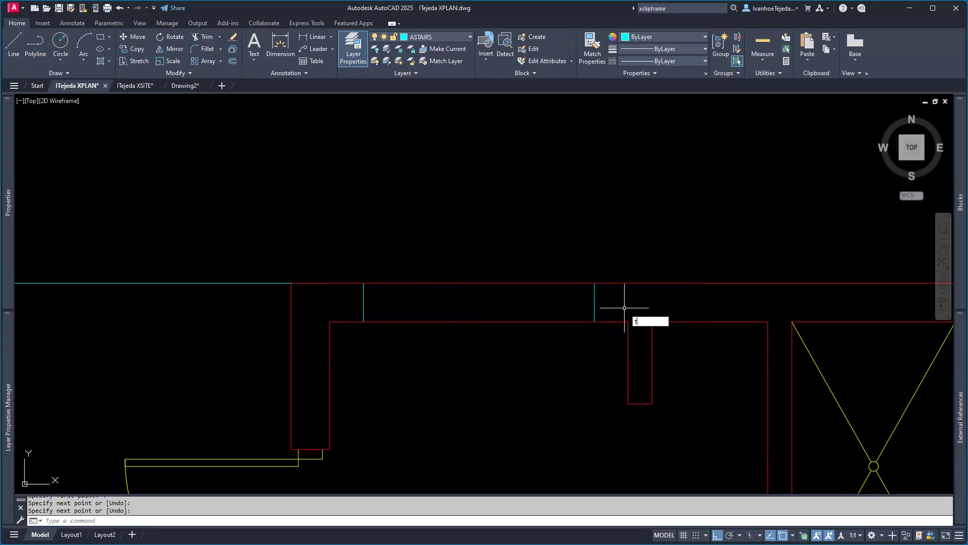
pyautogui.press('Return')
pyautogui.moveTo(552, 351); pyautogui.dragTo(508, 237)
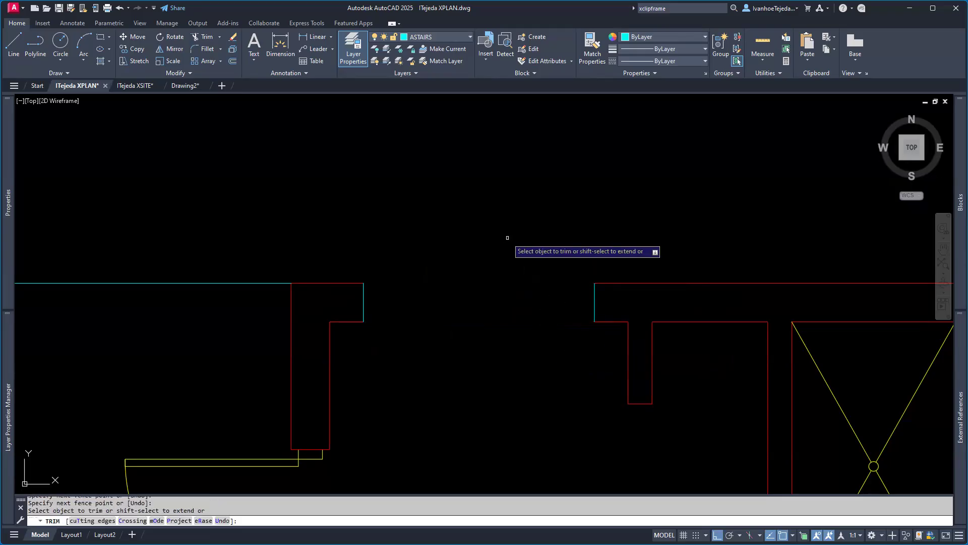
pyautogui.press('Return')
# - Match the properties of both jamb lines at the new opening to the red wall line
pyautogui.write('MA')
pyautogui.press('Return')
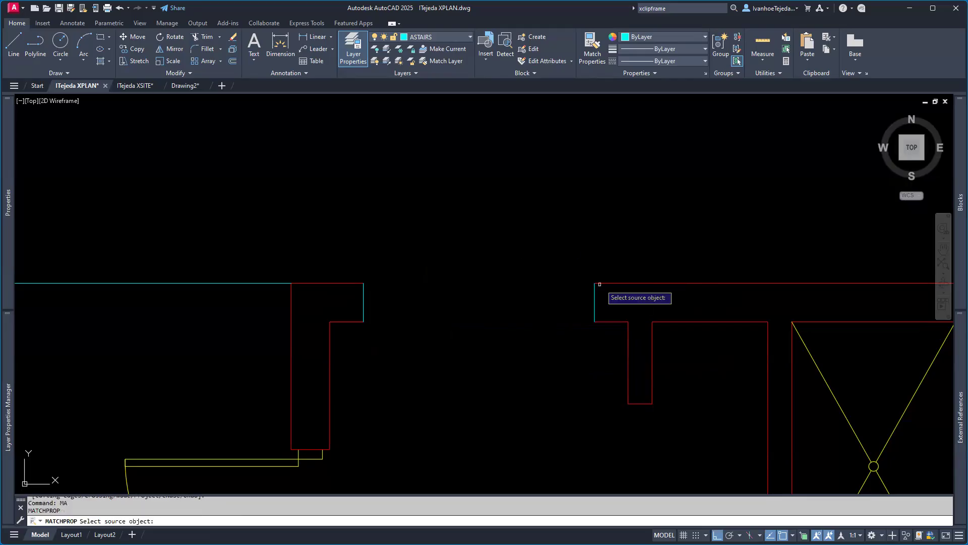
pyautogui.click(632, 284)
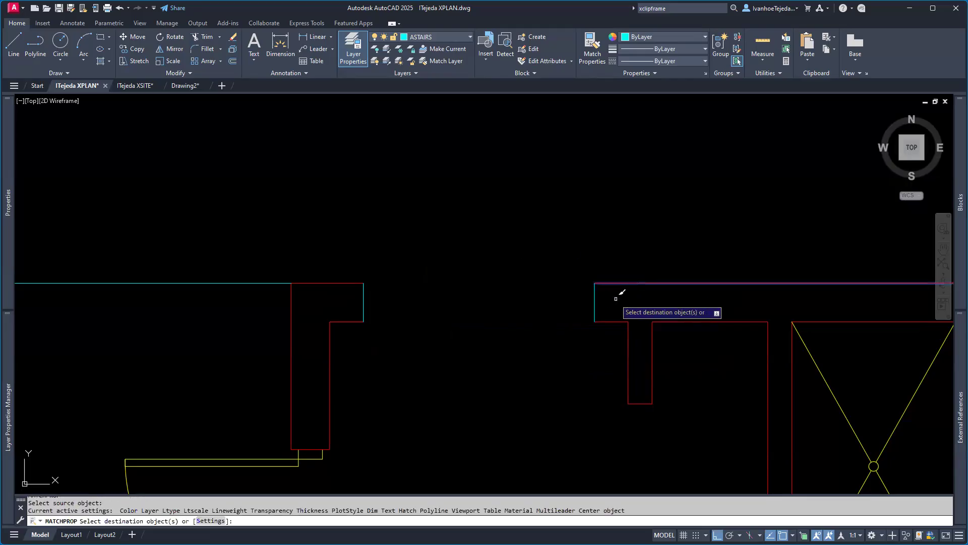
pyautogui.moveTo(613, 297); pyautogui.dragTo(341, 302)
pyautogui.press('Return')
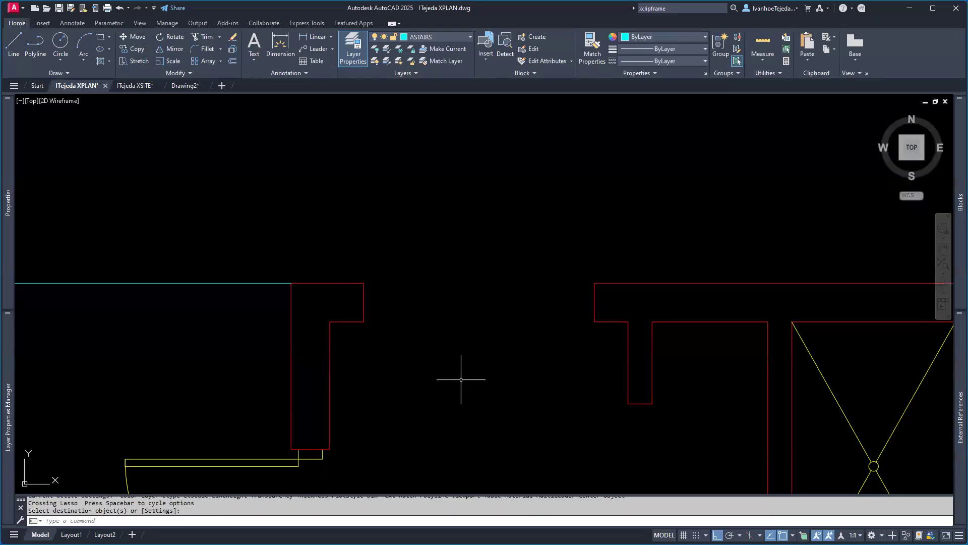
# - Fit the whole floor plan in view and save the XPLAN drawing
pyautogui.write('z')
pyautogui.press('Return')
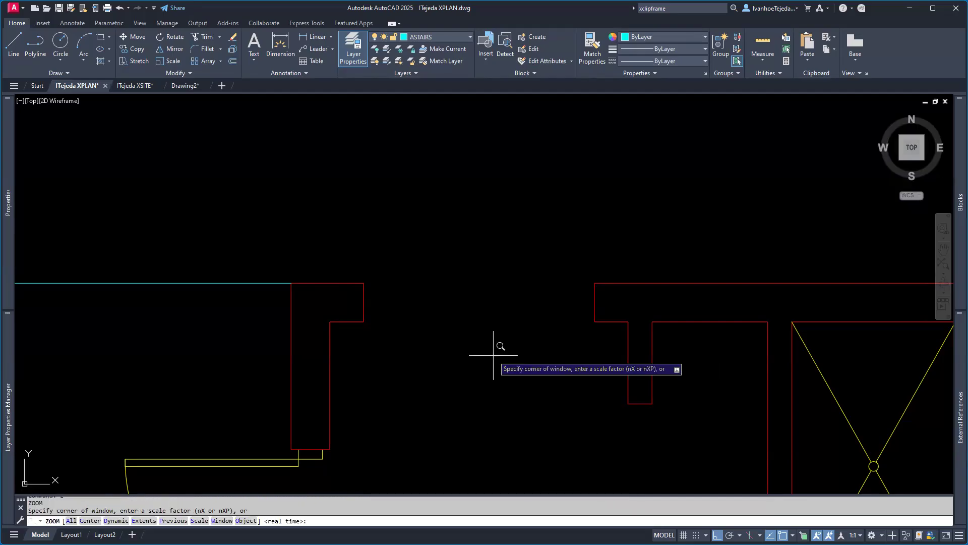
pyautogui.write('e')
pyautogui.press('Return')
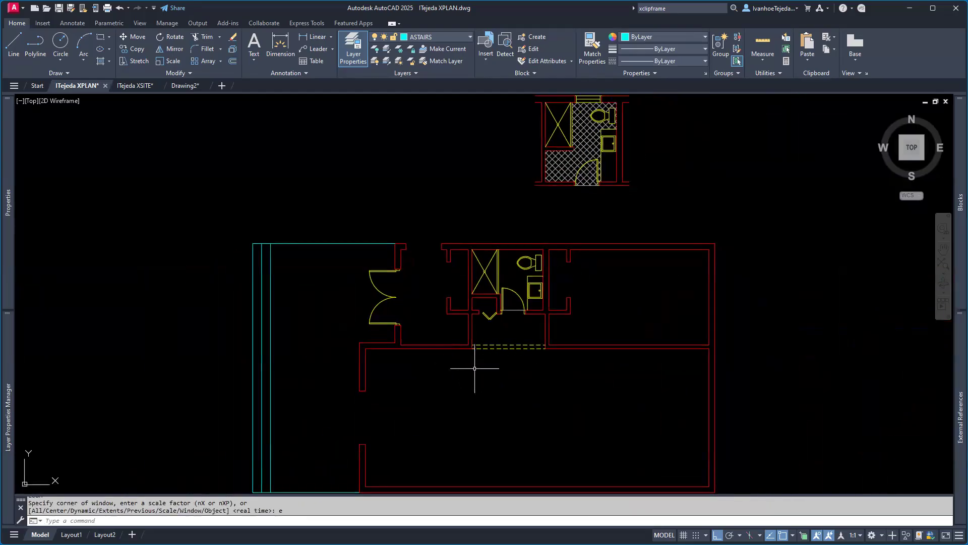
pyautogui.hotkey('ctrl', 's')
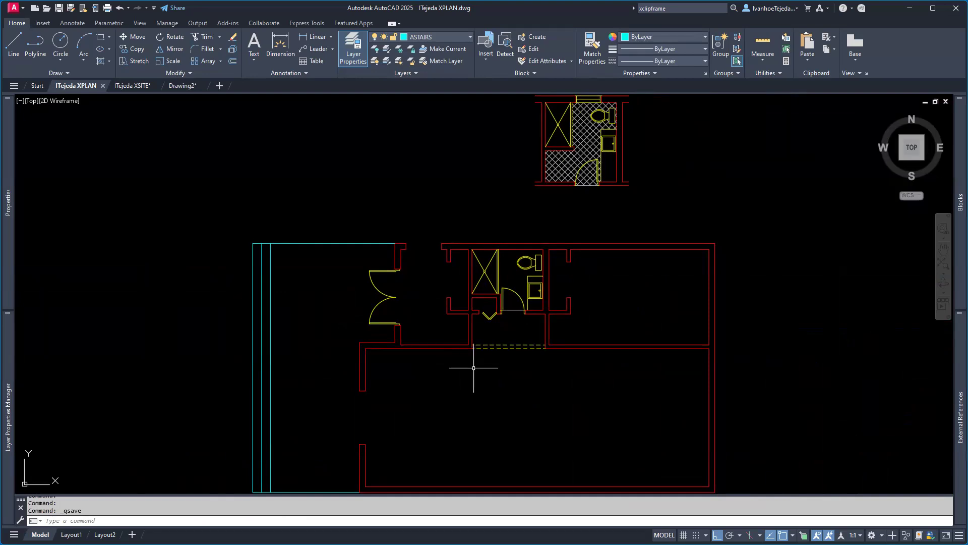
# - Switch to Drawing2, dismiss the xref change notice, and try to reload the XPLAN external reference
pyautogui.click(181, 86)
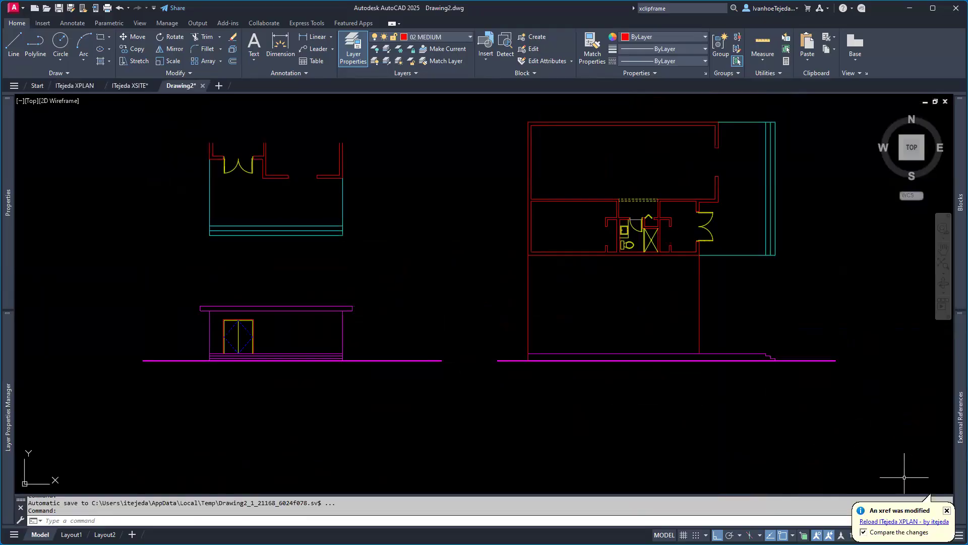
pyautogui.click(947, 511)
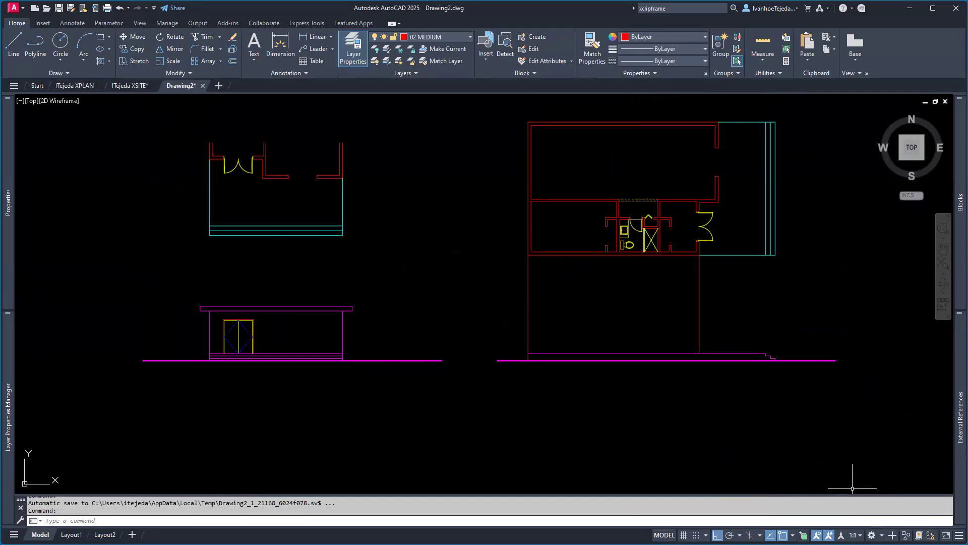
pyautogui.moveTo(956, 393)
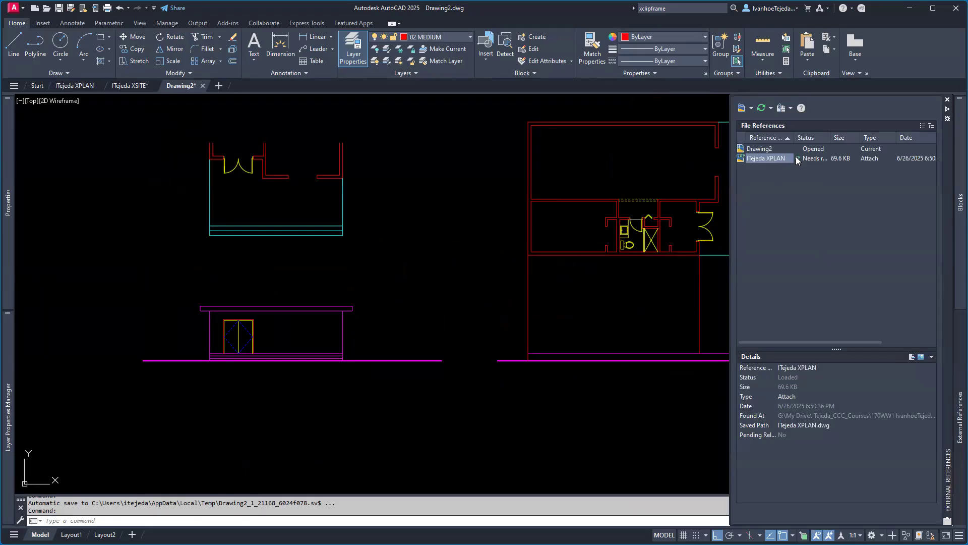
pyautogui.doubleClick(830, 138)
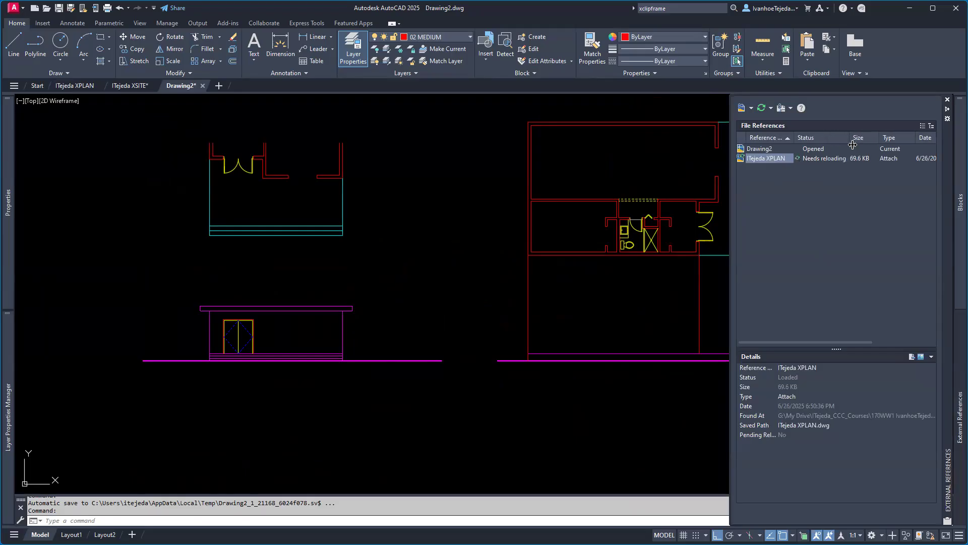
pyautogui.rightClick(767, 160)
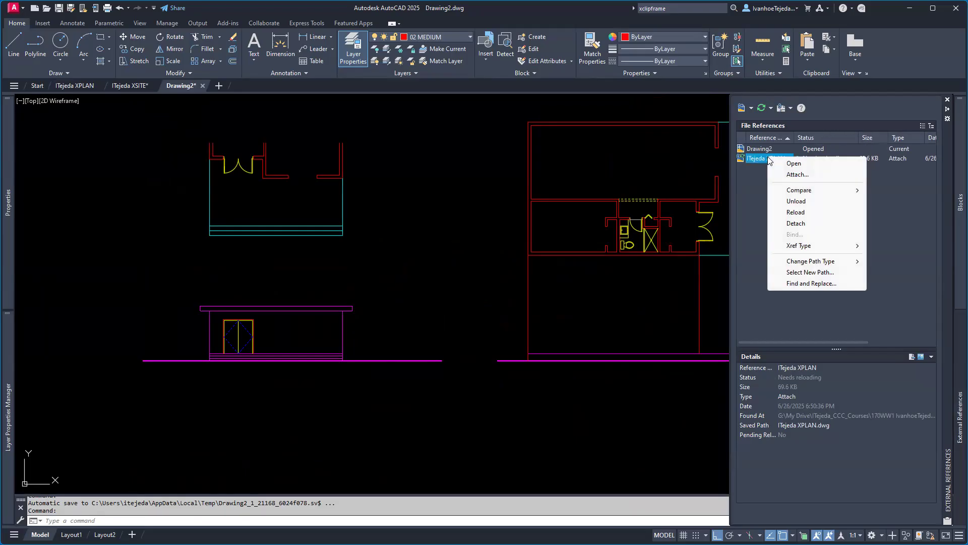
pyautogui.click(791, 212)
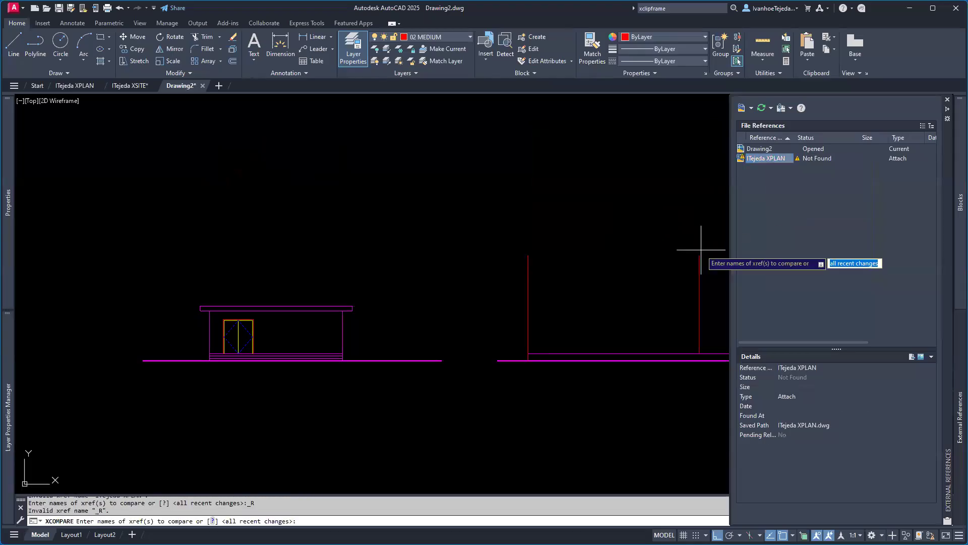
pyautogui.scroll(-4, 597, 314)
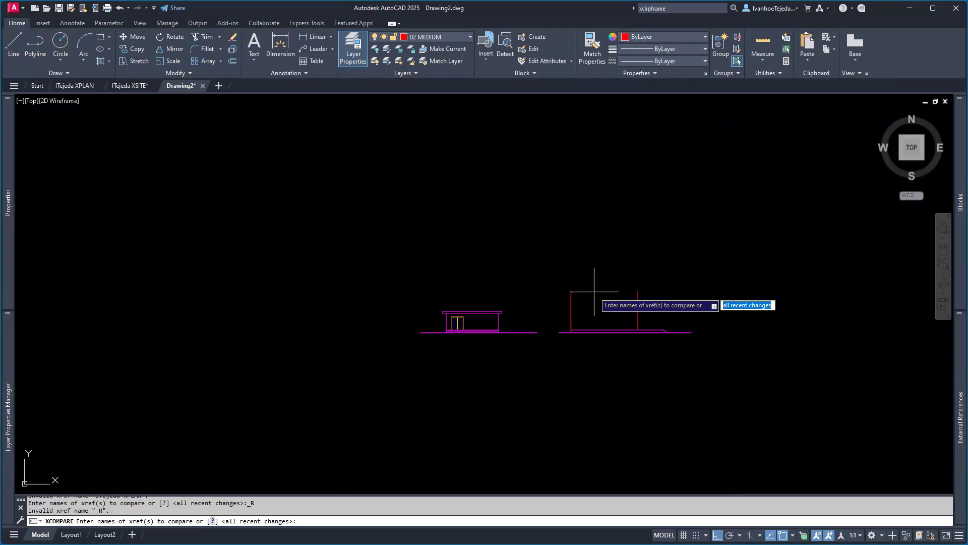
pyautogui.press('Escape')
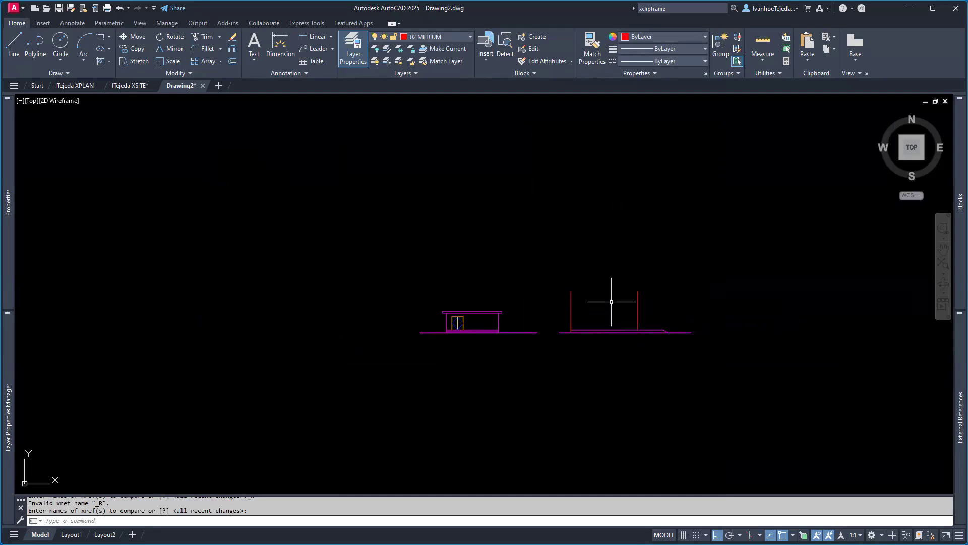
# - Zoom to the drawing extents and regenerate the whole model with REGENALL
pyautogui.write('z')
pyautogui.press('Return')
pyautogui.write('e')
pyautogui.press('Return')
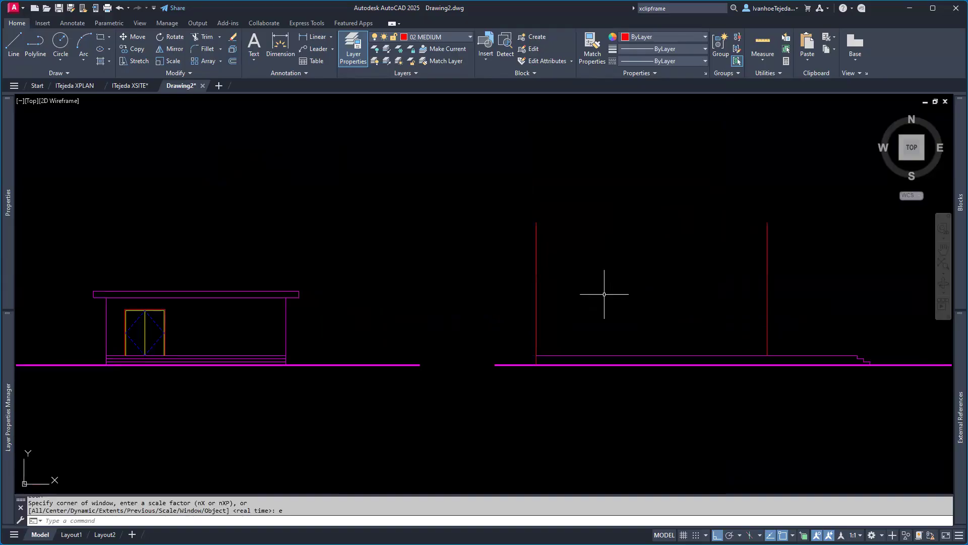
pyautogui.write('rewa')
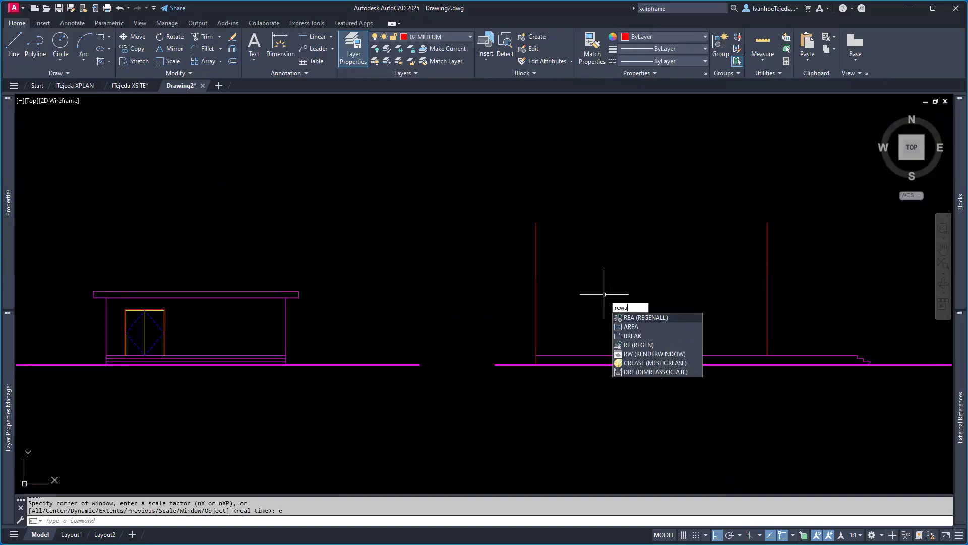
pyautogui.press('BackSpace')
pyautogui.press('BackSpace')
pyautogui.press('BackSpace')
pyautogui.press('BackSpace')
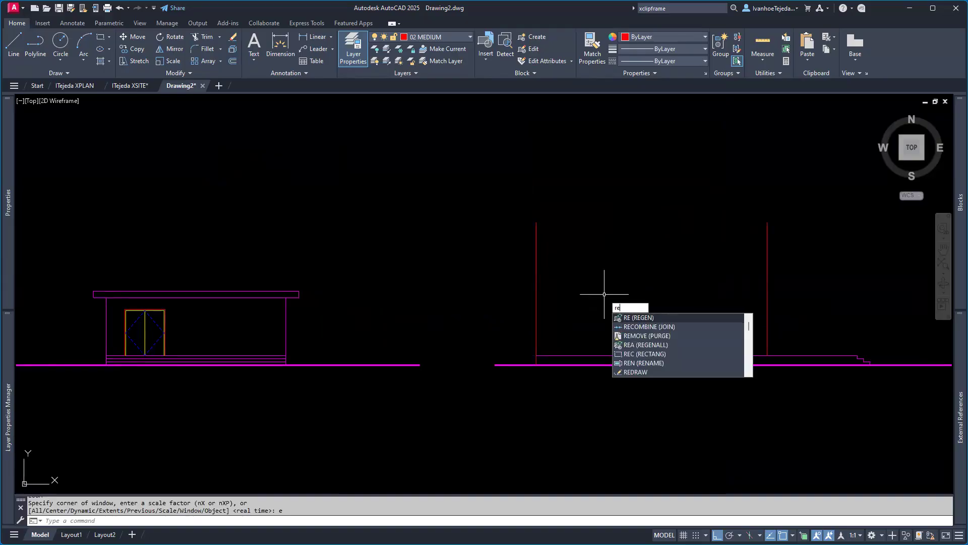
pyautogui.write('rea')
pyautogui.press('Return')
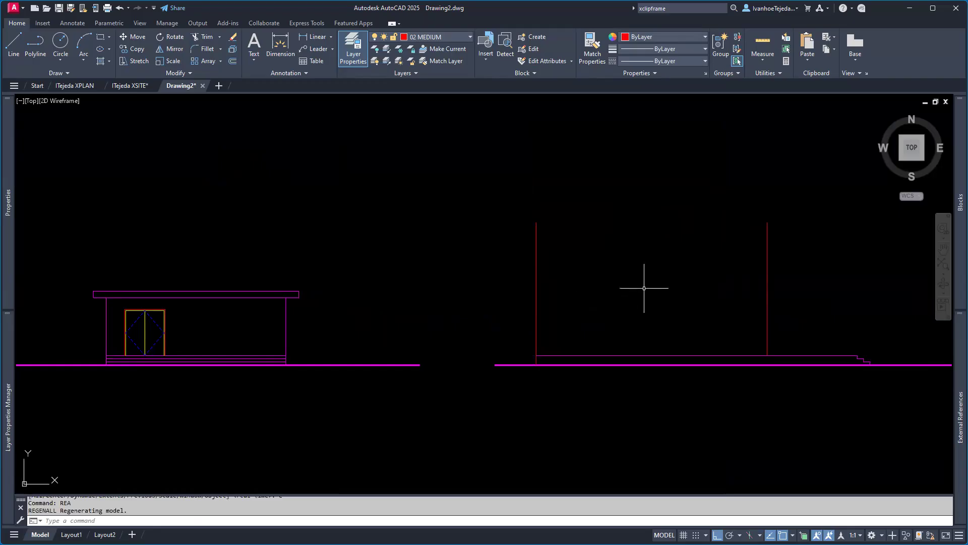
# - Repath the missing XPLAN reference to the XPLAN drawing file in the Summer 2025 course folder
pyautogui.moveTo(953, 356)
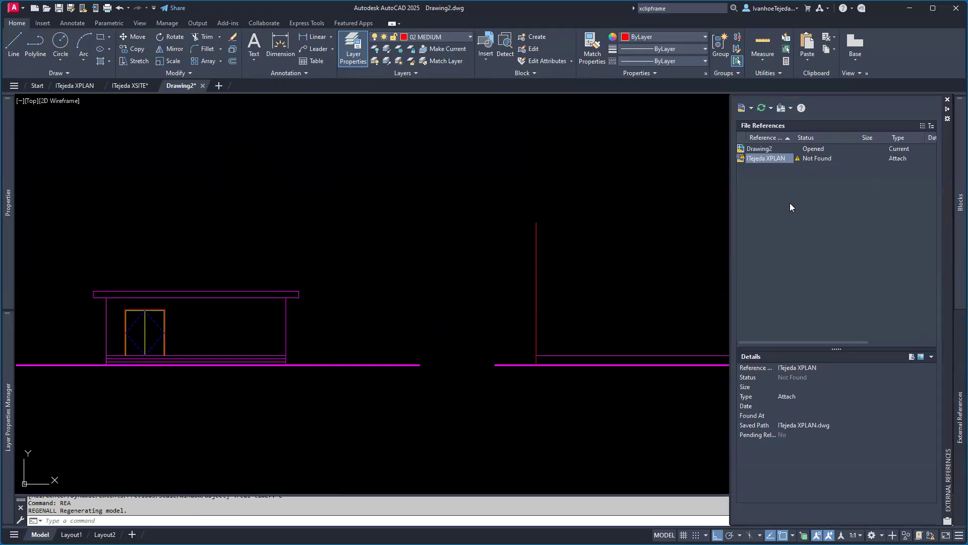
pyautogui.click(762, 160)
pyautogui.click(826, 424)
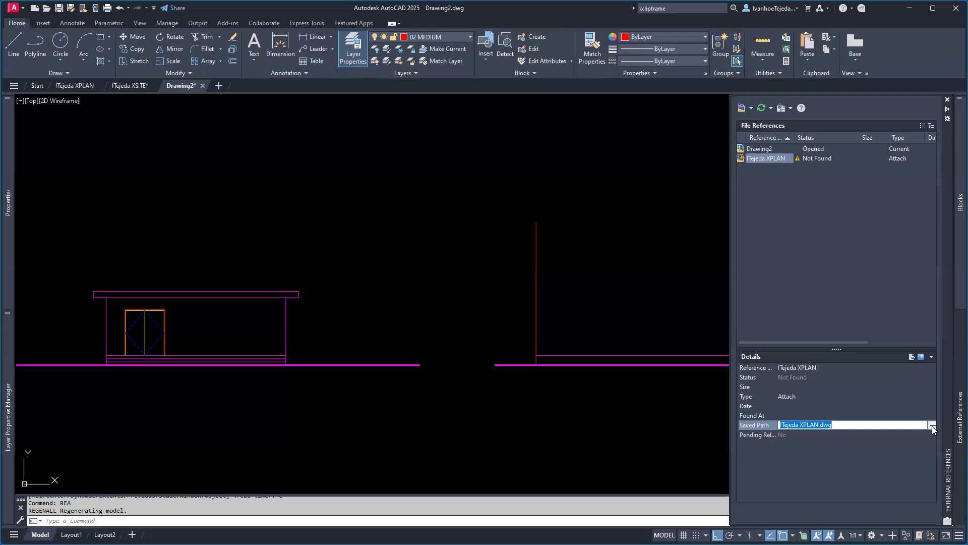
pyautogui.click(932, 426)
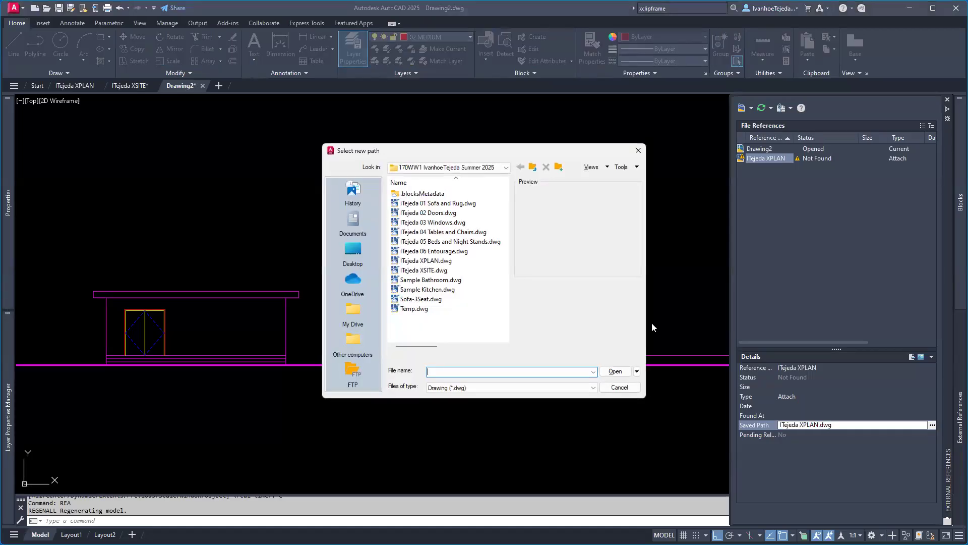
pyautogui.click(439, 260)
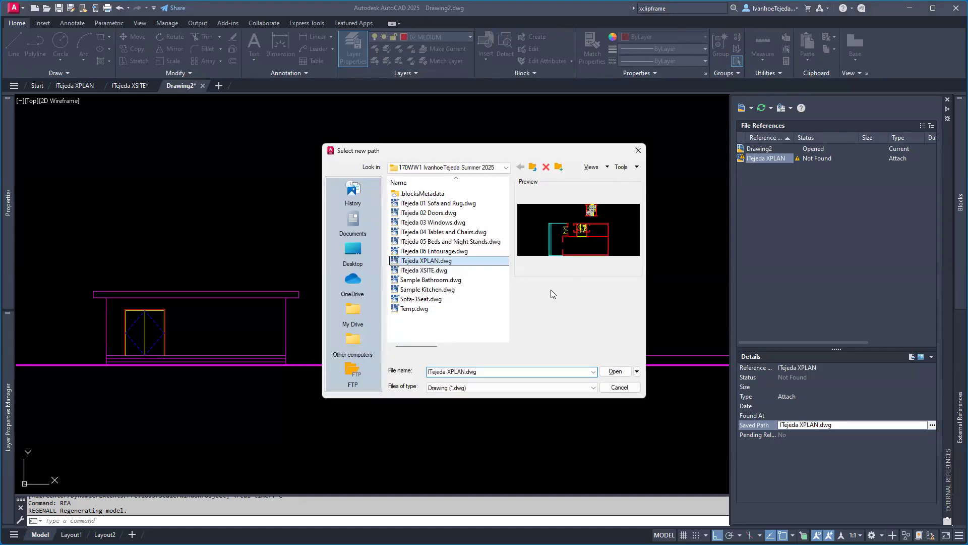
pyautogui.click(615, 372)
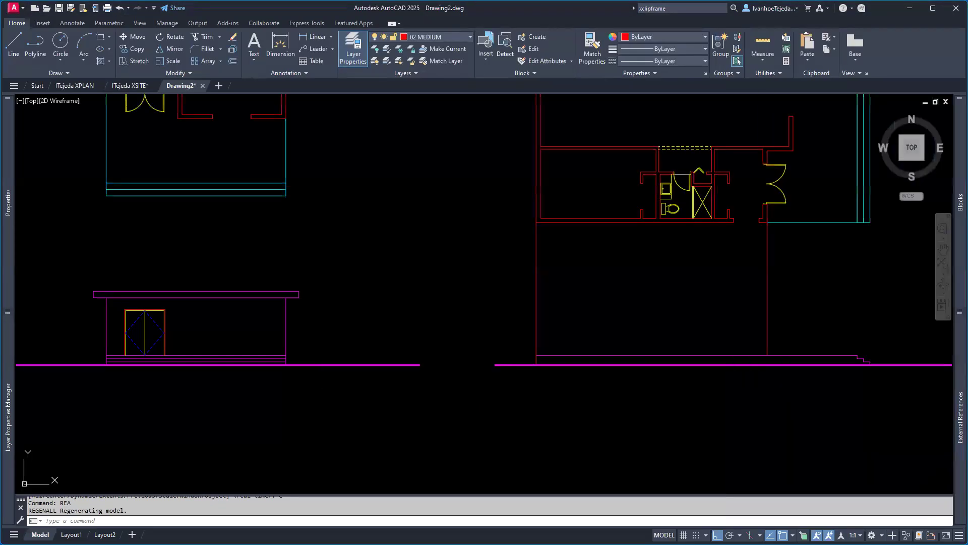
pyautogui.moveTo(627, 288); pyautogui.dragTo(580, 339, button='middle')
pyautogui.scroll(-2, 580, 340)
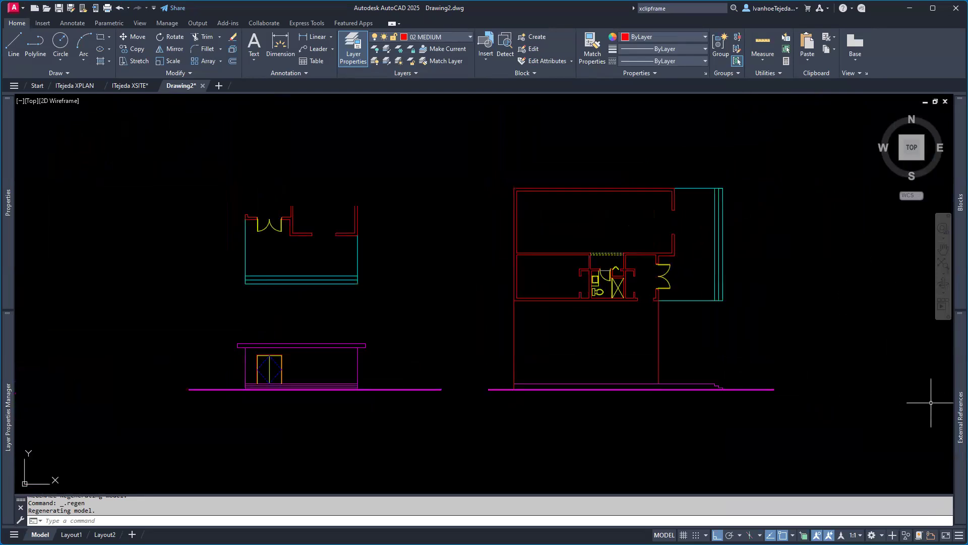
# - Check the XPLAN reference's details in the external references list and reload it
pyautogui.click(959, 417)
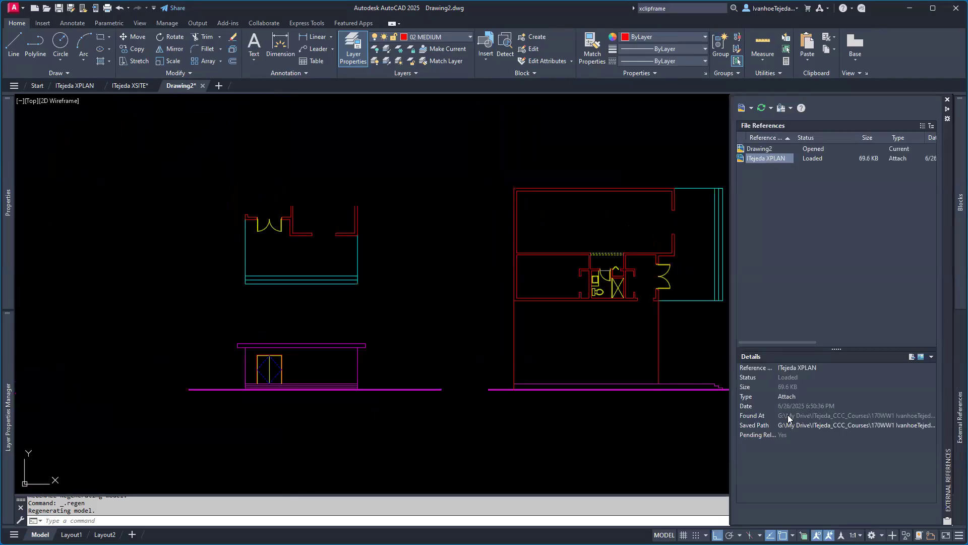
pyautogui.rightClick(757, 158)
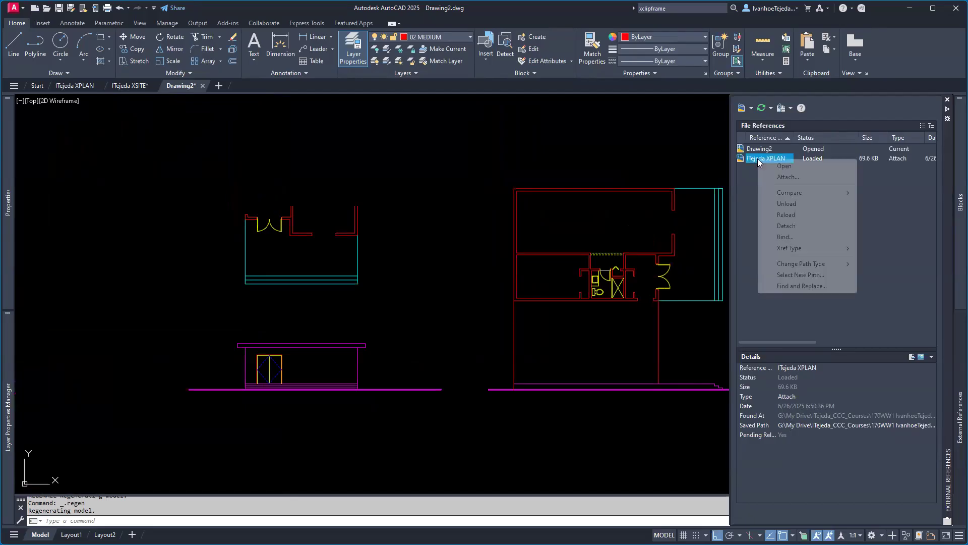
pyautogui.click(786, 215)
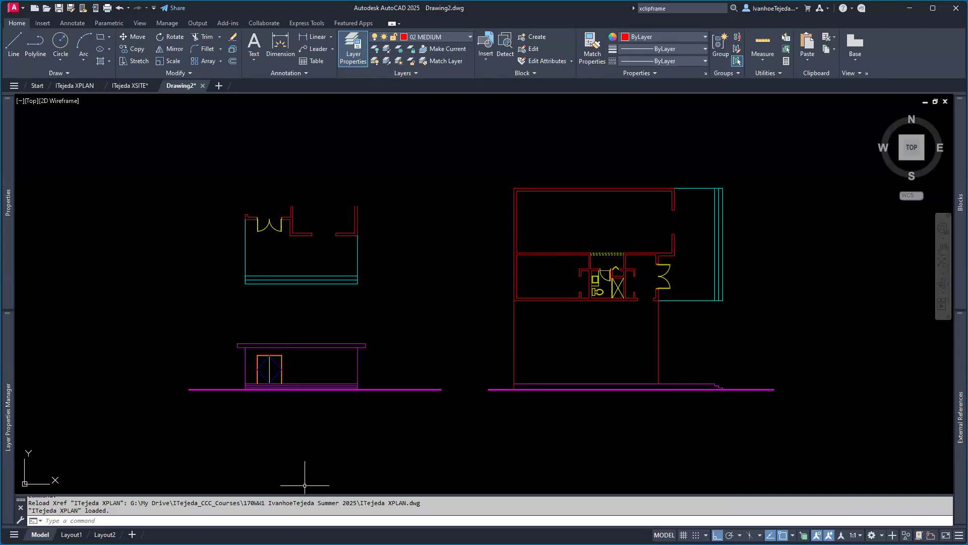
pyautogui.hotkey('alt', 'Tab')
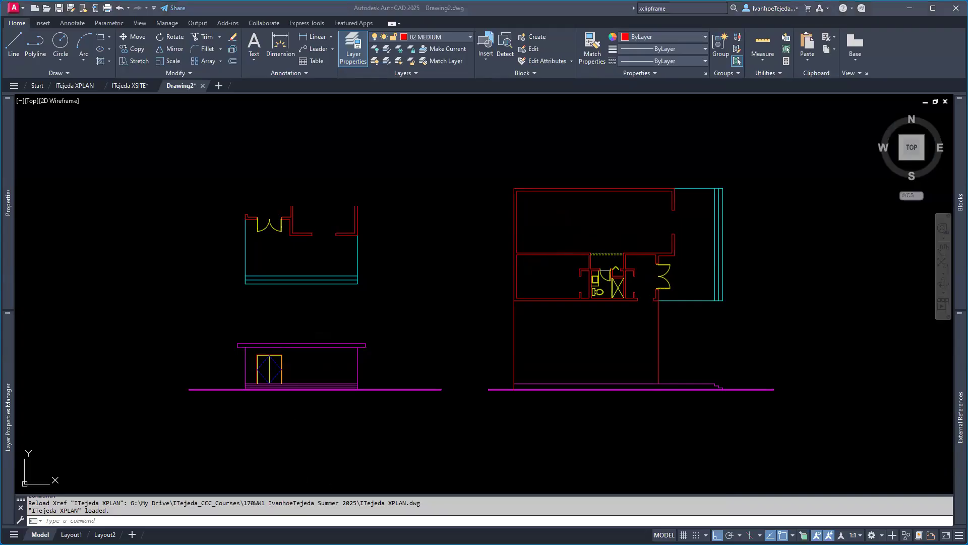